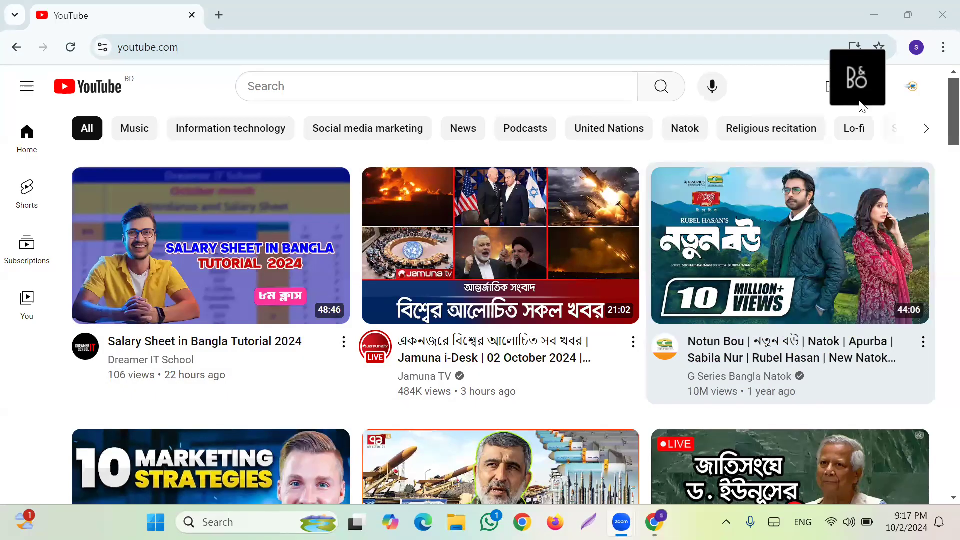
Step: Open the details of the "Ultimate Social Media Marketing Guide for Beginners" video from the channel content in YouTube Studio
{"action": "left_click", "coordinate": [912, 88]}
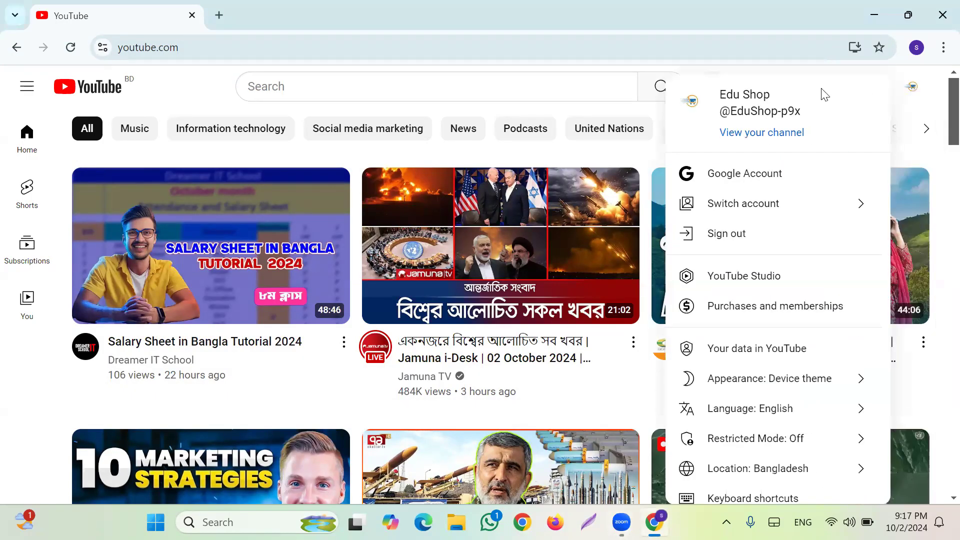
{"action": "left_click", "coordinate": [769, 284]}
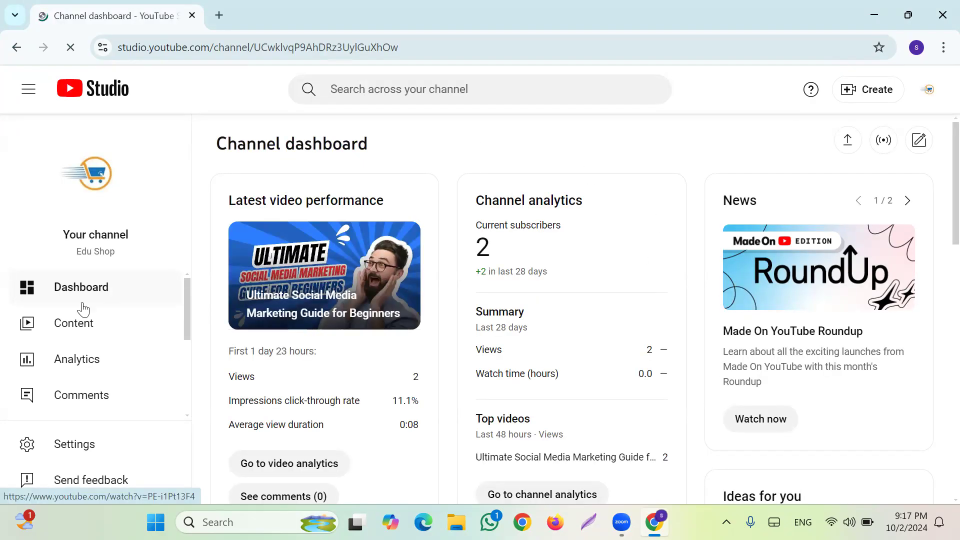
{"action": "left_click", "coordinate": [87, 326]}
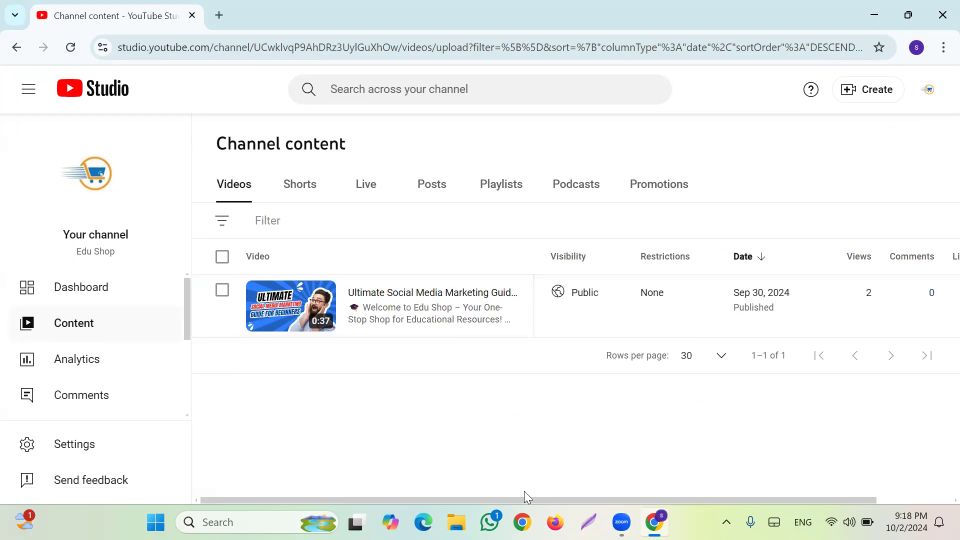
{"action": "mouse_move", "coordinate": [361, 330]}
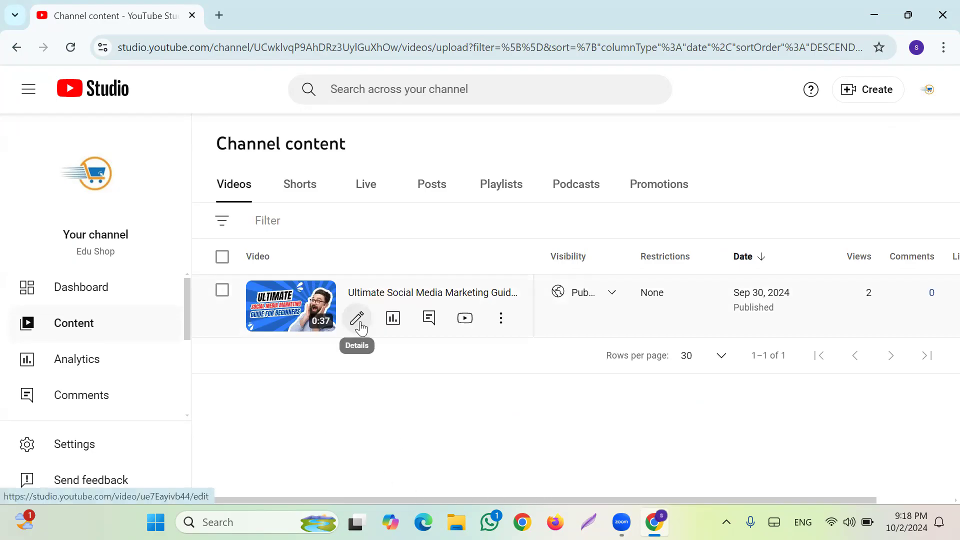
{"action": "left_click", "coordinate": [360, 328]}
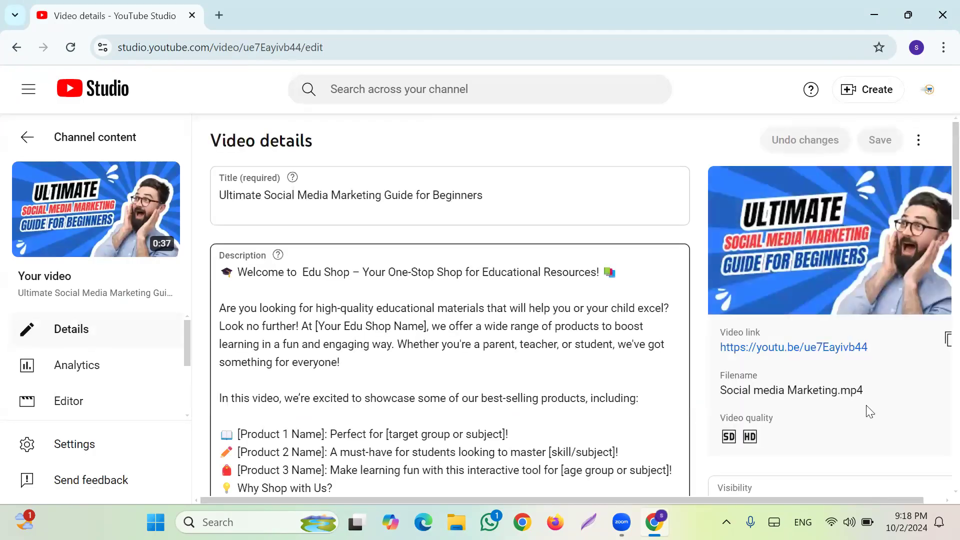
Step: Expand the video's additional settings and clear all of its existing tags, leaving the tag field ready for entry
{"action": "scroll", "coordinate": [484, 297], "scroll_direction": "down", "scroll_amount": 15}
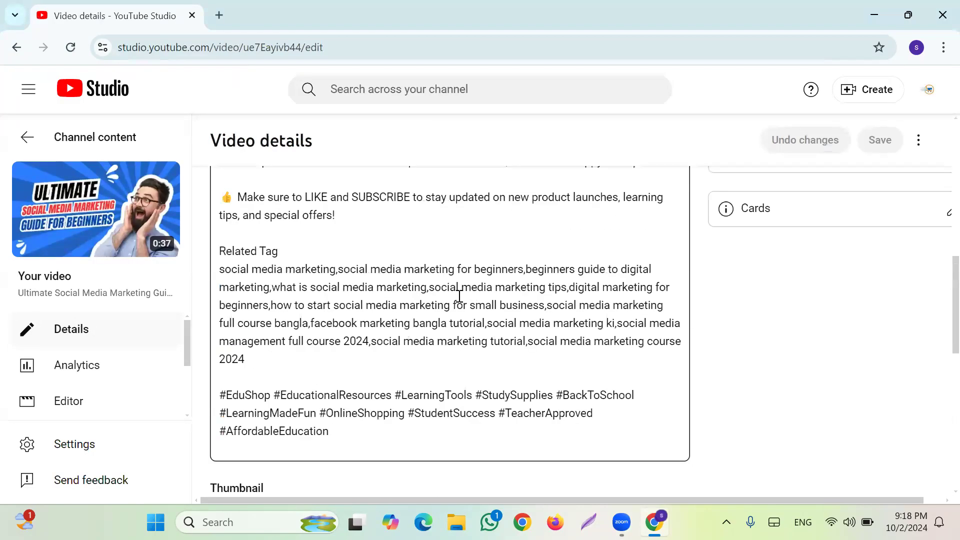
{"action": "scroll", "coordinate": [425, 300], "scroll_direction": "down", "scroll_amount": 2}
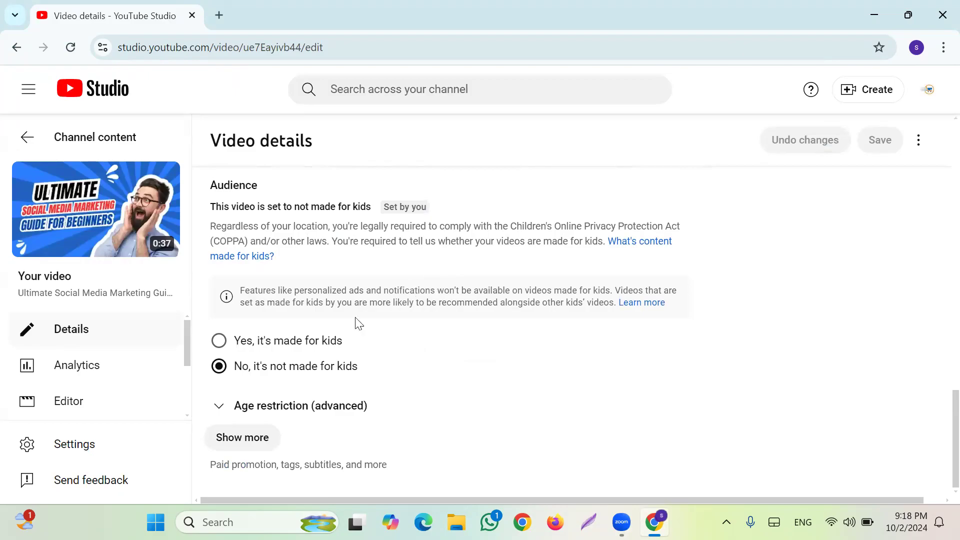
{"action": "left_click", "coordinate": [227, 443]}
{"action": "scroll", "coordinate": [320, 345], "scroll_direction": "down", "scroll_amount": 5}
{"action": "scroll", "coordinate": [319, 352], "scroll_direction": "down", "scroll_amount": 15}
{"action": "left_click", "coordinate": [483, 372]}
{"action": "scroll", "coordinate": [550, 300], "scroll_direction": "up", "scroll_amount": 2}
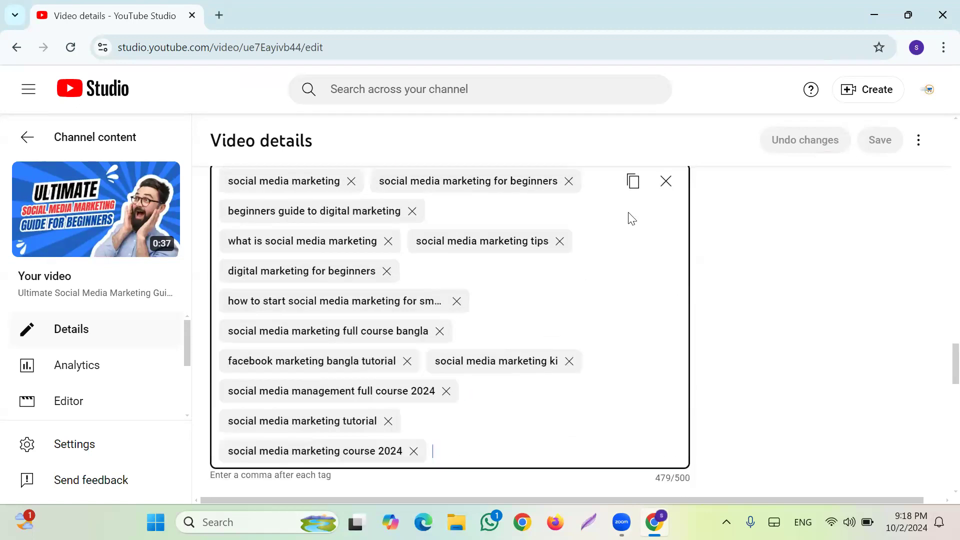
{"action": "left_click", "coordinate": [665, 195]}
{"action": "scroll", "coordinate": [501, 250], "scroll_direction": "up", "scroll_amount": 1}
{"action": "scroll", "coordinate": [410, 315], "scroll_direction": "up", "scroll_amount": 2}
{"action": "left_click", "coordinate": [305, 328]}
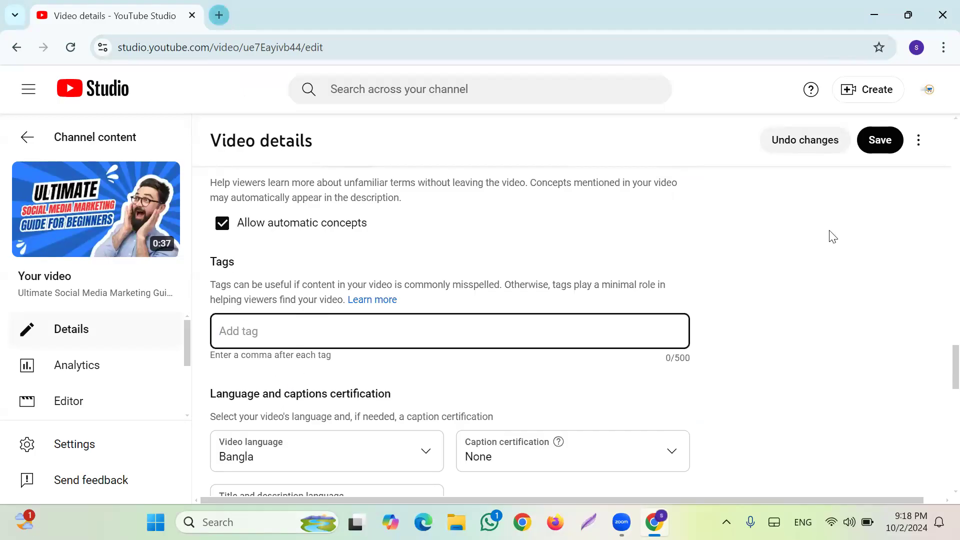
Step: Switch to Google Docs in a new browser tab and create a blank document
{"action": "key", "text": "ctrl+t"}
{"action": "left_click", "coordinate": [897, 105]}
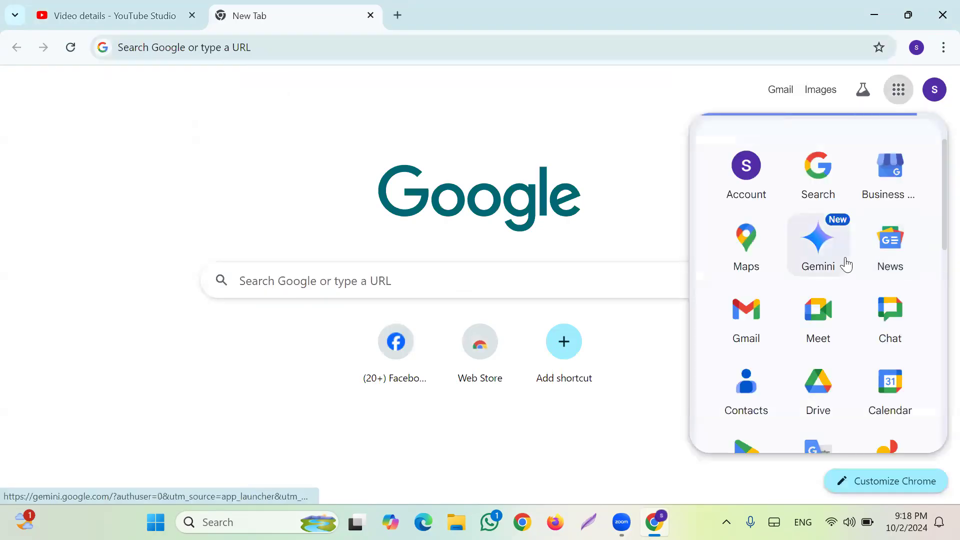
{"action": "scroll", "coordinate": [846, 264], "scroll_direction": "down", "scroll_amount": 1}
{"action": "scroll", "coordinate": [844, 265], "scroll_direction": "down", "scroll_amount": 6}
{"action": "left_click", "coordinate": [825, 275]}
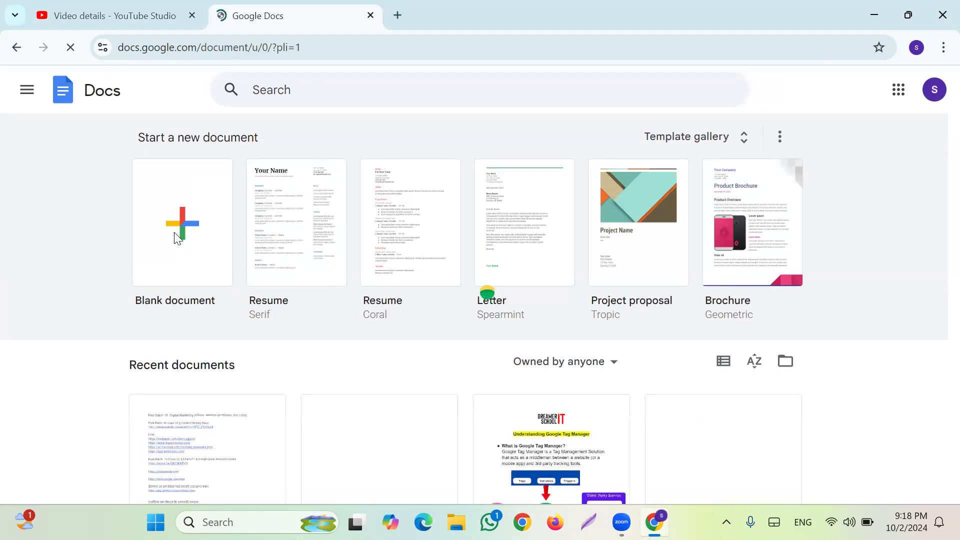
{"action": "left_click", "coordinate": [178, 238]}
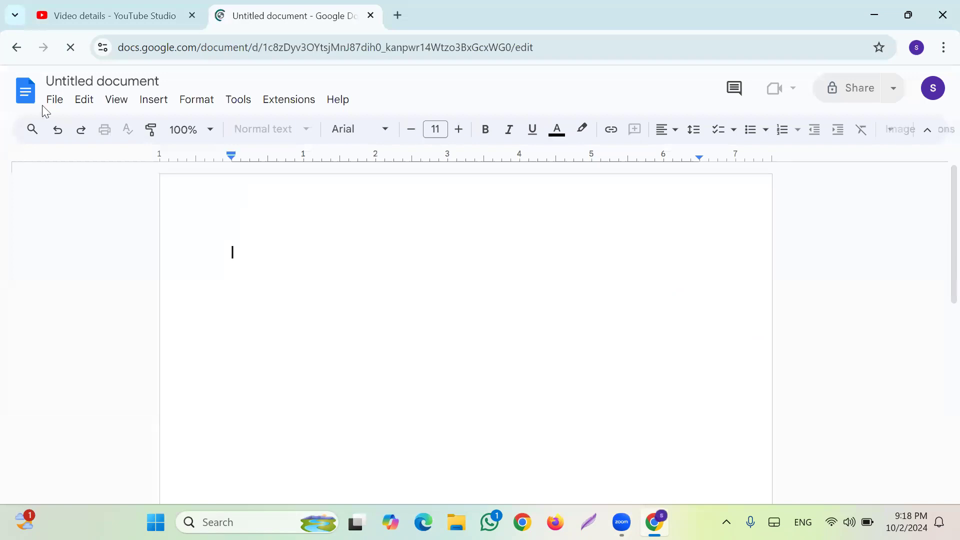
Step: Rename the document as "Video seo"
{"action": "left_click", "coordinate": [95, 79]}
{"action": "left_click", "coordinate": [95, 79]}
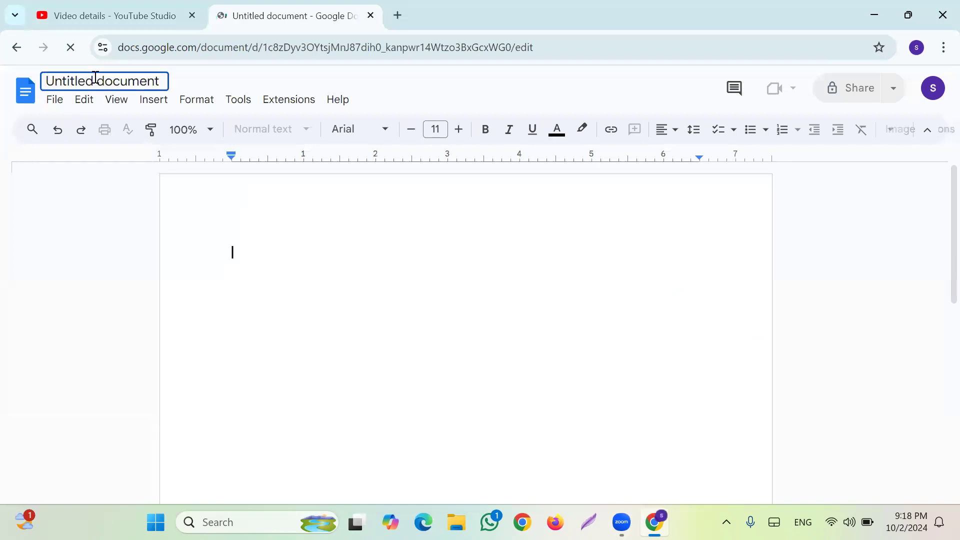
{"action": "left_click", "coordinate": [94, 80]}
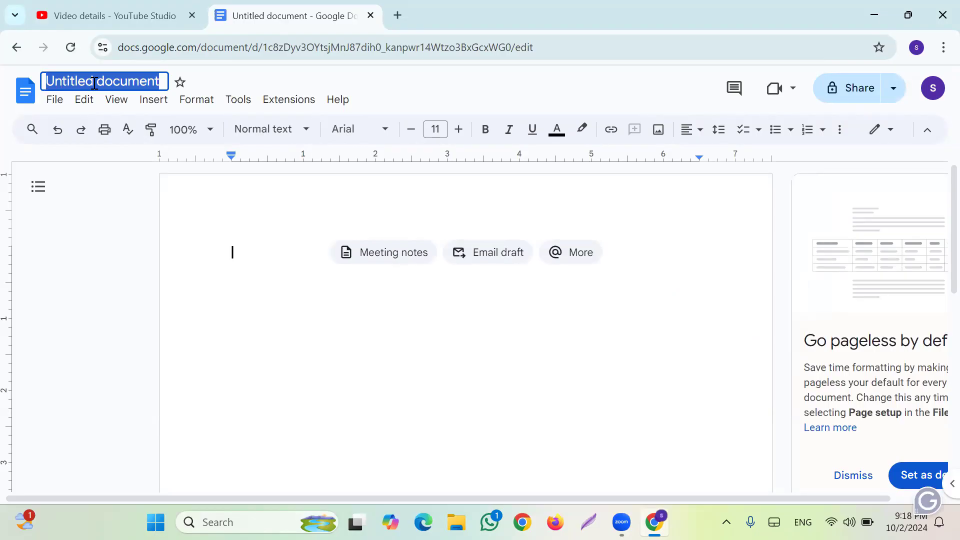
{"action": "type", "text": "V"}
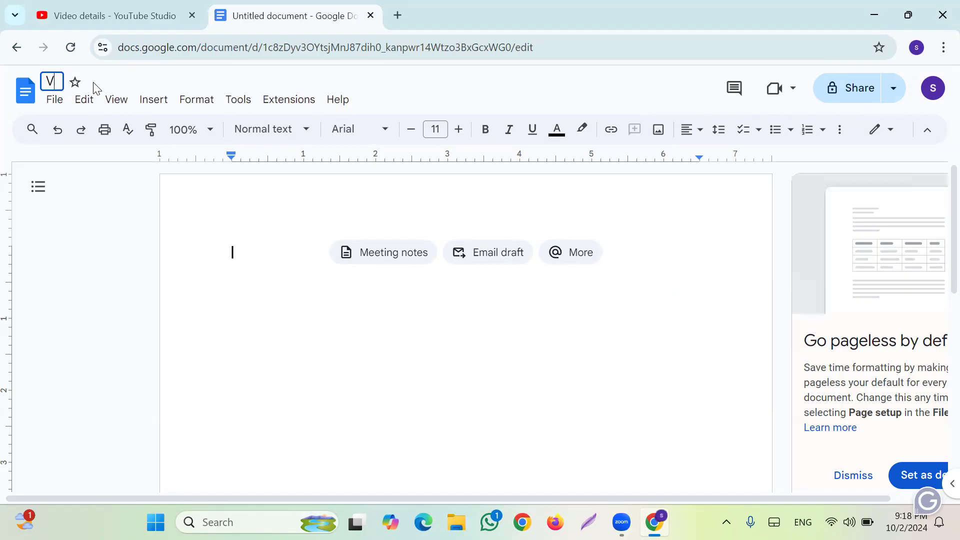
{"action": "type", "text": "ide"}
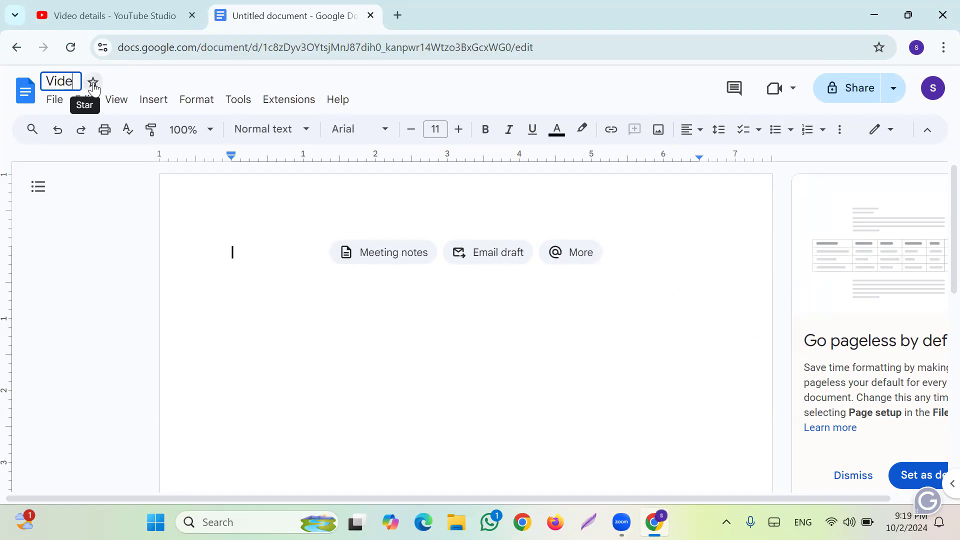
{"action": "type", "text": "o seo"}
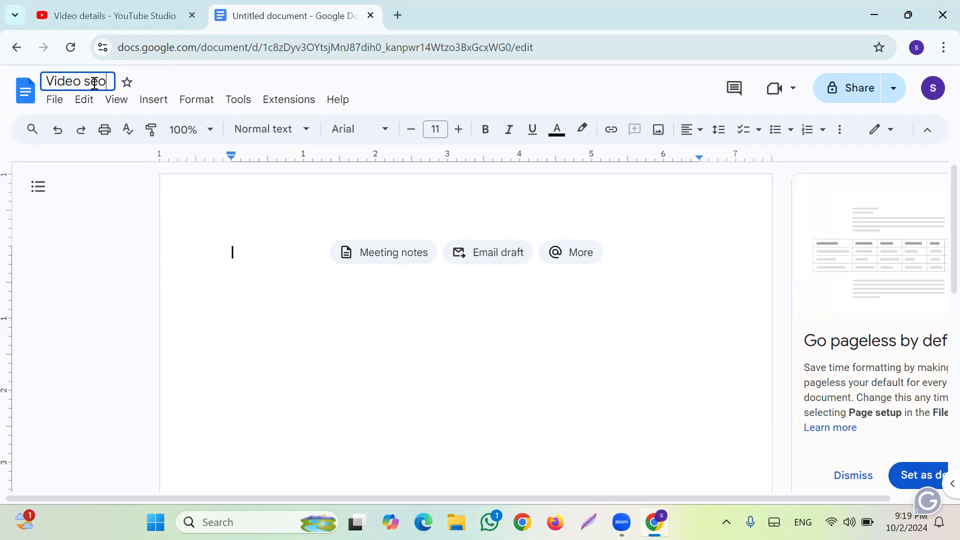
{"action": "left_click", "coordinate": [272, 295]}
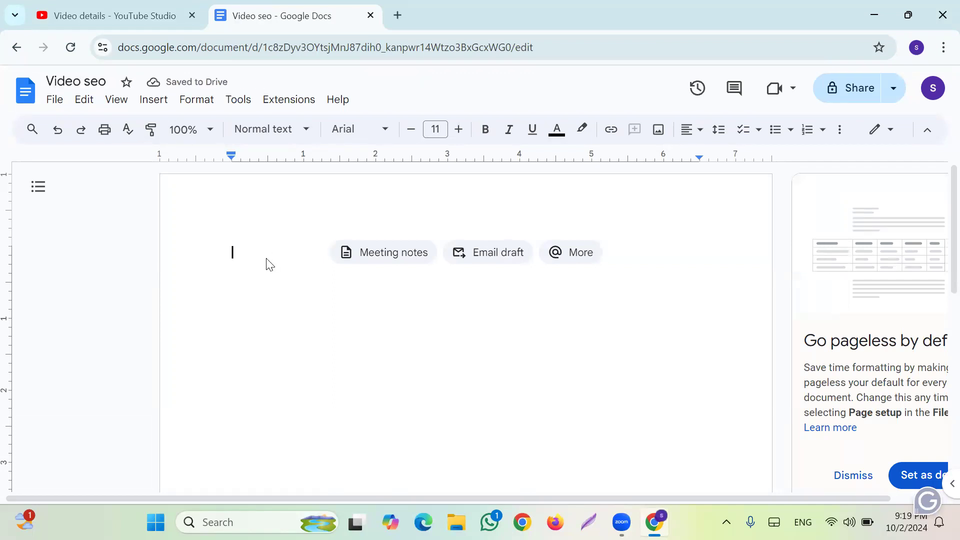
Step: Write "Tag," on the document's first line and start a new line below it
{"action": "type", "text": "Tag"}
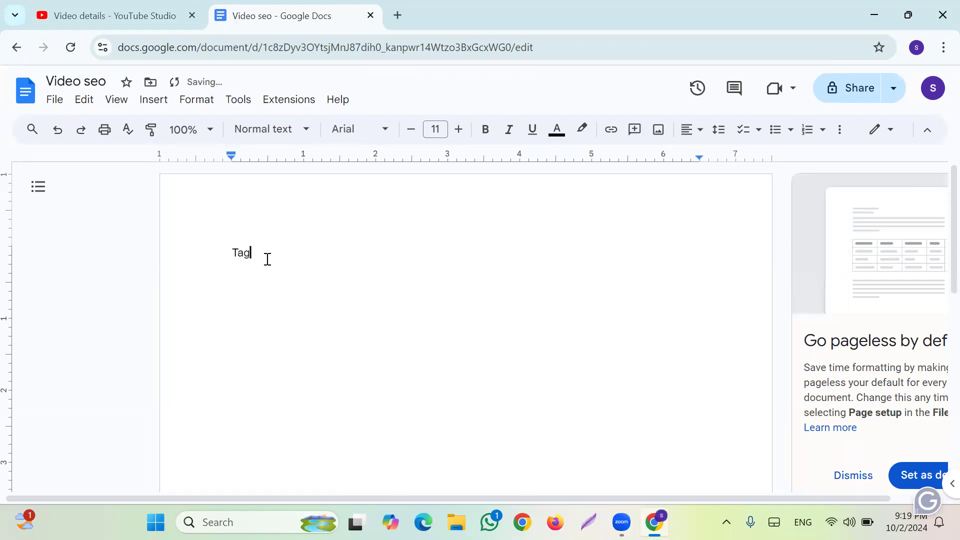
{"action": "type", "text": ","}
{"action": "key", "text": "Return"}
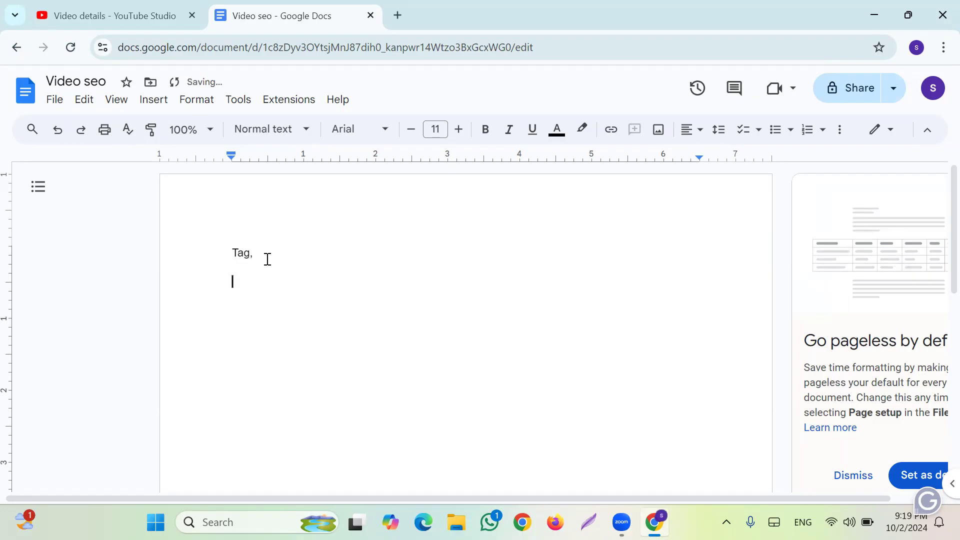
Step: Make the "Tag," line bold and set its font size to 20
{"action": "left_click_drag", "start_coordinate": [268, 259], "coordinate": [214, 255]}
{"action": "left_click", "coordinate": [487, 130]}
{"action": "left_click", "coordinate": [459, 130]}
{"action": "left_click", "coordinate": [458, 130]}
{"action": "left_click", "coordinate": [458, 130]}
{"action": "left_click", "coordinate": [458, 130]}
{"action": "left_click", "coordinate": [458, 130]}
{"action": "left_click", "coordinate": [458, 130]}
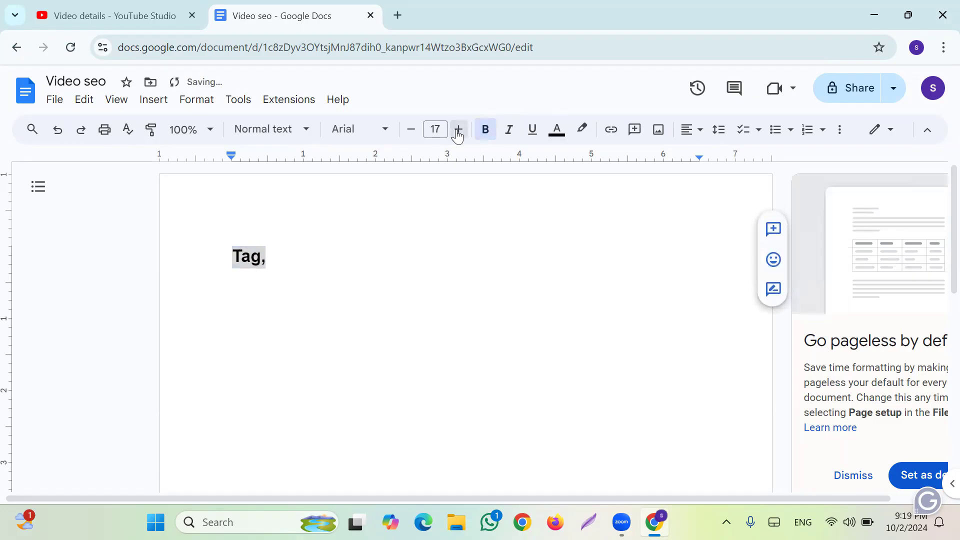
{"action": "left_click", "coordinate": [458, 130]}
{"action": "left_click", "coordinate": [458, 130]}
{"action": "left_click", "coordinate": [458, 130]}
{"action": "left_click", "coordinate": [392, 276]}
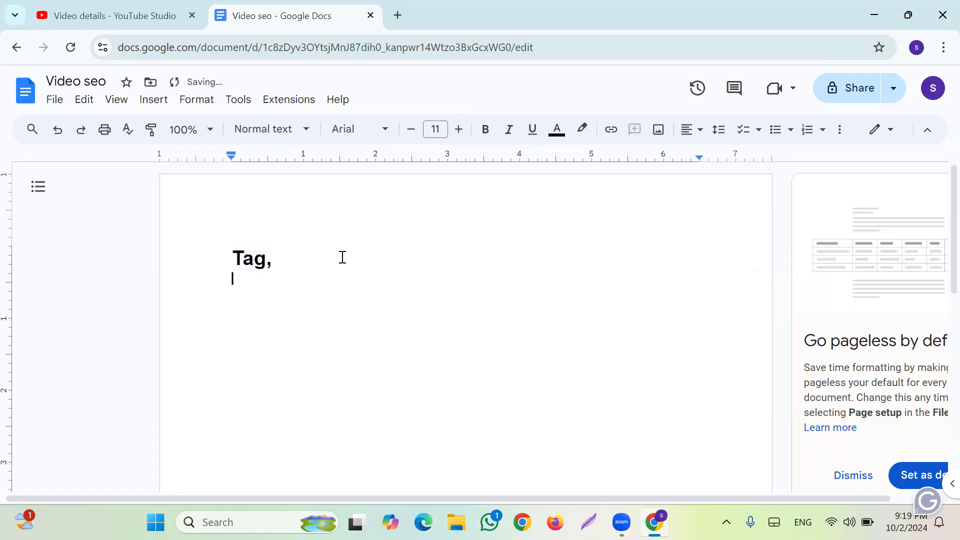
Step: Insert a new line reading "Title:" above the "Tag," line
{"action": "left_click", "coordinate": [276, 260]}
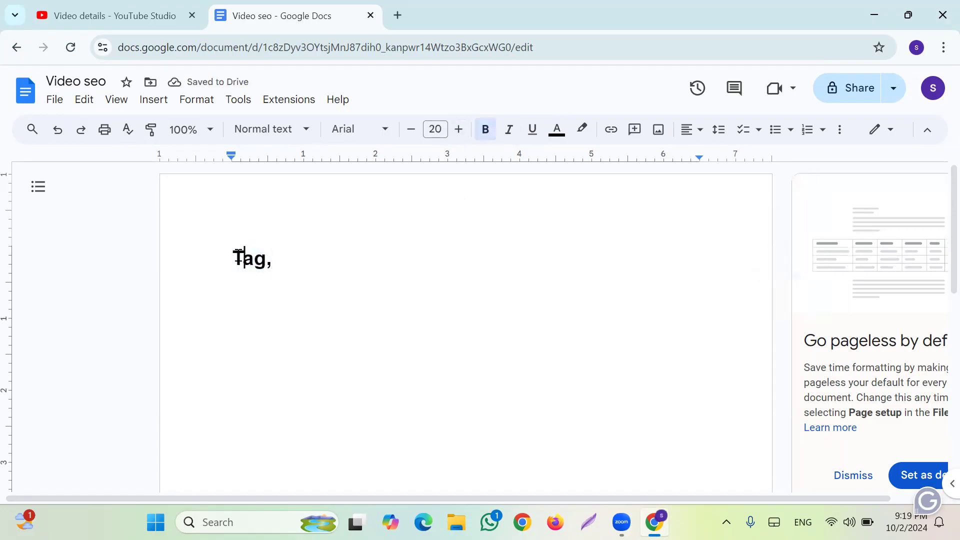
{"action": "key", "text": "Return"}
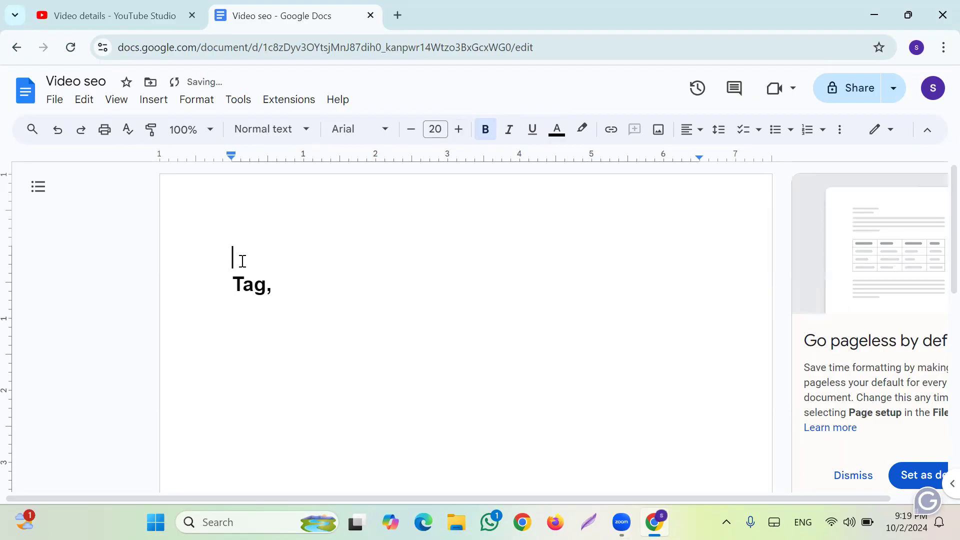
{"action": "type", "text": "T"}
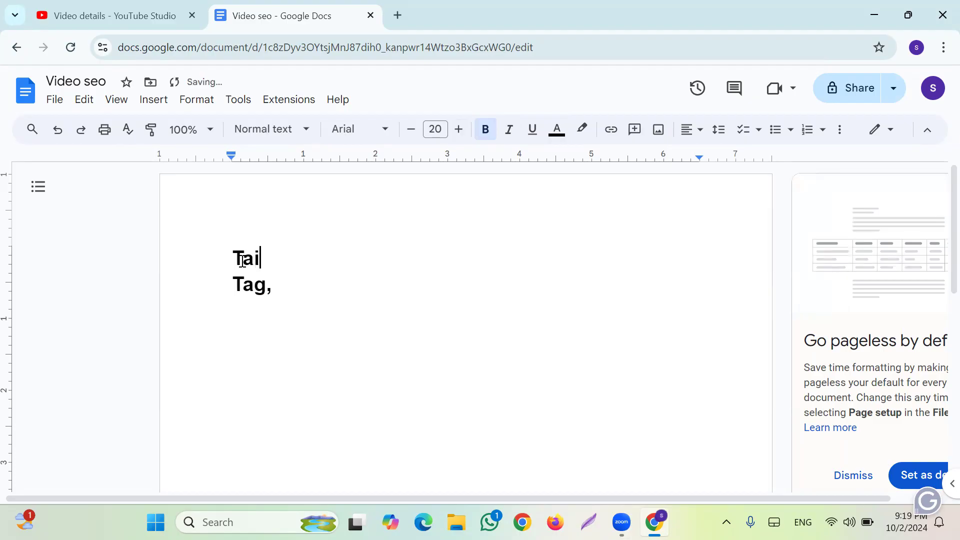
{"action": "type", "text": "ai"}
{"action": "key", "text": "BackSpace"}
{"action": "type", "text": "itle:"}
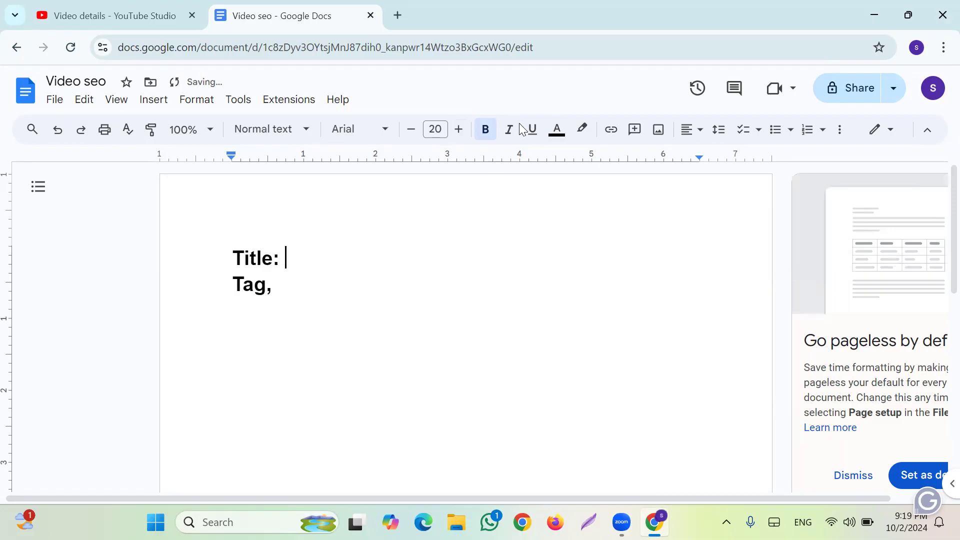
Step: Copy the video's title from its YouTube Studio details and paste it after "Title:" in the Video seo document
{"action": "left_click", "coordinate": [103, 14]}
{"action": "scroll", "coordinate": [493, 364], "scroll_direction": "up", "scroll_amount": 6}
{"action": "scroll", "coordinate": [492, 365], "scroll_direction": "up", "scroll_amount": 15}
{"action": "left_click", "coordinate": [482, 200]}
{"action": "left_click_drag", "start_coordinate": [489, 189], "coordinate": [223, 181]}
{"action": "key", "text": "ctrl+c"}
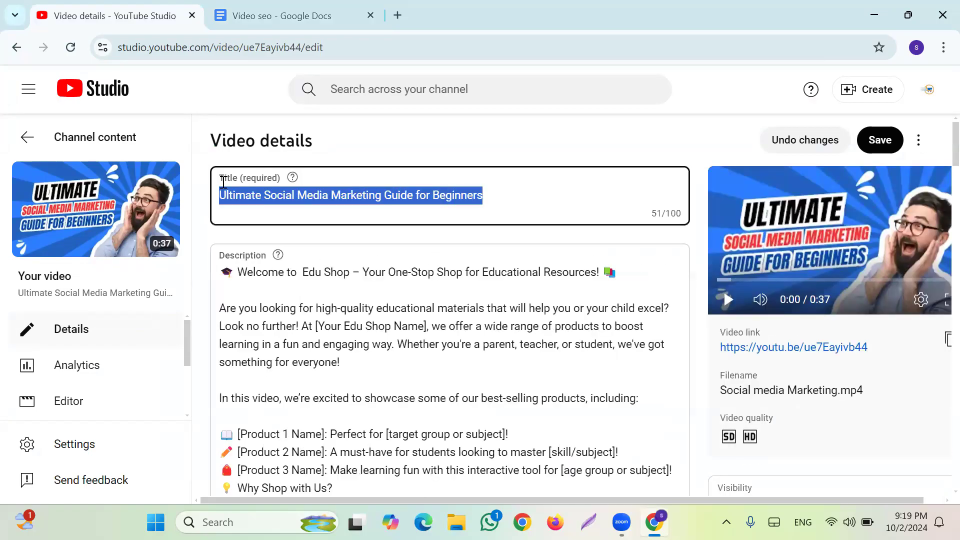
{"action": "left_click", "coordinate": [303, 12]}
{"action": "key", "text": "ctrl+v"}
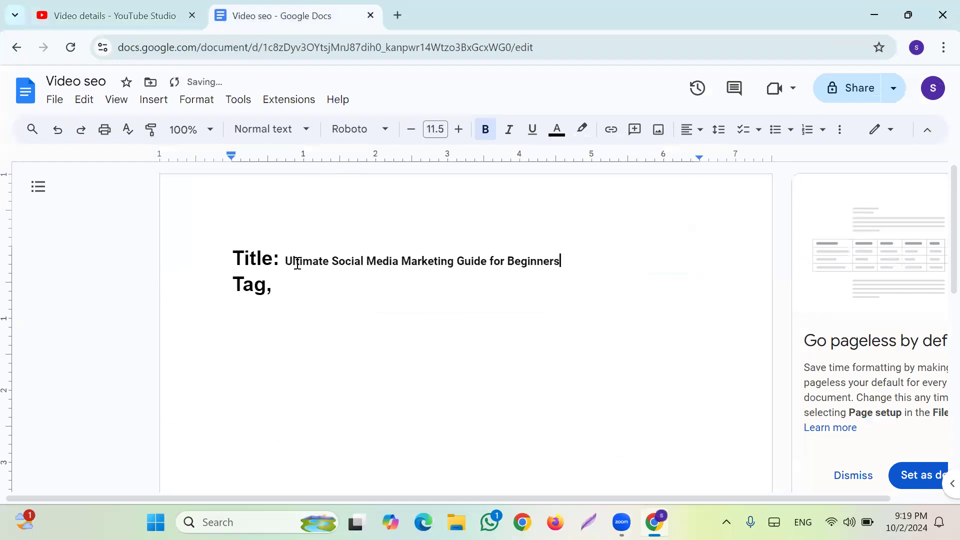
Step: Set the pasted video title to font size 15.5 and colour it dark green
{"action": "left_click_drag", "start_coordinate": [561, 261], "coordinate": [286, 260]}
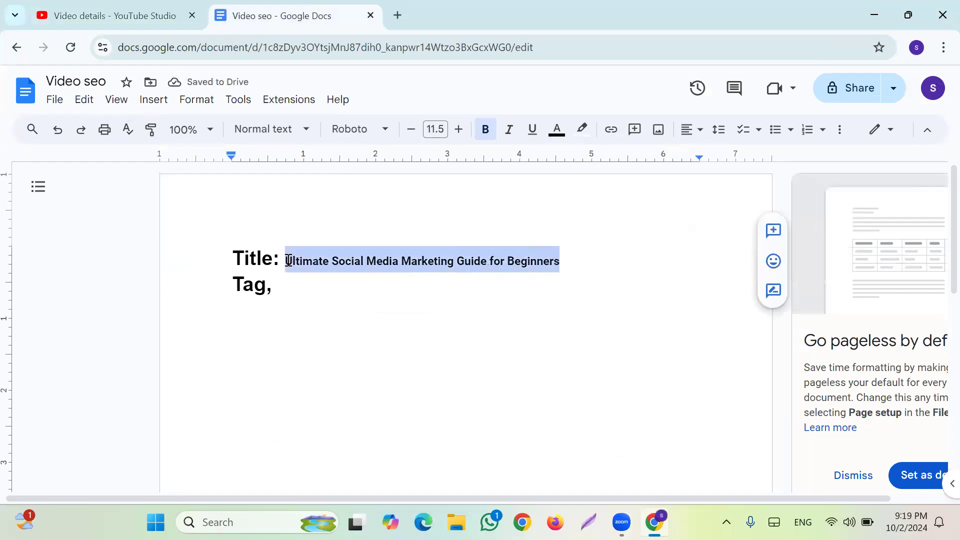
{"action": "left_click", "coordinate": [458, 129]}
{"action": "left_click", "coordinate": [458, 129]}
{"action": "left_click", "coordinate": [457, 129]}
{"action": "left_click", "coordinate": [458, 129]}
{"action": "left_click", "coordinate": [555, 131]}
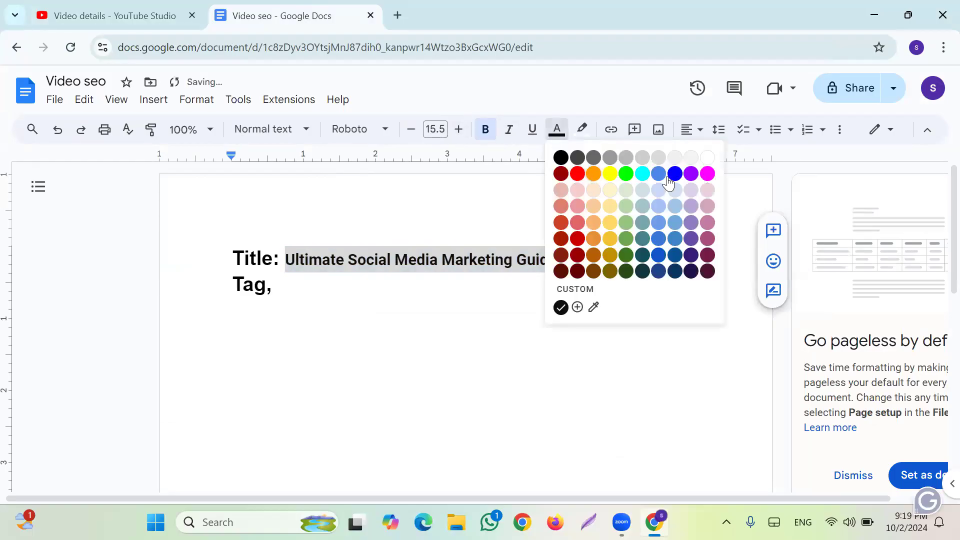
{"action": "left_click", "coordinate": [627, 257]}
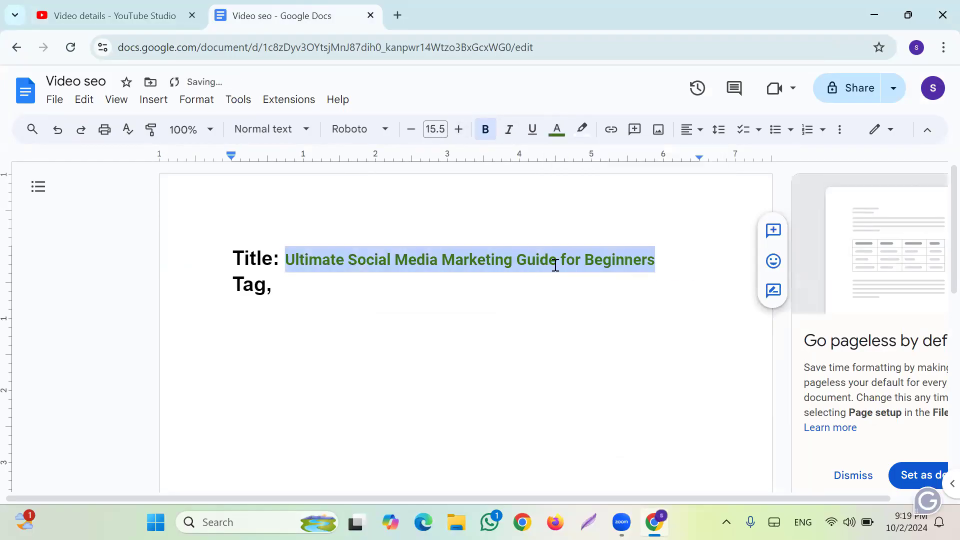
{"action": "left_click", "coordinate": [527, 300]}
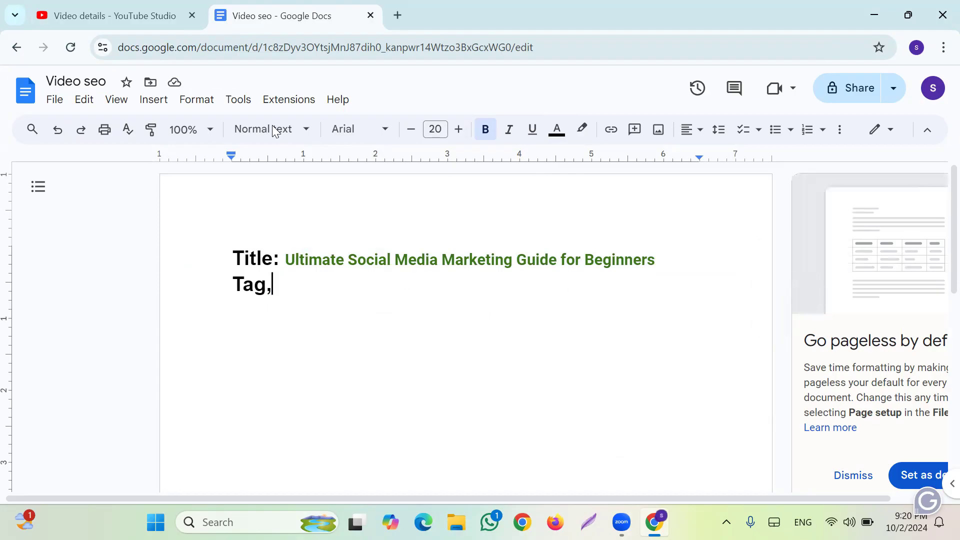
Step: Search the web for "rapidtag" in a new browser tab and open the Rapidtags YouTube Tag Generator
{"action": "left_click", "coordinate": [398, 14]}
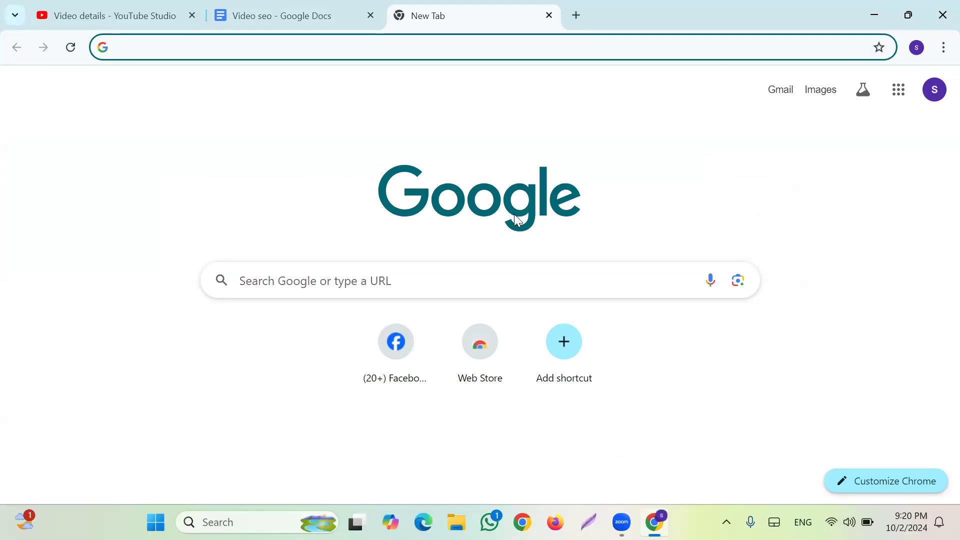
{"action": "type", "text": "ra"}
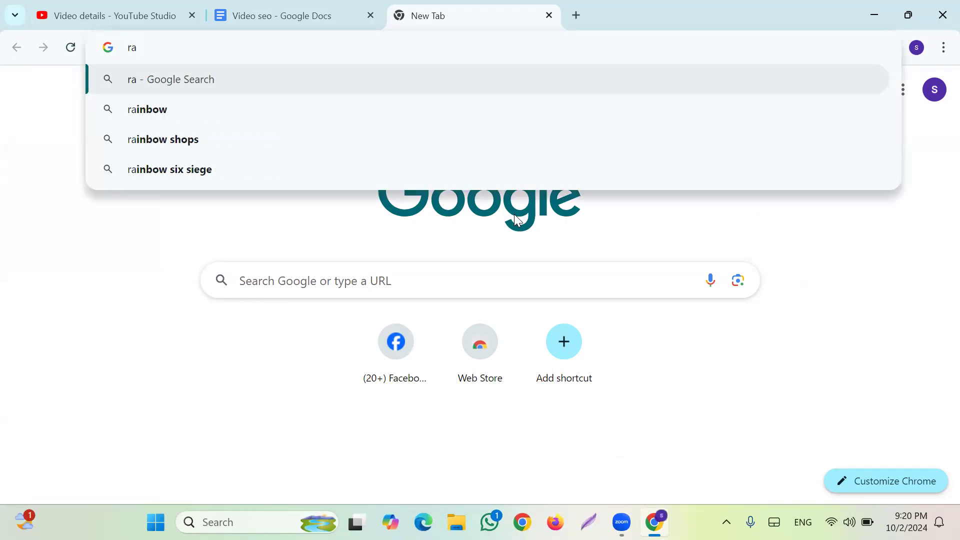
{"action": "type", "text": "b"}
{"action": "key", "text": "BackSpace"}
{"action": "type", "text": "pid"}
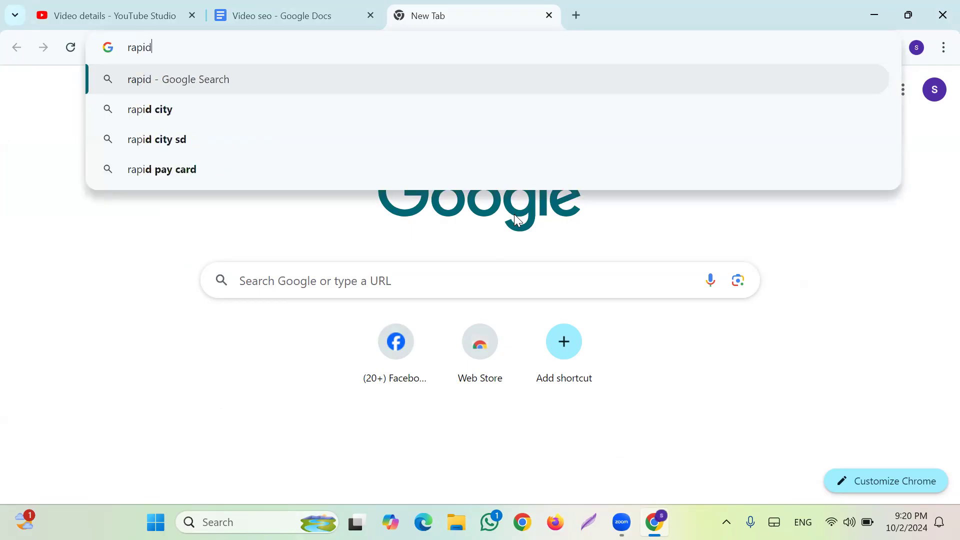
{"action": "type", "text": "tag"}
{"action": "key", "text": "Return"}
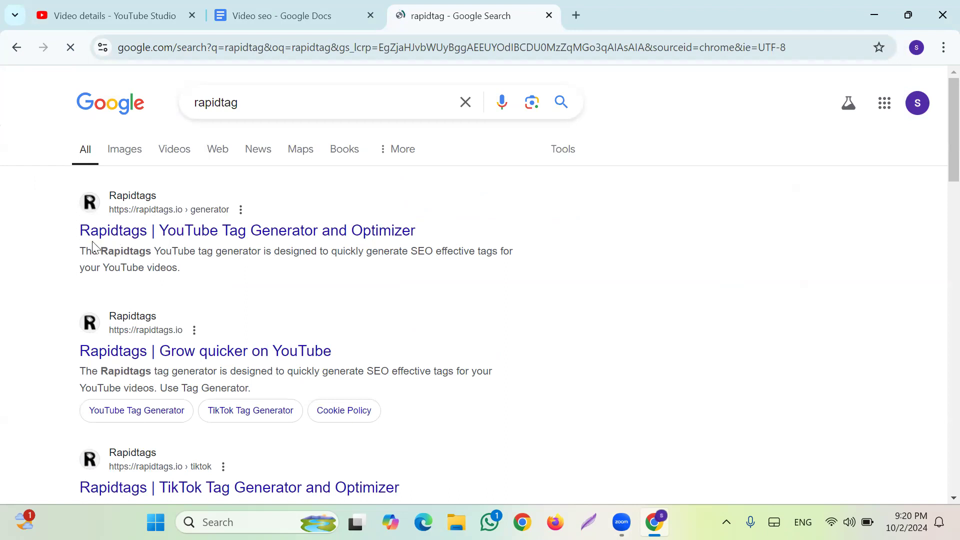
{"action": "left_click", "coordinate": [231, 234]}
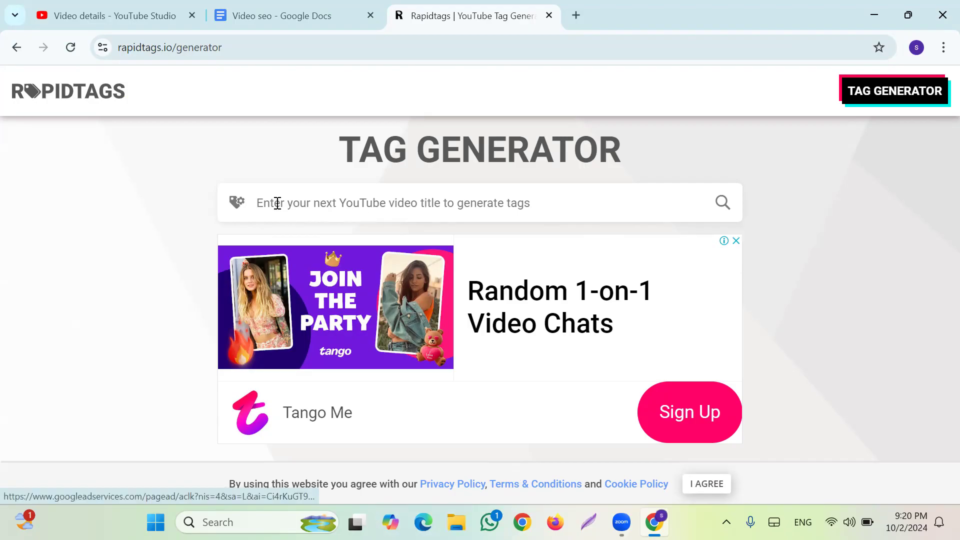
Step: Copy the video title from the Video seo document and generate tags for it in the Rapidtags YouTube Tag Generator
{"action": "left_click", "coordinate": [273, 12]}
{"action": "left_click_drag", "start_coordinate": [287, 269], "coordinate": [656, 264]}
{"action": "key", "text": "ctrl+c"}
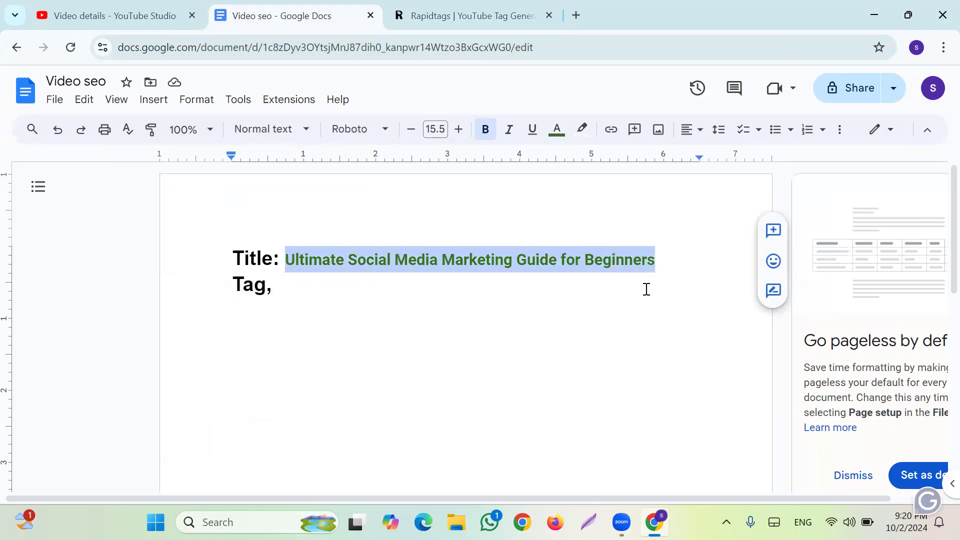
{"action": "left_click", "coordinate": [451, 11]}
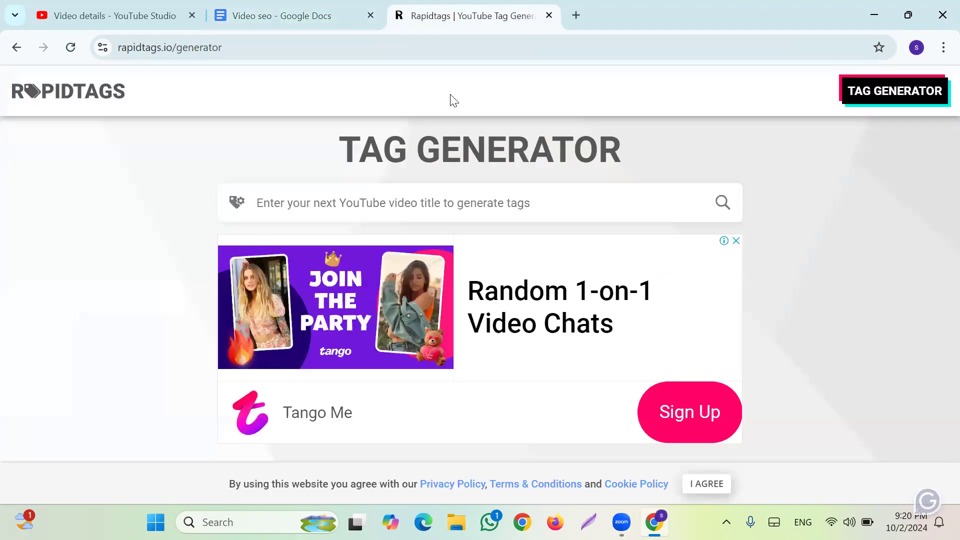
{"action": "left_click", "coordinate": [349, 204]}
{"action": "key", "text": "ctrl+v"}
{"action": "left_click", "coordinate": [720, 203]}
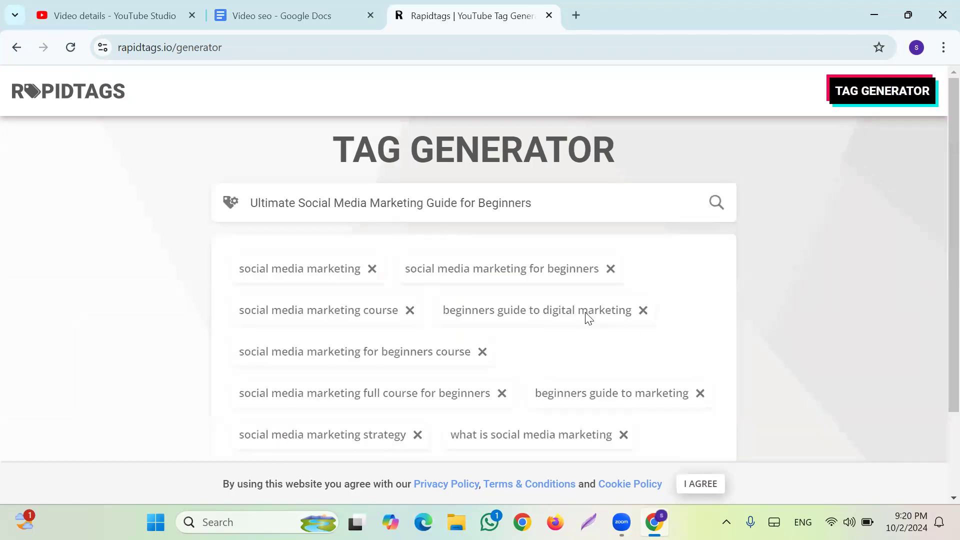
Step: Remove the tags "social media marketing for beginners" and "beginners guide to digital marketing" from the generated list
{"action": "scroll", "coordinate": [387, 278], "scroll_direction": "down", "scroll_amount": 2}
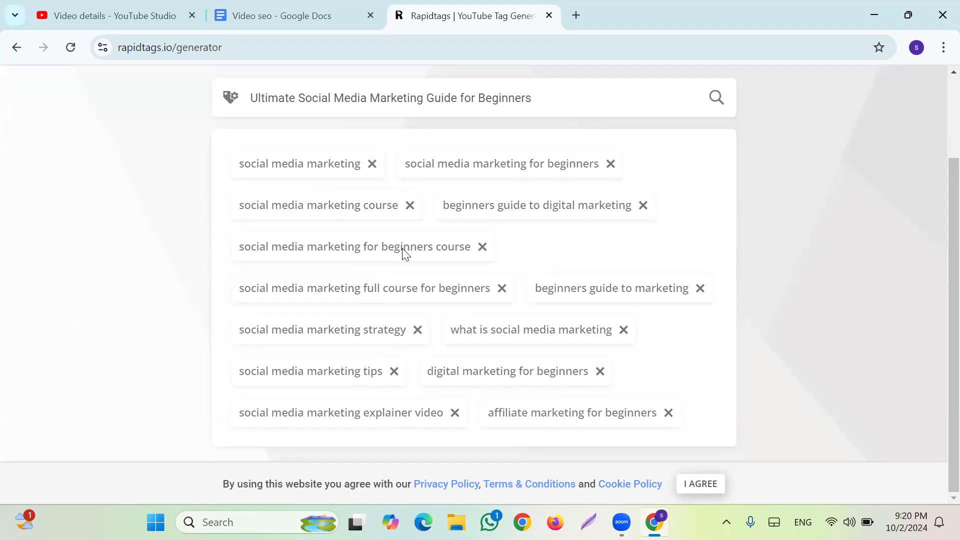
{"action": "scroll", "coordinate": [412, 250], "scroll_direction": "up", "scroll_amount": 2}
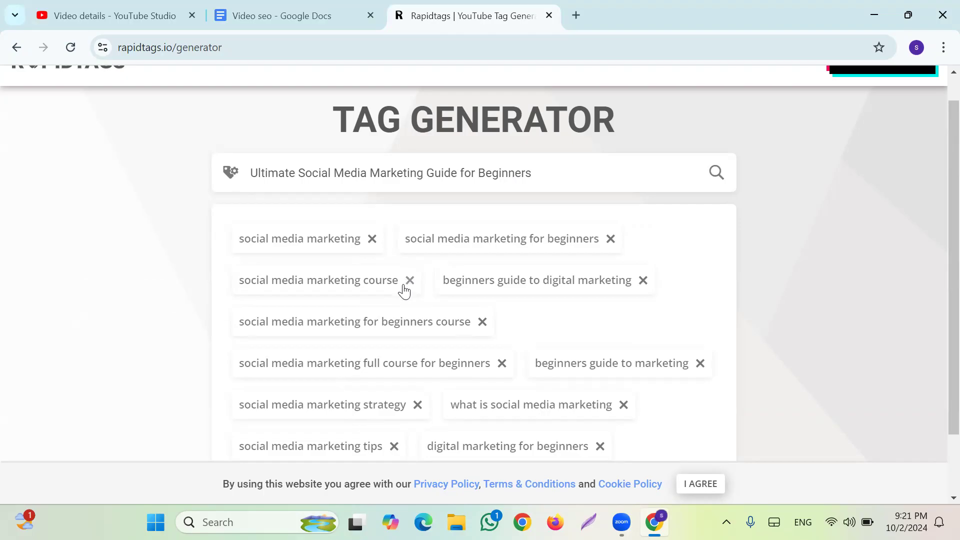
{"action": "left_click", "coordinate": [609, 240]}
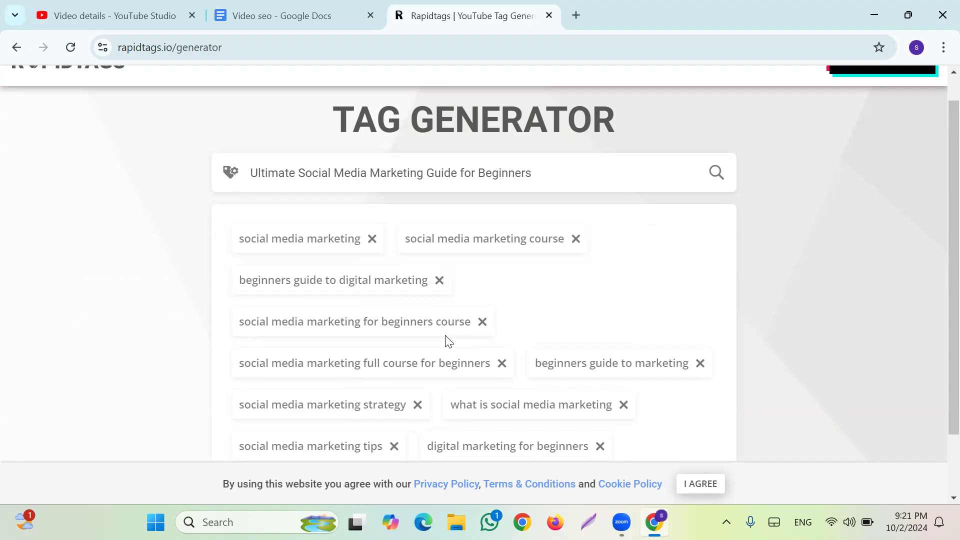
{"action": "left_click", "coordinate": [440, 283]}
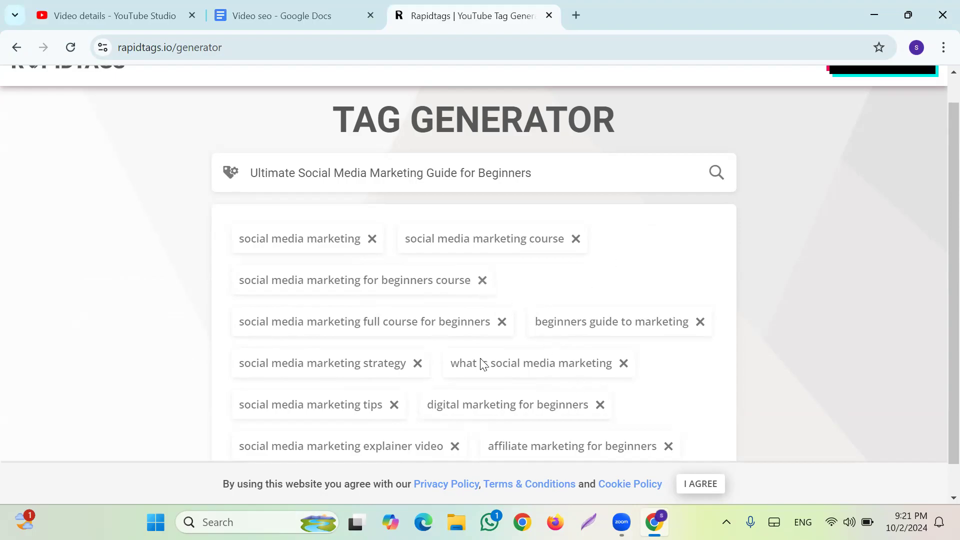
Step: Accept the site's policy notice, copy the remaining generated tags and paste them below "Tag," in the Video seo document
{"action": "scroll", "coordinate": [413, 363], "scroll_direction": "down", "scroll_amount": 1}
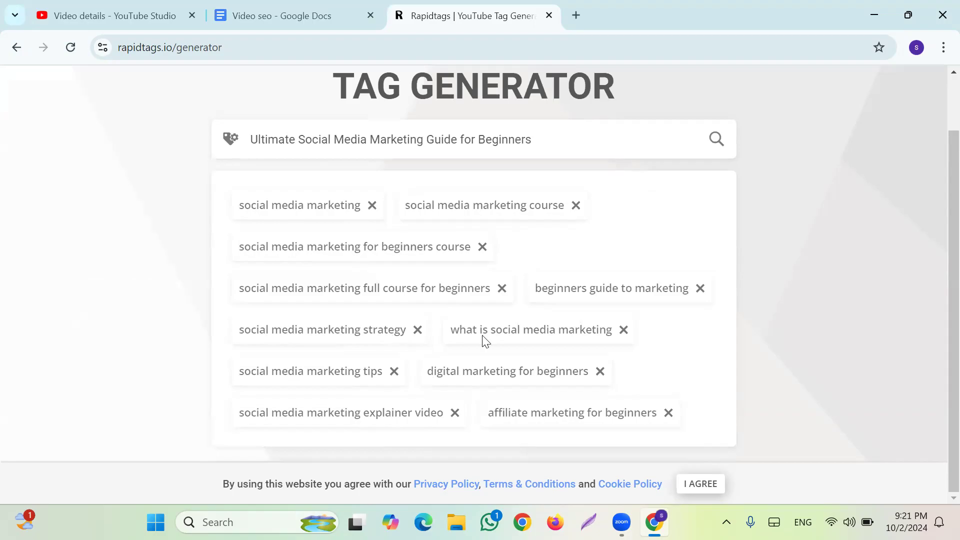
{"action": "left_click", "coordinate": [695, 485]}
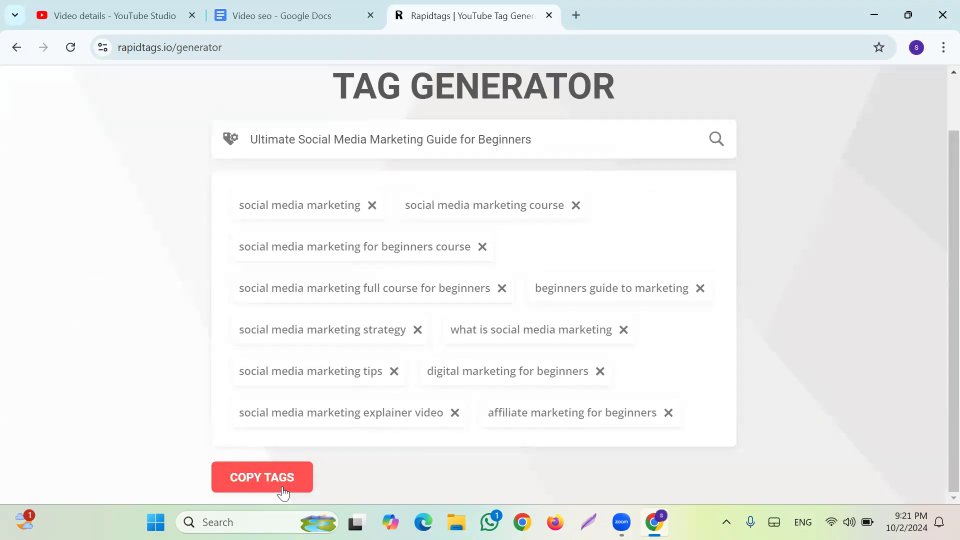
{"action": "left_click", "coordinate": [271, 483]}
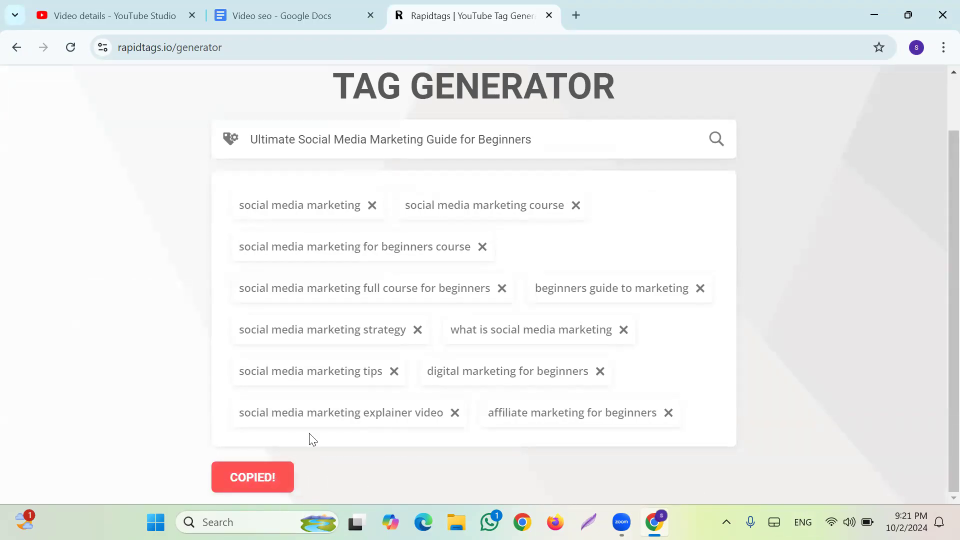
{"action": "left_click", "coordinate": [283, 12]}
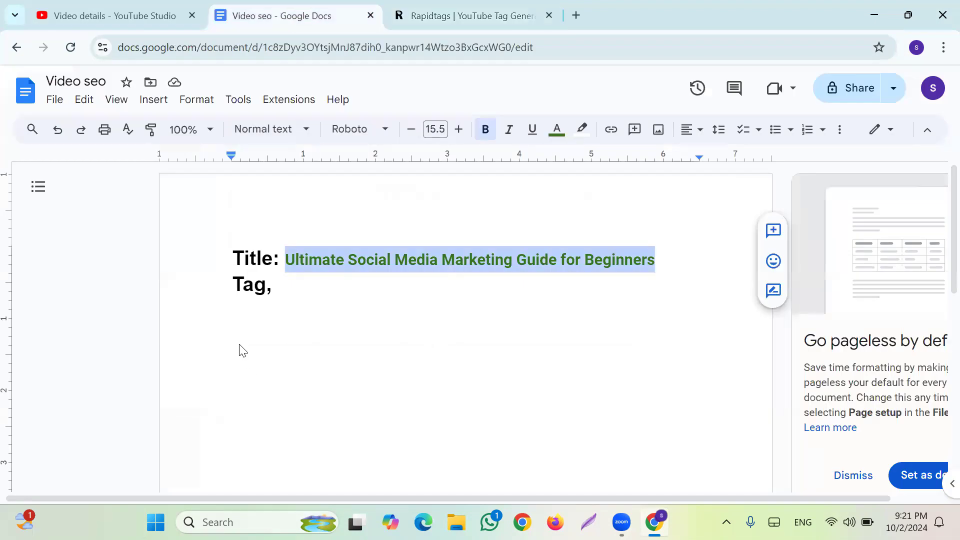
{"action": "left_click", "coordinate": [255, 344]}
{"action": "key", "text": "ctrl+v"}
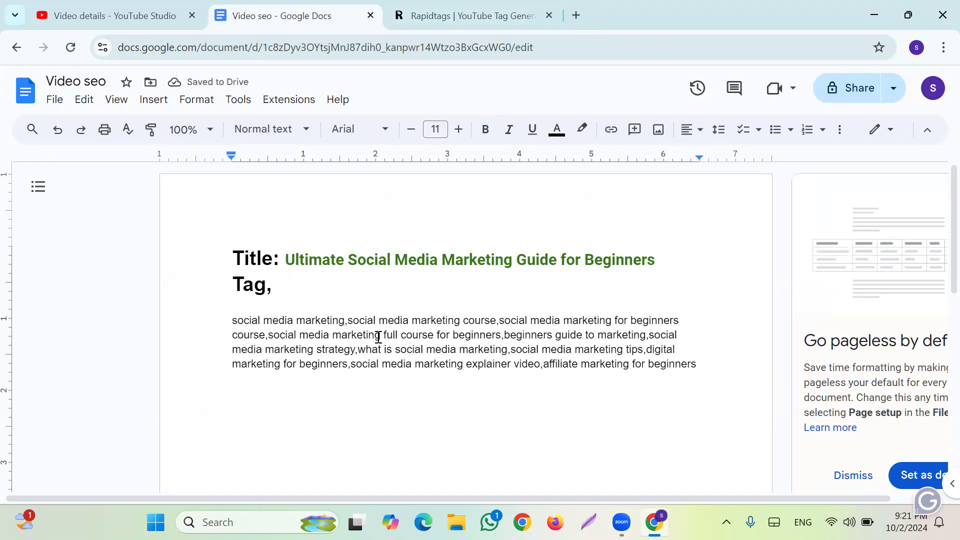
Step: Split the pasted tag text after each comma so that every tag stands on its own line
{"action": "left_click", "coordinate": [348, 320]}
{"action": "key", "text": "Return"}
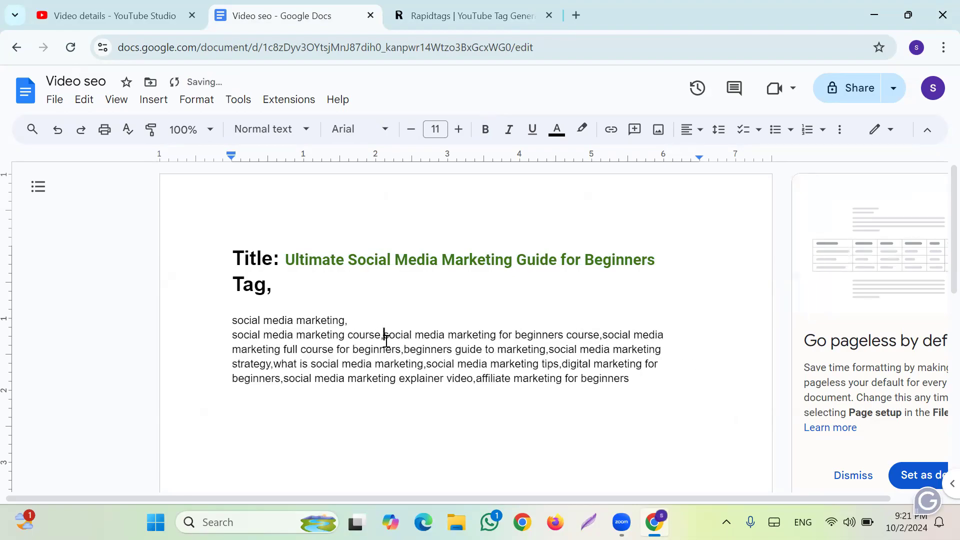
{"action": "key", "text": "Return"}
{"action": "left_click", "coordinate": [454, 352]}
{"action": "key", "text": "Return"}
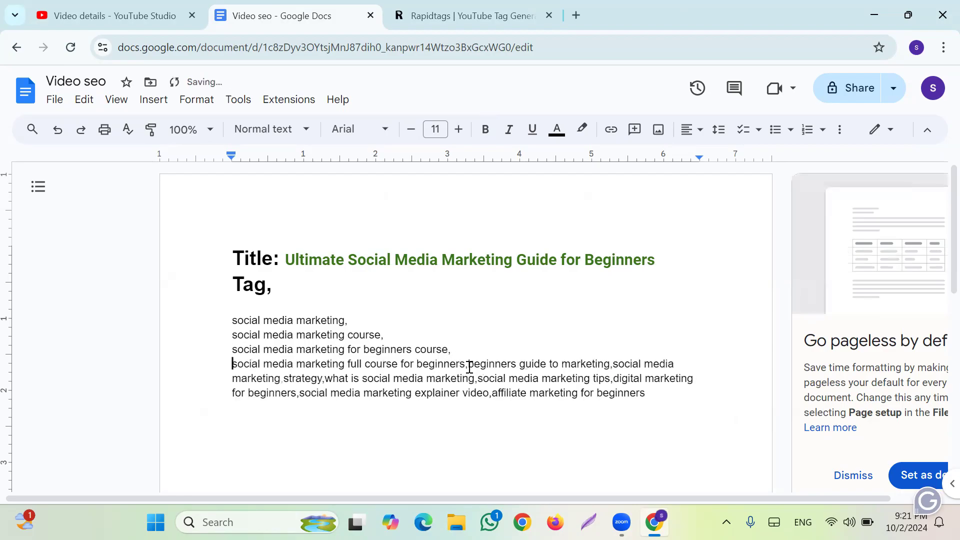
{"action": "left_click", "coordinate": [467, 364]}
{"action": "key", "text": "Return"}
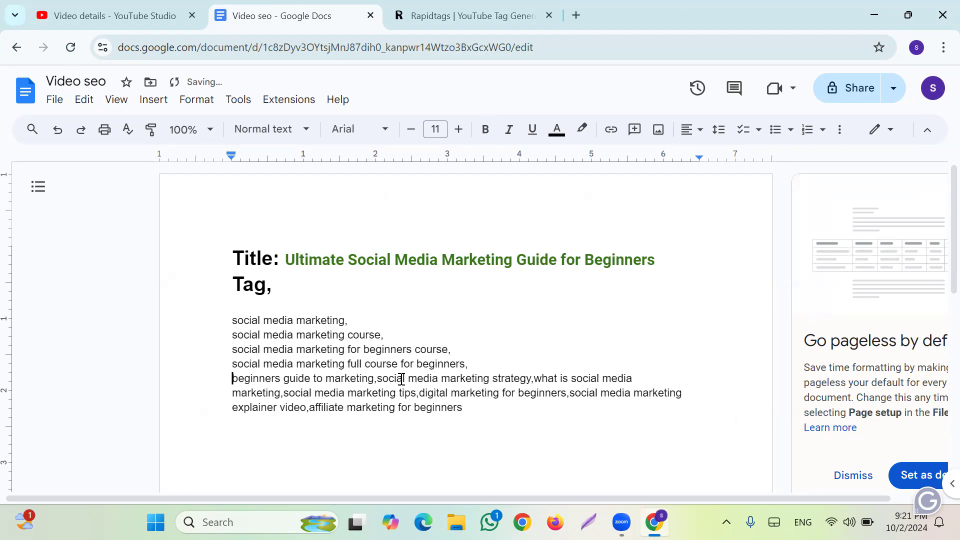
{"action": "left_click", "coordinate": [377, 379]}
{"action": "key", "text": "Return"}
{"action": "left_click", "coordinate": [390, 394]}
{"action": "key", "text": "Return"}
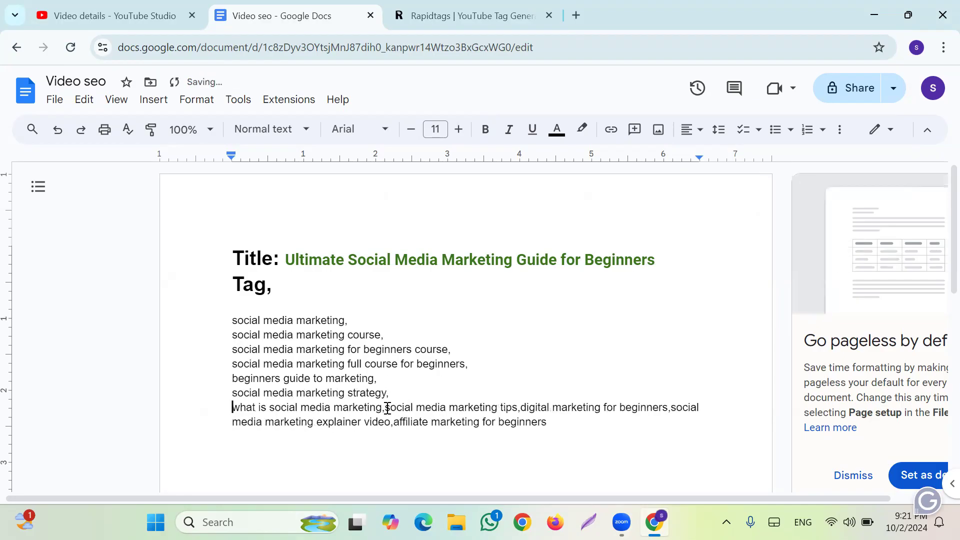
{"action": "left_click", "coordinate": [385, 407]}
{"action": "key", "text": "Return"}
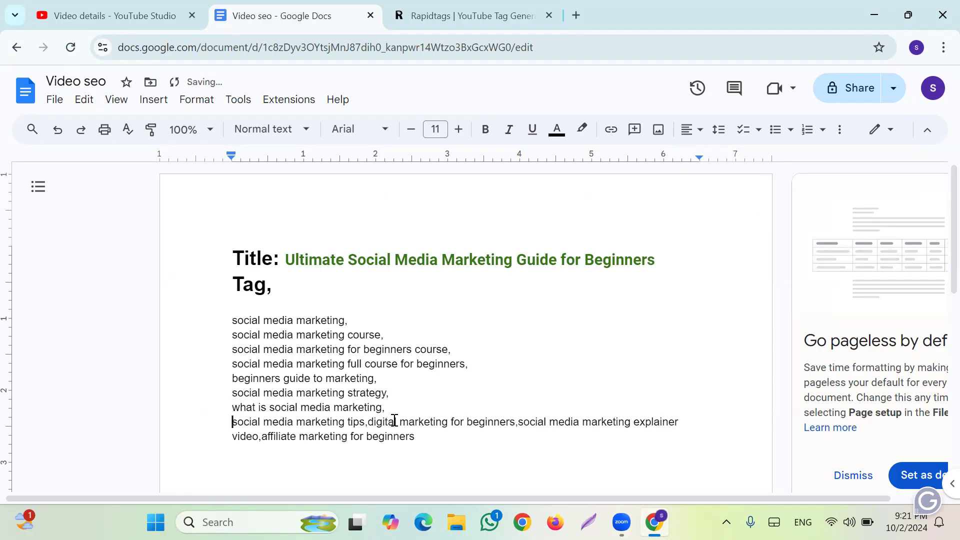
{"action": "left_click", "coordinate": [369, 424]}
{"action": "key", "text": "Return"}
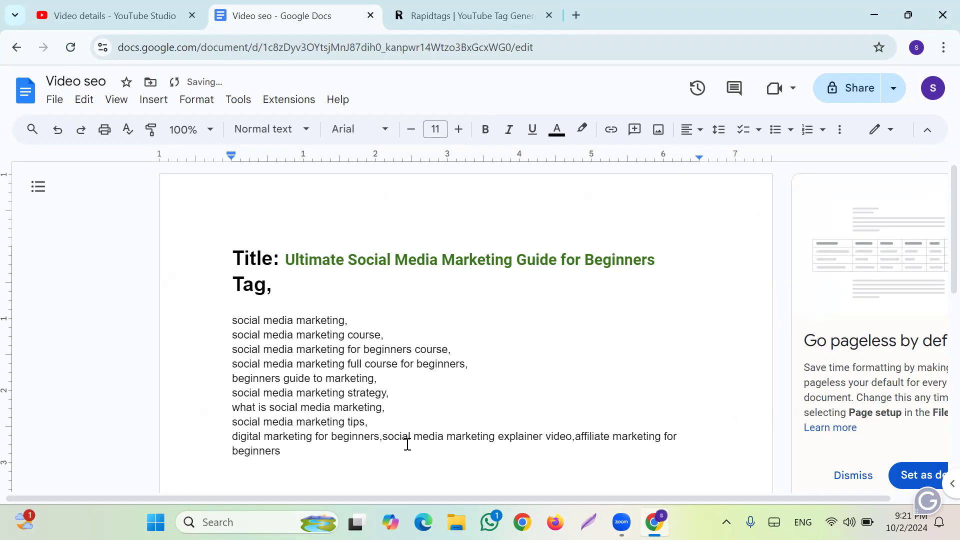
{"action": "left_click", "coordinate": [383, 436]}
{"action": "key", "text": "Return"}
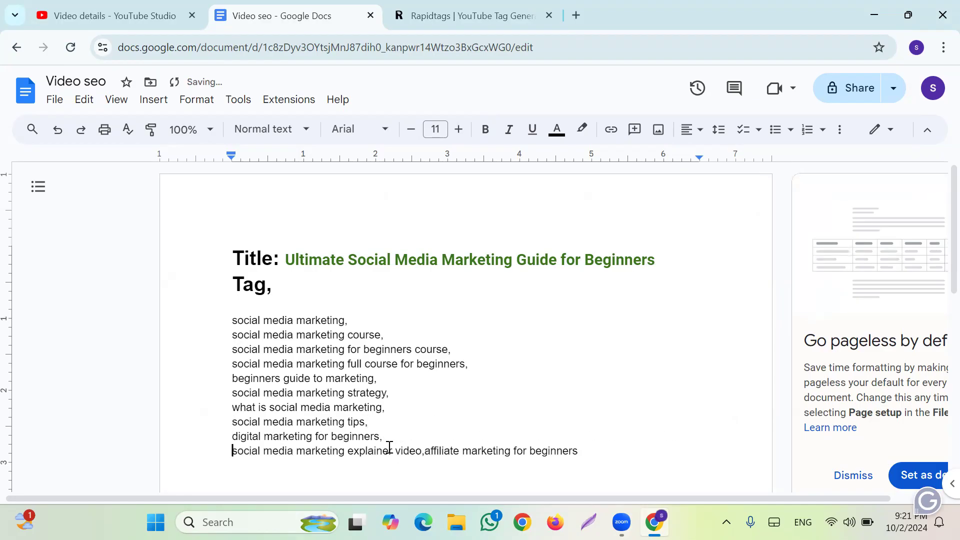
{"action": "left_click", "coordinate": [424, 452]}
{"action": "key", "text": "Return"}
Step: Delete the last two tags, "social media marketing explainer video" and "affiliate marketing for beginners", from the document's tag list
{"action": "left_click_drag", "start_coordinate": [402, 473], "coordinate": [223, 456]}
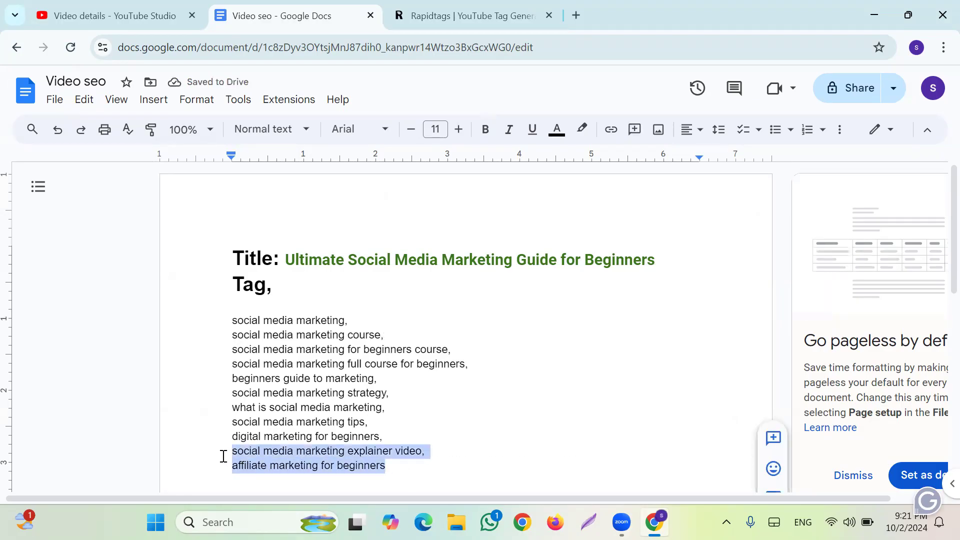
{"action": "key", "text": "BackSpace"}
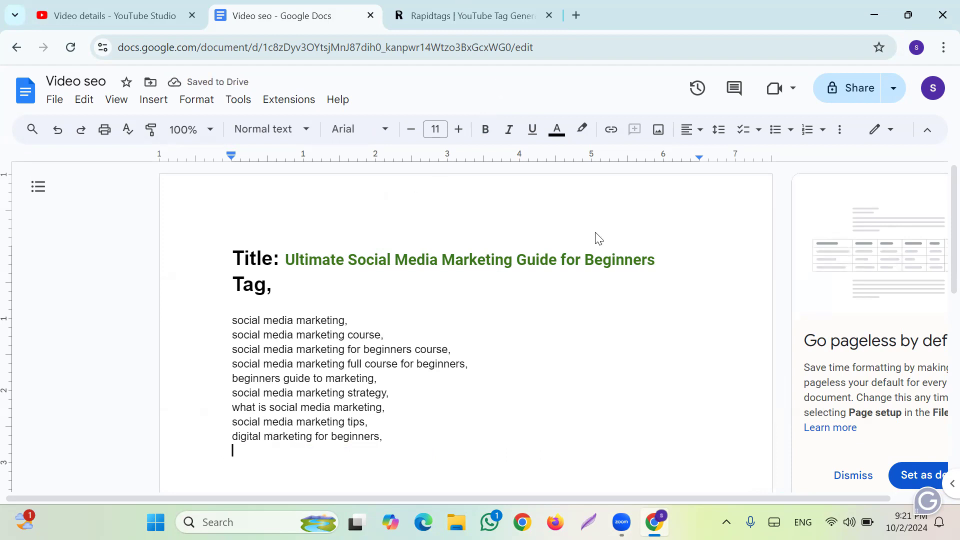
Step: Return to Rapidtags and open its TikTok tag generator
{"action": "key", "text": "ctrl+Tab"}
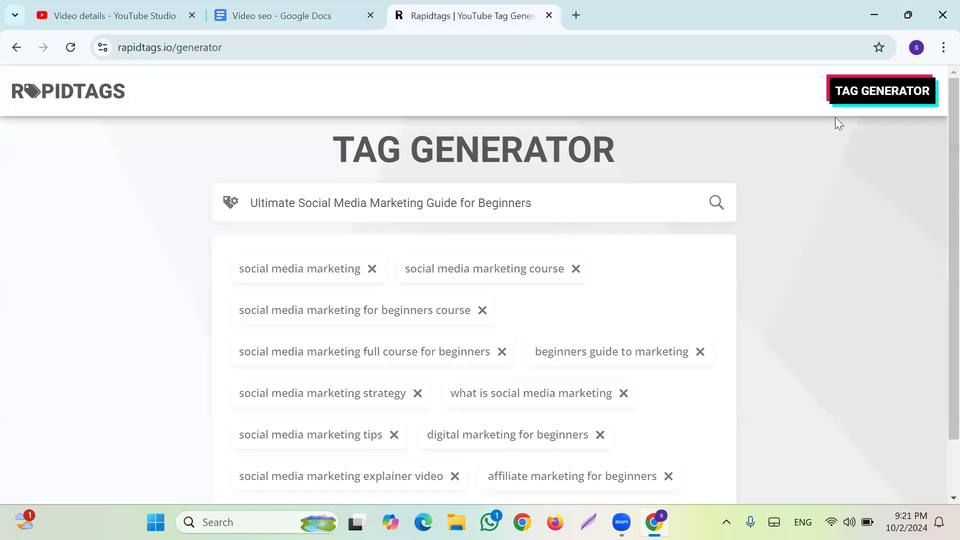
{"action": "scroll", "coordinate": [423, 343], "scroll_direction": "down", "scroll_amount": 1}
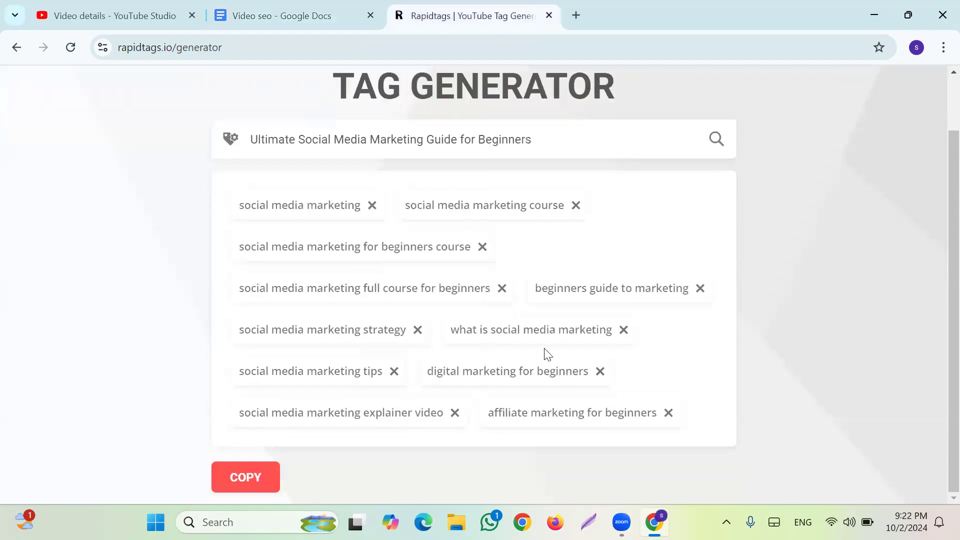
{"action": "scroll", "coordinate": [690, 229], "scroll_direction": "up", "scroll_amount": 1}
{"action": "left_click", "coordinate": [847, 103]}
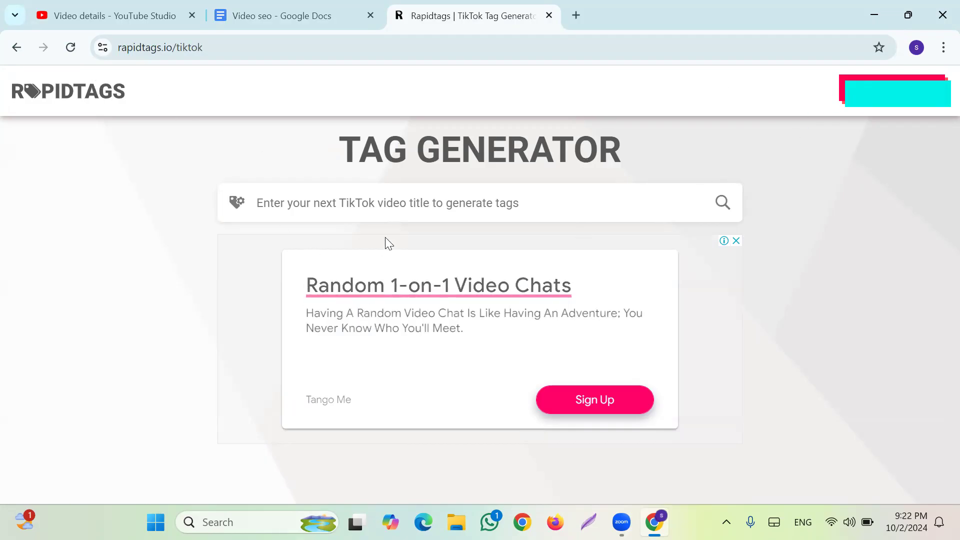
{"action": "left_click", "coordinate": [364, 212]}
{"action": "key", "text": "ctrl+v"}
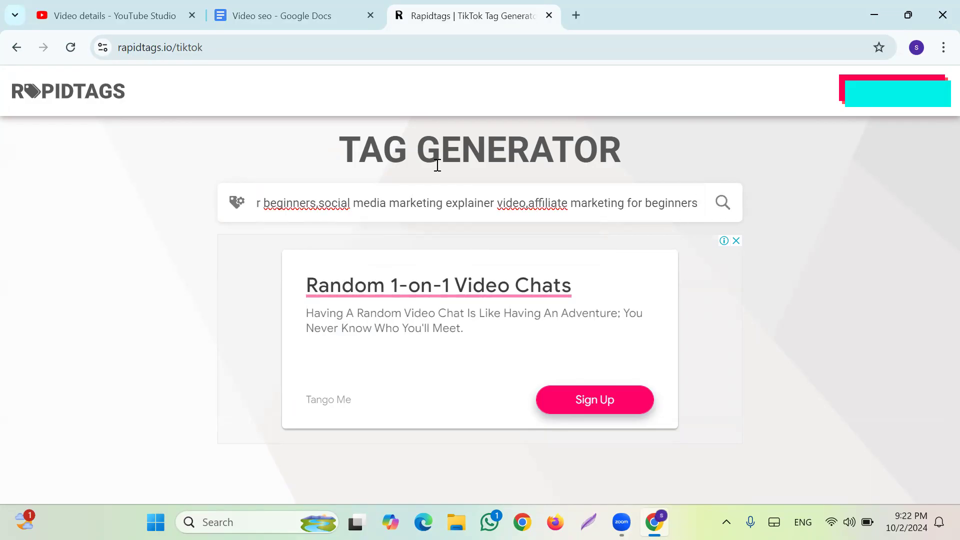
{"action": "key", "text": "ctrl+a"}
{"action": "key", "text": "ctrl+x"}
Step: Copy the video title from the Video seo document and generate TikTok tags for it in Rapidtags
{"action": "key", "text": "ctrl+shift+Tab"}
{"action": "mouse_move", "coordinate": [279, 264]}
{"action": "left_mouse_down"}
{"action": "mouse_move", "coordinate": [660, 275]}
{"action": "mouse_move", "coordinate": [400, 258]}
{"action": "mouse_move", "coordinate": [286, 263]}
{"action": "left_mouse_up"}
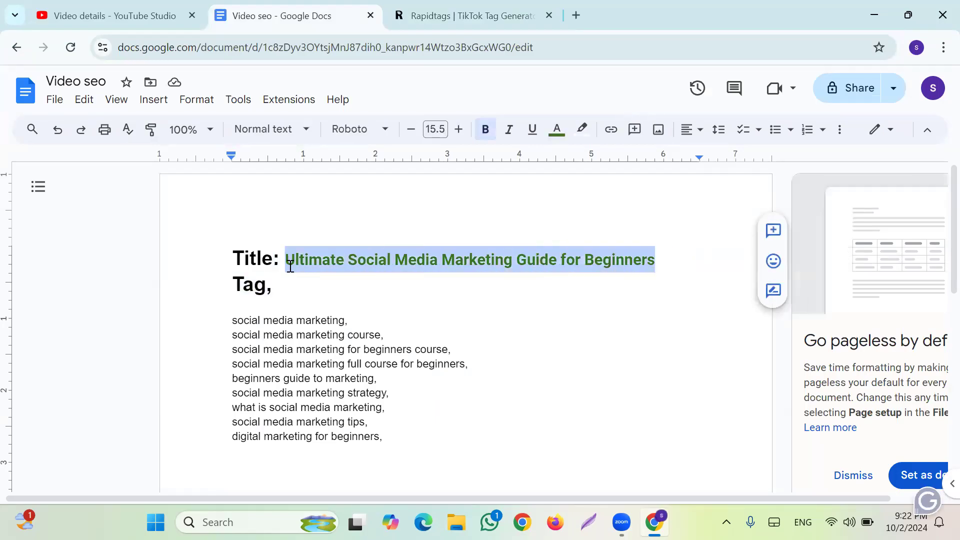
{"action": "left_click", "coordinate": [421, 16]}
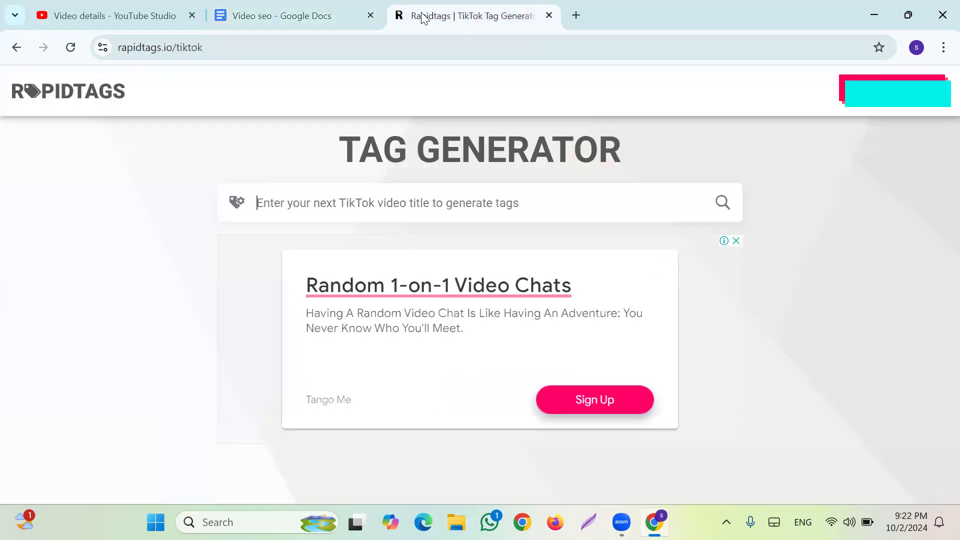
{"action": "key", "text": "ctrl+v"}
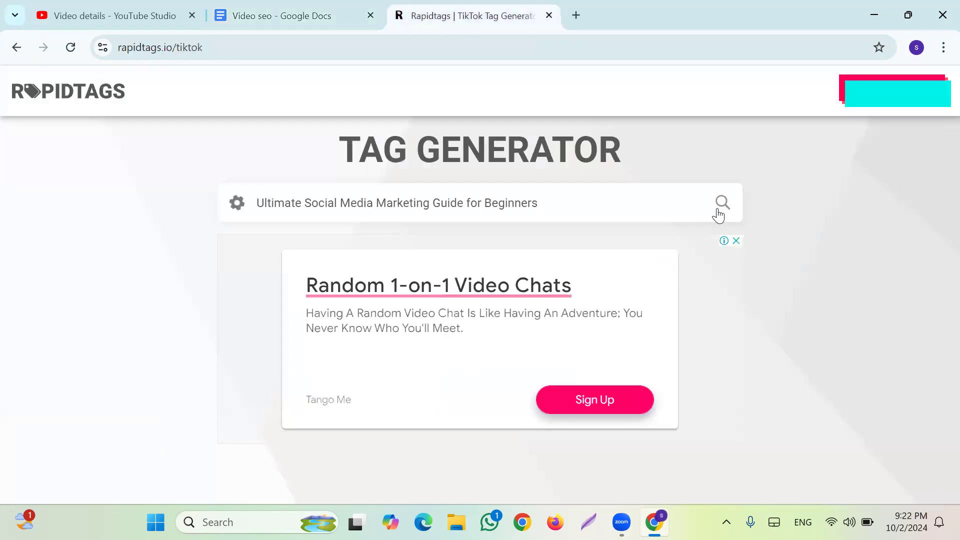
{"action": "left_click", "coordinate": [720, 211]}
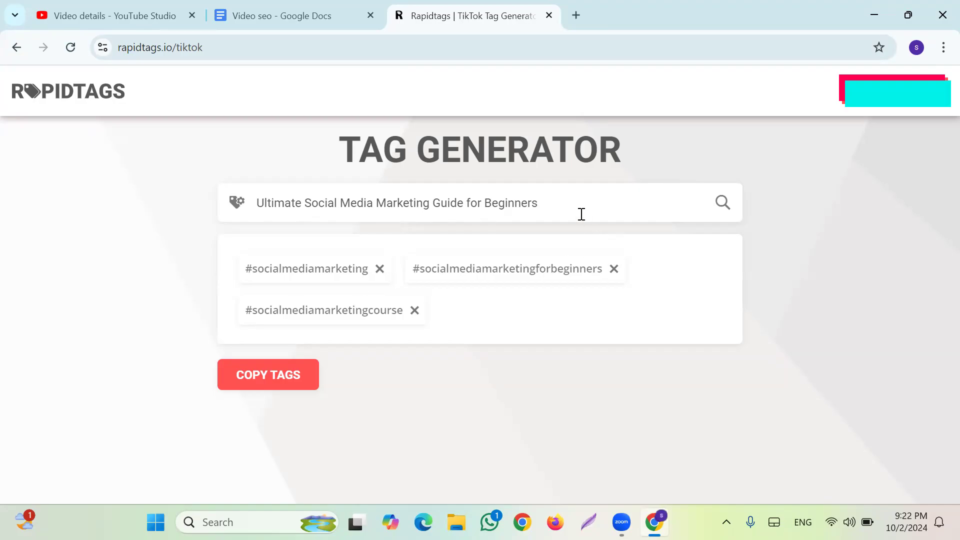
{"action": "left_click_drag", "start_coordinate": [564, 207], "coordinate": [94, 212]}
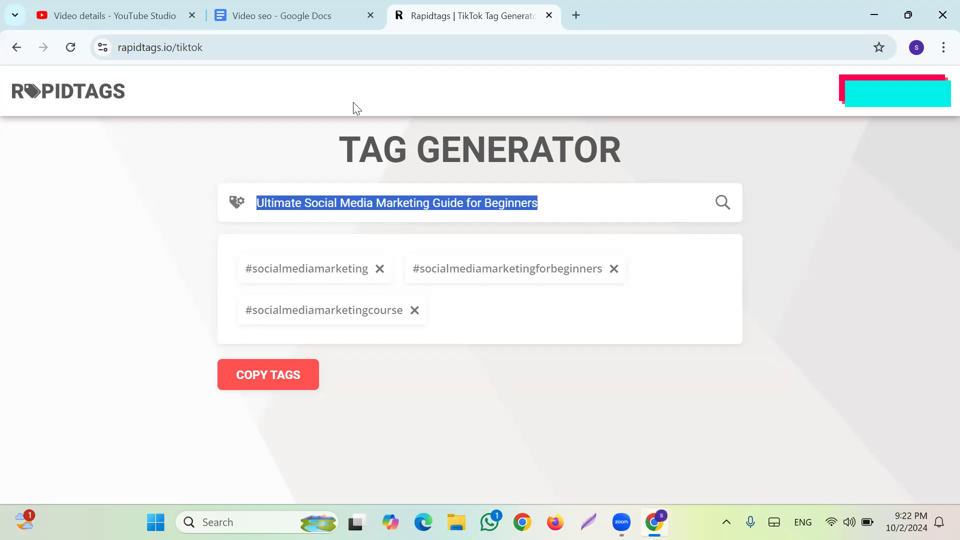
{"action": "left_click", "coordinate": [85, 16]}
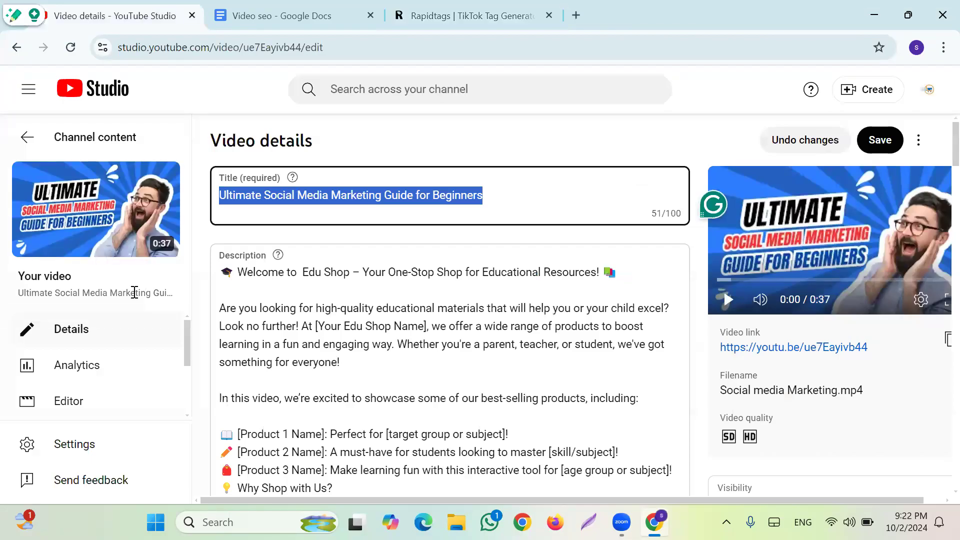
{"action": "left_click", "coordinate": [457, 14]}
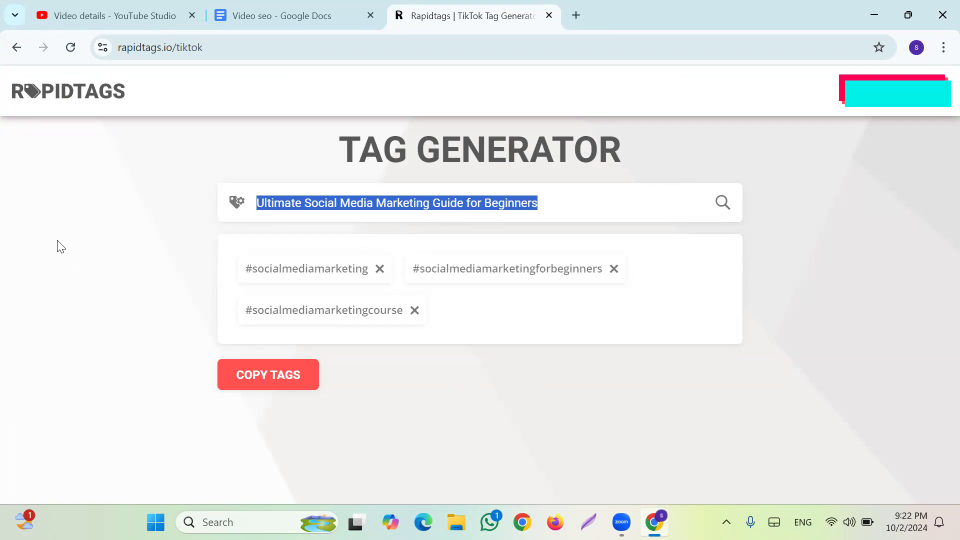
{"action": "left_click", "coordinate": [69, 250]}
{"action": "left_click", "coordinate": [559, 203]}
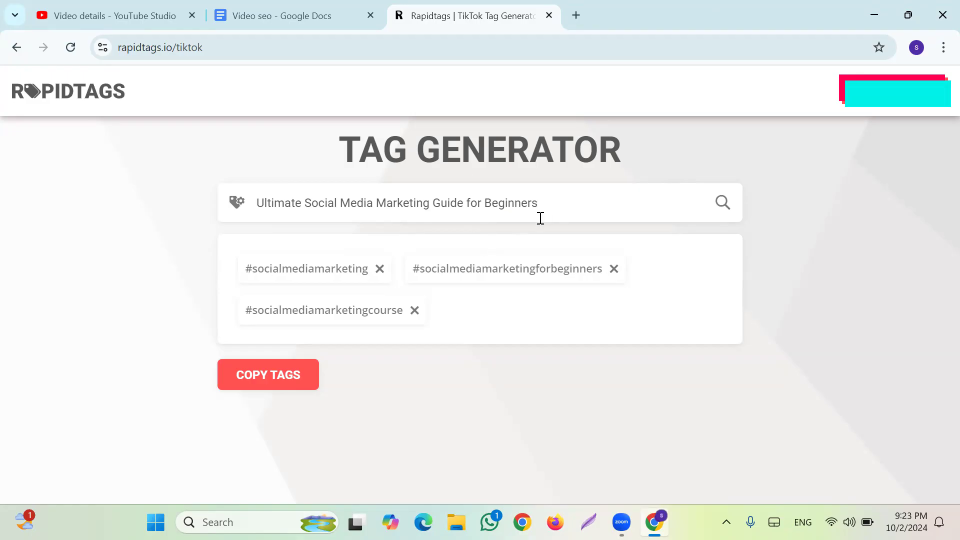
Step: Copy the title "Ultimate Social Media Marketing Guide for Beginners" from the Rapidtags tag generator's search box
{"action": "left_click_drag", "start_coordinate": [538, 205], "coordinate": [248, 230]}
{"action": "key", "text": "ctrl+c"}
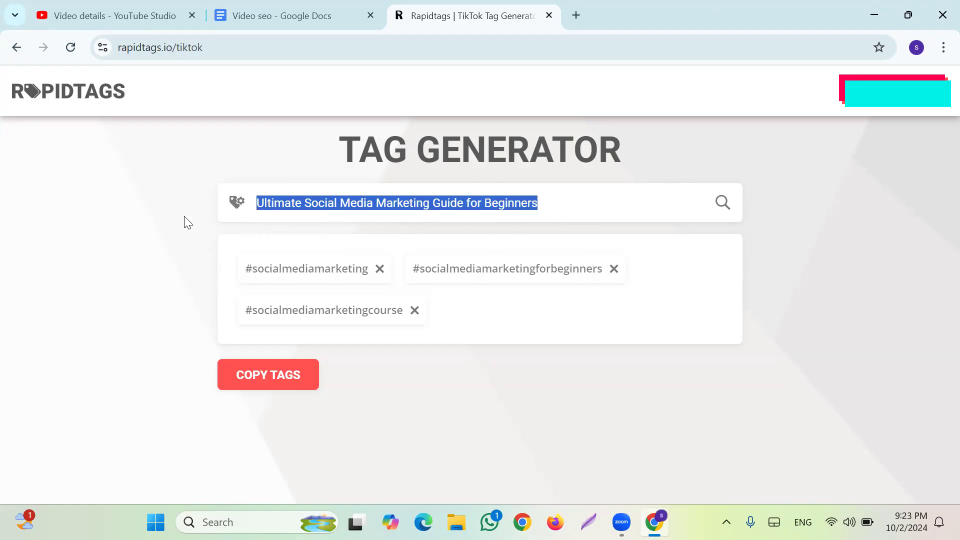
{"action": "left_click", "coordinate": [552, 208]}
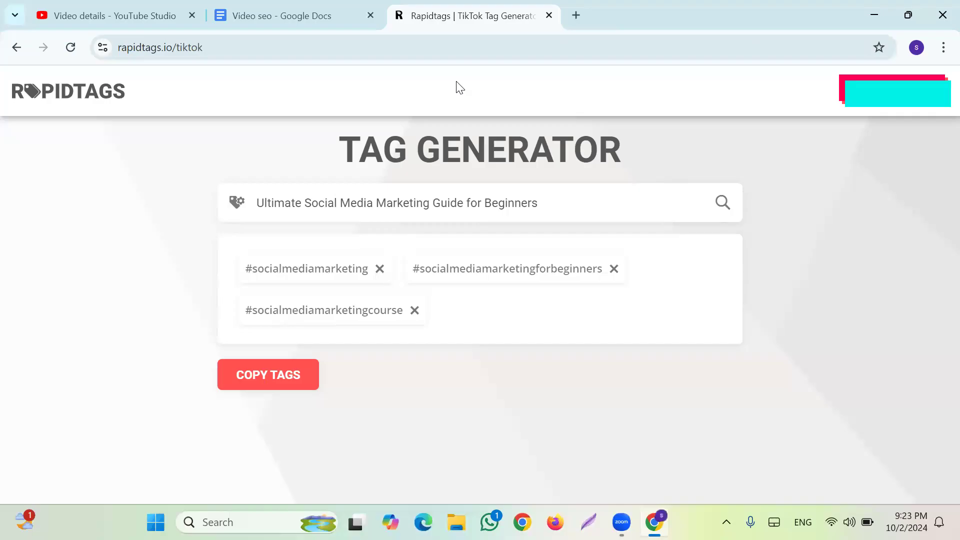
Step: Search Google for "keyword tool io" in a new browser tab and open Keyword Tool's YouTube page
{"action": "left_click", "coordinate": [576, 16]}
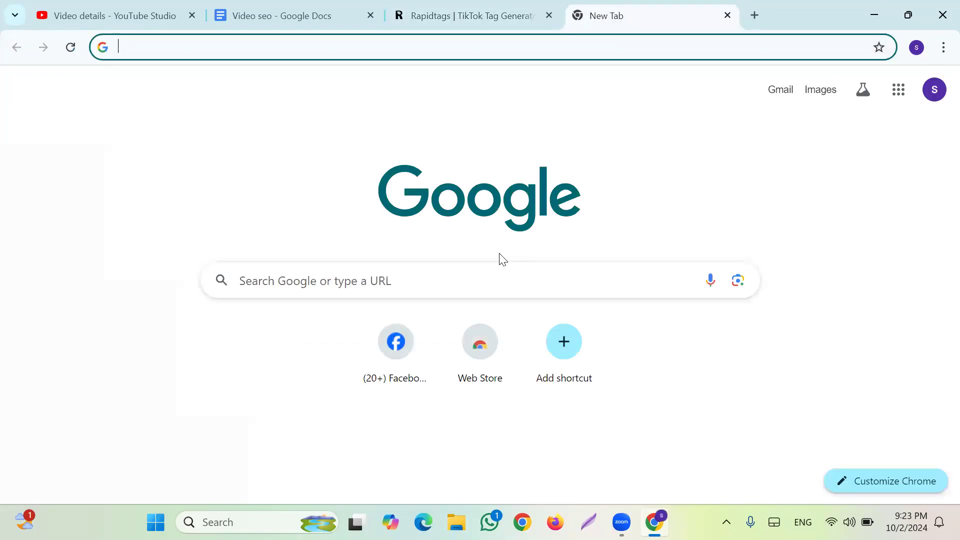
{"action": "type", "text": "ke"}
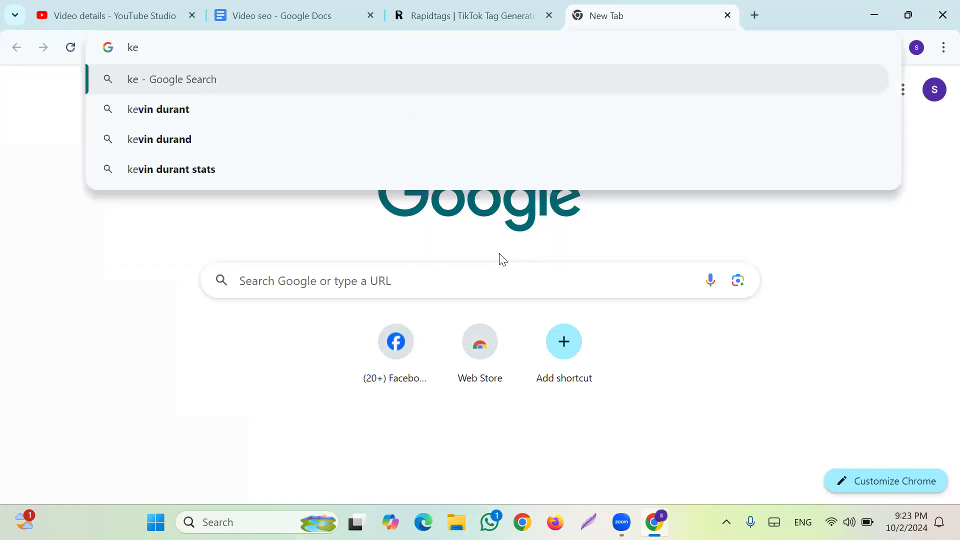
{"action": "type", "text": "w"}
{"action": "key", "text": "BackSpace"}
{"action": "type", "text": "y"}
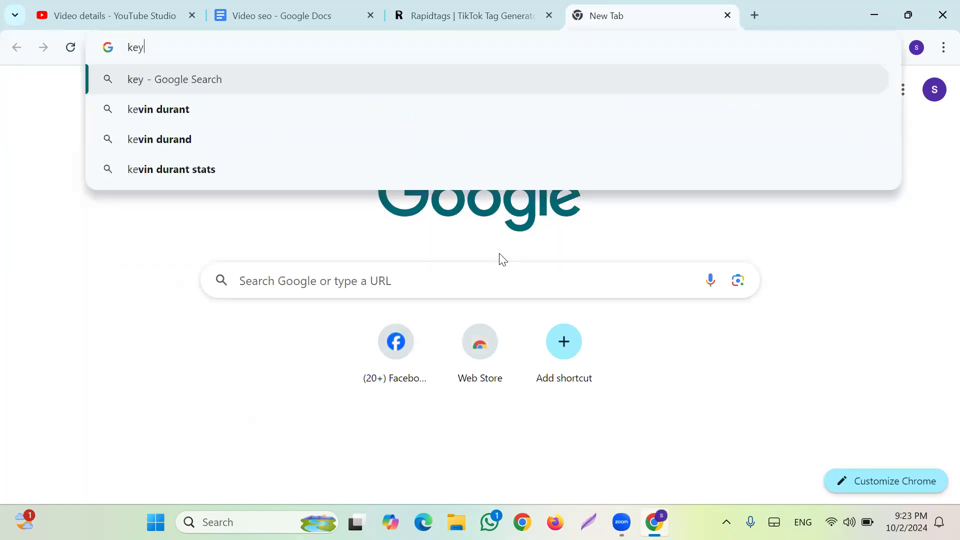
{"action": "type", "text": "wor"}
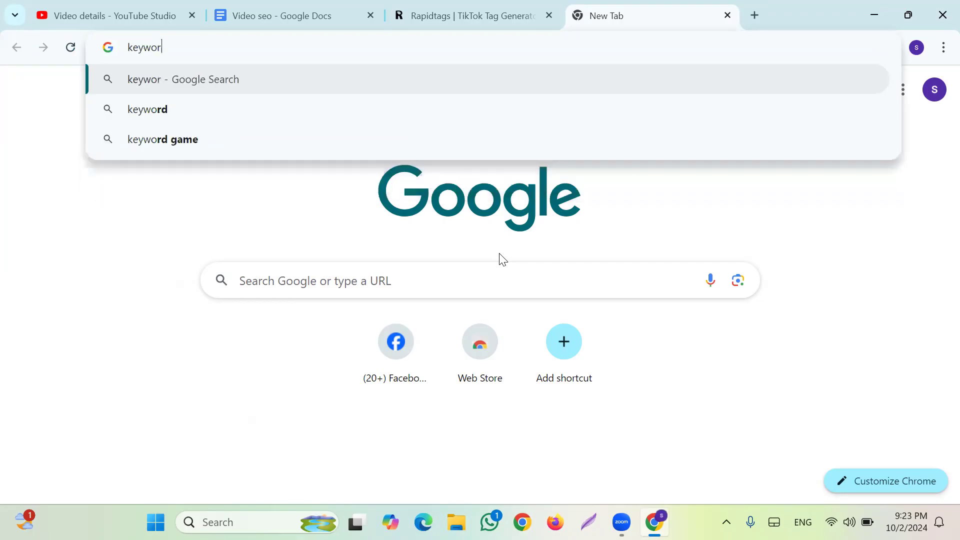
{"action": "type", "text": "d tool"}
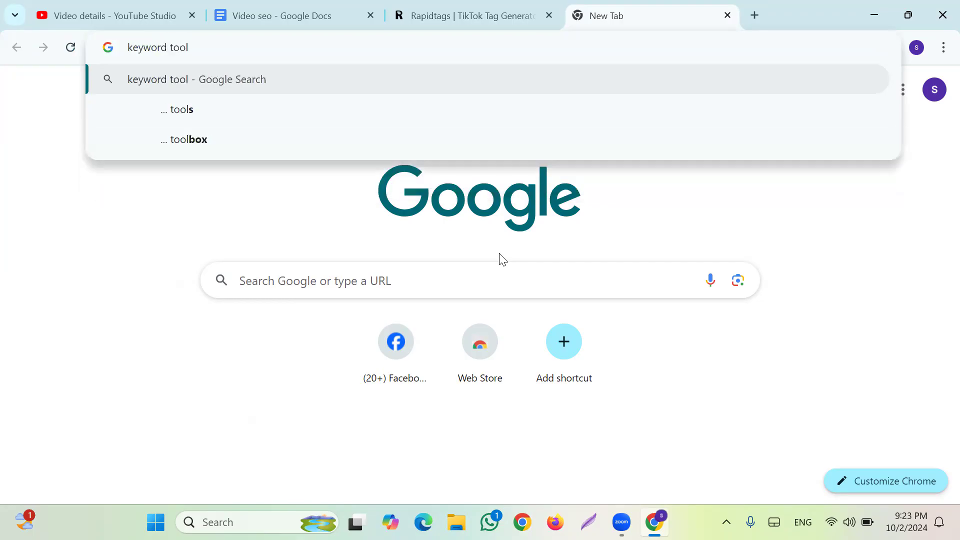
{"action": "type", "text": " io"}
{"action": "key", "text": "Return"}
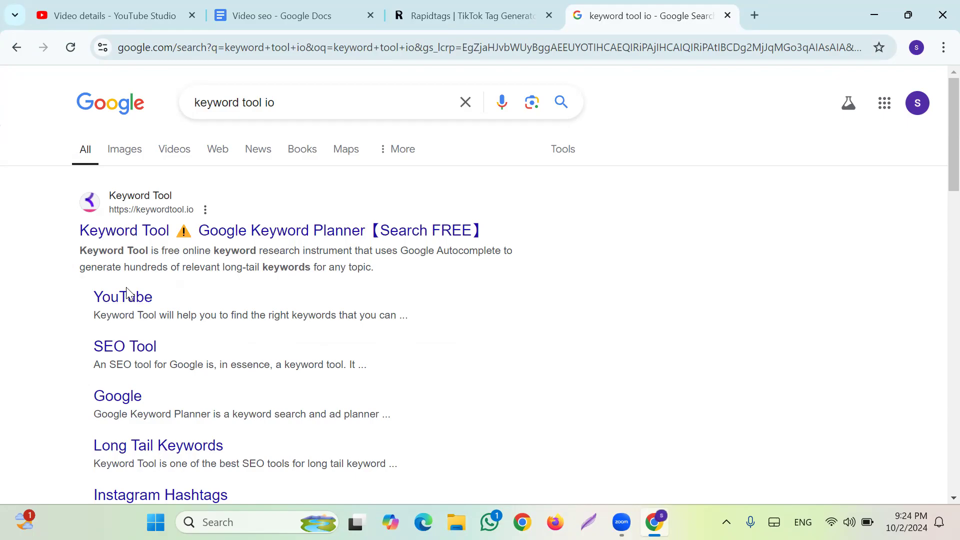
{"action": "left_click", "coordinate": [145, 306]}
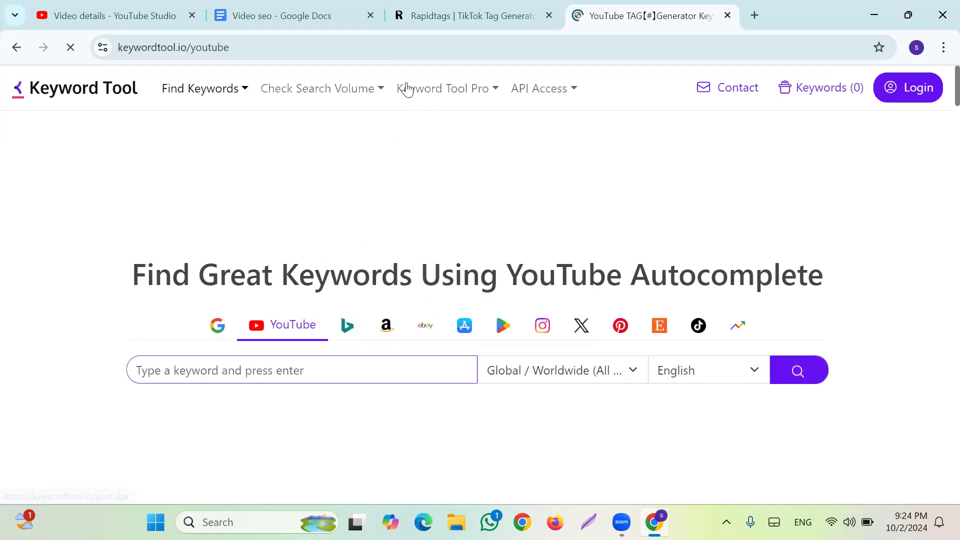
Step: Search YouTube keywords for "Ultimate Social Media Marketing Guide for Beginners" with the country set to Bangladesh, completing the human verification
{"action": "left_click", "coordinate": [260, 16]}
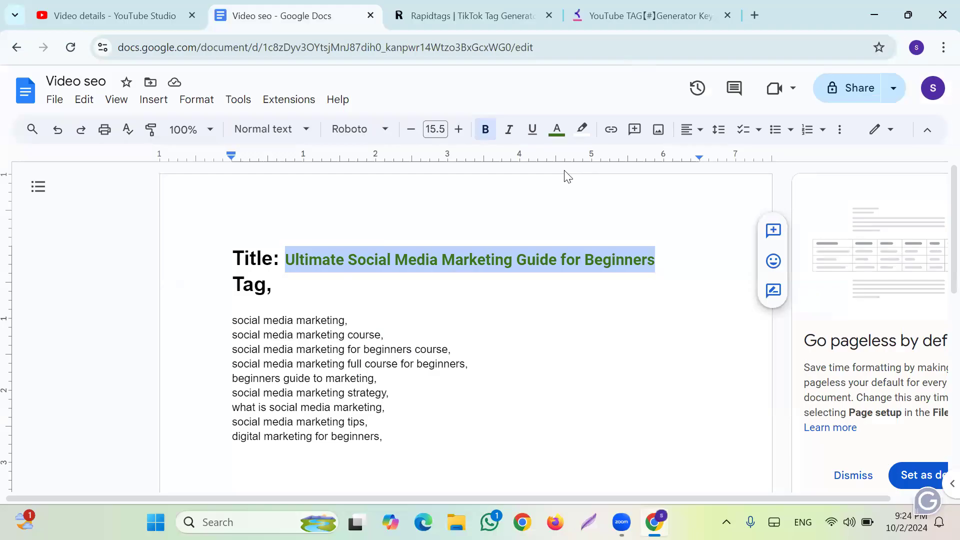
{"action": "left_click", "coordinate": [642, 15]}
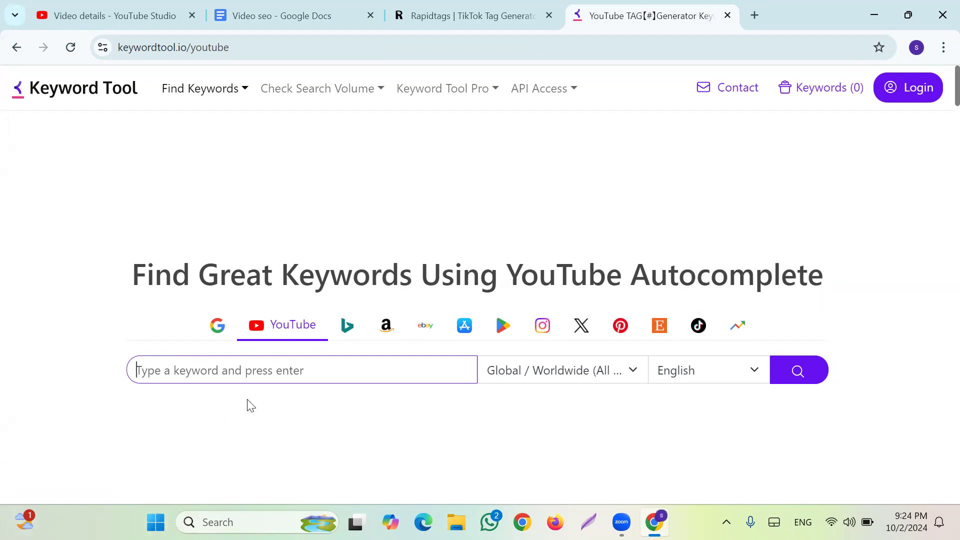
{"action": "key", "text": "ctrl+v"}
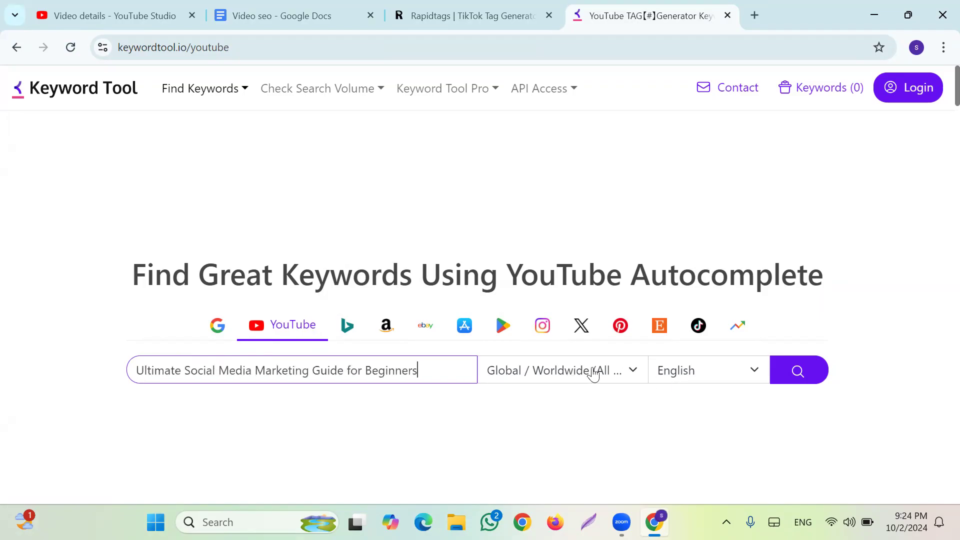
{"action": "left_click", "coordinate": [610, 370]}
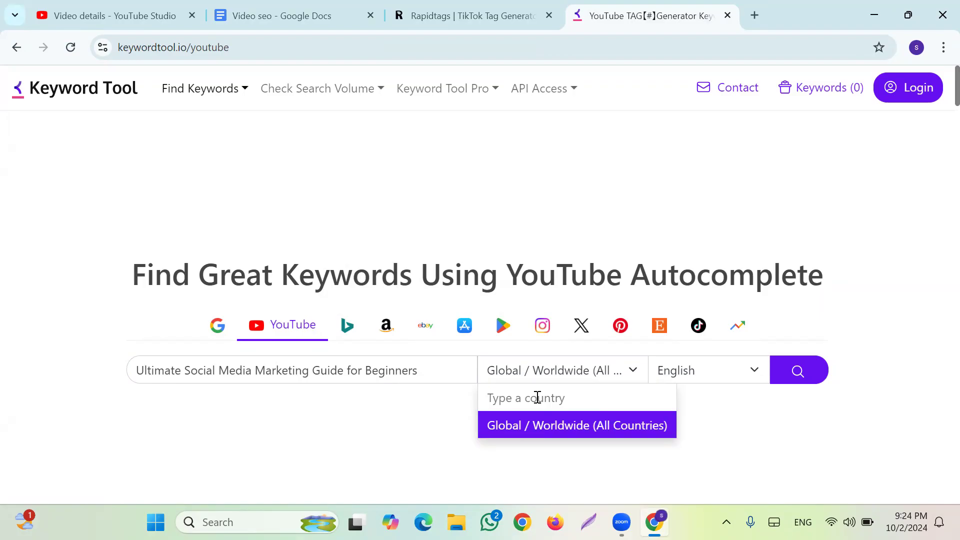
{"action": "type", "text": "ba"}
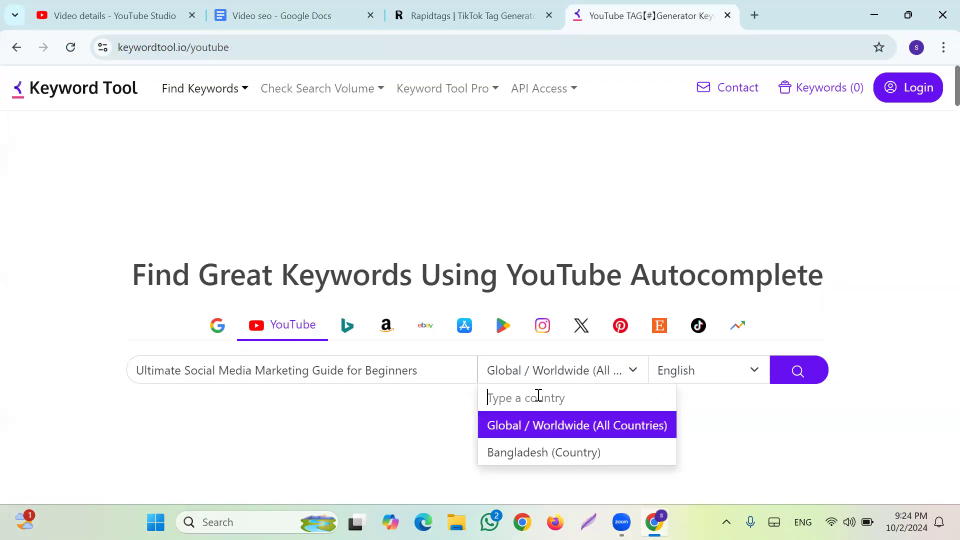
{"action": "left_click", "coordinate": [538, 453]}
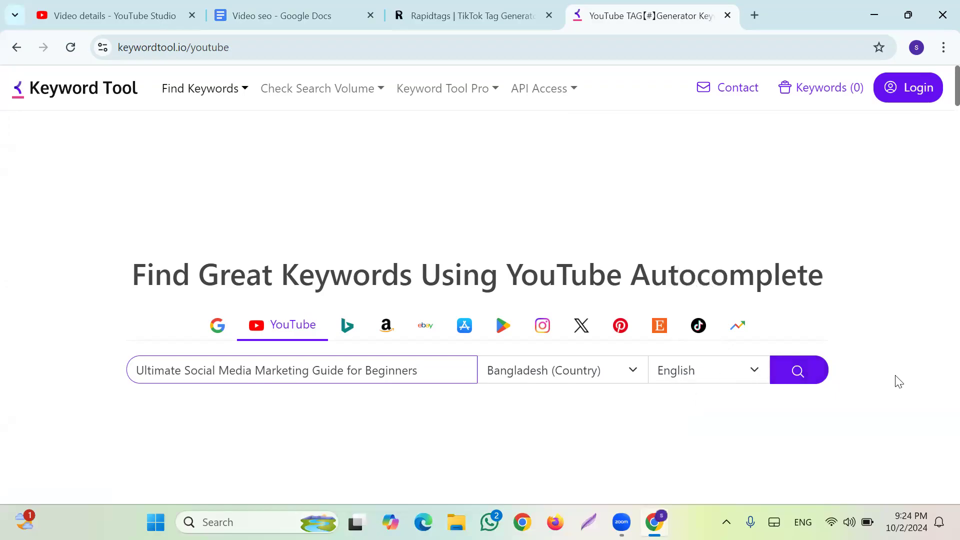
{"action": "left_click", "coordinate": [803, 380]}
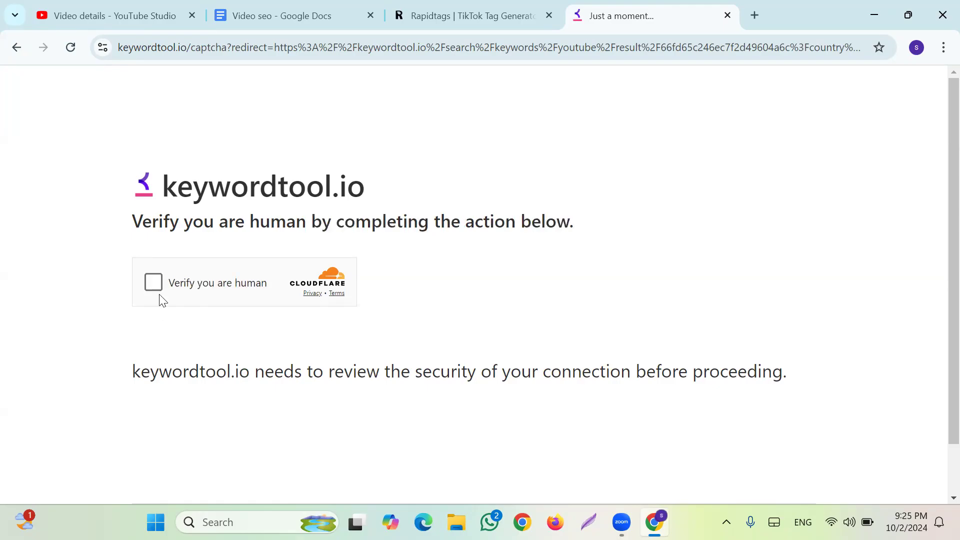
{"action": "left_click", "coordinate": [154, 283]}
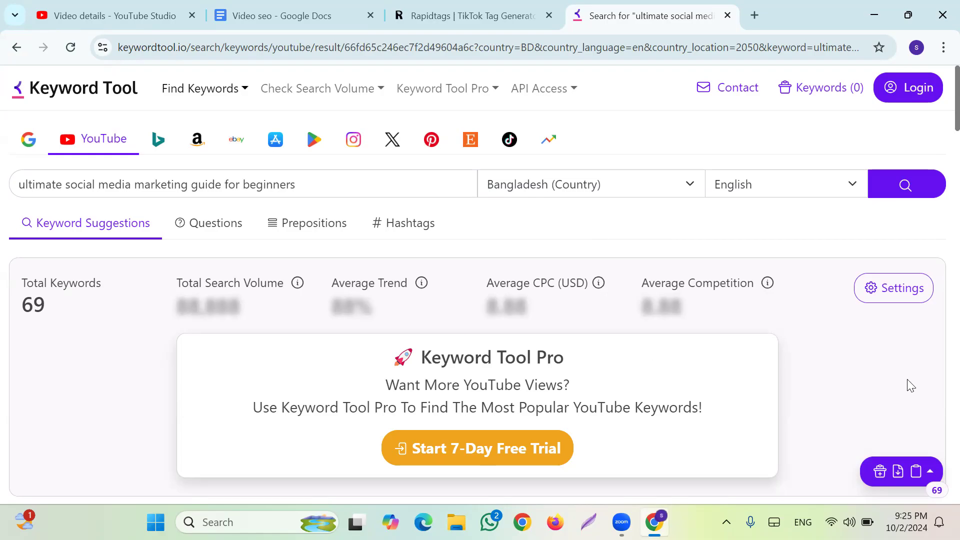
Step: Select the keyword suggestions "introduction to social media marketing", "how to learn social media marketing for free" and "basic social media marketing"
{"action": "scroll", "coordinate": [621, 322], "scroll_direction": "down", "scroll_amount": 5}
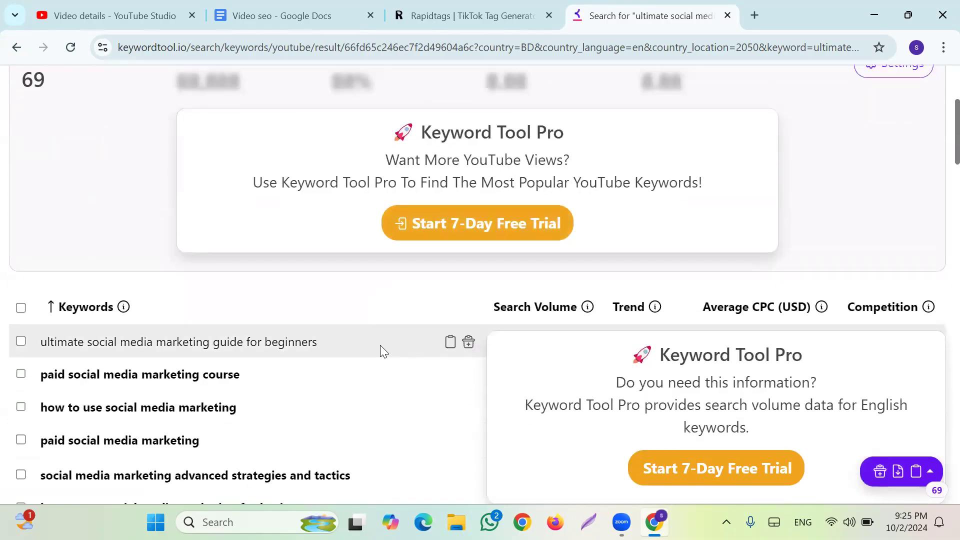
{"action": "scroll", "coordinate": [830, 396], "scroll_direction": "down", "scroll_amount": 2}
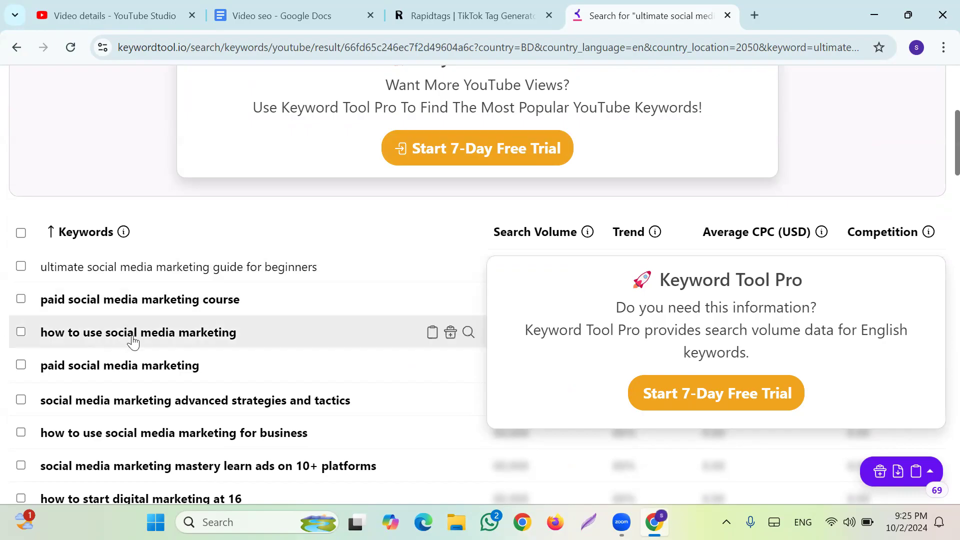
{"action": "scroll", "coordinate": [471, 294], "scroll_direction": "down", "scroll_amount": 1}
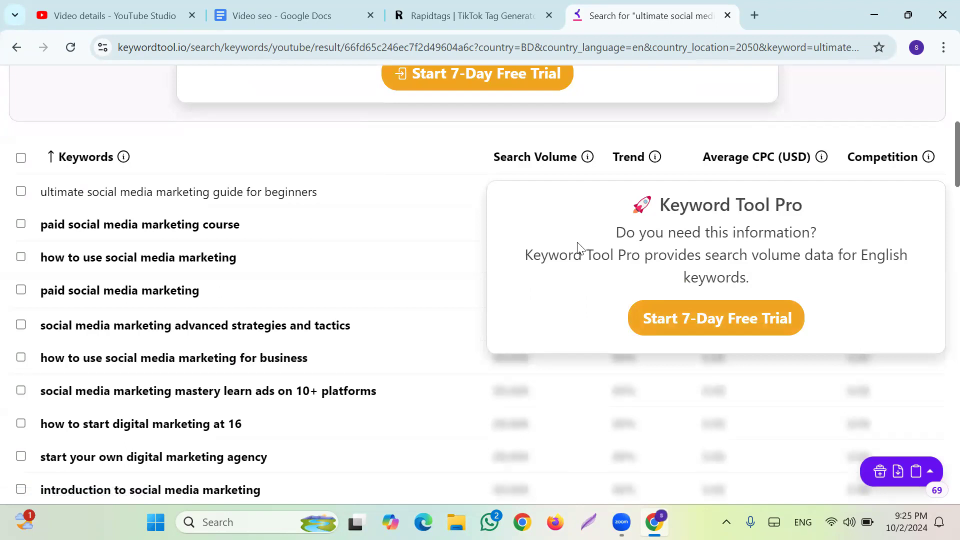
{"action": "scroll", "coordinate": [559, 385], "scroll_direction": "down", "scroll_amount": 4}
{"action": "scroll", "coordinate": [454, 411], "scroll_direction": "up", "scroll_amount": 5}
{"action": "scroll", "coordinate": [359, 450], "scroll_direction": "down", "scroll_amount": 1}
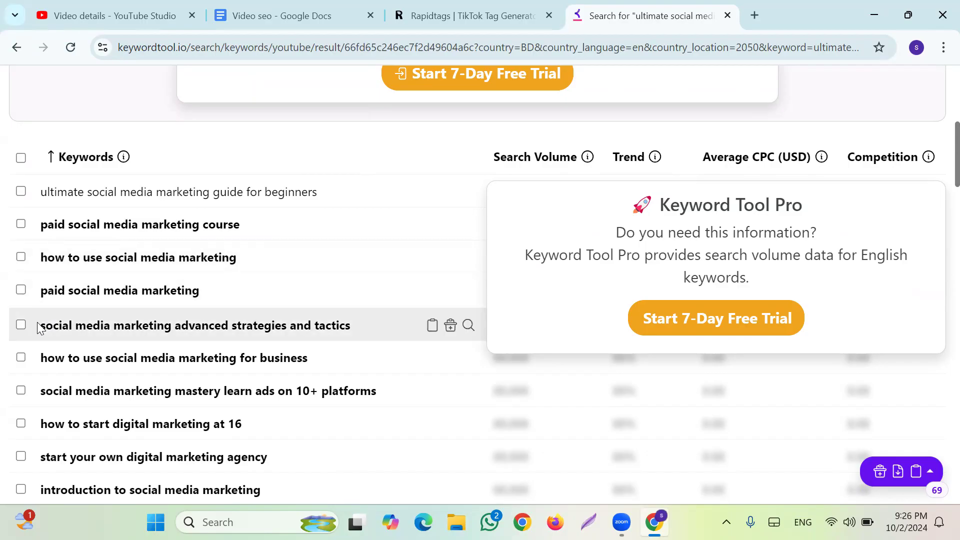
{"action": "scroll", "coordinate": [33, 320], "scroll_direction": "down", "scroll_amount": 1}
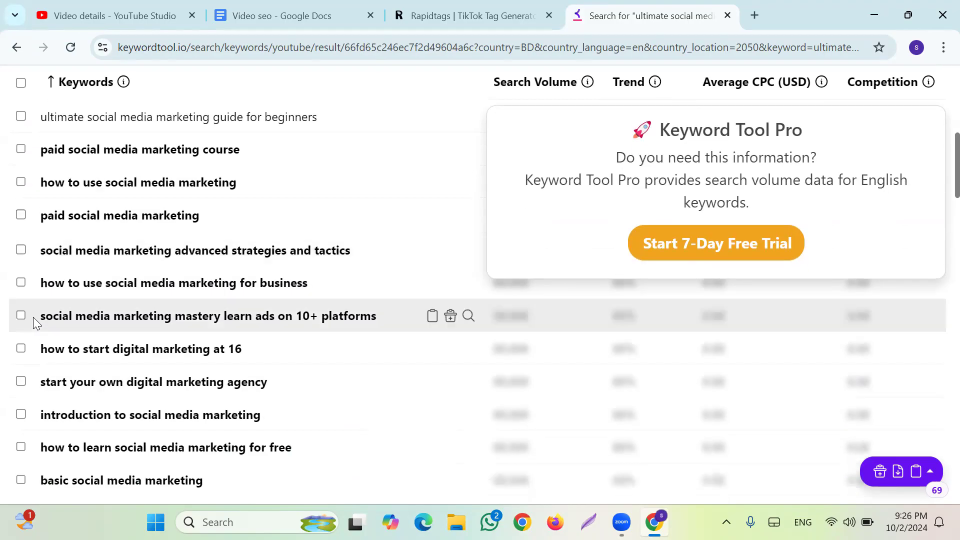
{"action": "scroll", "coordinate": [32, 339], "scroll_direction": "down", "scroll_amount": 1}
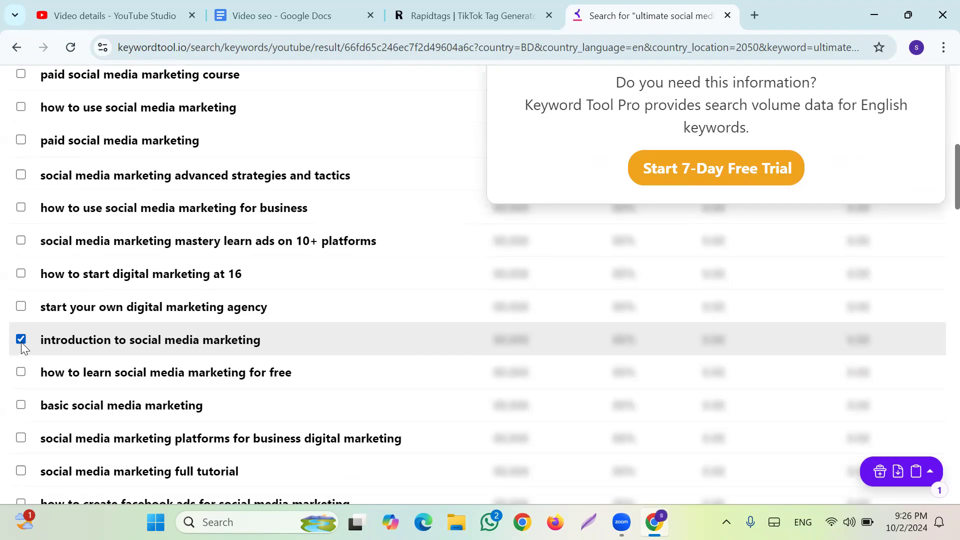
{"action": "left_click", "coordinate": [22, 373]}
{"action": "scroll", "coordinate": [152, 357], "scroll_direction": "down", "scroll_amount": 1}
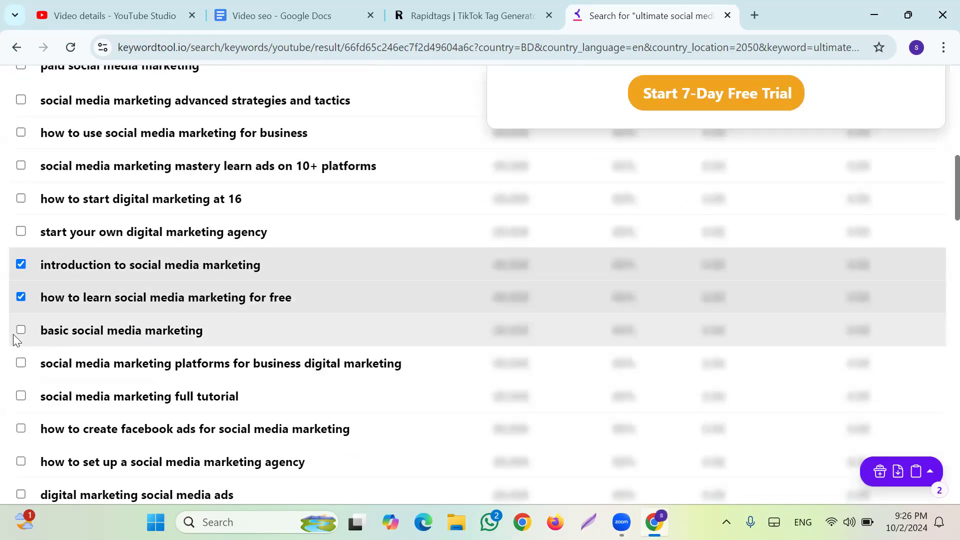
{"action": "left_click", "coordinate": [20, 330]}
Step: Select the keyword suggestions "ecommerce social media marketing" and "social media marketing guide for beginners"
{"action": "scroll", "coordinate": [114, 305], "scroll_direction": "down", "scroll_amount": 1}
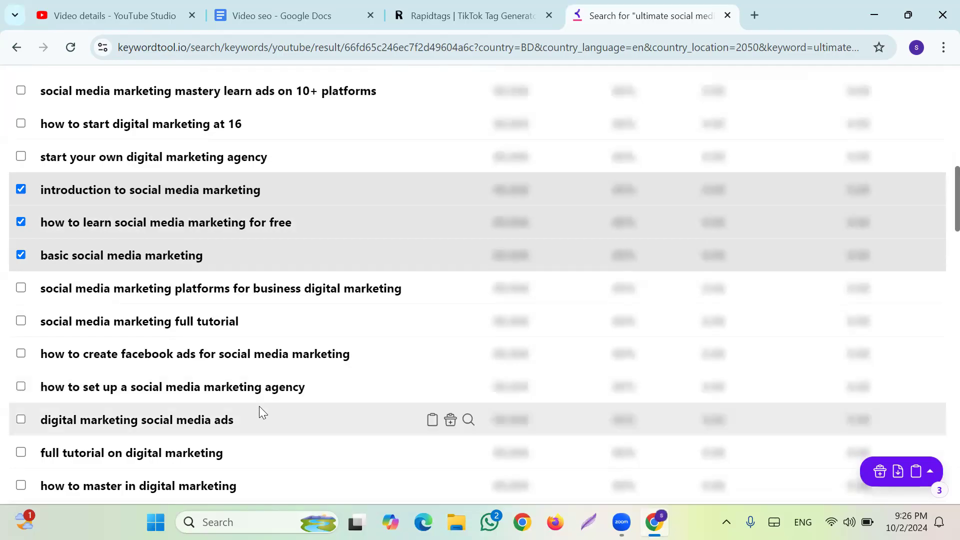
{"action": "scroll", "coordinate": [259, 406], "scroll_direction": "down", "scroll_amount": 1}
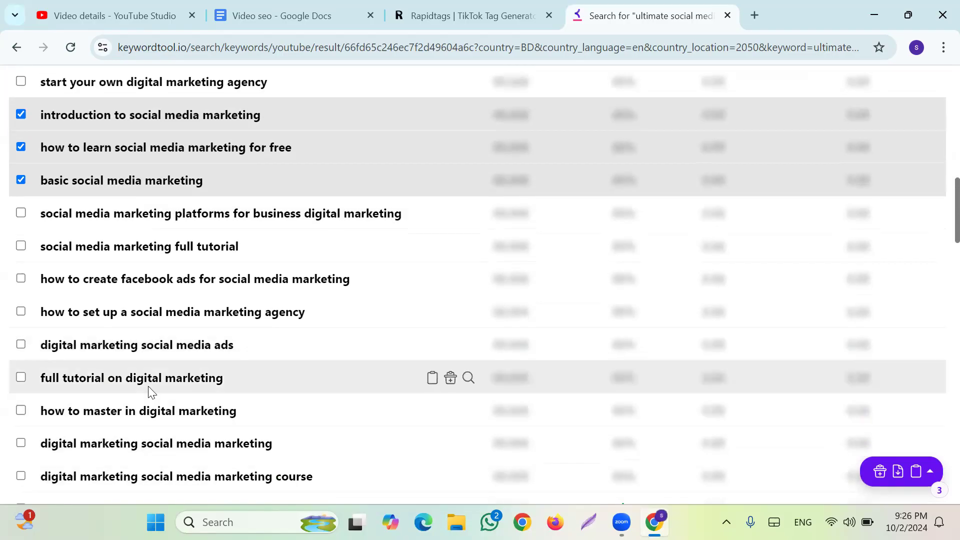
{"action": "scroll", "coordinate": [148, 393], "scroll_direction": "down", "scroll_amount": 2}
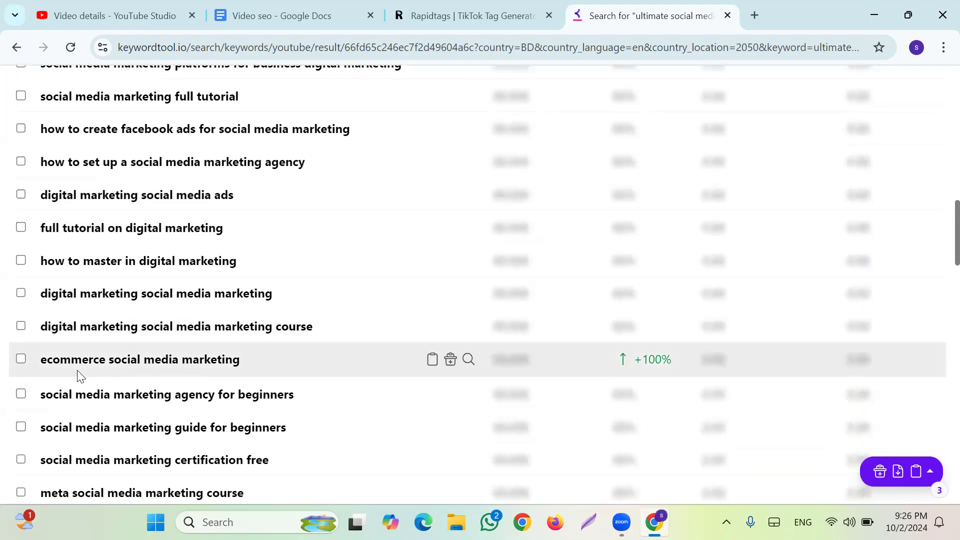
{"action": "left_click", "coordinate": [21, 360]}
{"action": "scroll", "coordinate": [246, 381], "scroll_direction": "down", "scroll_amount": 1}
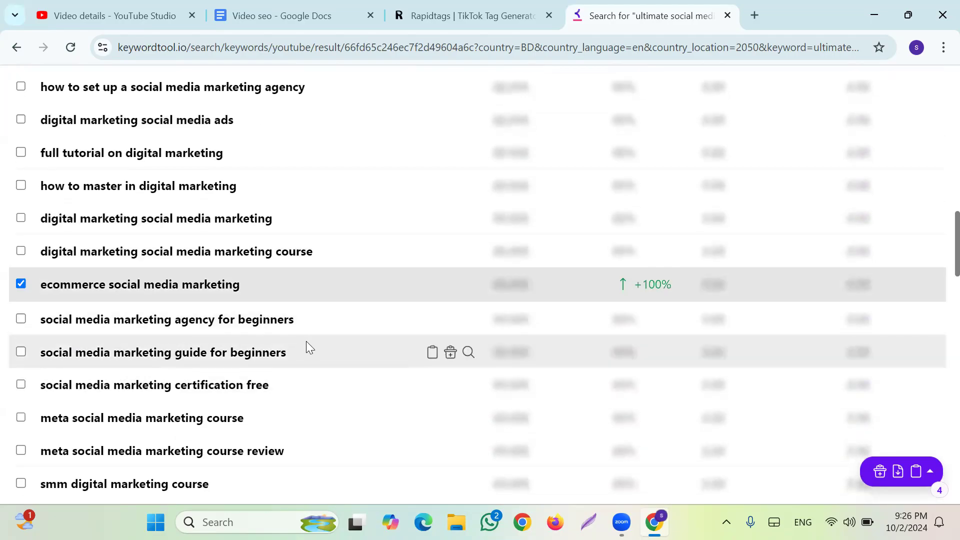
{"action": "left_click", "coordinate": [22, 353]}
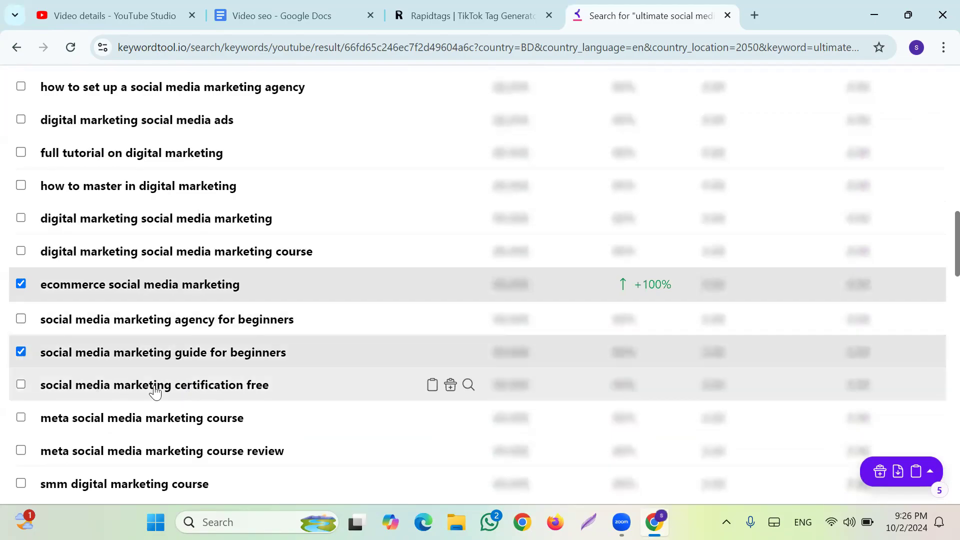
Step: Select the keyword suggestions "jordan platten social media marketing", "digital marketing social media management" and "how to work on digital marketing"
{"action": "scroll", "coordinate": [180, 392], "scroll_direction": "down", "scroll_amount": 1}
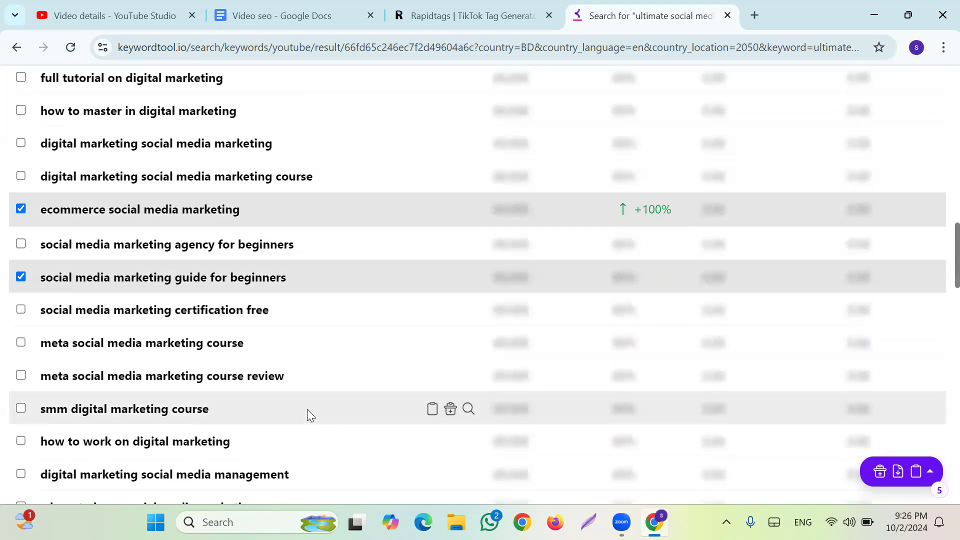
{"action": "scroll", "coordinate": [112, 388], "scroll_direction": "down", "scroll_amount": 1}
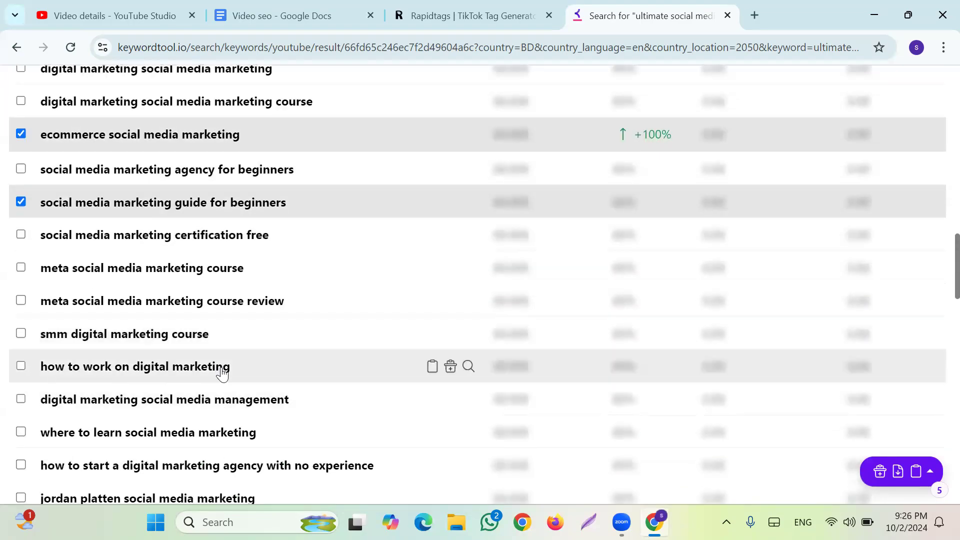
{"action": "scroll", "coordinate": [250, 388], "scroll_direction": "down", "scroll_amount": 2}
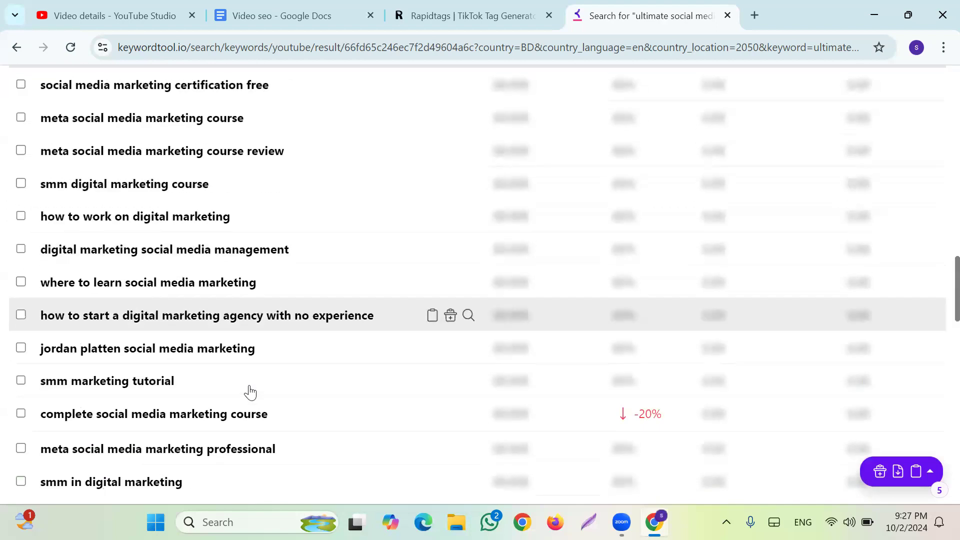
{"action": "scroll", "coordinate": [250, 391], "scroll_direction": "down", "scroll_amount": 1}
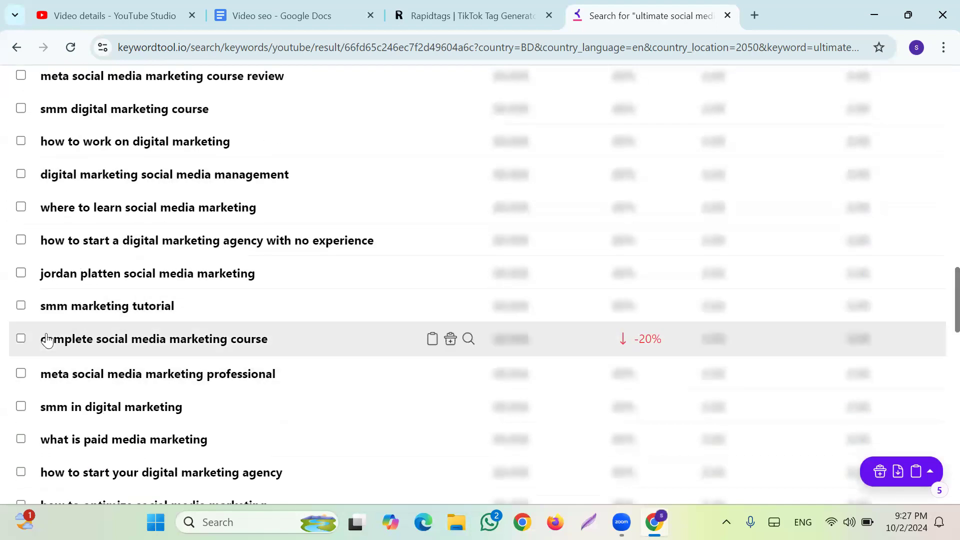
{"action": "scroll", "coordinate": [87, 330], "scroll_direction": "down", "scroll_amount": 1}
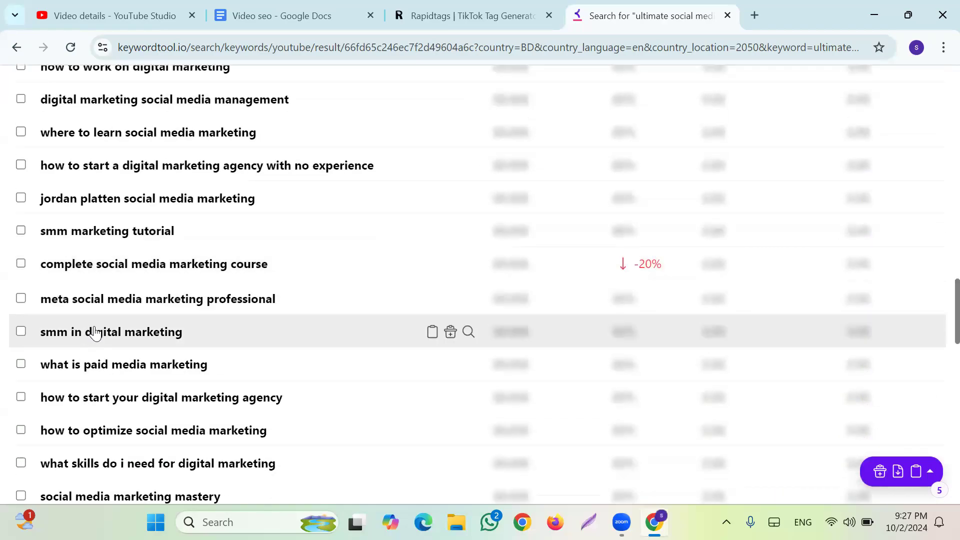
{"action": "scroll", "coordinate": [129, 315], "scroll_direction": "down", "scroll_amount": 2}
{"action": "scroll", "coordinate": [195, 287], "scroll_direction": "up", "scroll_amount": 8}
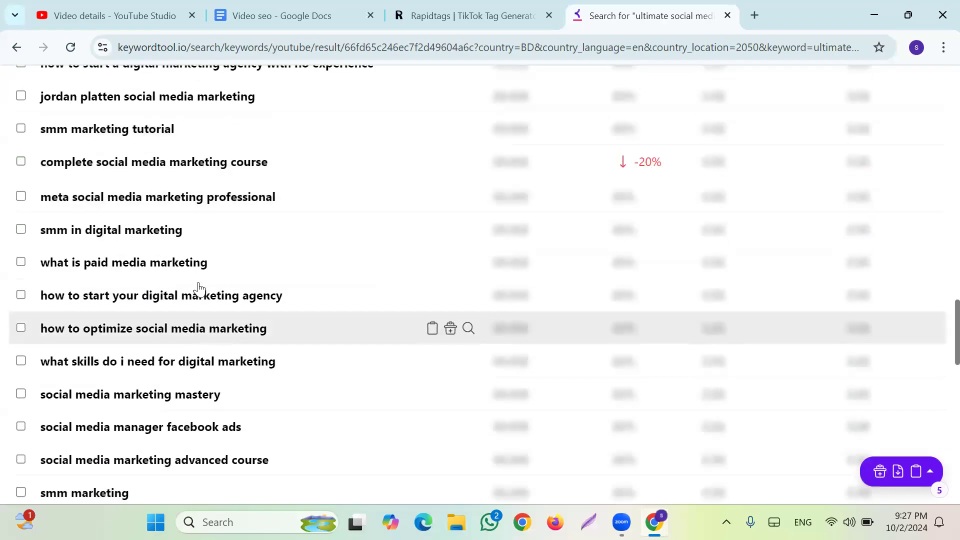
{"action": "scroll", "coordinate": [175, 285], "scroll_direction": "down", "scroll_amount": 4}
{"action": "left_click", "coordinate": [21, 348]}
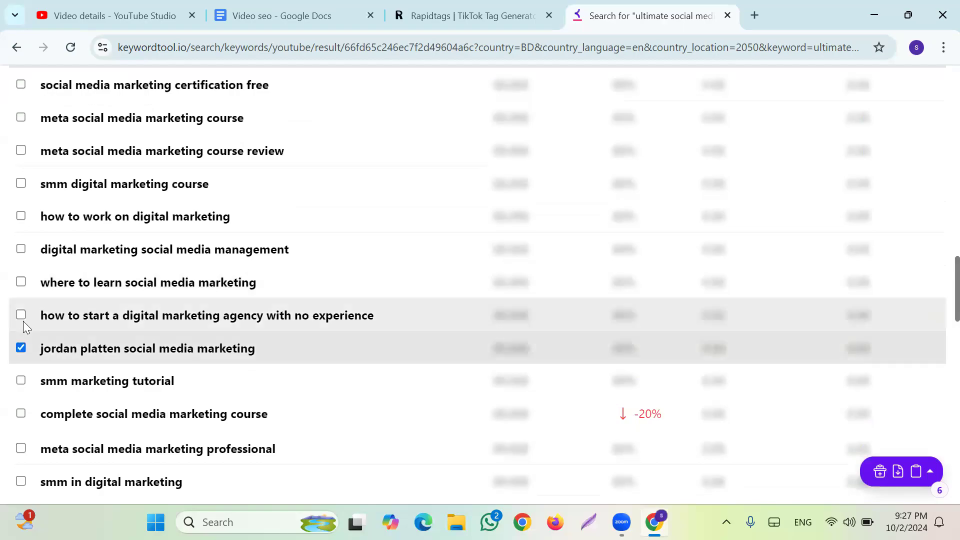
{"action": "left_click", "coordinate": [21, 249]}
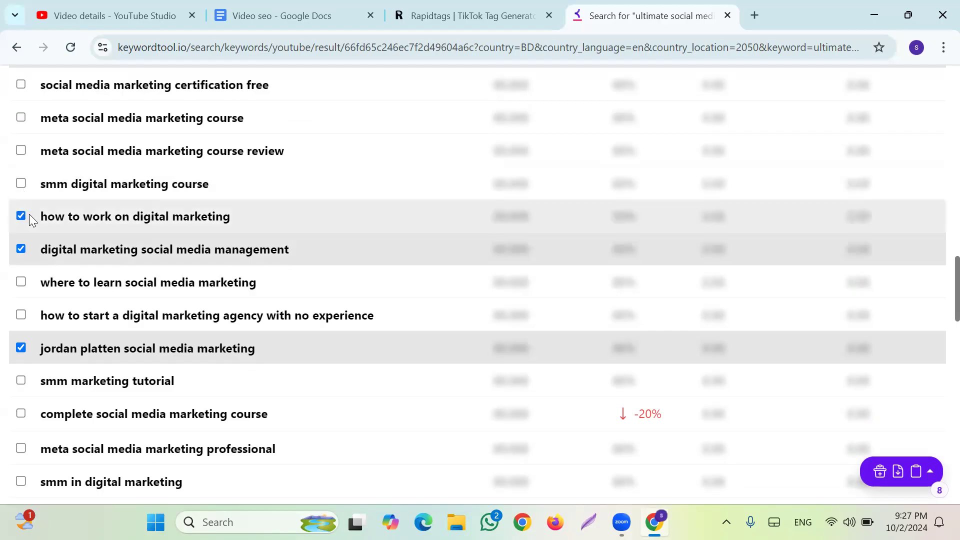
Step: Select the keyword suggestion "upgrade digital marketing course" at the end of the results list
{"action": "scroll", "coordinate": [308, 246], "scroll_direction": "up", "scroll_amount": 15}
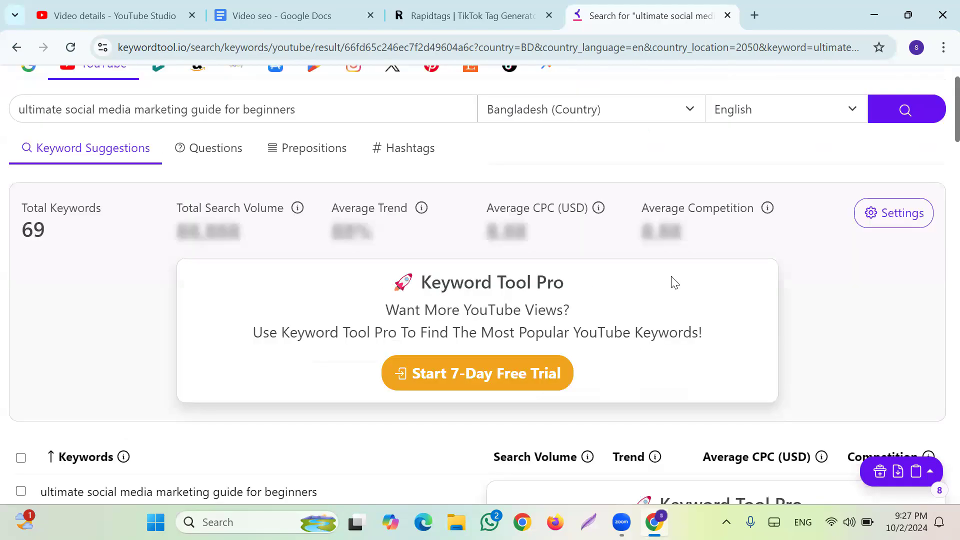
{"action": "scroll", "coordinate": [435, 288], "scroll_direction": "down", "scroll_amount": 15}
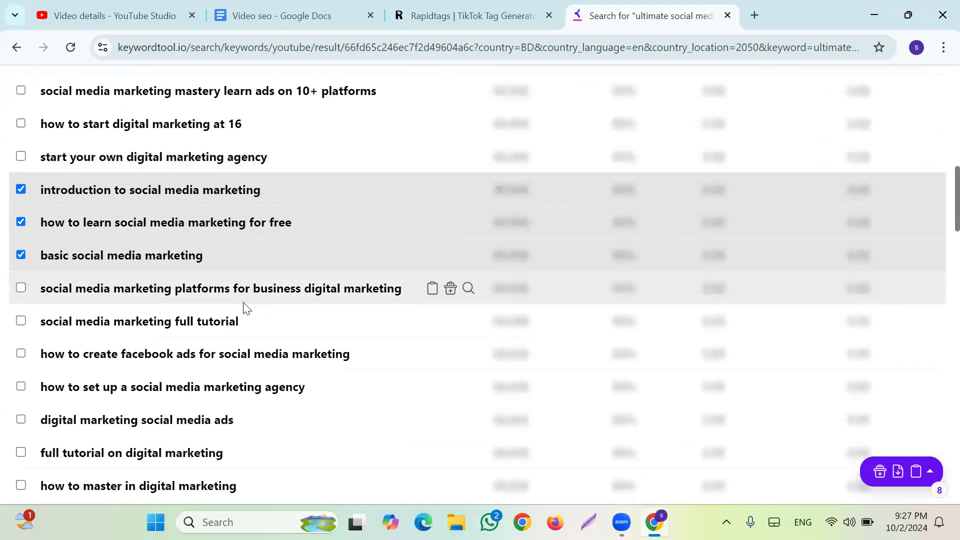
{"action": "scroll", "coordinate": [241, 303], "scroll_direction": "down", "scroll_amount": 20}
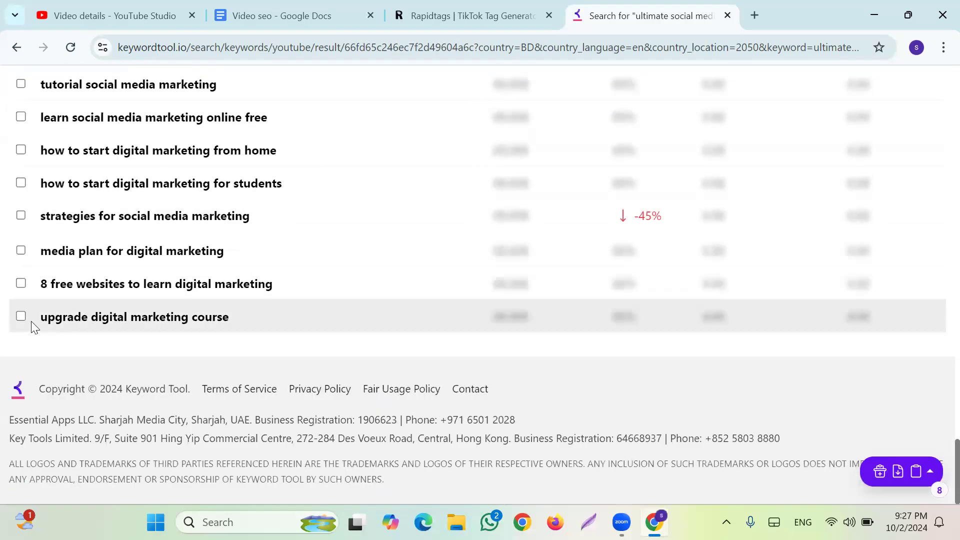
{"action": "left_click", "coordinate": [21, 316]}
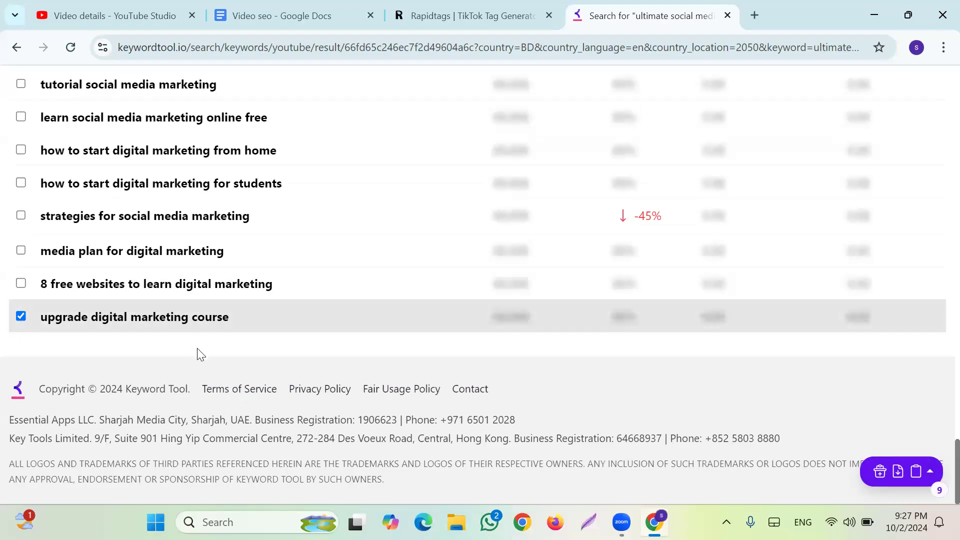
Step: Try to paste the copied text below the tag list in the Video seo Google Doc, and delete it
{"action": "scroll", "coordinate": [310, 350], "scroll_direction": "up", "scroll_amount": 15}
{"action": "scroll", "coordinate": [303, 361], "scroll_direction": "up", "scroll_amount": 10}
{"action": "scroll", "coordinate": [300, 363], "scroll_direction": "down", "scroll_amount": 3}
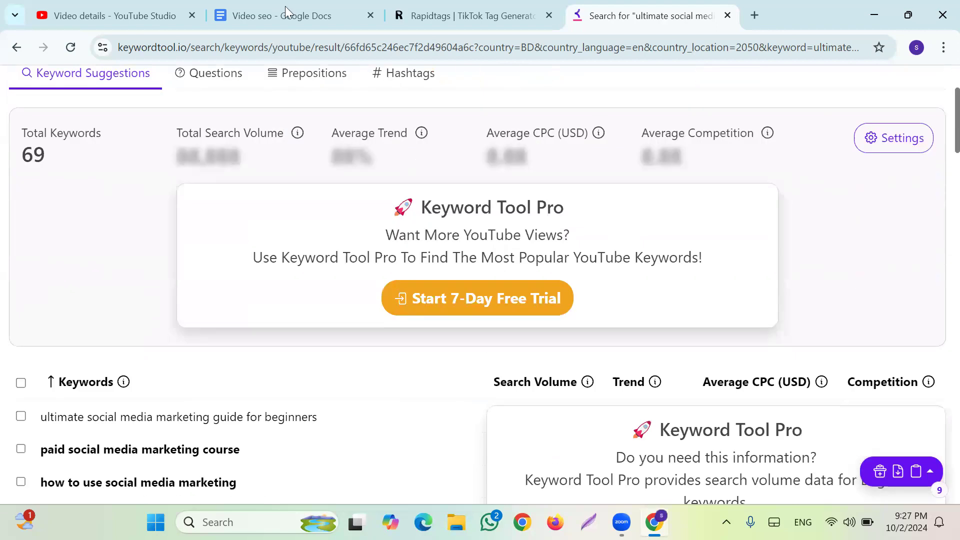
{"action": "left_click", "coordinate": [285, 6]}
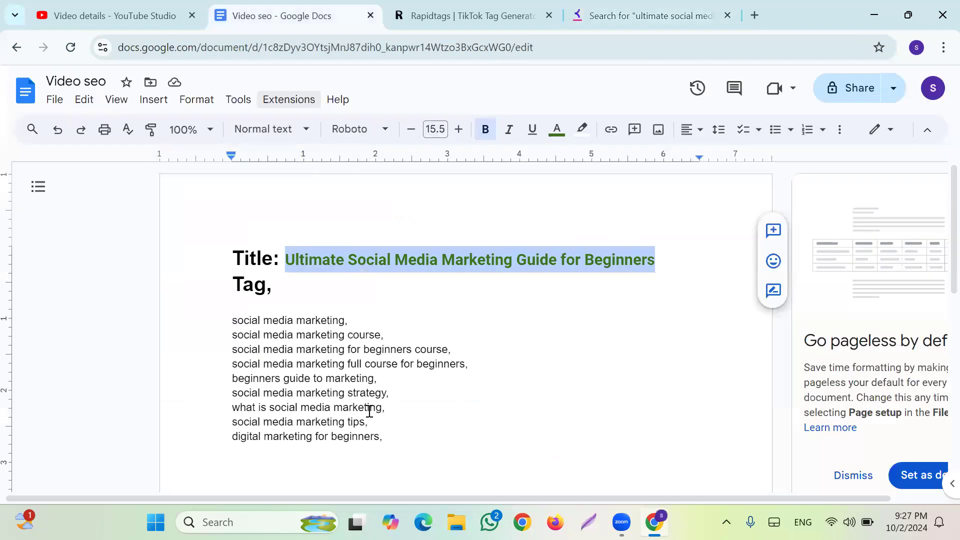
{"action": "left_click", "coordinate": [393, 436]}
{"action": "key", "text": "Return"}
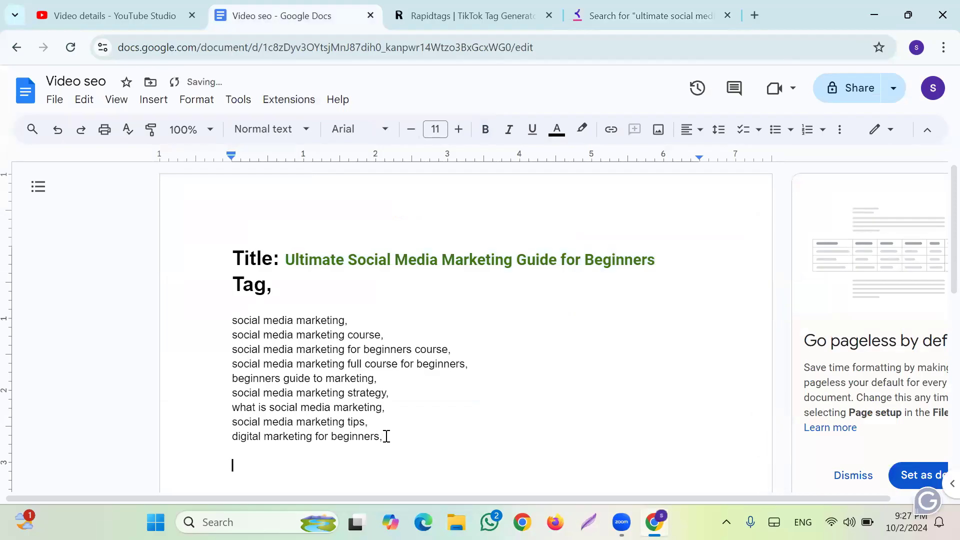
{"action": "type", "text": "Ultimate Social Media Marketing Guide for Beginners"}
{"action": "key", "text": "shift+Home"}
{"action": "key", "text": "ctrl+c"}
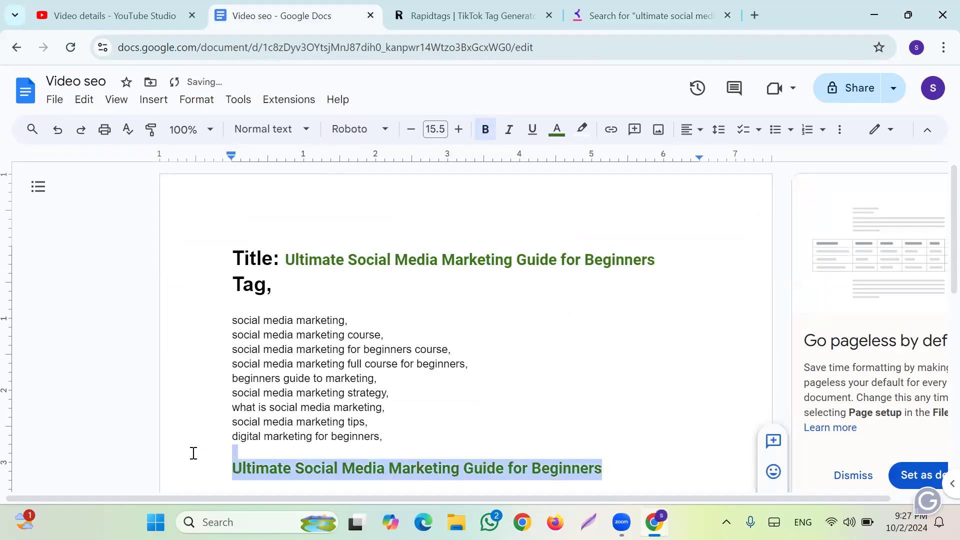
{"action": "key", "text": "BackSpace"}
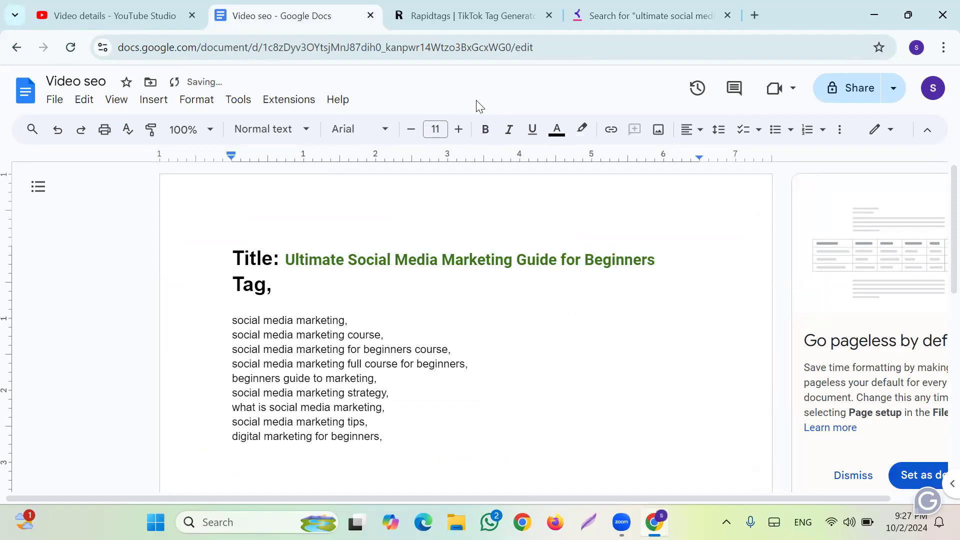
Step: Try to transfer the keyword "introduction to social media marketing" from Keyword Tool into the Video seo document, and delete the pasted text
{"action": "left_click", "coordinate": [626, 17]}
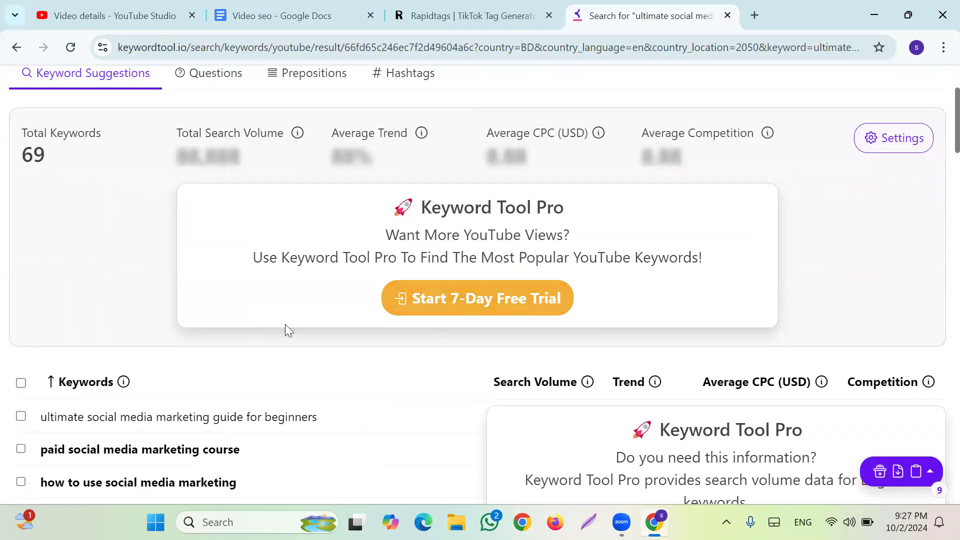
{"action": "scroll", "coordinate": [244, 328], "scroll_direction": "down", "scroll_amount": 1}
{"action": "scroll", "coordinate": [244, 328], "scroll_direction": "down", "scroll_amount": 3}
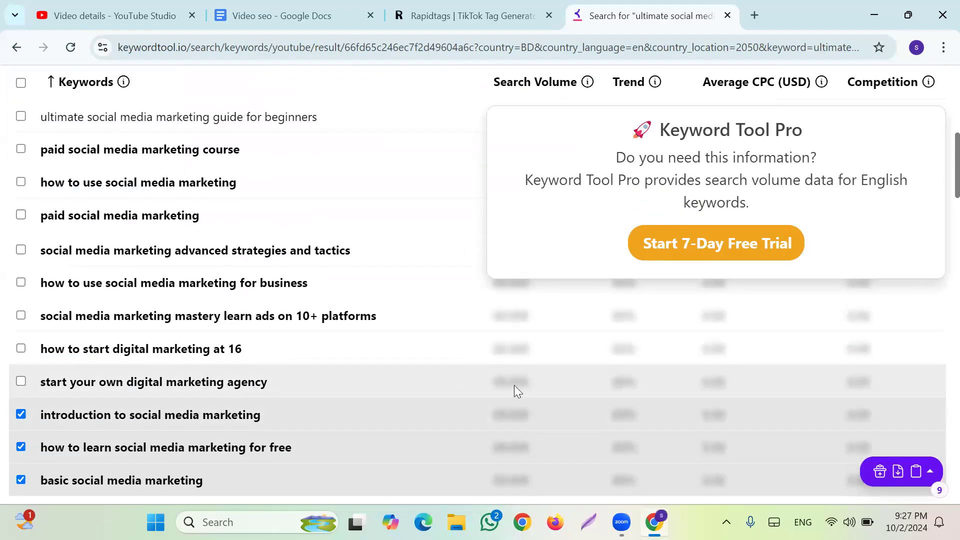
{"action": "right_click", "coordinate": [214, 415]}
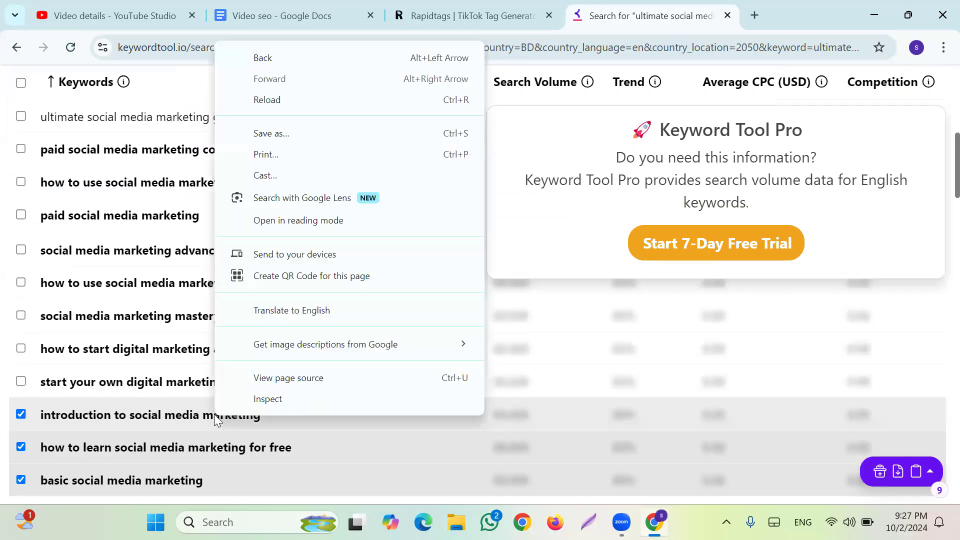
{"action": "left_click", "coordinate": [55, 407]}
{"action": "left_click_drag", "start_coordinate": [261, 423], "coordinate": [42, 424]}
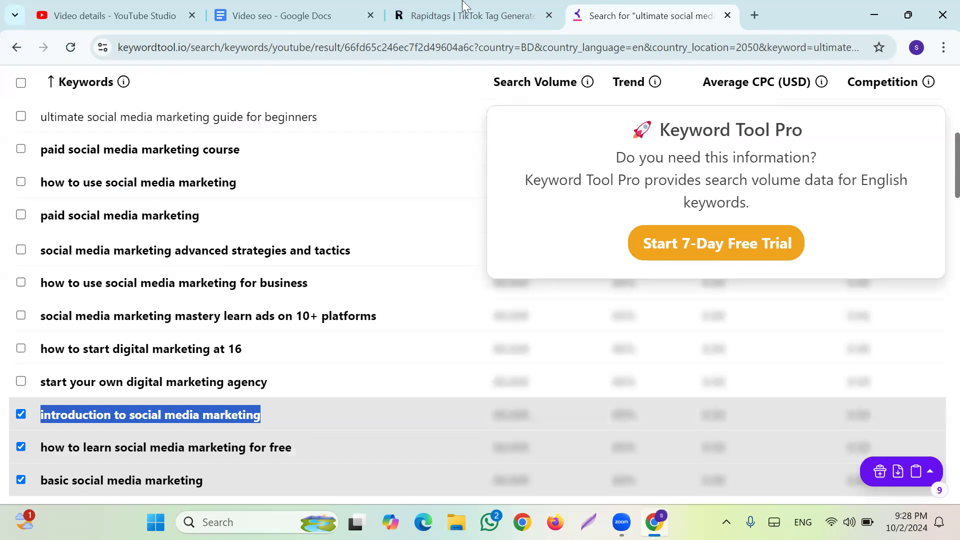
{"action": "left_click", "coordinate": [286, 16]}
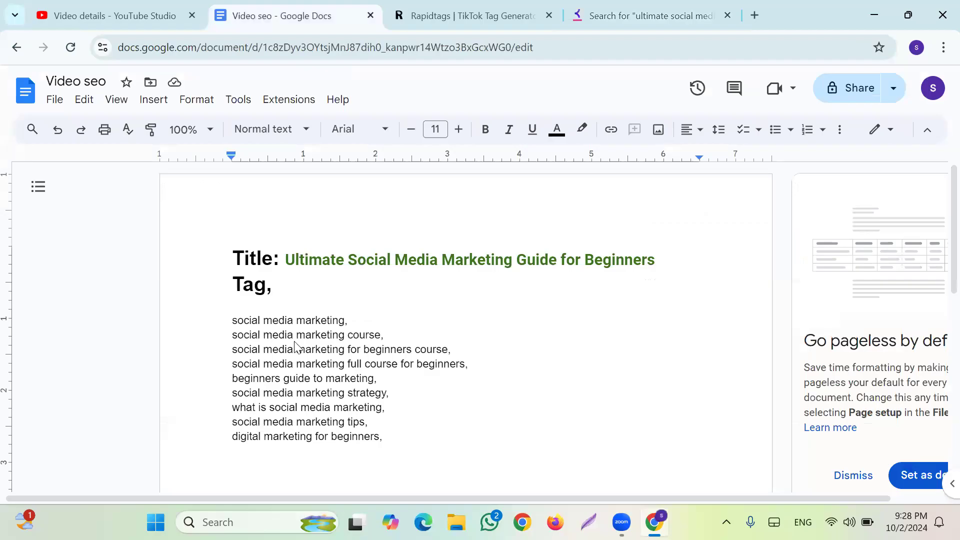
{"action": "key", "text": "ctrl+v"}
{"action": "left_click_drag", "start_coordinate": [616, 461], "coordinate": [208, 450]}
{"action": "key", "text": "BackSpace"}
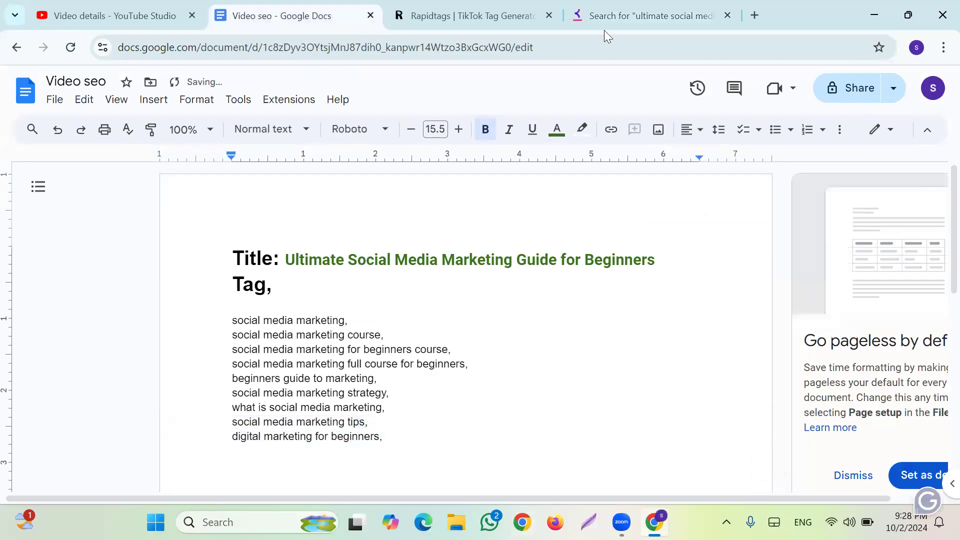
Step: Return to Keyword Tool and deselect "how to learn social media marketing for free", keeping "introduction to social media marketing" selected
{"action": "left_click", "coordinate": [610, 19]}
{"action": "scroll", "coordinate": [449, 356], "scroll_direction": "up", "scroll_amount": 4}
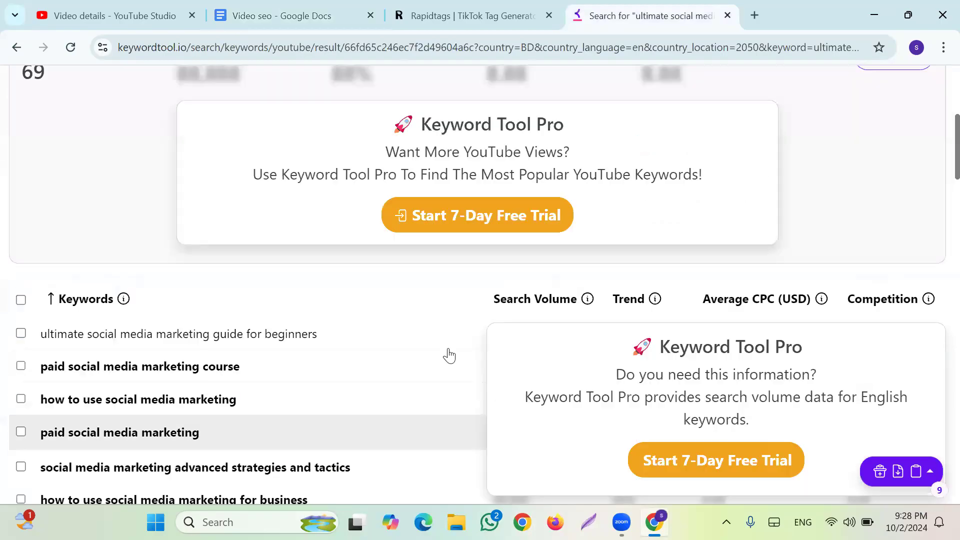
{"action": "scroll", "coordinate": [450, 352], "scroll_direction": "up", "scroll_amount": 3}
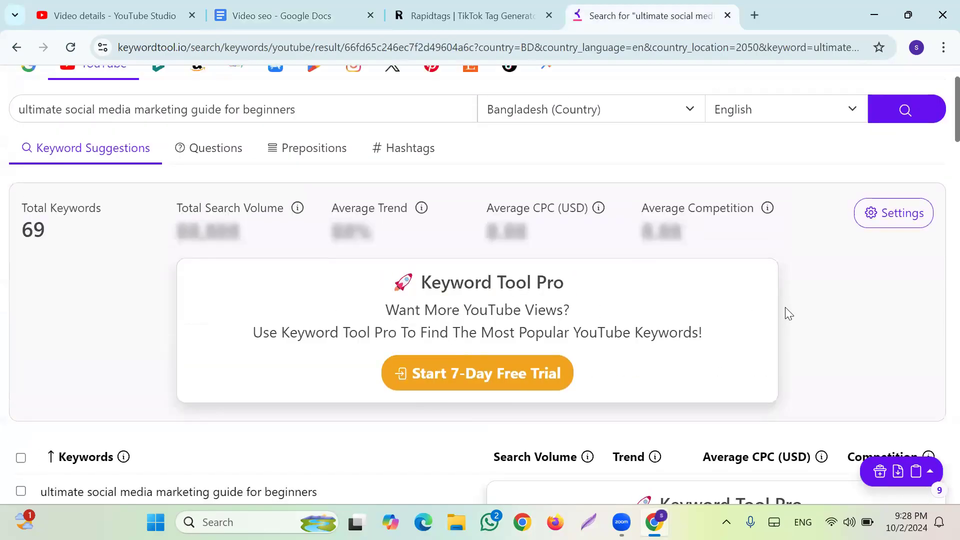
{"action": "scroll", "coordinate": [253, 295], "scroll_direction": "down", "scroll_amount": 4}
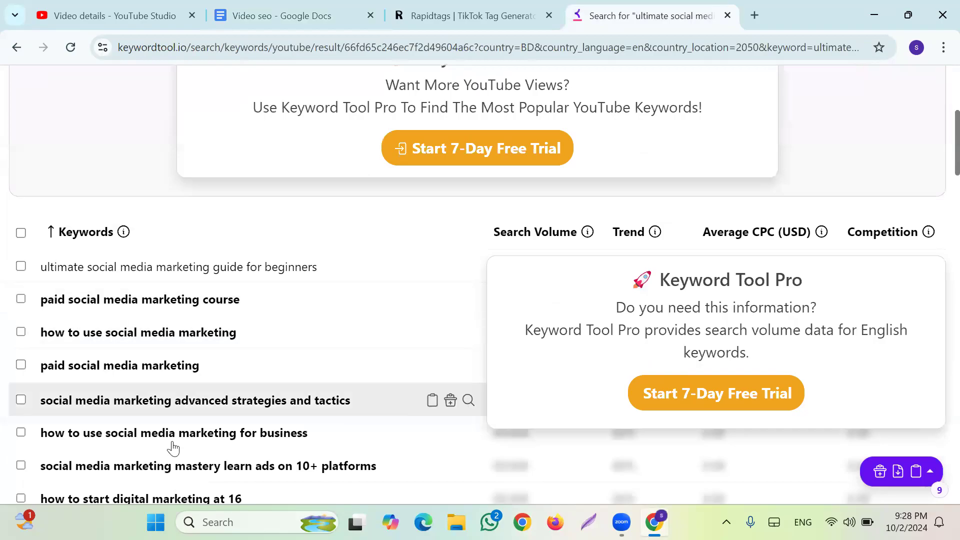
{"action": "scroll", "coordinate": [138, 401], "scroll_direction": "down", "scroll_amount": 4}
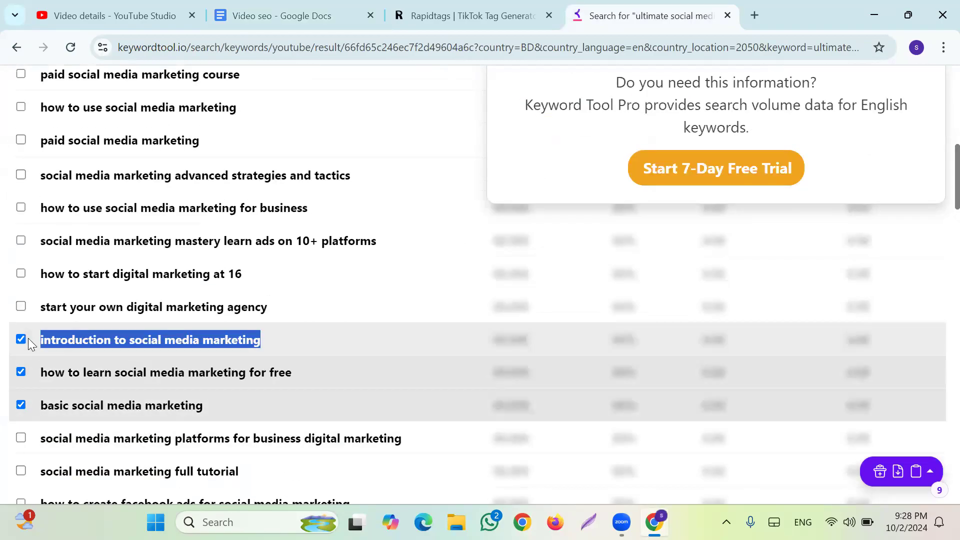
{"action": "left_click", "coordinate": [23, 339]}
{"action": "left_click", "coordinate": [22, 371]}
{"action": "left_click", "coordinate": [20, 340]}
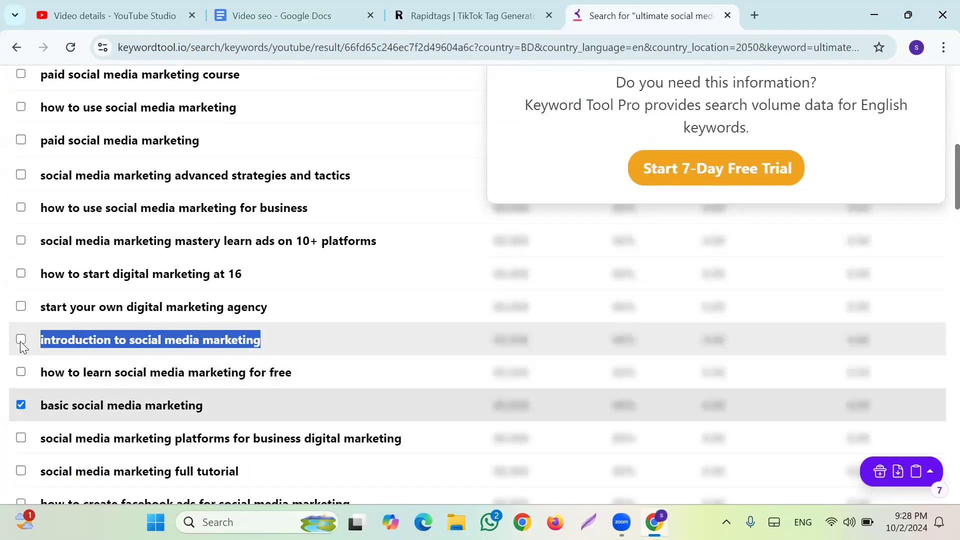
{"action": "scroll", "coordinate": [727, 215], "scroll_direction": "up", "scroll_amount": 3}
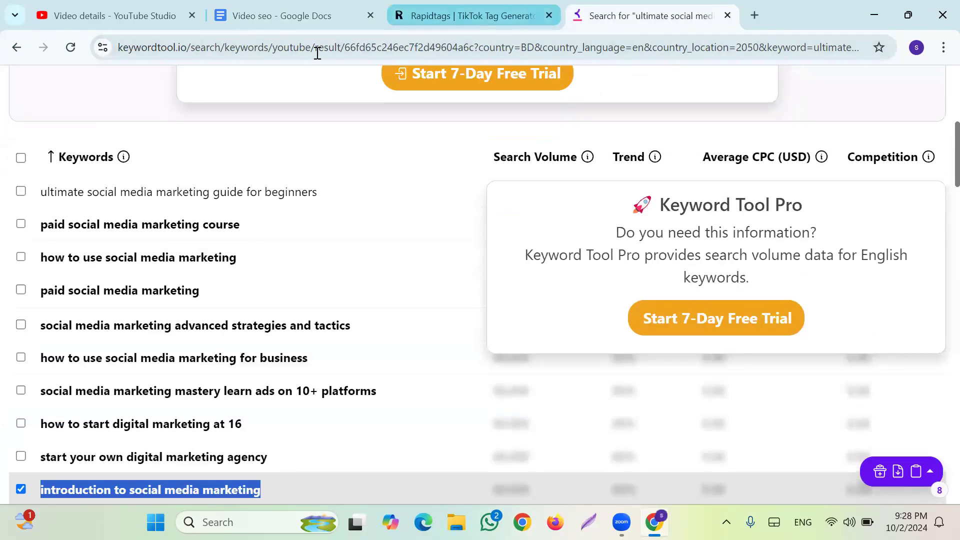
Step: Open a new Chrome window with the zoom profile and dismiss the offer to restore pages
{"action": "left_click", "coordinate": [522, 522]}
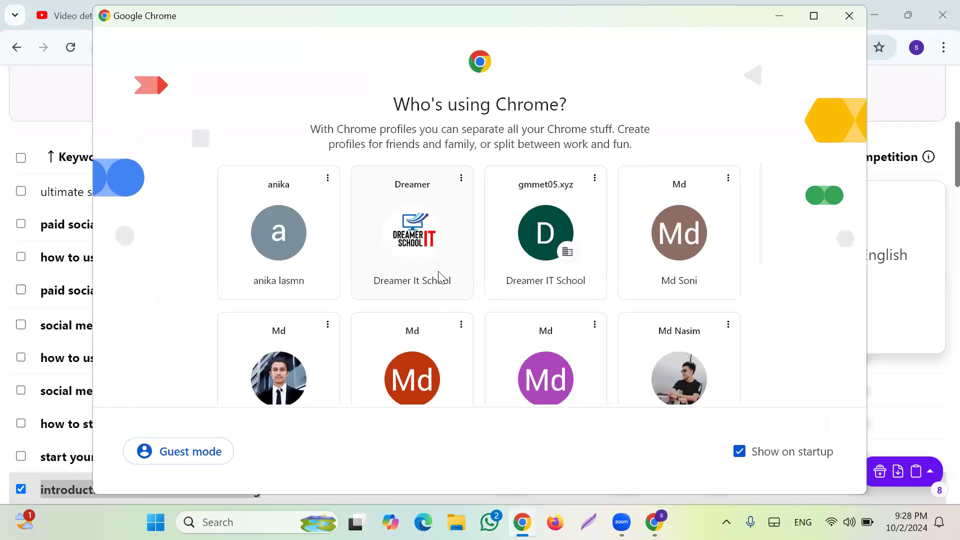
{"action": "scroll", "coordinate": [440, 274], "scroll_direction": "down", "scroll_amount": 5}
{"action": "scroll", "coordinate": [542, 268], "scroll_direction": "up", "scroll_amount": 2}
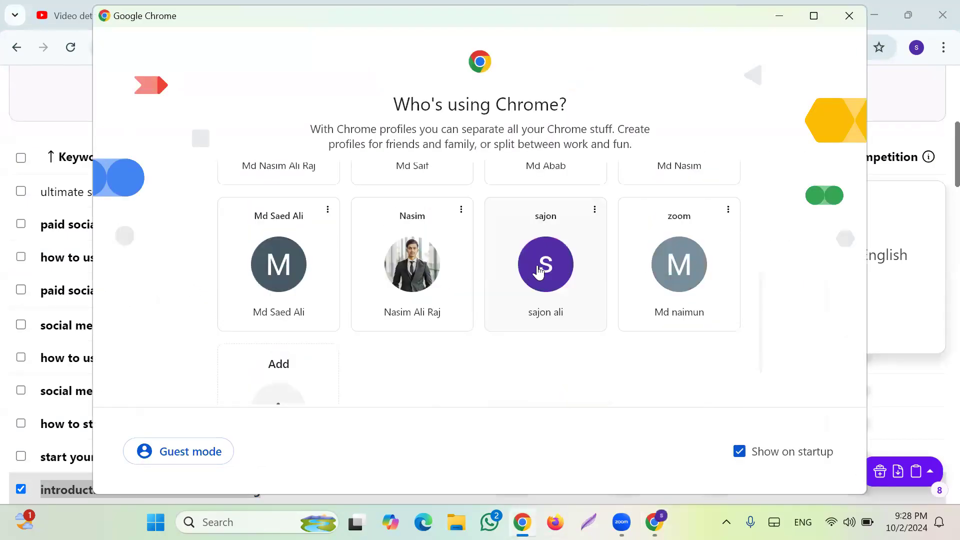
{"action": "scroll", "coordinate": [680, 343], "scroll_direction": "up", "scroll_amount": 2}
{"action": "left_click", "coordinate": [680, 345]}
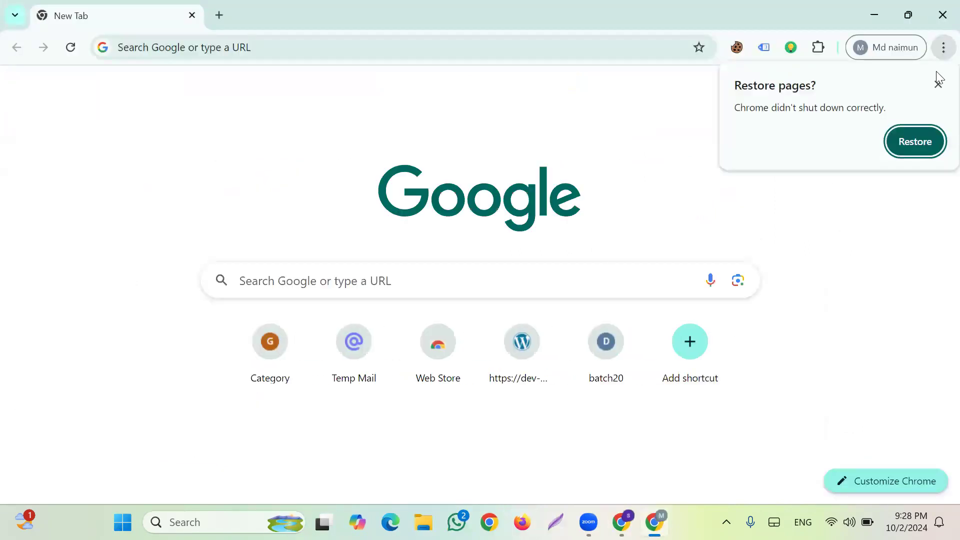
{"action": "left_click", "coordinate": [939, 80]}
Step: Search Google for "keyword tool io", open the Keyword Tool site and switch it to YouTube keyword search
{"action": "left_click", "coordinate": [129, 55]}
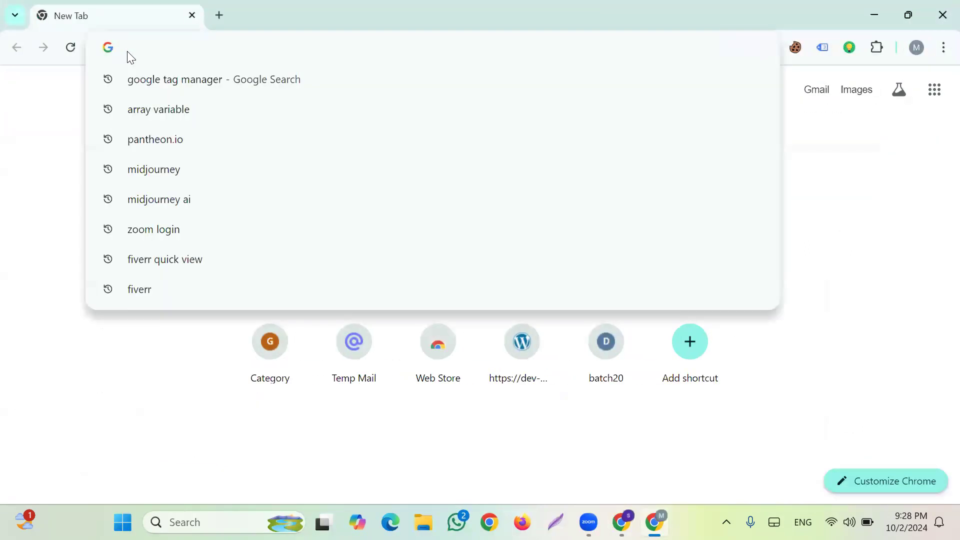
{"action": "type", "text": "key"}
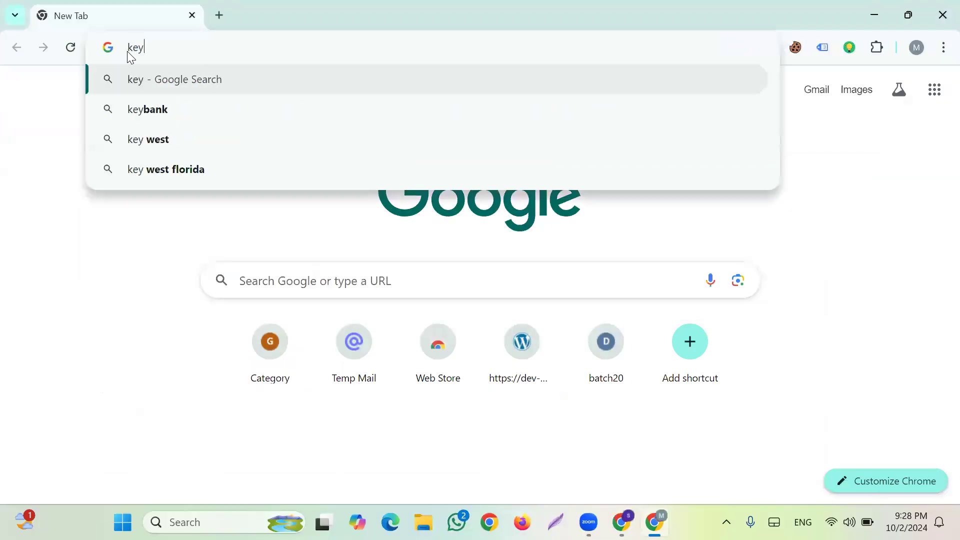
{"action": "type", "text": "word"}
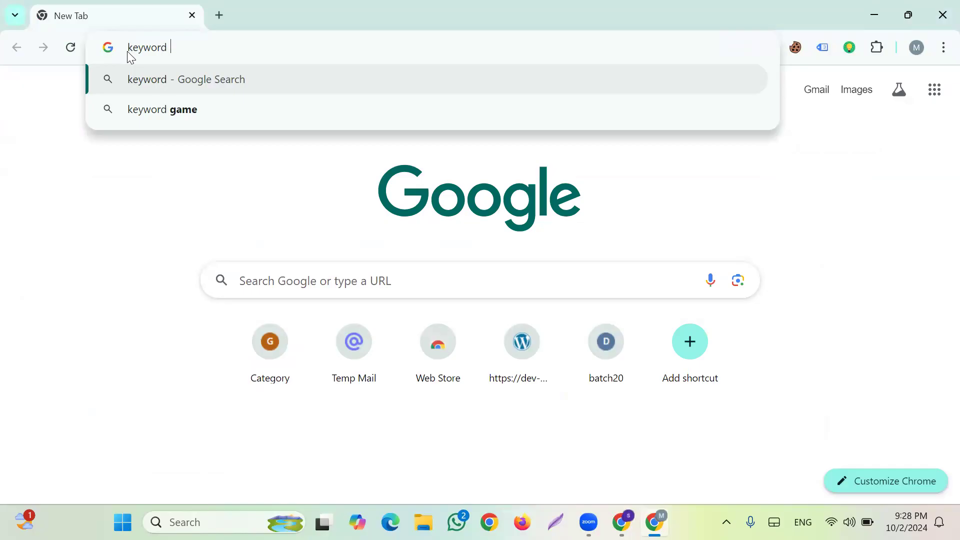
{"action": "type", "text": " tool "}
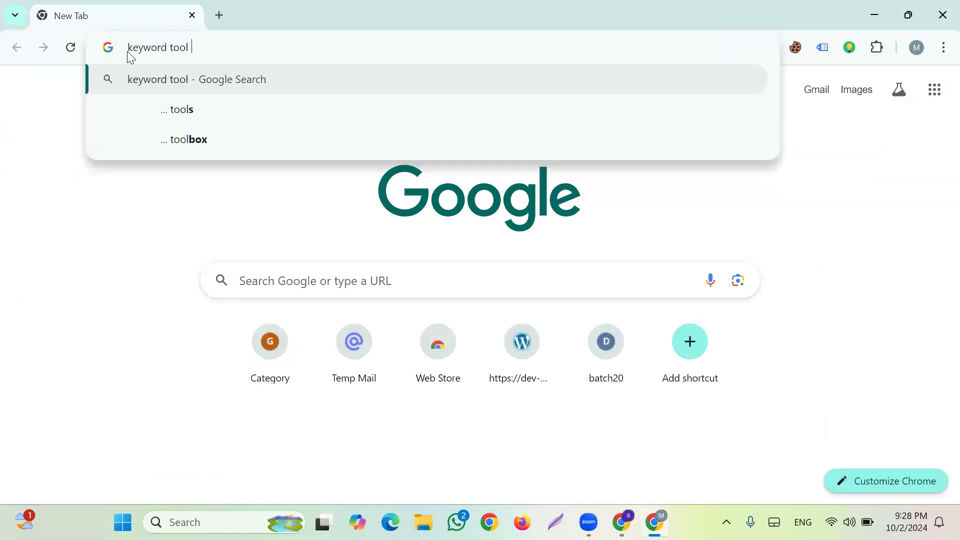
{"action": "type", "text": "io"}
{"action": "key", "text": "Return"}
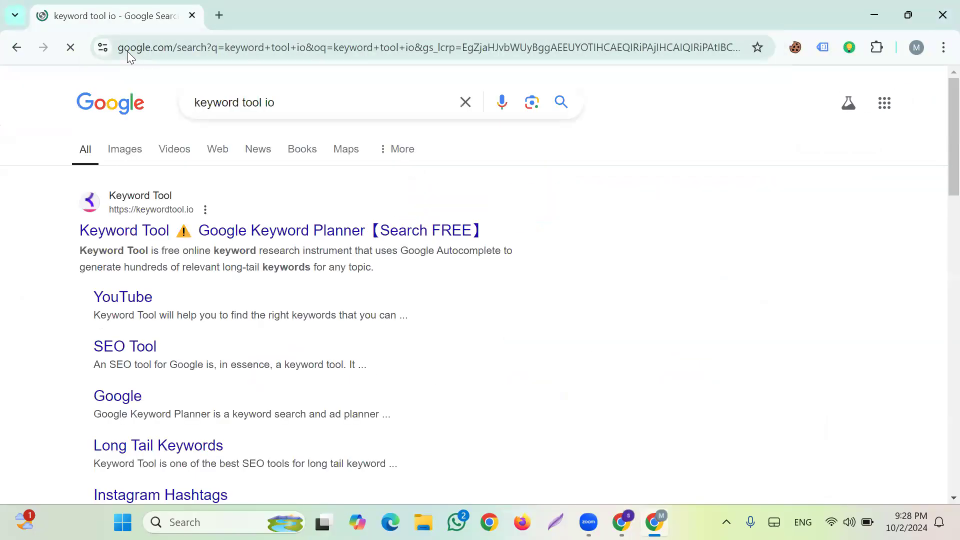
{"action": "left_click", "coordinate": [219, 243]}
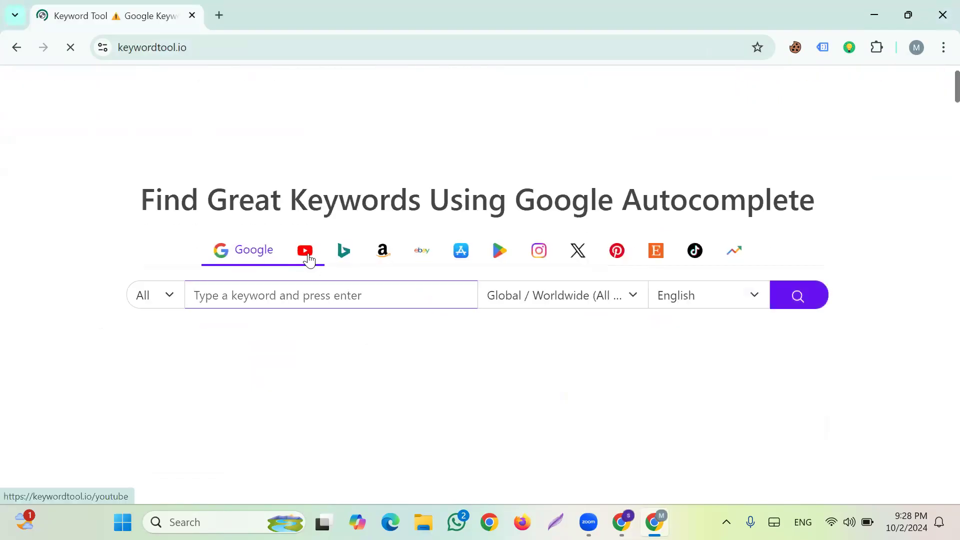
{"action": "left_click", "coordinate": [307, 253]}
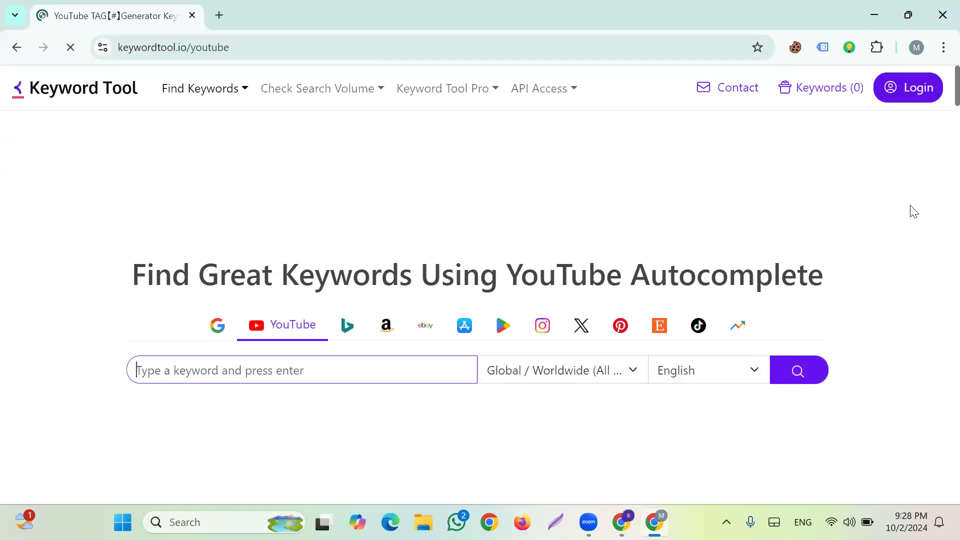
Step: Examine Keyword Tool's login page and its options for people without an account, and return to the YouTube keyword search
{"action": "left_click", "coordinate": [939, 90]}
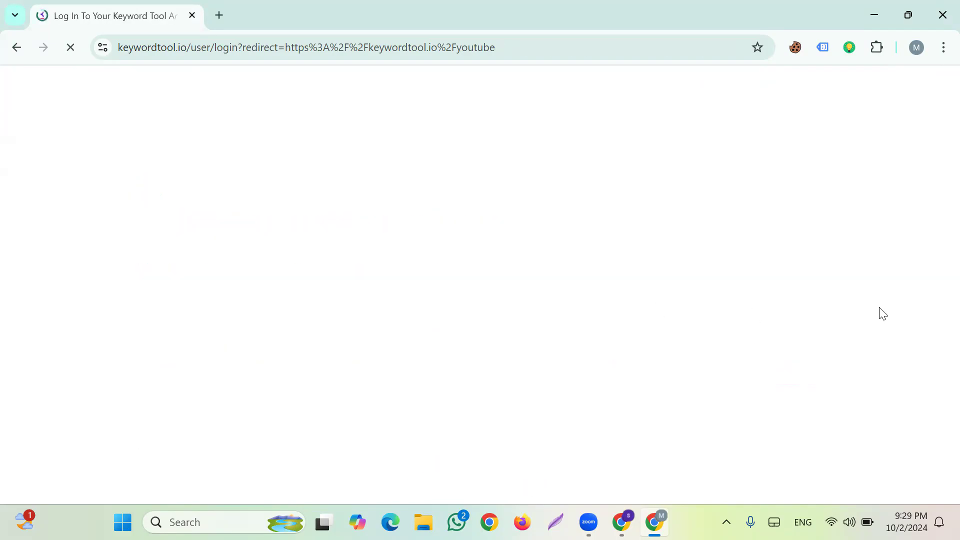
{"action": "scroll", "coordinate": [343, 339], "scroll_direction": "down", "scroll_amount": 8}
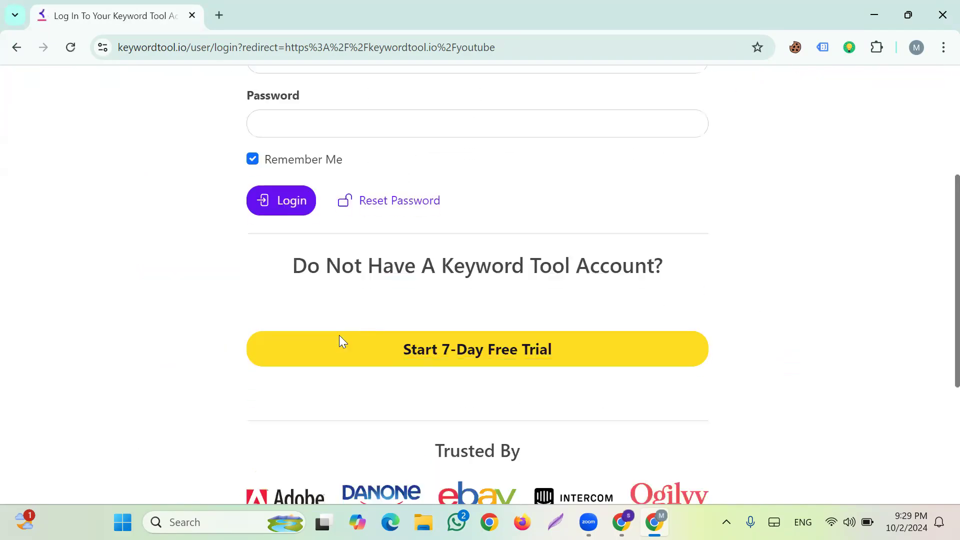
{"action": "scroll", "coordinate": [344, 337], "scroll_direction": "up", "scroll_amount": 5}
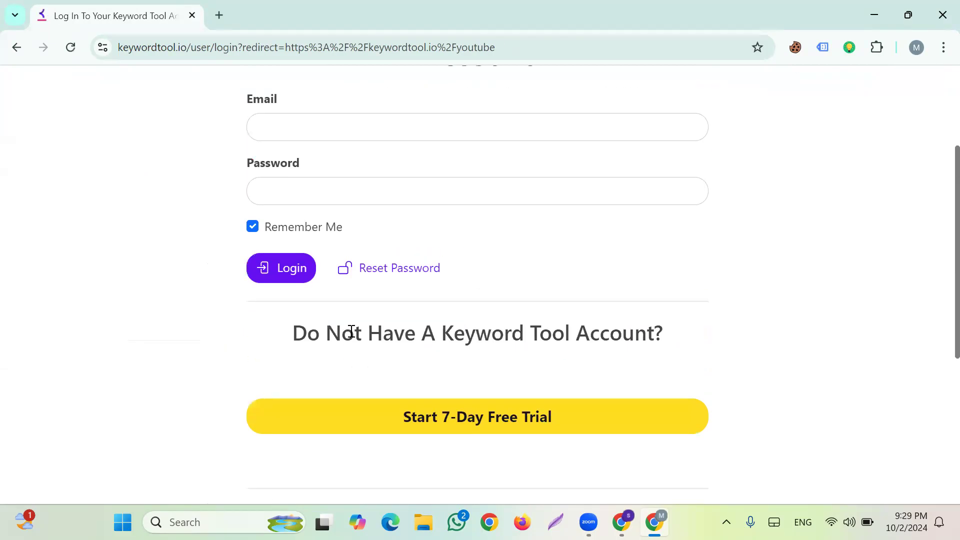
{"action": "scroll", "coordinate": [351, 331], "scroll_direction": "up", "scroll_amount": 3}
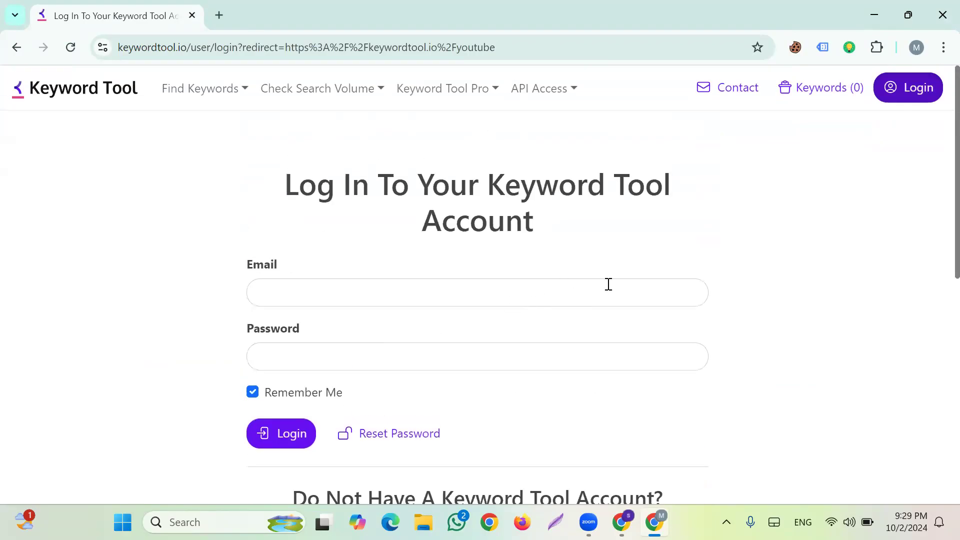
{"action": "left_click", "coordinate": [303, 292]}
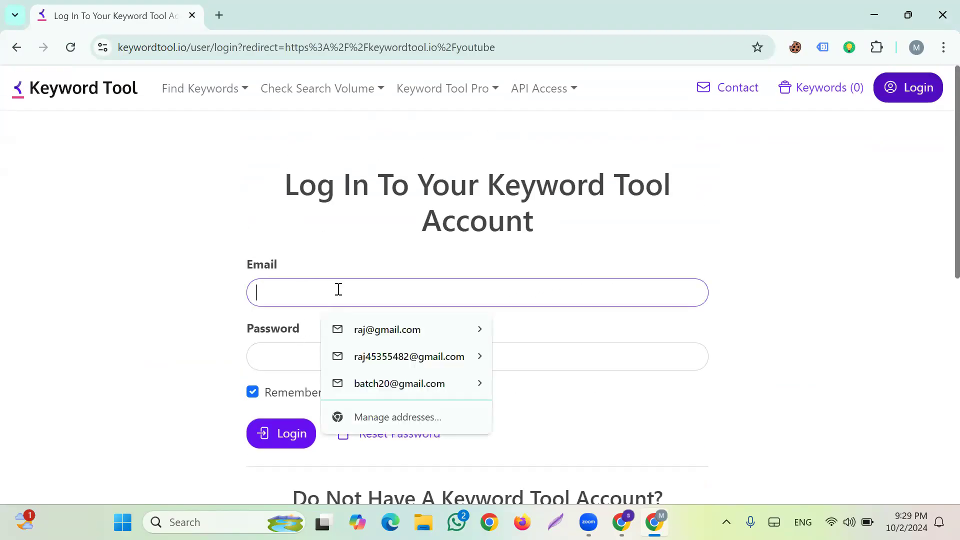
{"action": "left_click", "coordinate": [262, 357]}
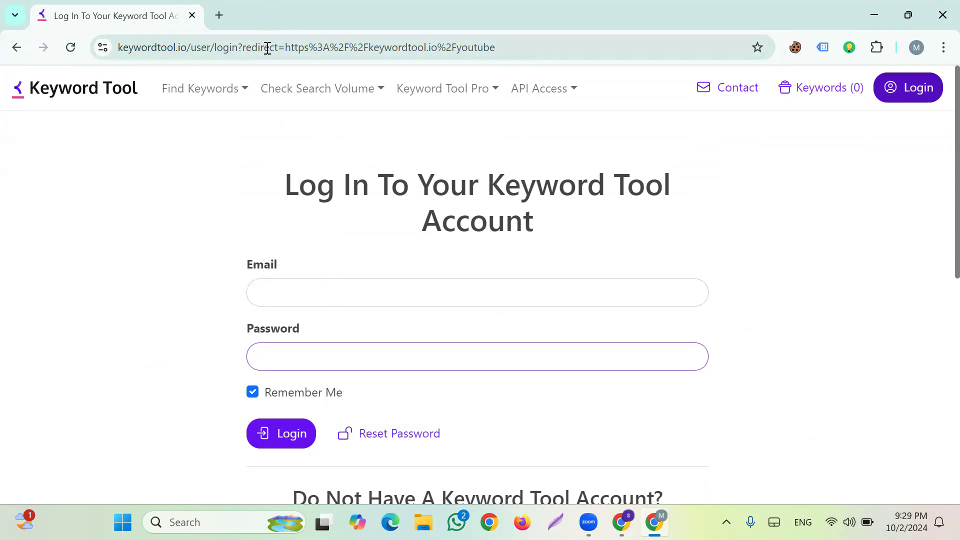
{"action": "scroll", "coordinate": [279, 200], "scroll_direction": "down", "scroll_amount": 6}
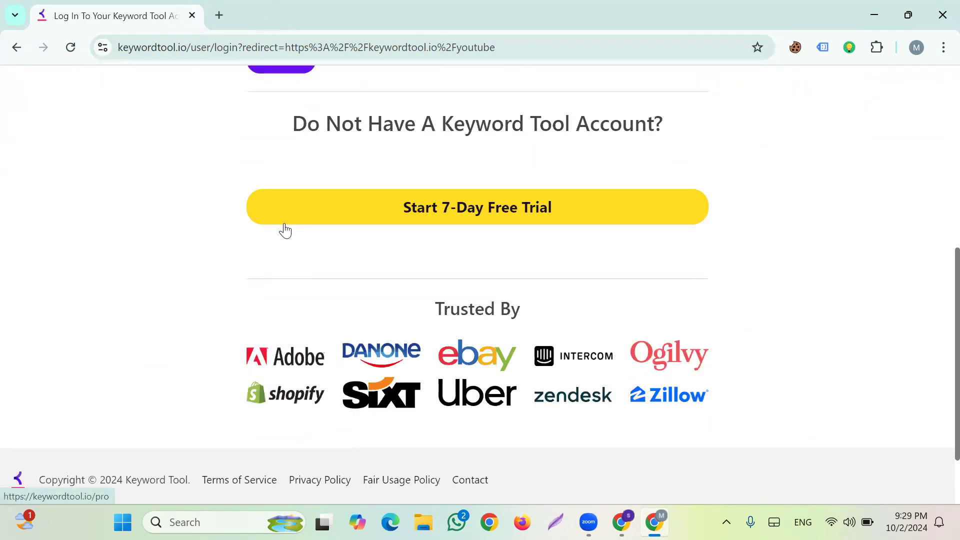
{"action": "scroll", "coordinate": [286, 225], "scroll_direction": "up", "scroll_amount": 6}
{"action": "scroll", "coordinate": [390, 259], "scroll_direction": "down", "scroll_amount": 3}
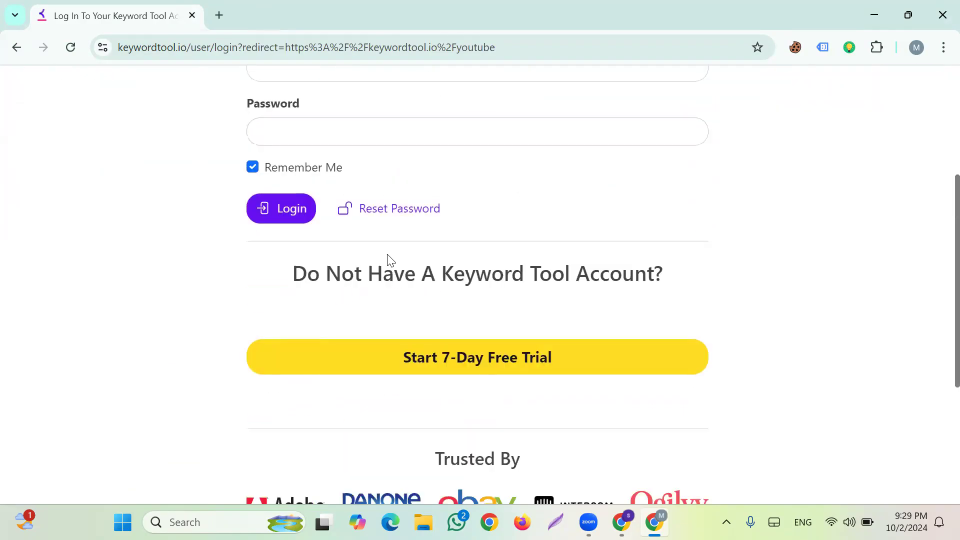
{"action": "scroll", "coordinate": [331, 166], "scroll_direction": "up", "scroll_amount": 4}
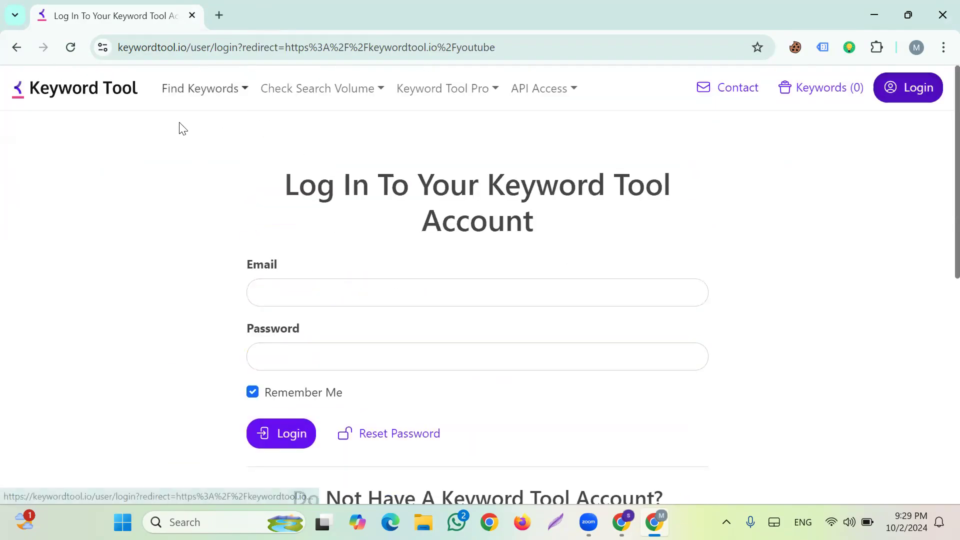
{"action": "mouse_move", "coordinate": [200, 88]}
{"action": "left_click", "coordinate": [216, 148]}
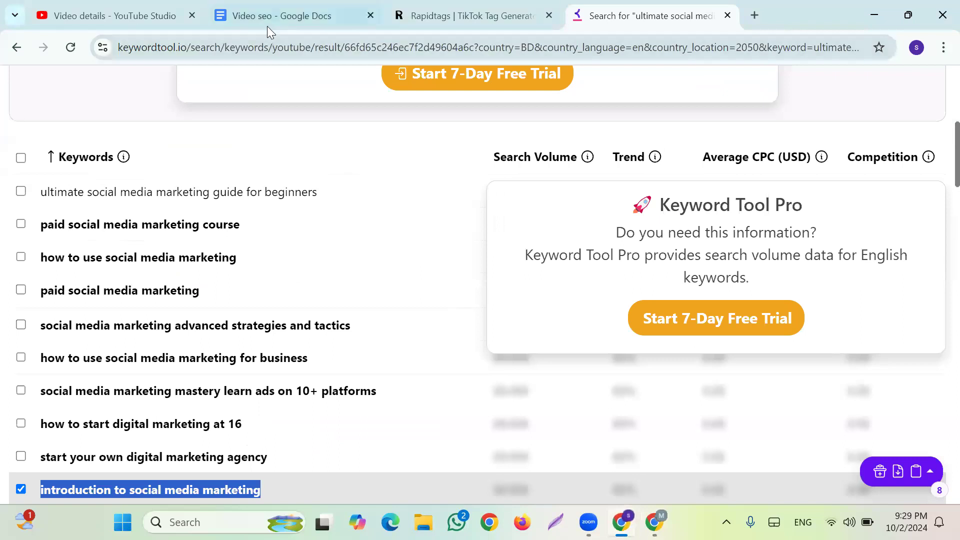
Step: Copy the title "Ultimate Social Media Marketing Guide for Beginners" from the Video seo document into Keyword Tool's YouTube search in the other Chrome window
{"action": "left_click", "coordinate": [266, 25]}
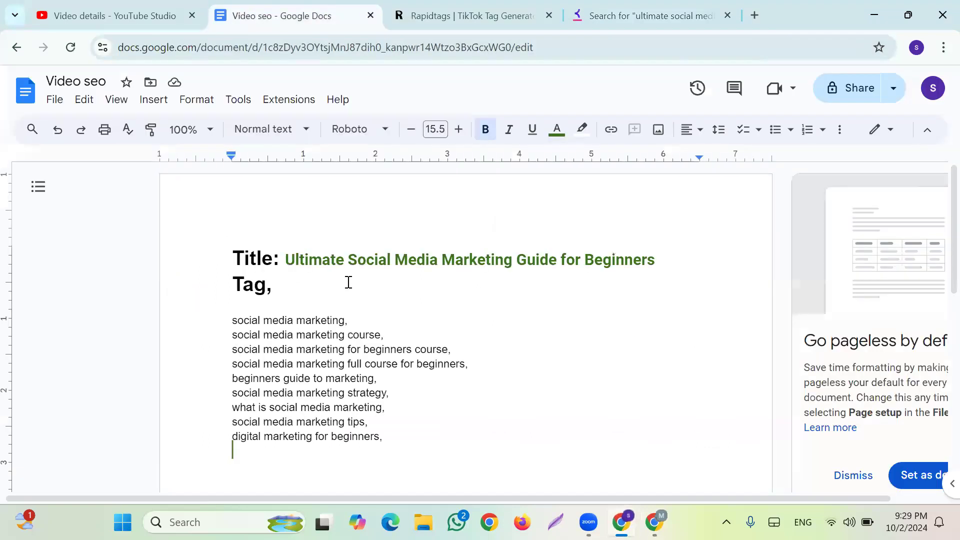
{"action": "left_click_drag", "start_coordinate": [286, 259], "coordinate": [653, 261]}
{"action": "key", "text": "ctrl+c"}
{"action": "left_click", "coordinate": [654, 522]}
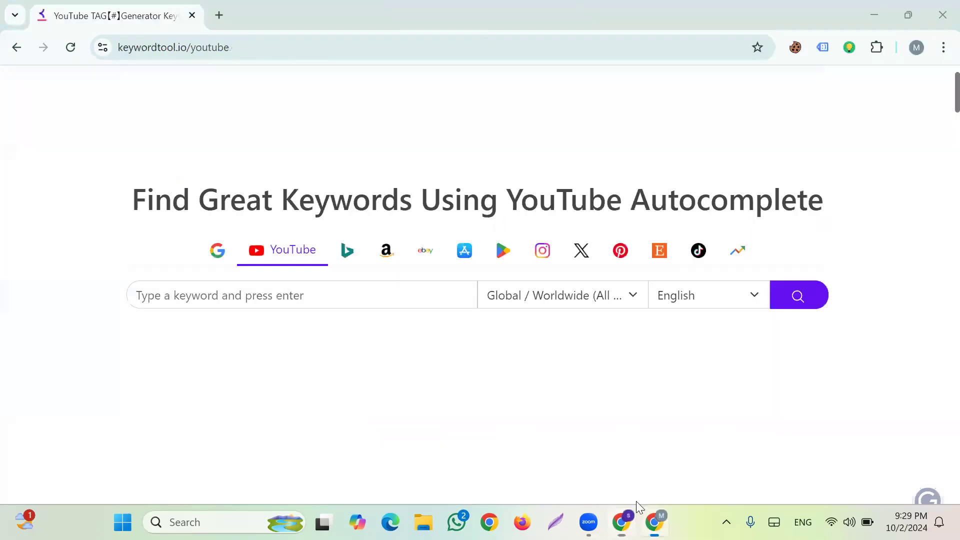
{"action": "key", "text": "ctrl+v"}
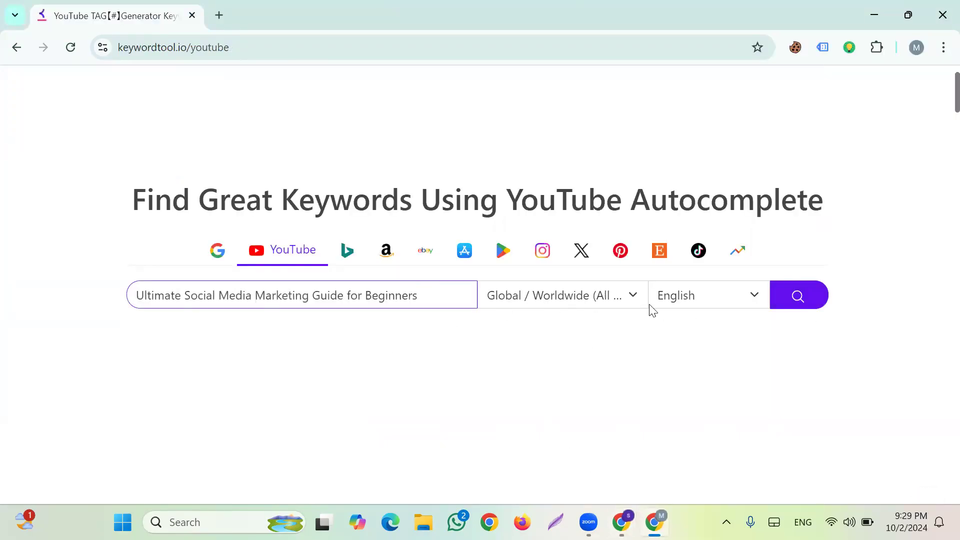
Step: Run the YouTube keyword search with the country set to Global / Worldwide, and complete the human verification
{"action": "left_click", "coordinate": [577, 297]}
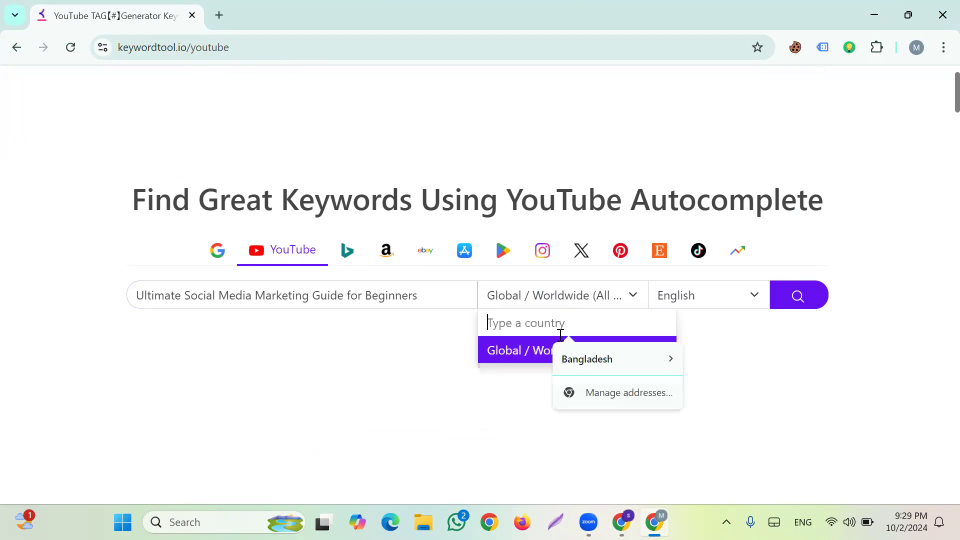
{"action": "left_click", "coordinate": [505, 354]}
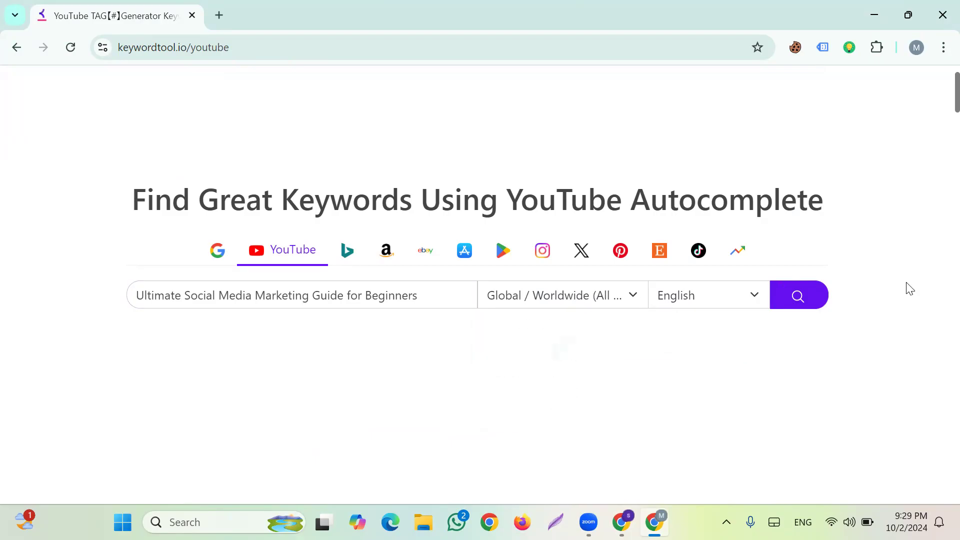
{"action": "left_click", "coordinate": [810, 302]}
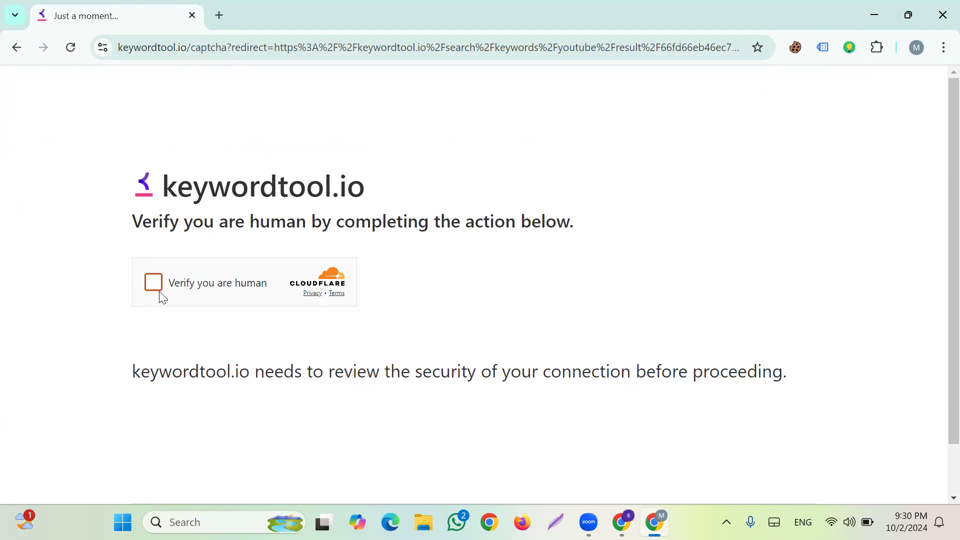
{"action": "left_click", "coordinate": [160, 293]}
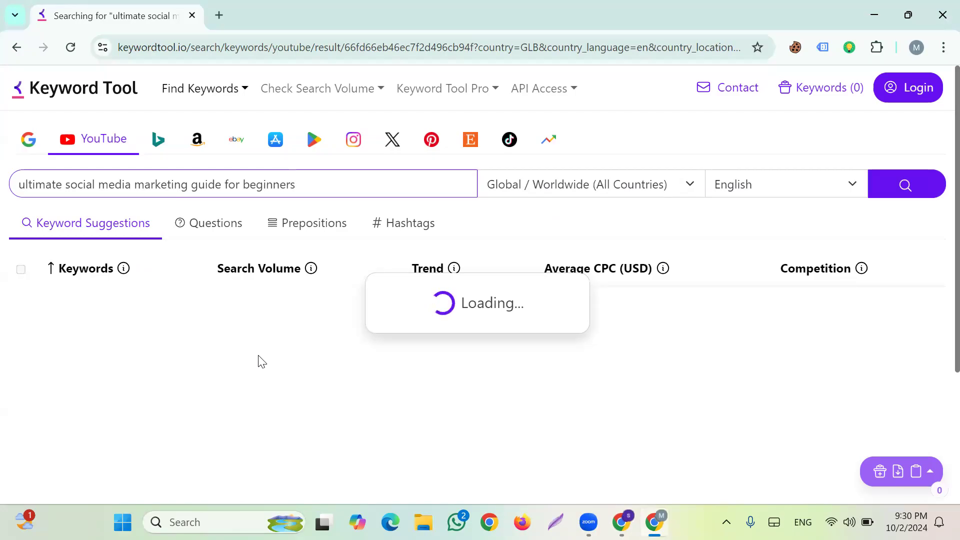
Step: Select the keyword suggestion "social media marketing advanced strategies and tactics" in the new results
{"action": "scroll", "coordinate": [220, 360], "scroll_direction": "down", "scroll_amount": 2}
{"action": "scroll", "coordinate": [180, 360], "scroll_direction": "up", "scroll_amount": 2}
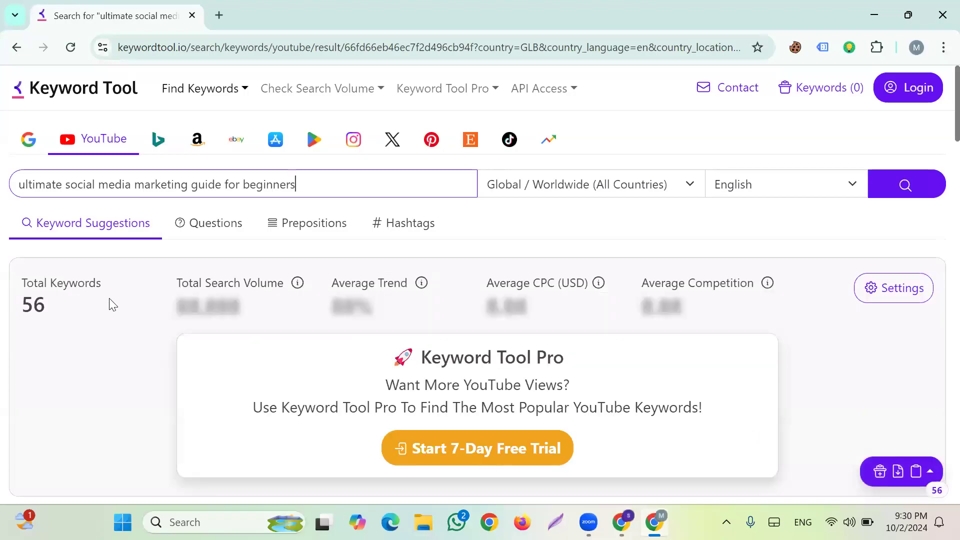
{"action": "scroll", "coordinate": [108, 303], "scroll_direction": "down", "scroll_amount": 4}
{"action": "scroll", "coordinate": [105, 302], "scroll_direction": "down", "scroll_amount": 1}
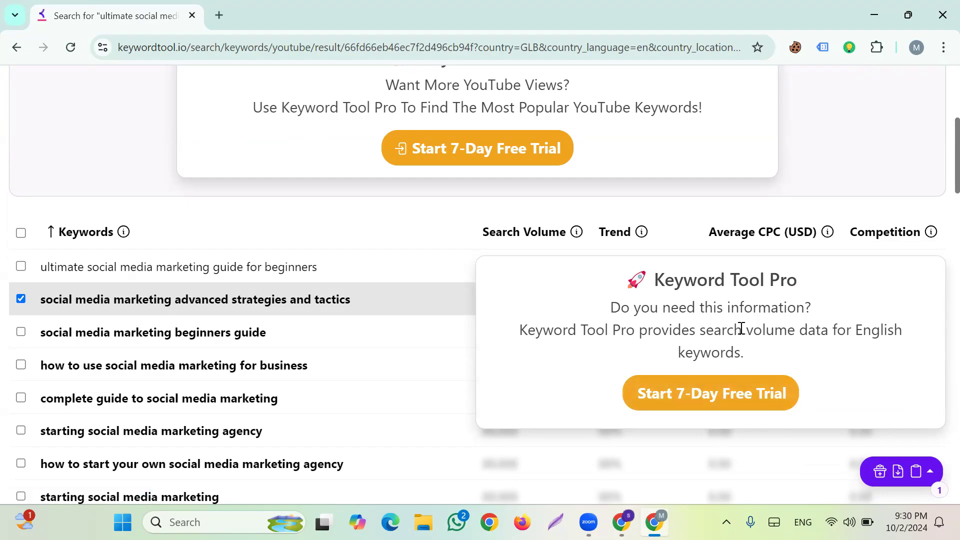
Step: Look through the keyword results and check the copy and export options for the selected keyword
{"action": "scroll", "coordinate": [739, 330], "scroll_direction": "down", "scroll_amount": 6}
{"action": "scroll", "coordinate": [739, 330], "scroll_direction": "up", "scroll_amount": 2}
{"action": "scroll", "coordinate": [736, 327], "scroll_direction": "up", "scroll_amount": 3}
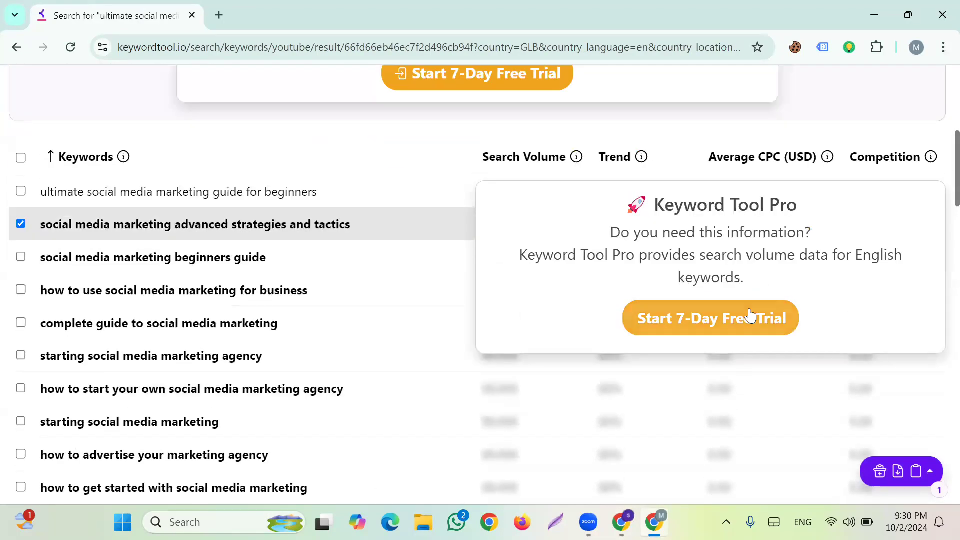
{"action": "scroll", "coordinate": [875, 161], "scroll_direction": "up", "scroll_amount": 7}
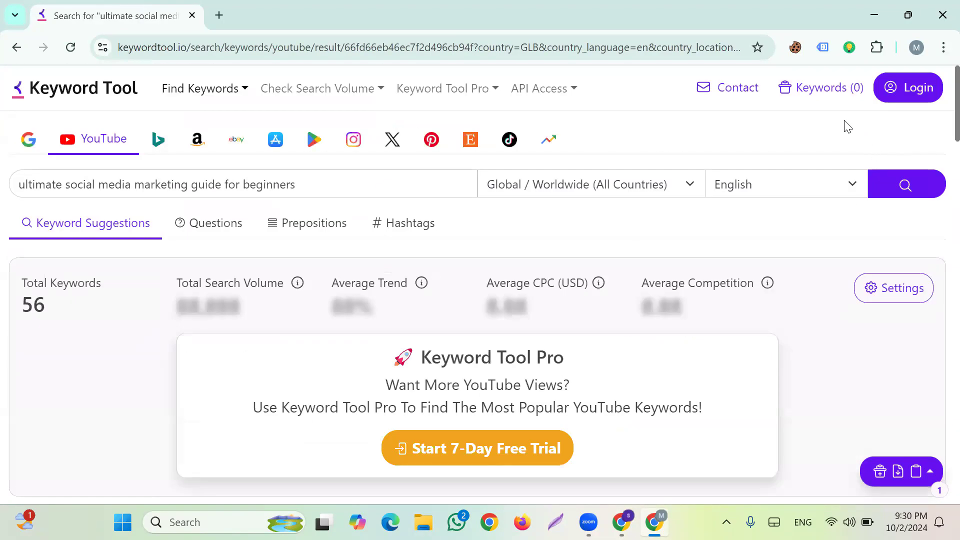
{"action": "scroll", "coordinate": [350, 390], "scroll_direction": "down", "scroll_amount": 3}
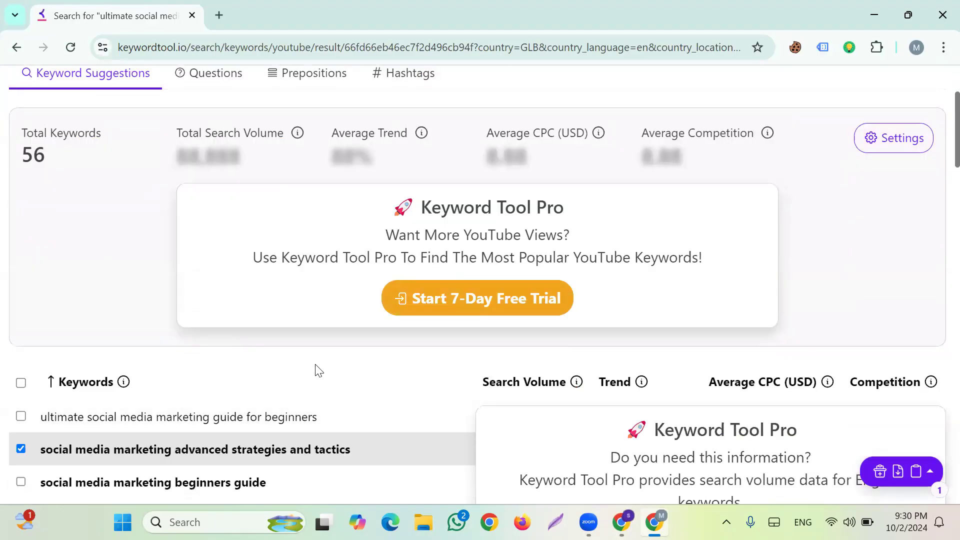
{"action": "scroll", "coordinate": [303, 365], "scroll_direction": "up", "scroll_amount": 1}
{"action": "scroll", "coordinate": [298, 361], "scroll_direction": "down", "scroll_amount": 3}
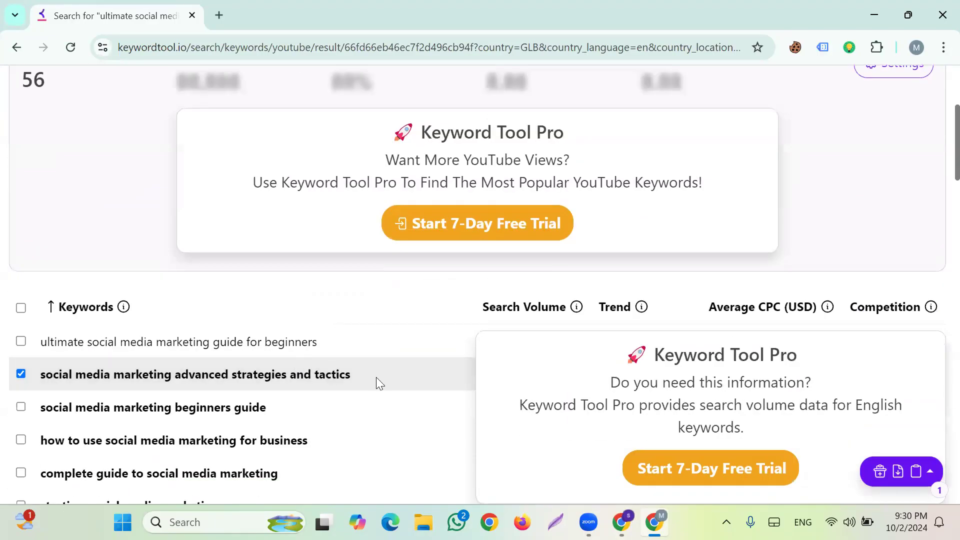
{"action": "left_click", "coordinate": [916, 477]}
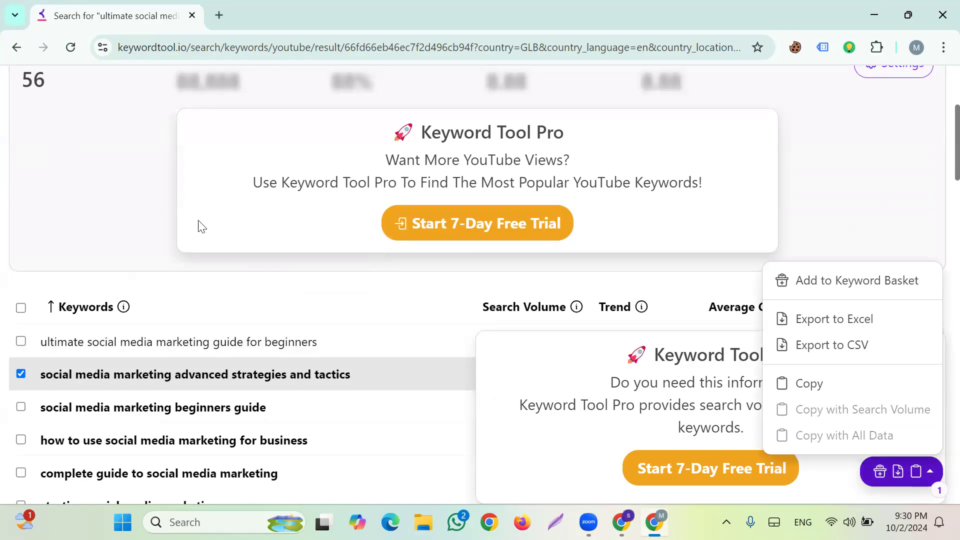
{"action": "left_click", "coordinate": [182, 218]}
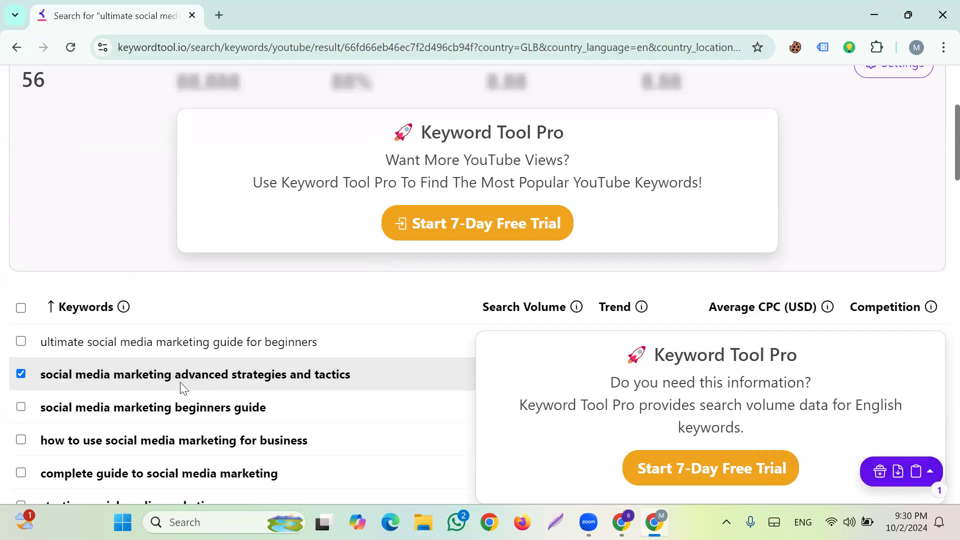
Step: Add the keyword suggestions from "social media marketing beginners guide" through "how to advertise your marketing agency" to the selection
{"action": "scroll", "coordinate": [180, 382], "scroll_direction": "down", "scroll_amount": 1}
{"action": "left_click", "coordinate": [19, 333]}
{"action": "left_click", "coordinate": [20, 365]}
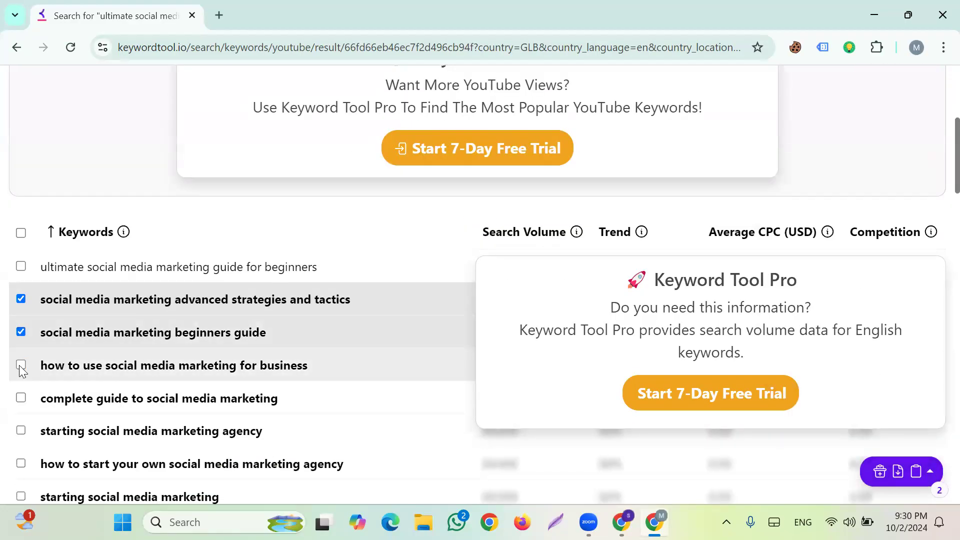
{"action": "left_click", "coordinate": [21, 397]}
{"action": "left_click", "coordinate": [21, 430]}
{"action": "scroll", "coordinate": [83, 308], "scroll_direction": "down", "scroll_amount": 1}
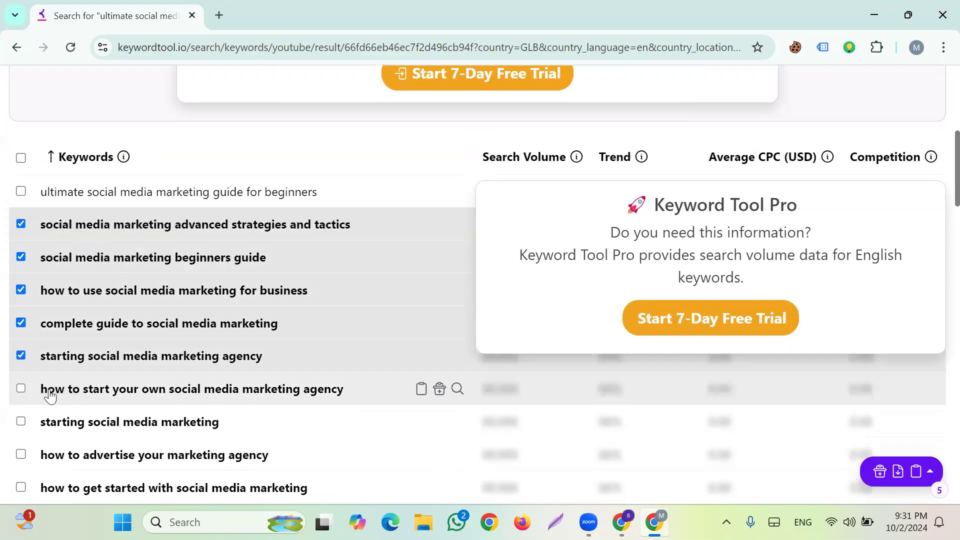
{"action": "left_click", "coordinate": [21, 388]}
{"action": "left_click", "coordinate": [21, 421]}
{"action": "left_click", "coordinate": [21, 454]}
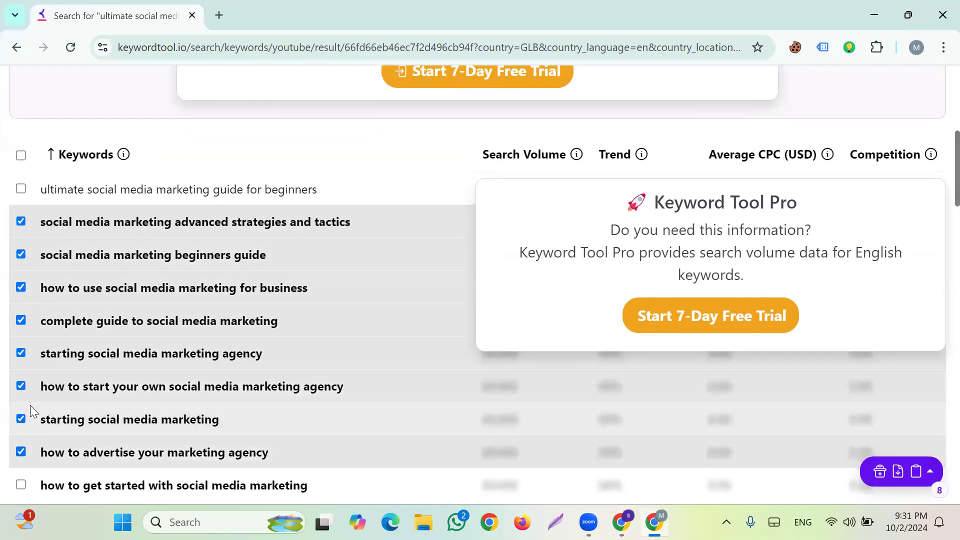
Step: Add the keyword suggestions from "how to get started with social media marketing" through "digital marketing social media ads" to the selection
{"action": "scroll", "coordinate": [27, 385], "scroll_direction": "down", "scroll_amount": 2}
{"action": "left_click", "coordinate": [21, 337]}
{"action": "left_click", "coordinate": [21, 371]}
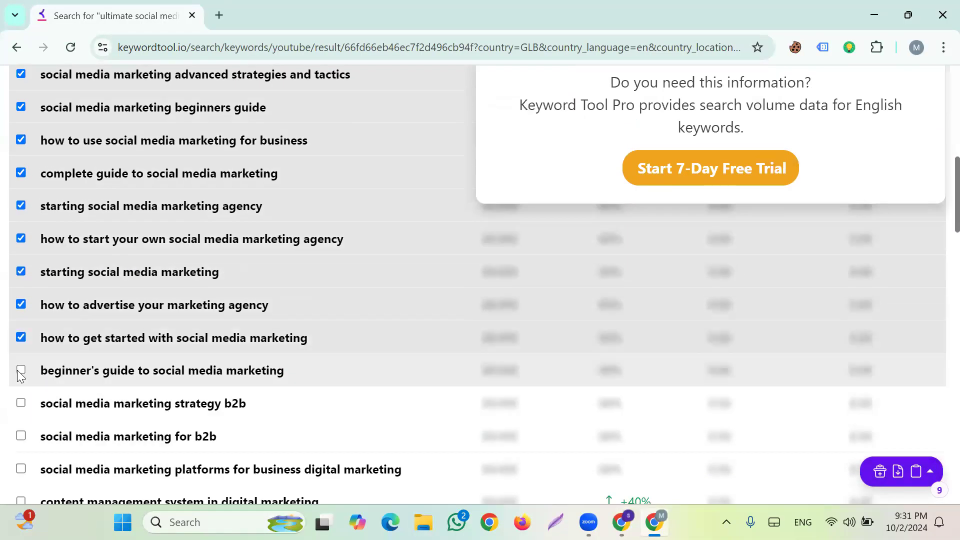
{"action": "left_click", "coordinate": [22, 403]}
{"action": "left_click", "coordinate": [21, 436]}
{"action": "scroll", "coordinate": [21, 425], "scroll_direction": "down", "scroll_amount": 1}
{"action": "left_click", "coordinate": [21, 393]}
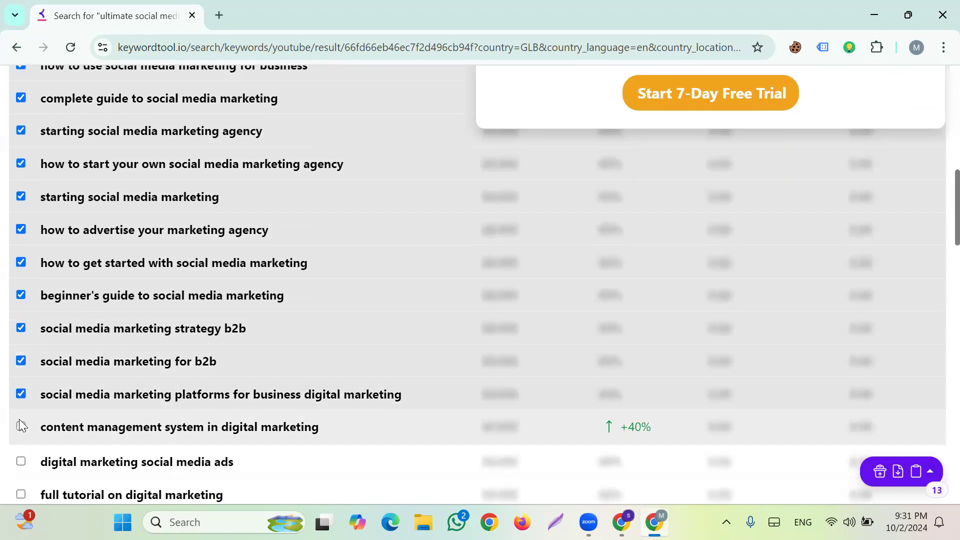
{"action": "left_click", "coordinate": [20, 461]}
{"action": "left_click", "coordinate": [21, 426]}
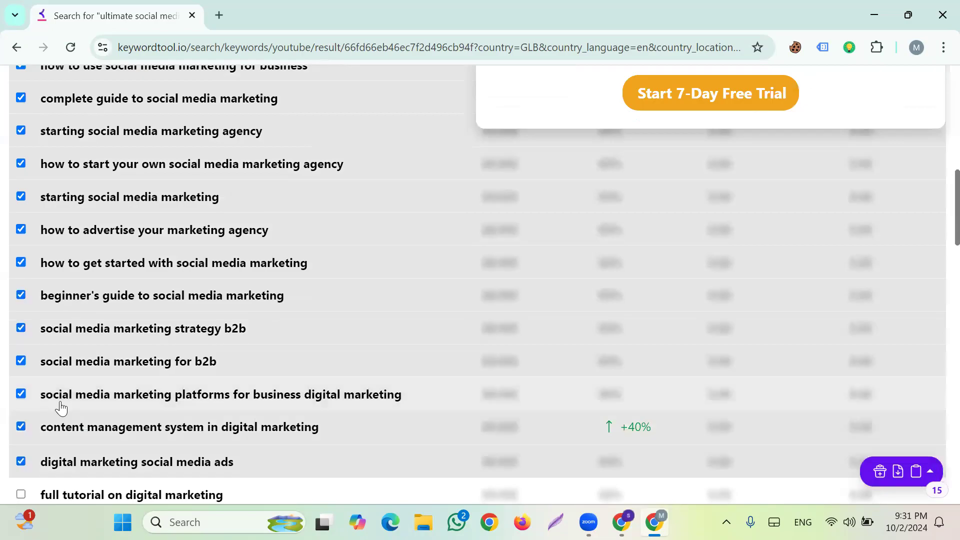
Step: Add the keyword suggestions from "full tutorial on digital marketing" through "how to start a successful social media marketing agency" to the selection
{"action": "scroll", "coordinate": [62, 404], "scroll_direction": "down", "scroll_amount": 1}
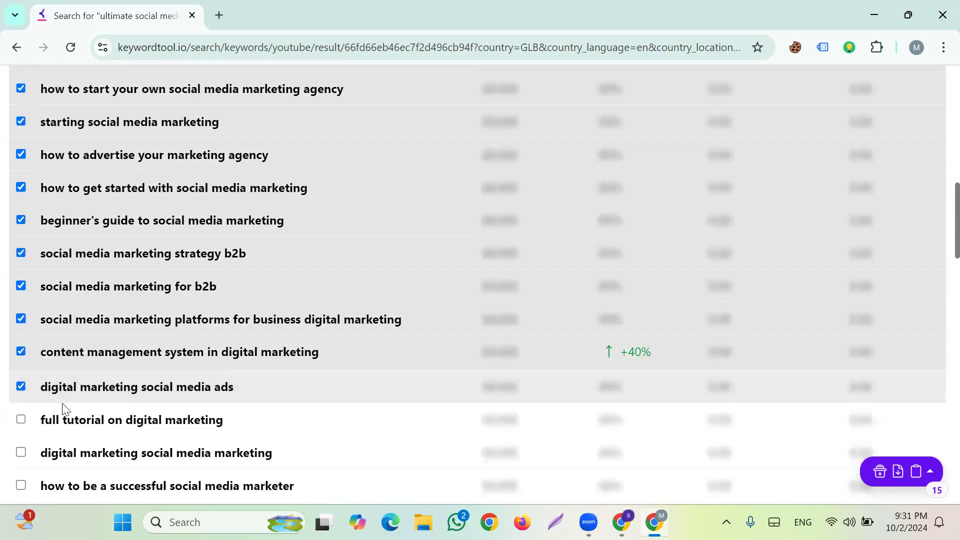
{"action": "left_click", "coordinate": [21, 420]}
{"action": "left_click", "coordinate": [19, 455]}
{"action": "scroll", "coordinate": [28, 432], "scroll_direction": "down", "scroll_amount": 1}
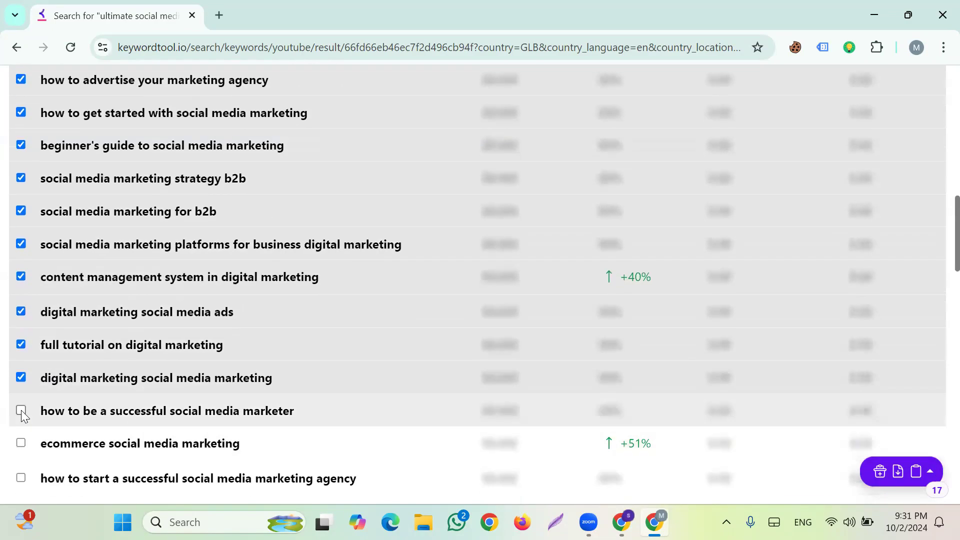
{"action": "left_click", "coordinate": [21, 410]}
{"action": "left_click", "coordinate": [21, 443]}
{"action": "left_click", "coordinate": [21, 478]}
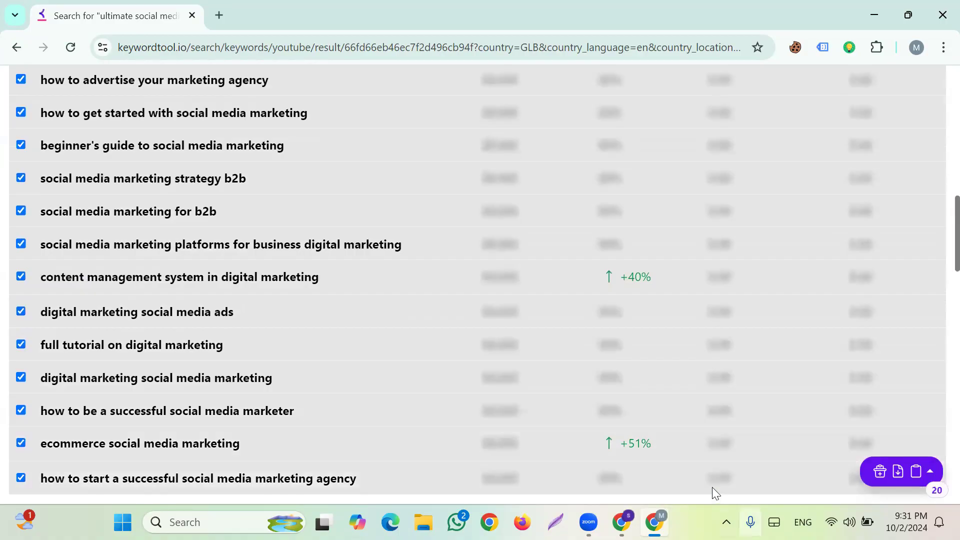
Step: Copy the selected keywords and paste them below "digital marketing for beginners," in the Video seo document in the other Chrome window
{"action": "left_click", "coordinate": [924, 478]}
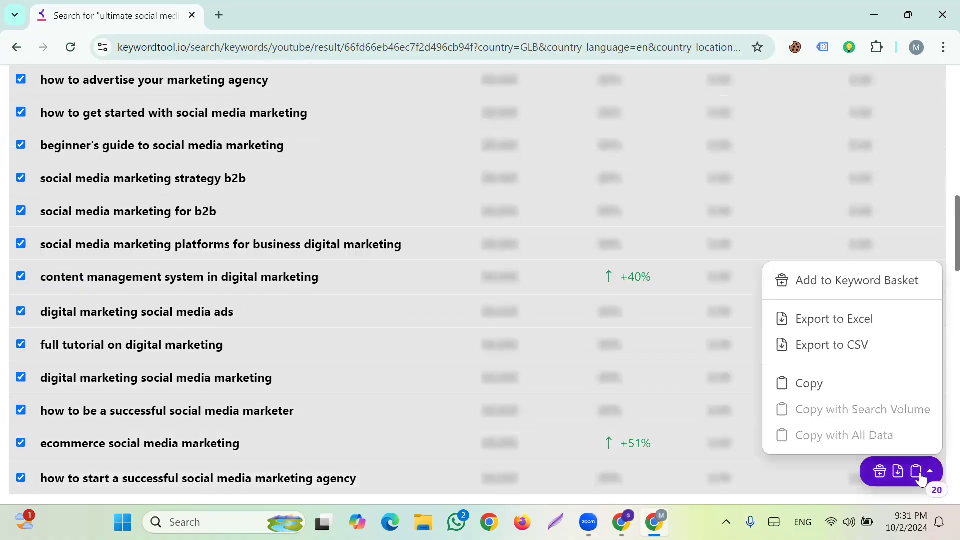
{"action": "left_click", "coordinate": [804, 388]}
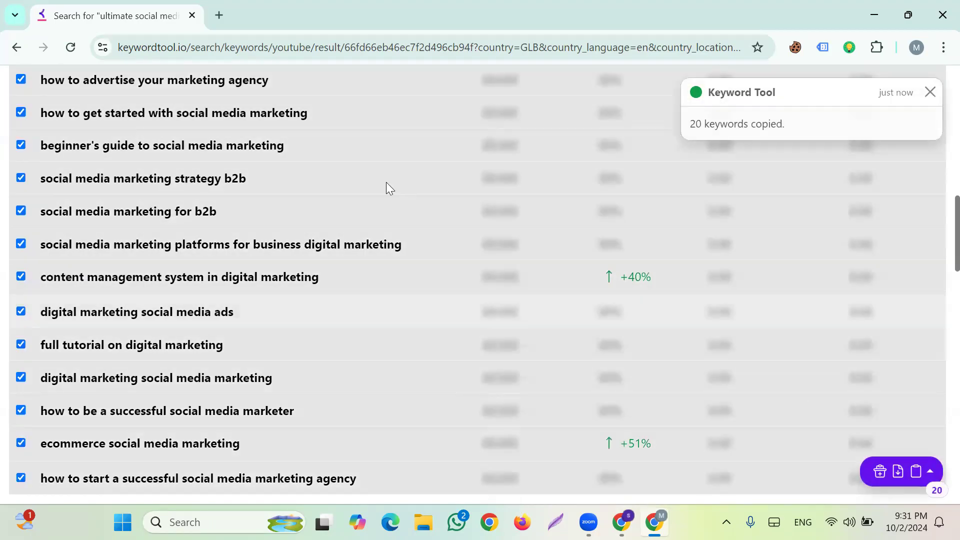
{"action": "key", "text": "alt+Tab"}
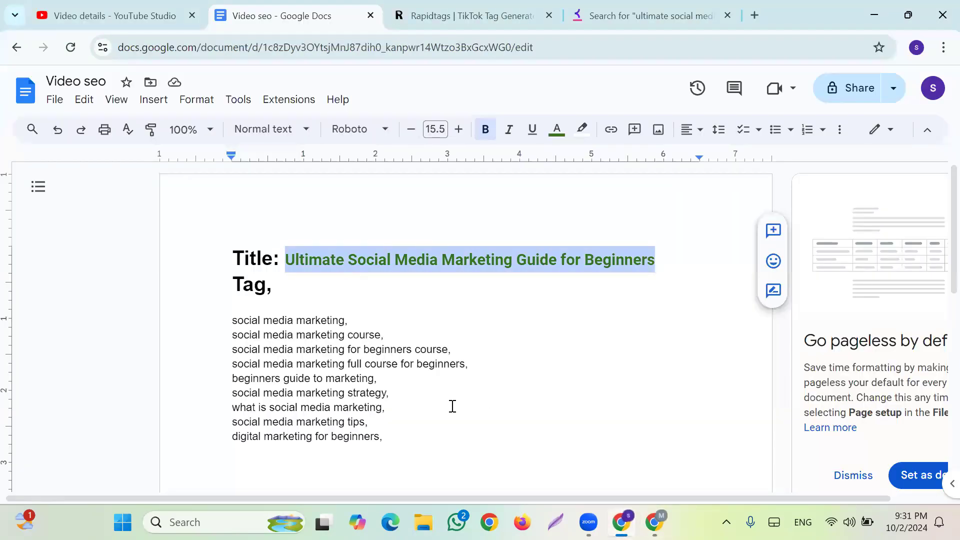
{"action": "left_click", "coordinate": [411, 439]}
{"action": "key", "text": "Return"}
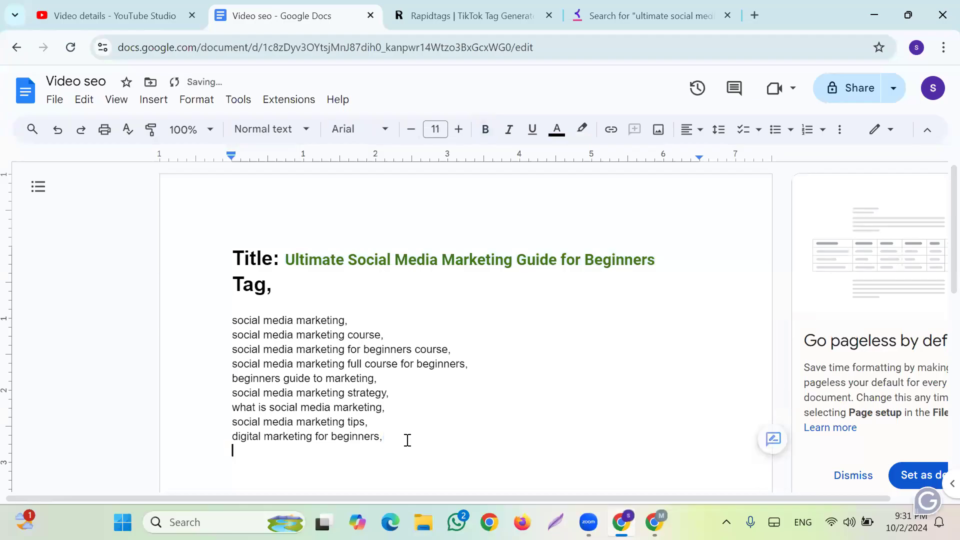
{"action": "key", "text": "ctrl+v"}
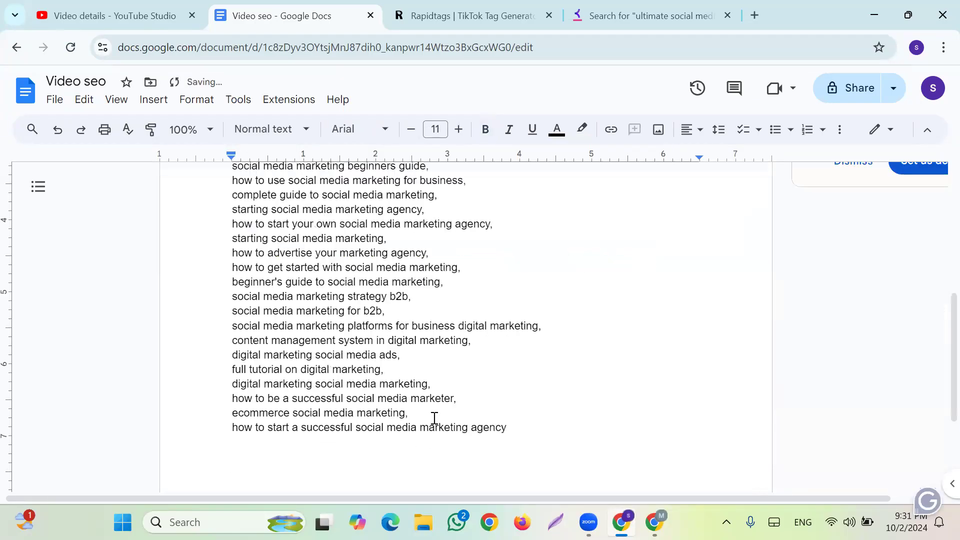
{"action": "scroll", "coordinate": [440, 420], "scroll_direction": "up", "scroll_amount": 2}
{"action": "scroll", "coordinate": [455, 411], "scroll_direction": "up", "scroll_amount": 2}
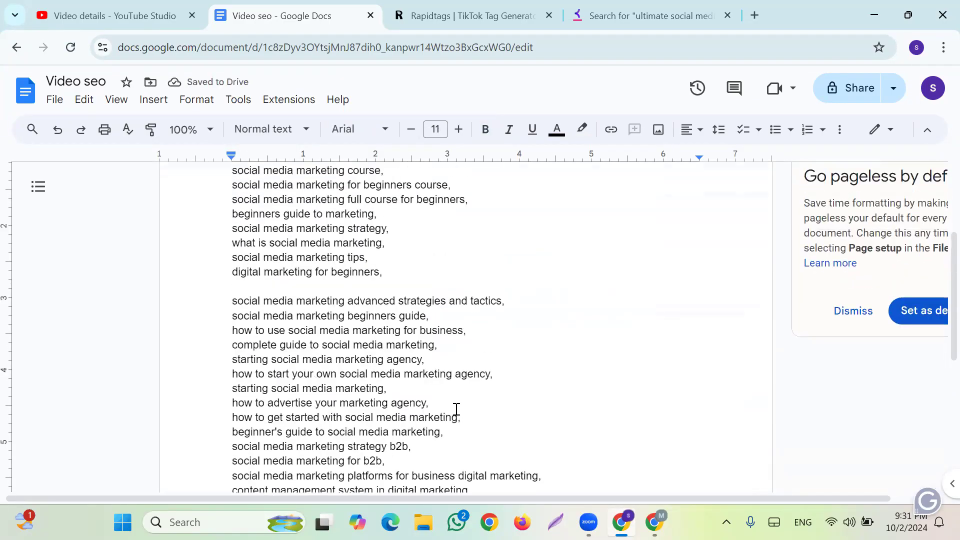
{"action": "scroll", "coordinate": [454, 411], "scroll_direction": "down", "scroll_amount": 2}
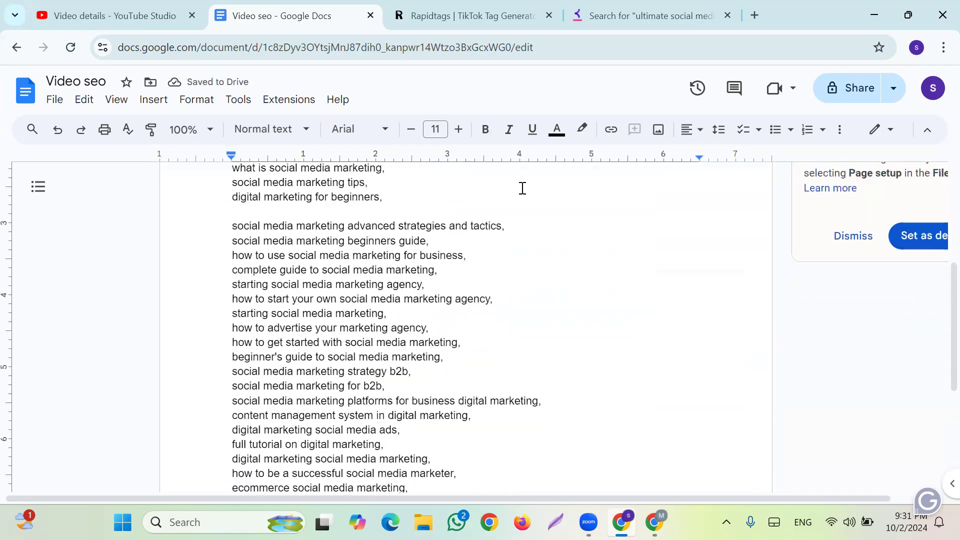
Step: Search Google for "promoter kit" in a new browser tab and open the PromoterKit website
{"action": "left_click", "coordinate": [706, 12]}
{"action": "left_click", "coordinate": [755, 15]}
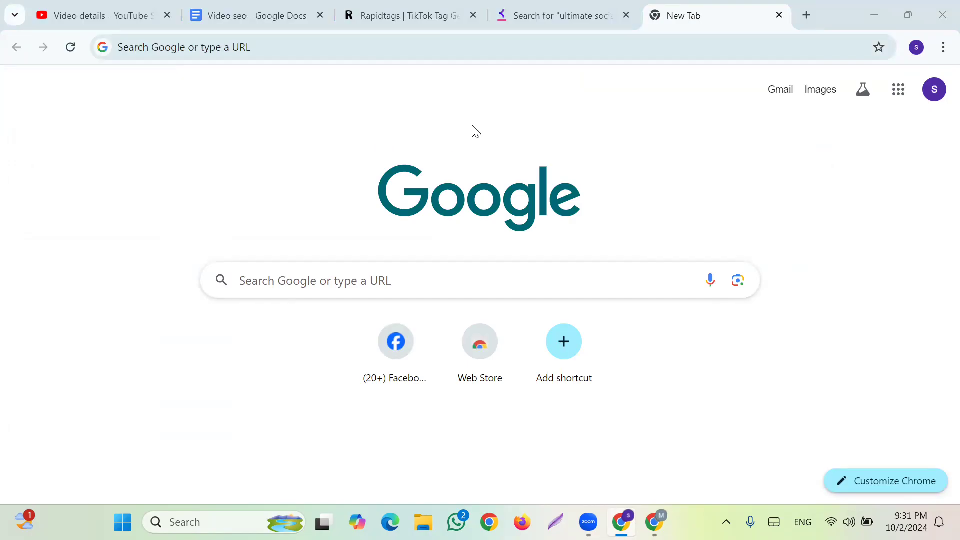
{"action": "left_click", "coordinate": [286, 45]}
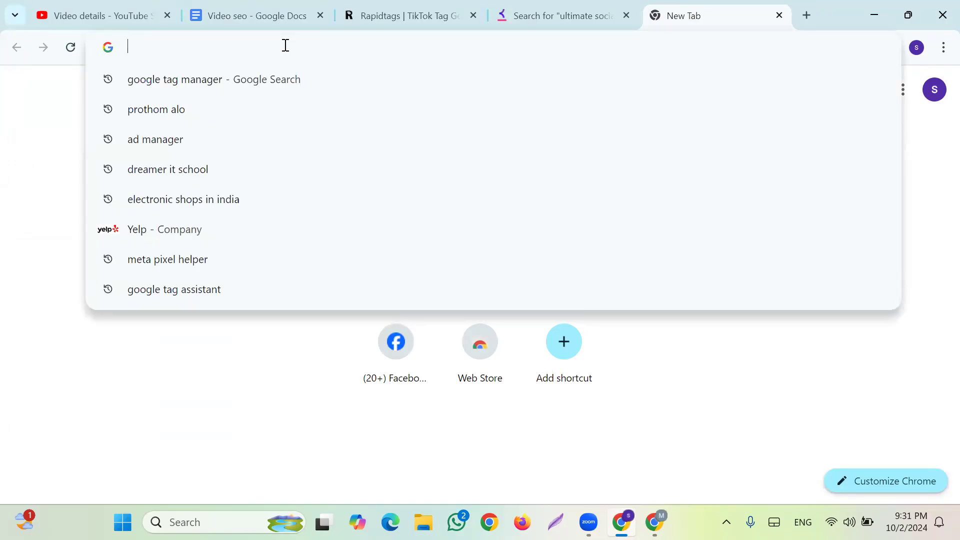
{"action": "type", "text": "pro"}
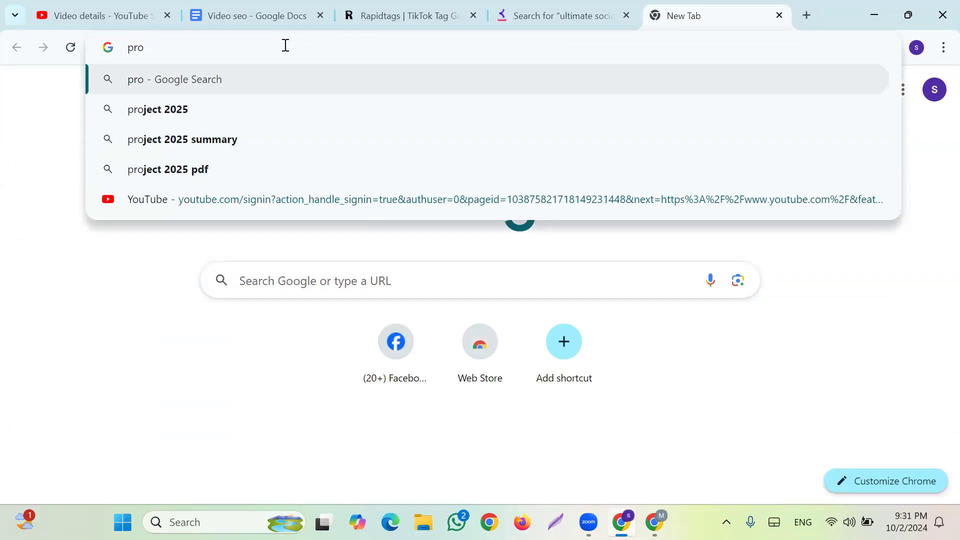
{"action": "type", "text": "mothe"}
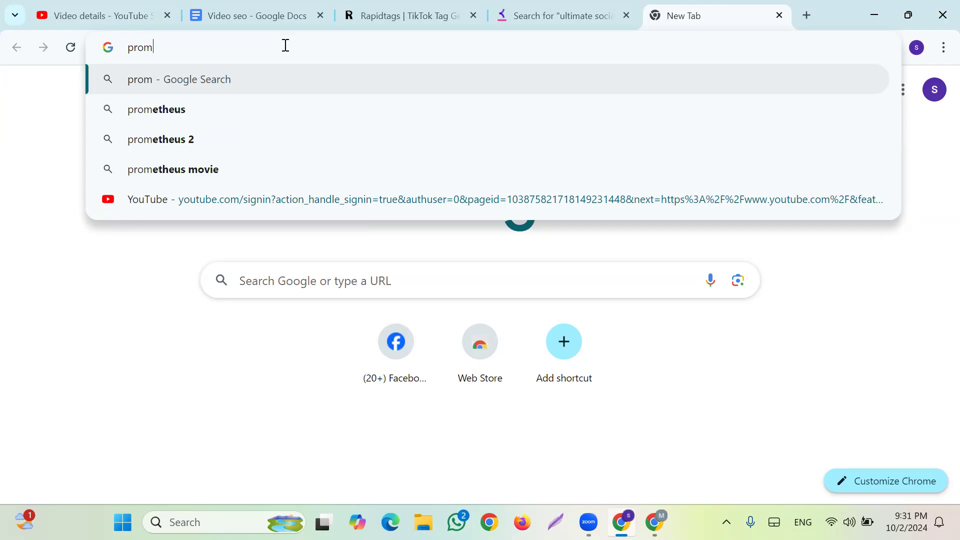
{"action": "key", "text": "BackSpace"}
{"action": "key", "text": "BackSpace"}
{"action": "type", "text": "er kit"}
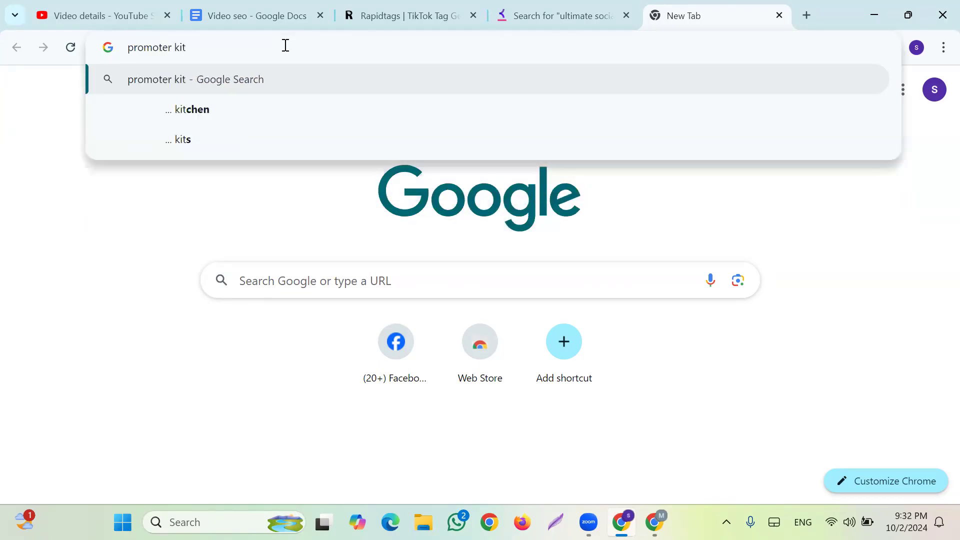
{"action": "key", "text": "Return"}
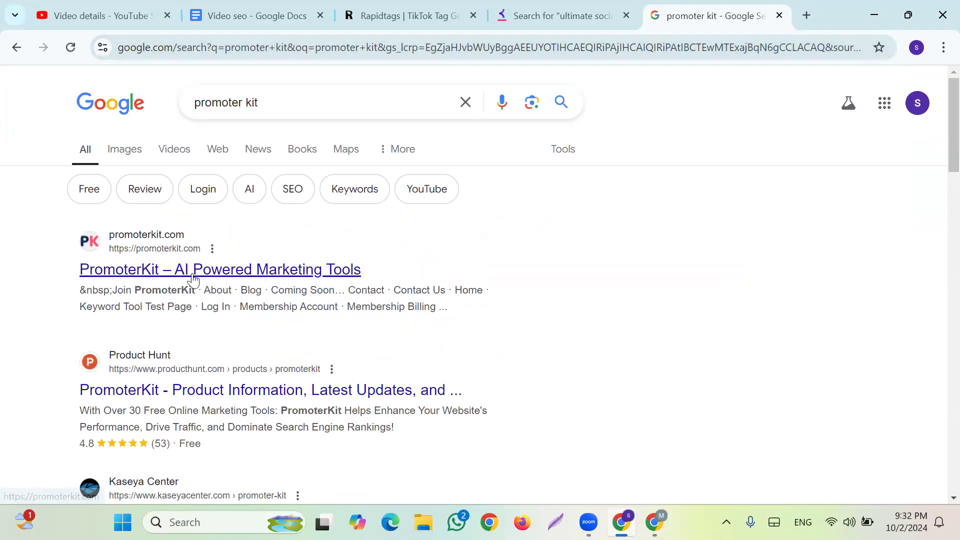
{"action": "left_click", "coordinate": [261, 279]}
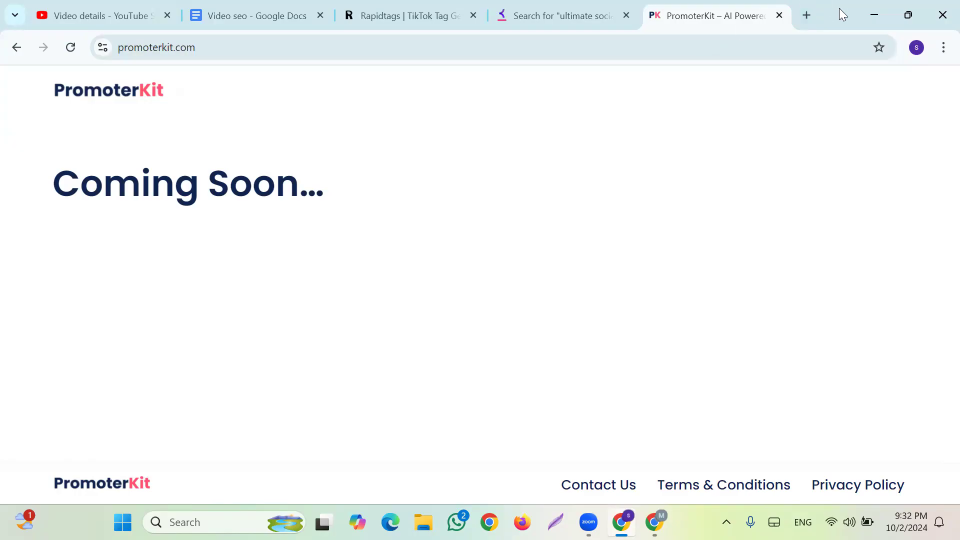
Step: Search Google for "tunepocket" in a new browser tab, and open TunePocket's YouTube Tags Generator with its promotional banner and pop-up closed
{"action": "left_click", "coordinate": [807, 15]}
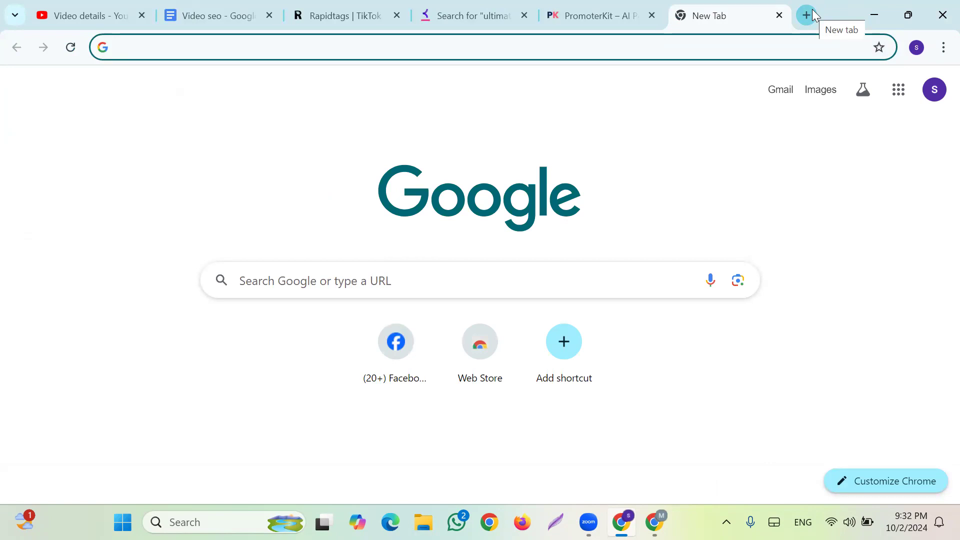
{"action": "type", "text": "t"}
{"action": "type", "text": "una"}
{"action": "key", "text": "BackSpace"}
{"action": "type", "text": "e"}
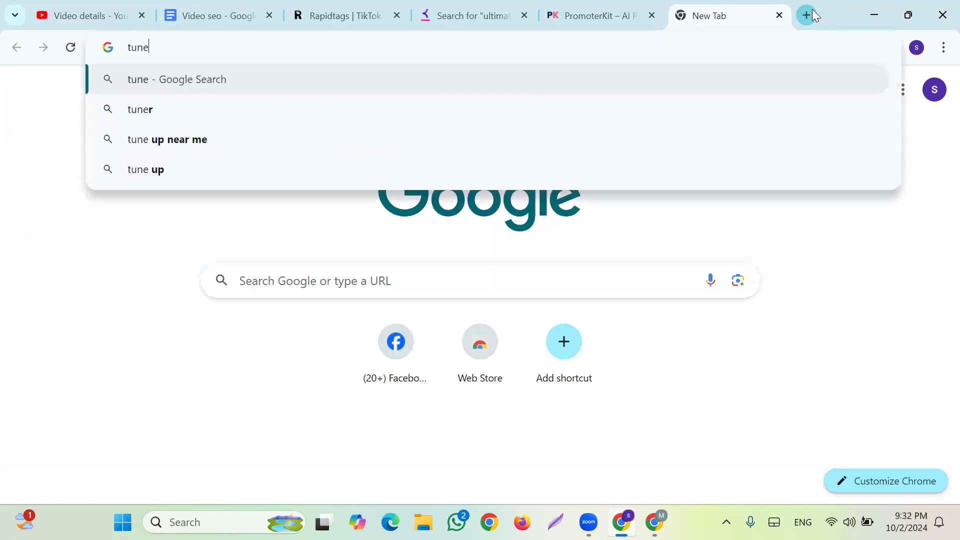
{"action": "type", "text": "pock"}
{"action": "key", "text": "BackSpace"}
{"action": "type", "text": "cket"}
{"action": "key", "text": "Return"}
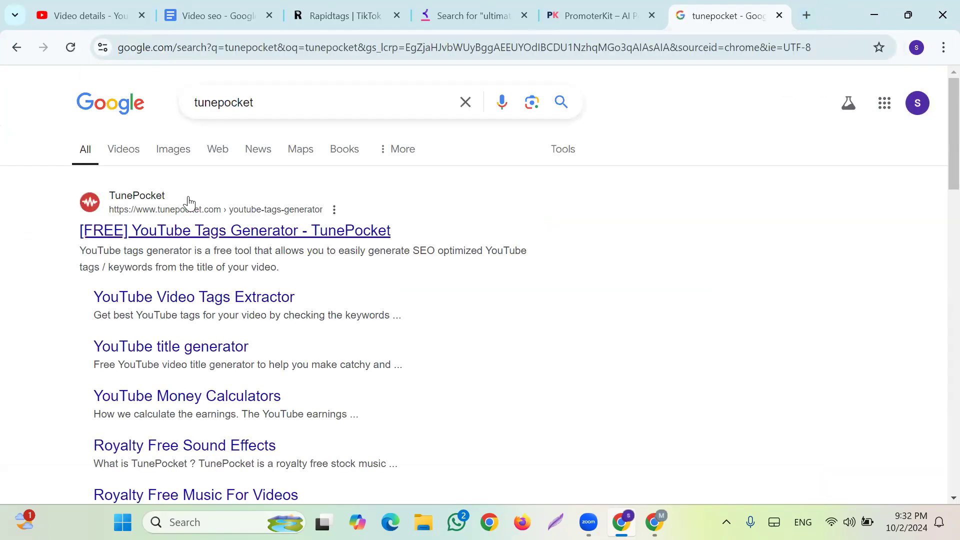
{"action": "left_click", "coordinate": [89, 270]}
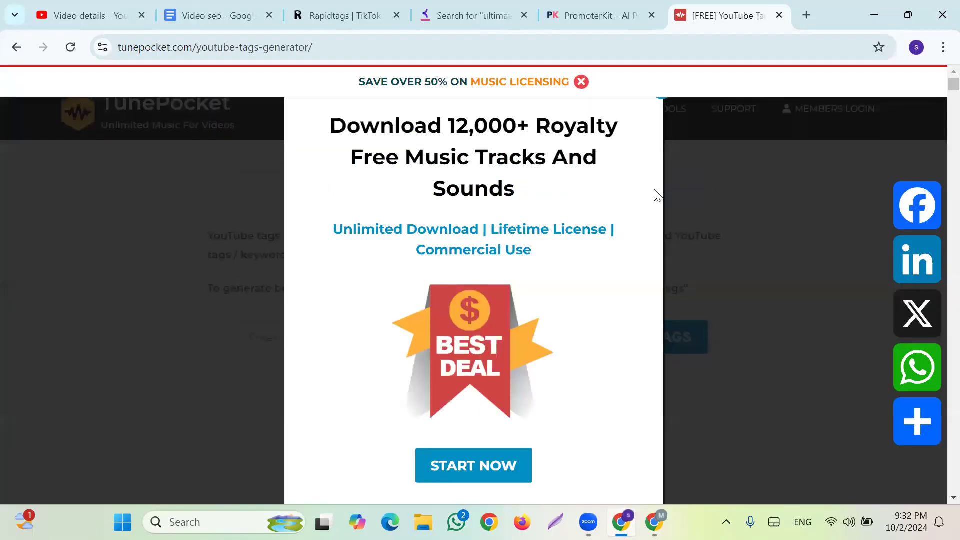
{"action": "left_click", "coordinate": [583, 83]}
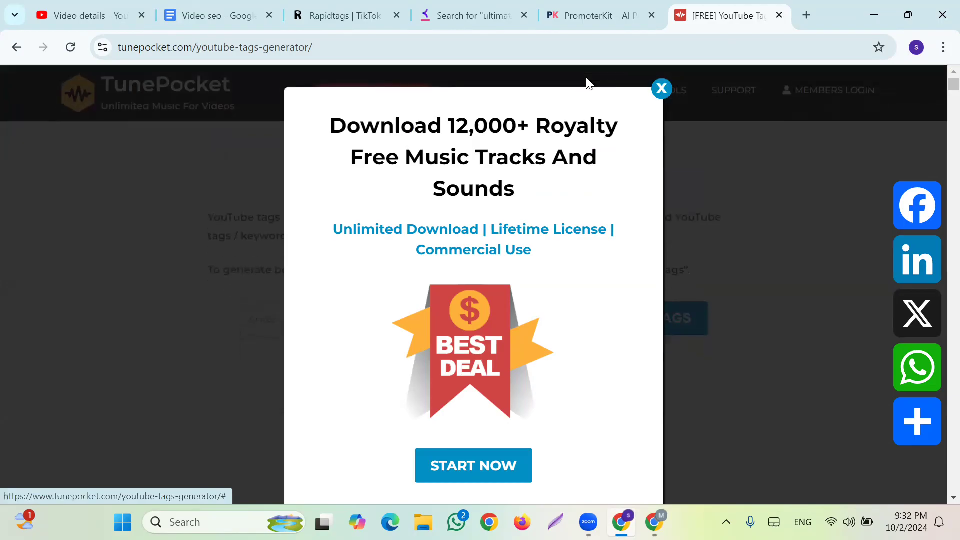
{"action": "left_click", "coordinate": [664, 90]}
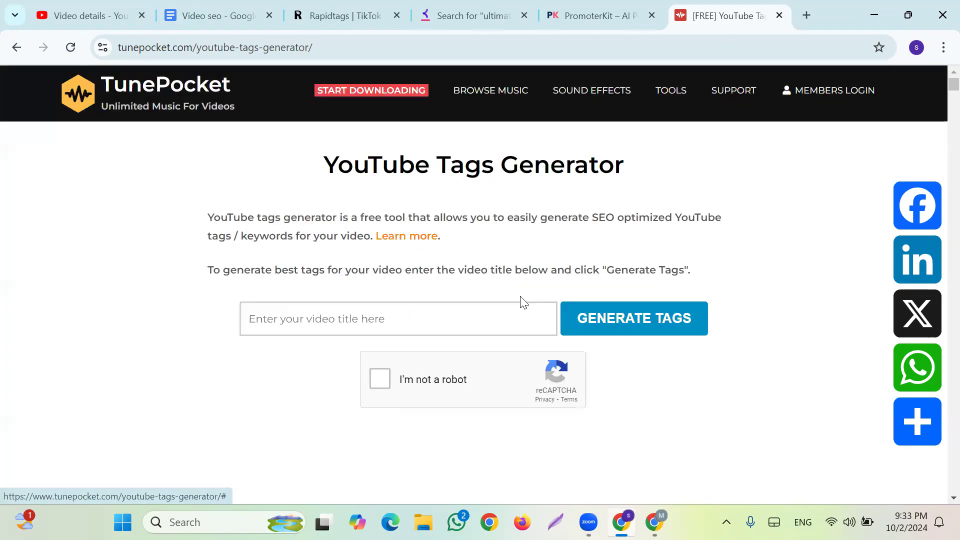
Step: Copy the title "Ultimate Social Media Marketing Guide for Beginners" from the Video seo document into TunePocket's video title field
{"action": "left_click", "coordinate": [363, 328]}
{"action": "left_click", "coordinate": [228, 20]}
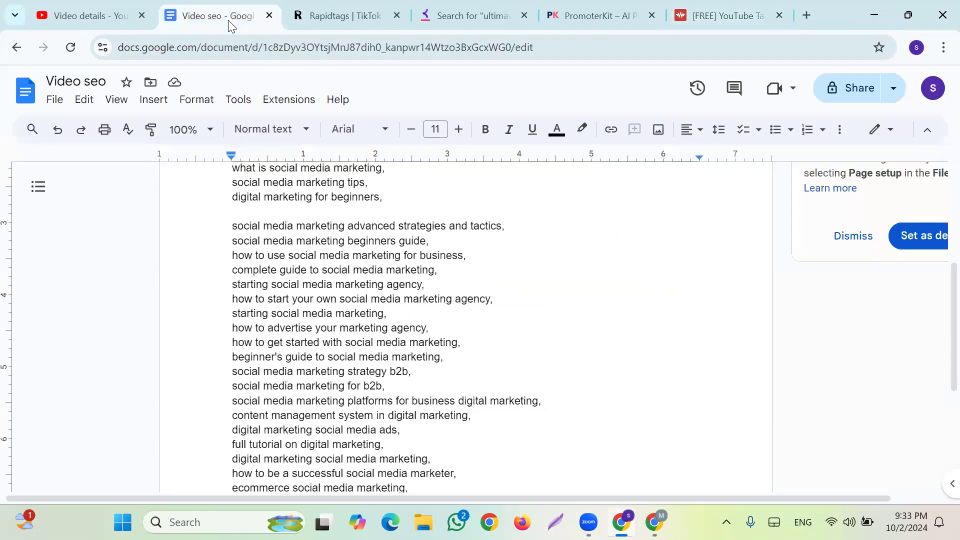
{"action": "left_click_drag", "start_coordinate": [286, 245], "coordinate": [656, 250]}
{"action": "key", "text": "ctrl+c"}
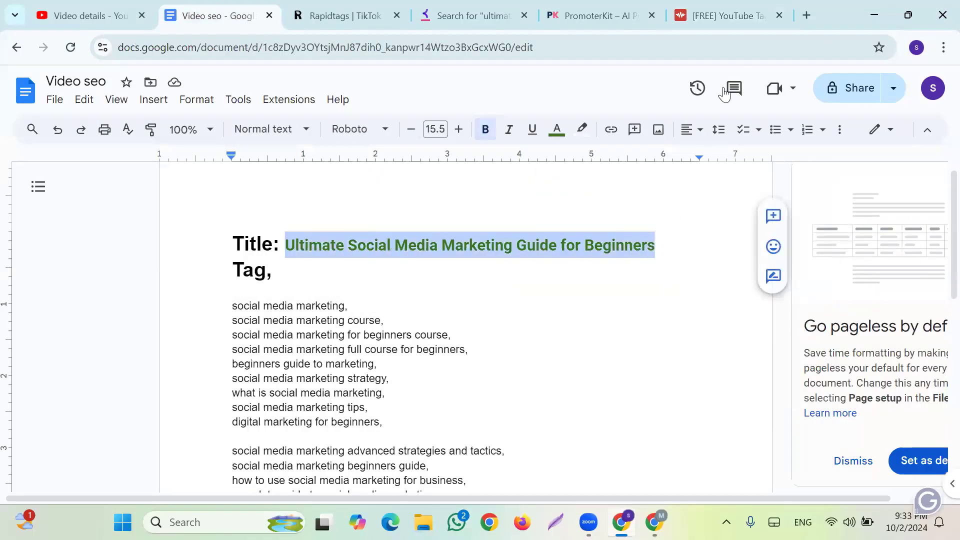
{"action": "left_click", "coordinate": [719, 7]}
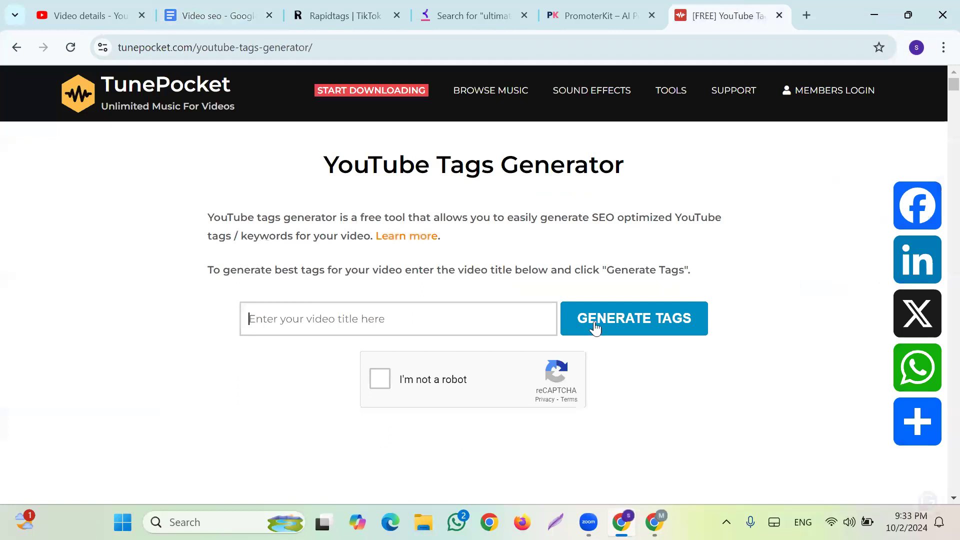
{"action": "key", "text": "ctrl+v"}
Step: Complete the human verification and generate the suggested tags for the video title in TunePocket
{"action": "left_click", "coordinate": [390, 387]}
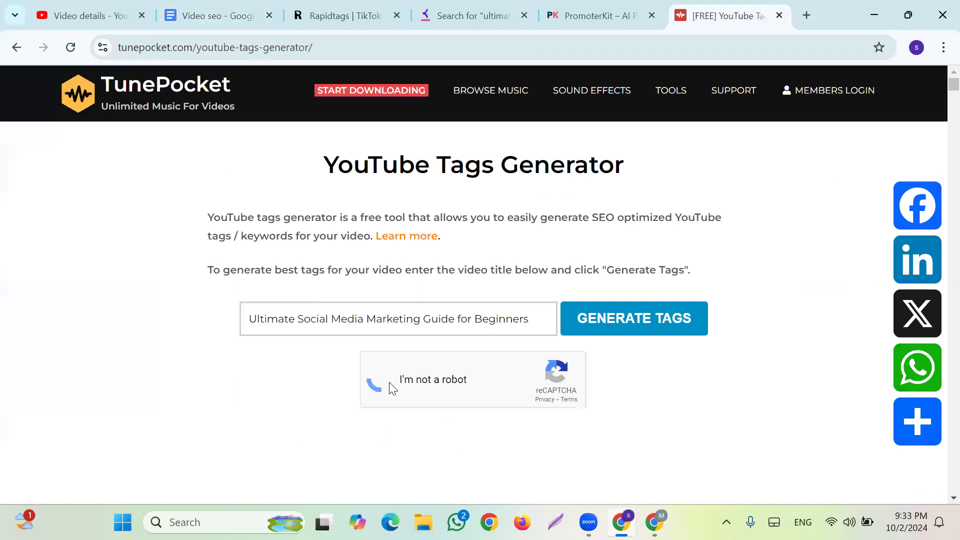
{"action": "left_click", "coordinate": [657, 326]}
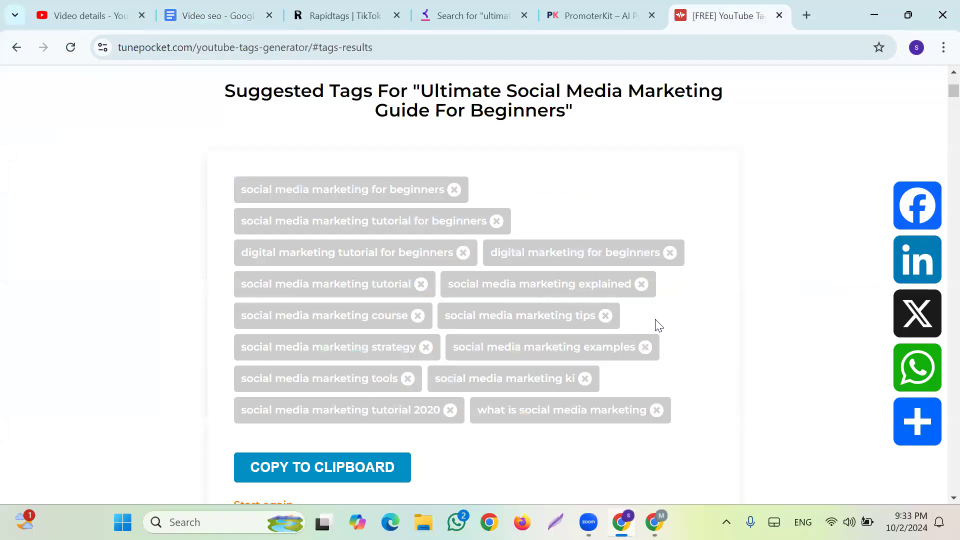
{"action": "scroll", "coordinate": [501, 475], "scroll_direction": "down", "scroll_amount": 2}
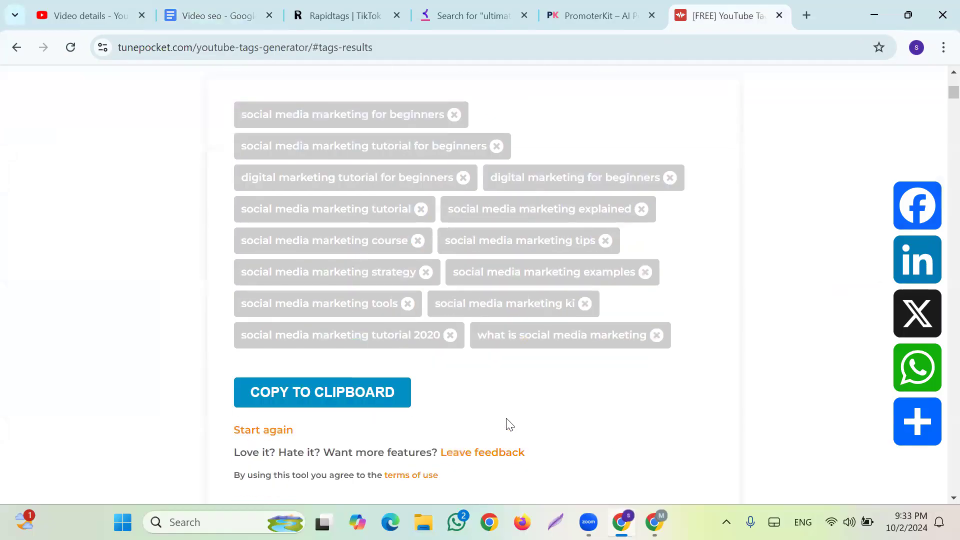
Step: Remove "digital marketing for beginners" and "digital marketing tutorial for beginners" from TunePocket's suggested tags, and copy the remaining tags to the clipboard
{"action": "scroll", "coordinate": [515, 421], "scroll_direction": "up", "scroll_amount": 3}
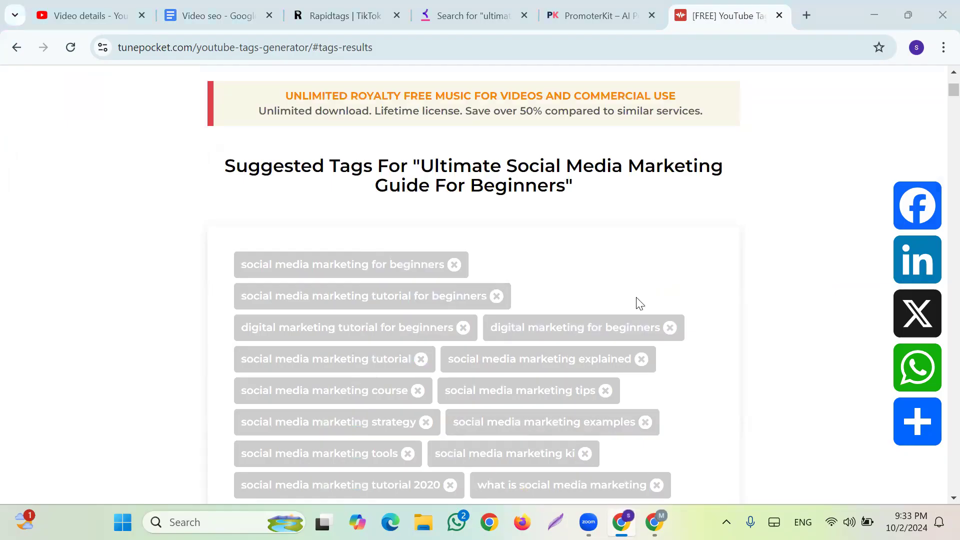
{"action": "scroll", "coordinate": [633, 308], "scroll_direction": "down", "scroll_amount": 1}
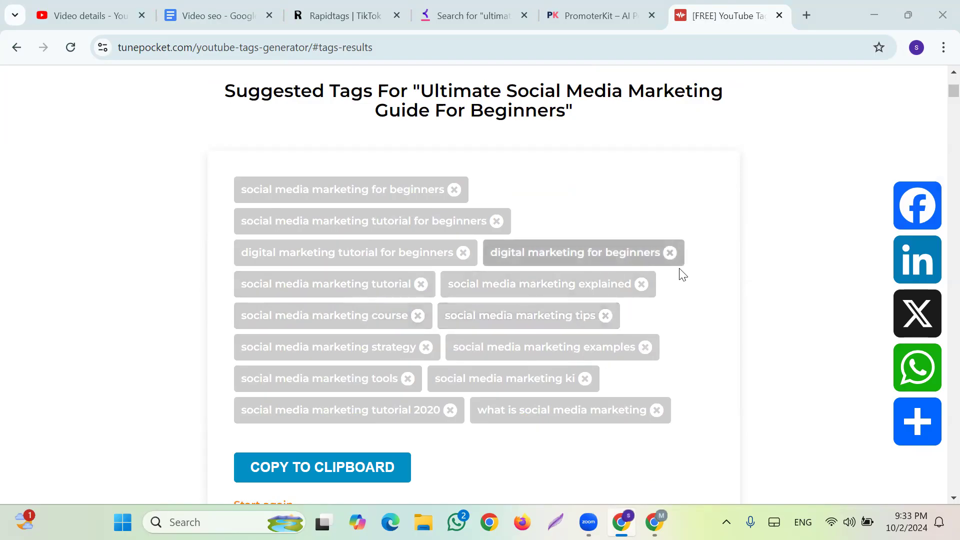
{"action": "left_click", "coordinate": [670, 253]}
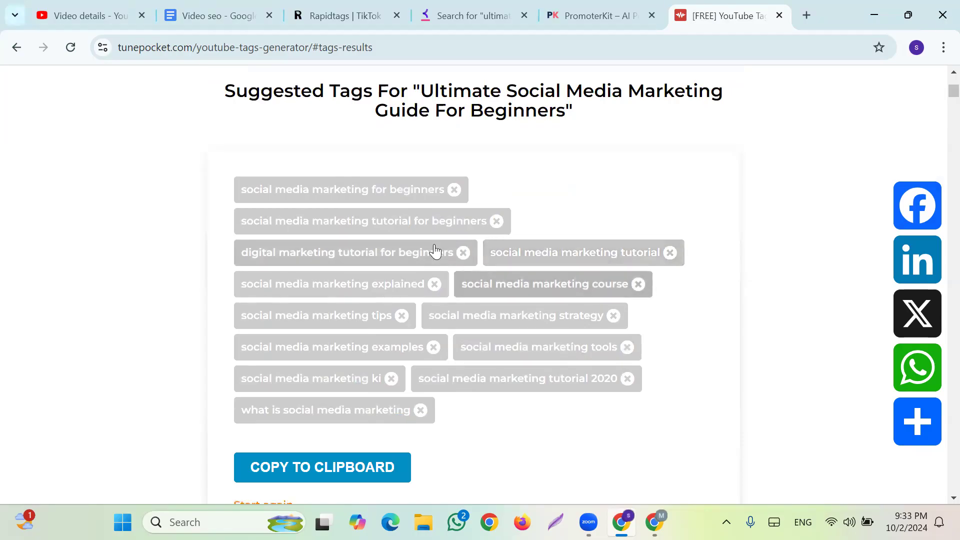
{"action": "left_click", "coordinate": [464, 253]}
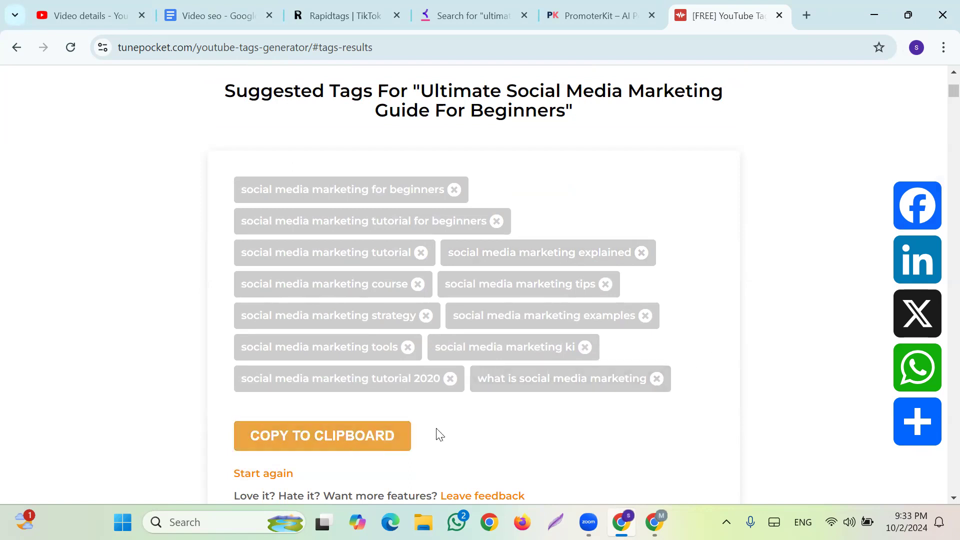
{"action": "left_click", "coordinate": [372, 438]}
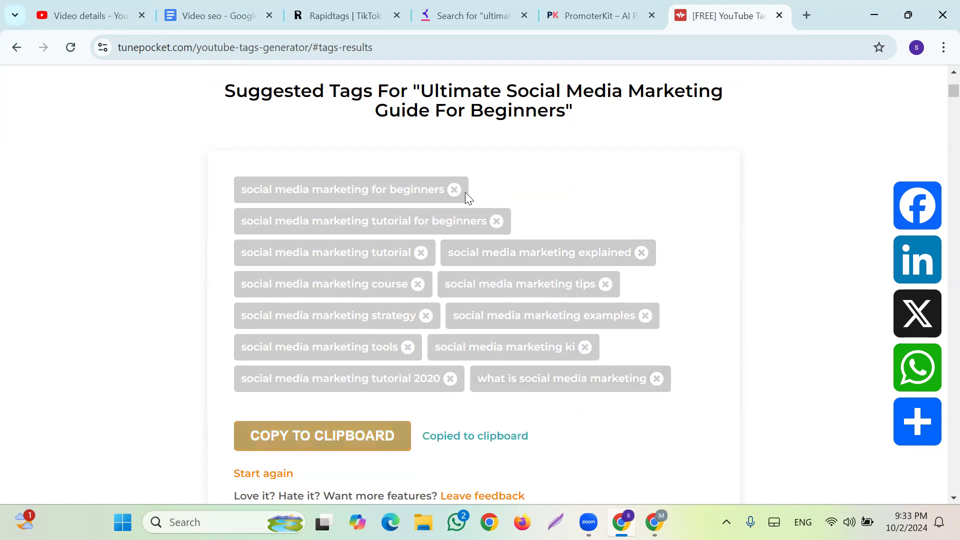
Step: Paste the copied TunePocket tags at the end of the Video seo document, separated from the existing tags by a blank line
{"action": "key", "text": "ctrl+2"}
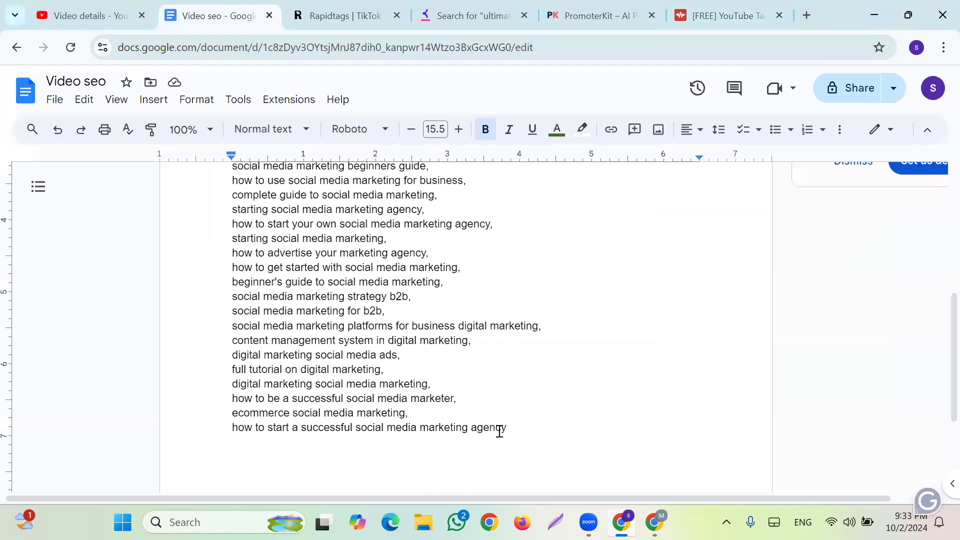
{"action": "key", "text": "Return"}
{"action": "key", "text": "Return"}
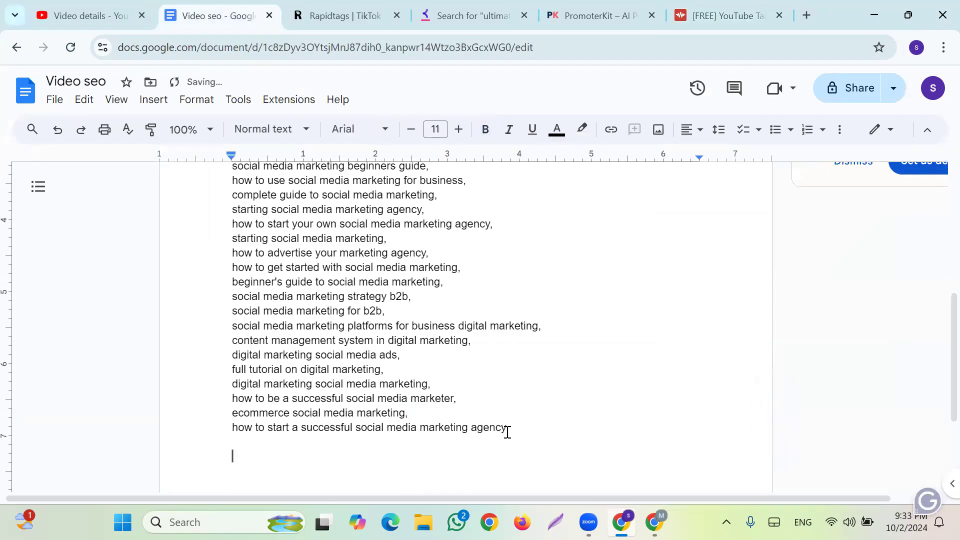
{"action": "key", "text": "ctrl+v"}
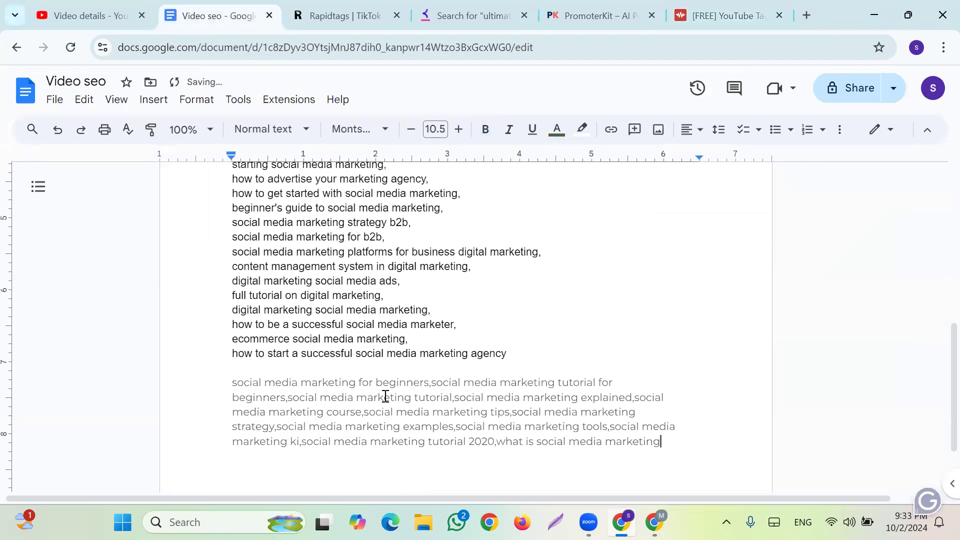
Step: Break the pasted tag paragraph after each comma so every tag, from "social media marketing for beginners" to "what is social media marketing", has its own line
{"action": "left_click", "coordinate": [431, 383]}
{"action": "key", "text": "Return"}
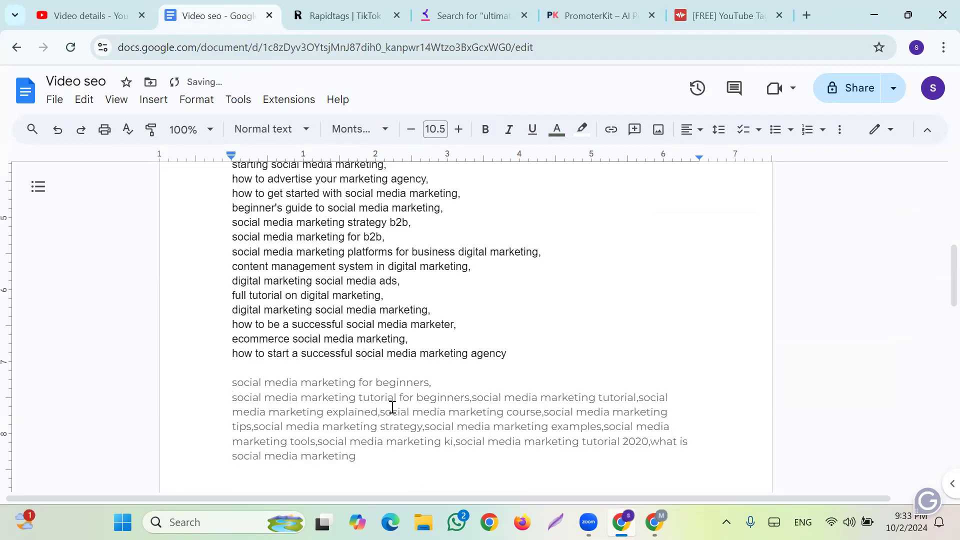
{"action": "left_click", "coordinate": [471, 398]}
{"action": "key", "text": "Return"}
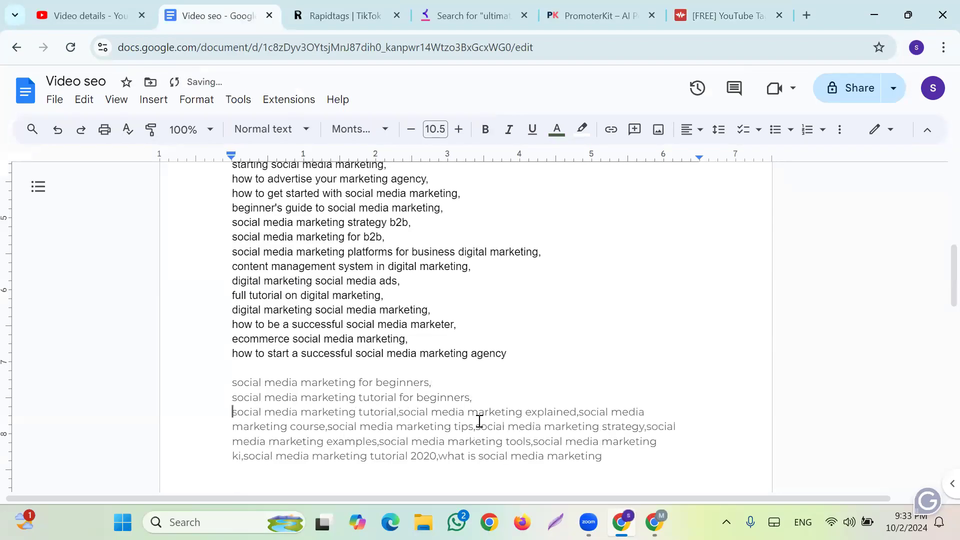
{"action": "left_click", "coordinate": [398, 412]}
{"action": "key", "text": "Return"}
{"action": "left_click", "coordinate": [413, 427]}
{"action": "key", "text": "Return"}
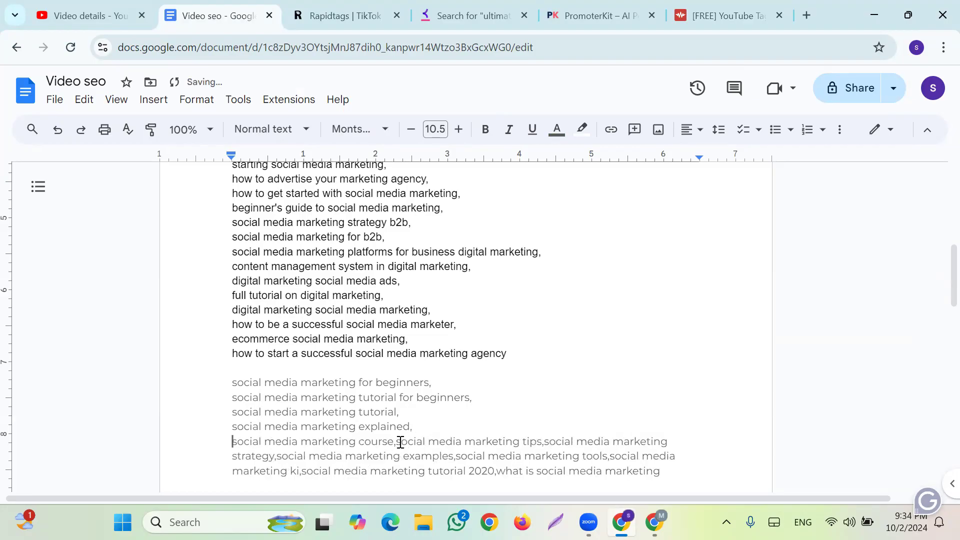
{"action": "left_click", "coordinate": [399, 443]}
{"action": "key", "text": "Return"}
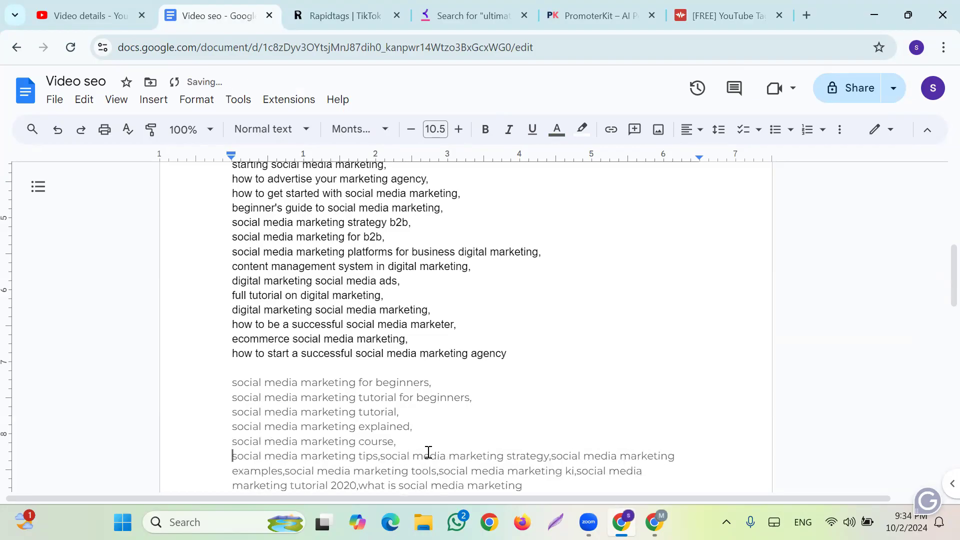
{"action": "left_click", "coordinate": [382, 458]}
{"action": "key", "text": "Return"}
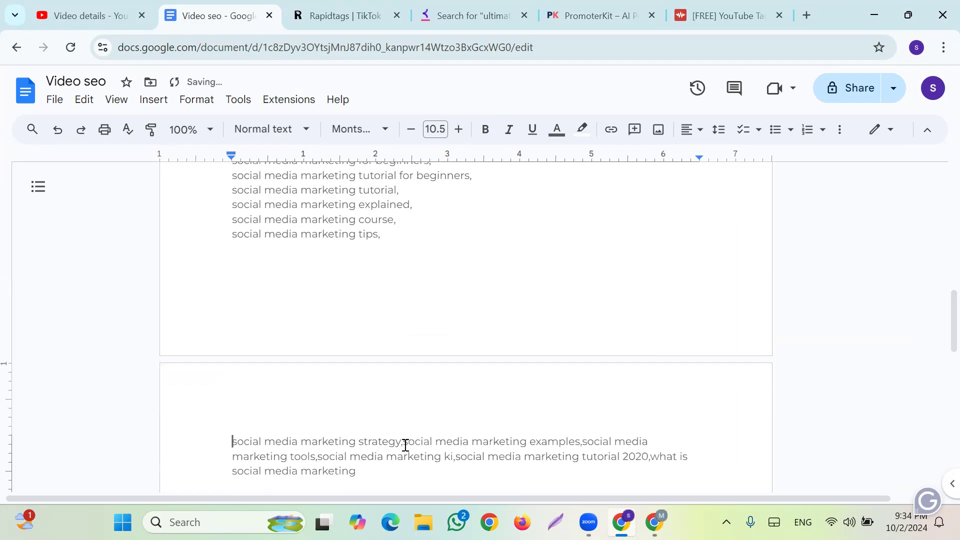
{"action": "left_click", "coordinate": [404, 442]}
{"action": "key", "text": "Return"}
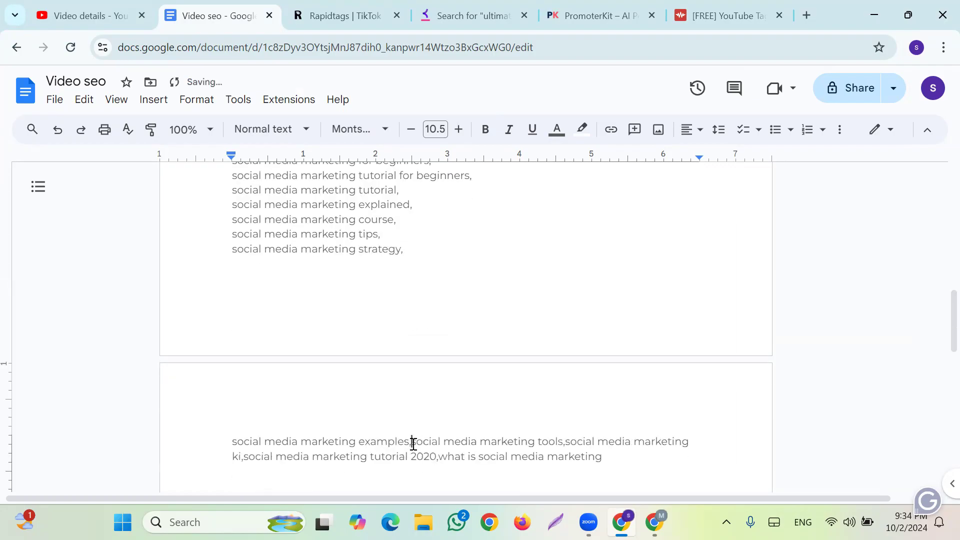
{"action": "left_click", "coordinate": [412, 442]}
{"action": "key", "text": "Return"}
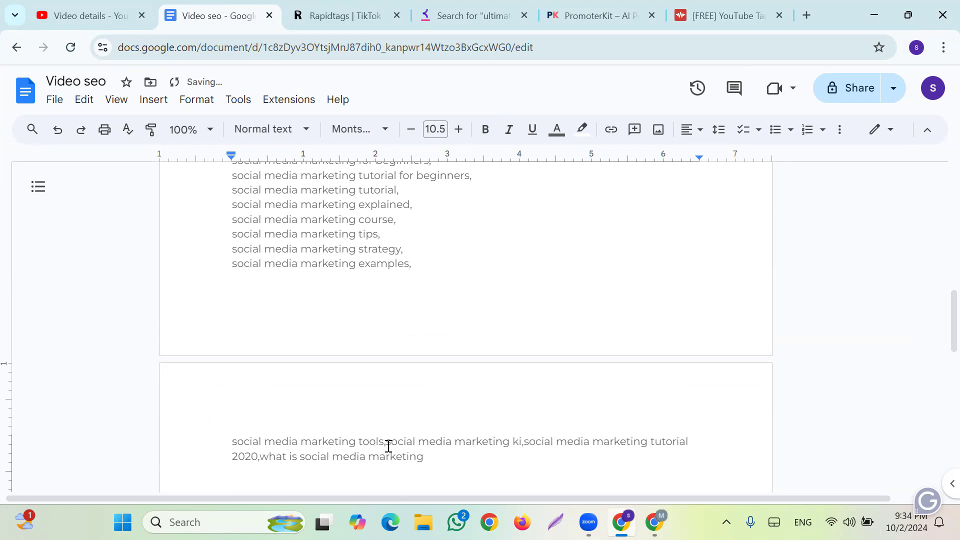
{"action": "key", "text": "Return"}
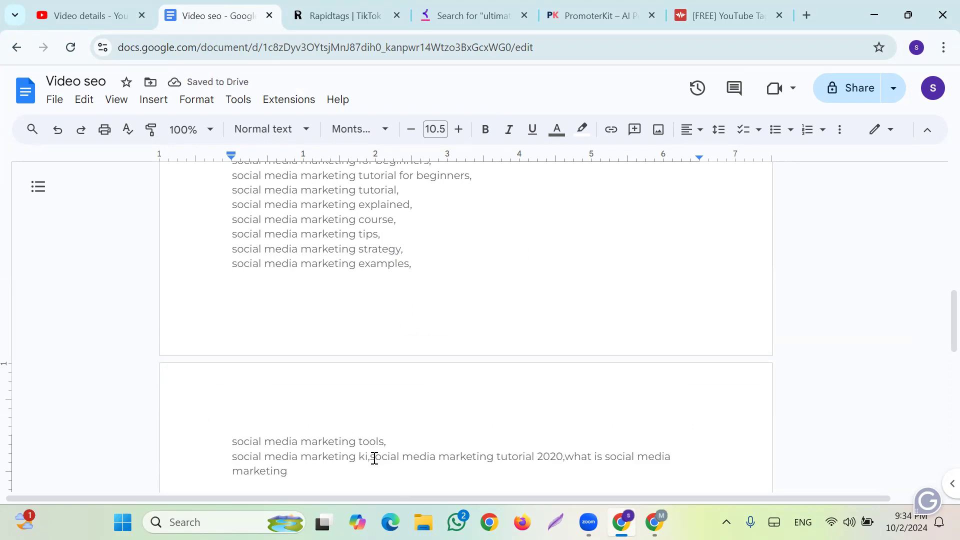
{"action": "key", "text": "Return"}
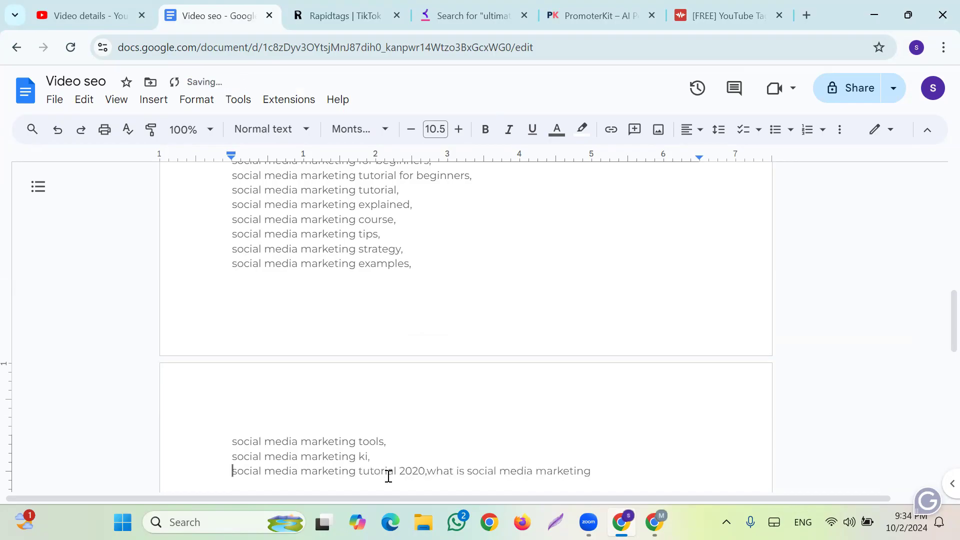
{"action": "left_click", "coordinate": [429, 472]}
{"action": "key", "text": "Return"}
{"action": "scroll", "coordinate": [392, 396], "scroll_direction": "down", "scroll_amount": 2}
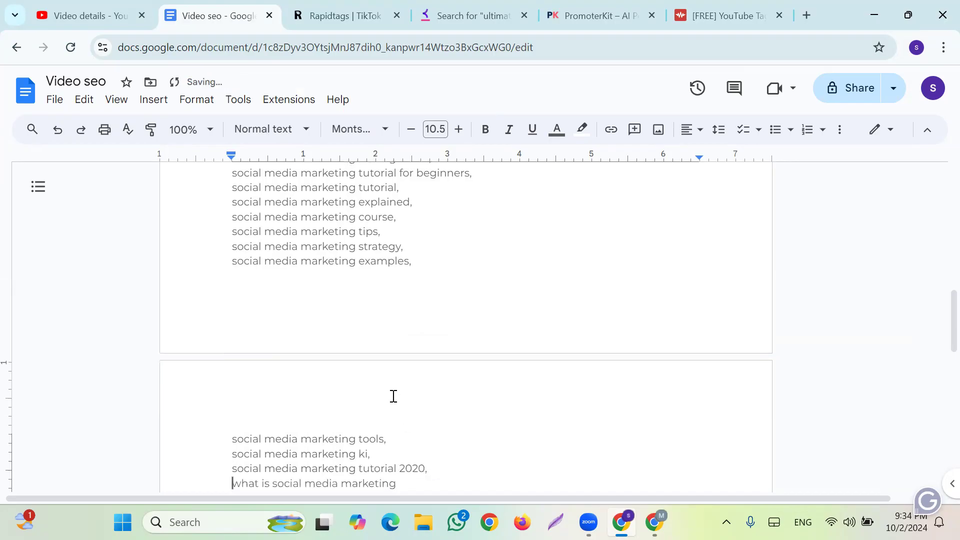
Step: Review the collected tags in the document, and switch to the video's details in YouTube Studio with the Tags field active
{"action": "scroll", "coordinate": [395, 417], "scroll_direction": "up", "scroll_amount": 15}
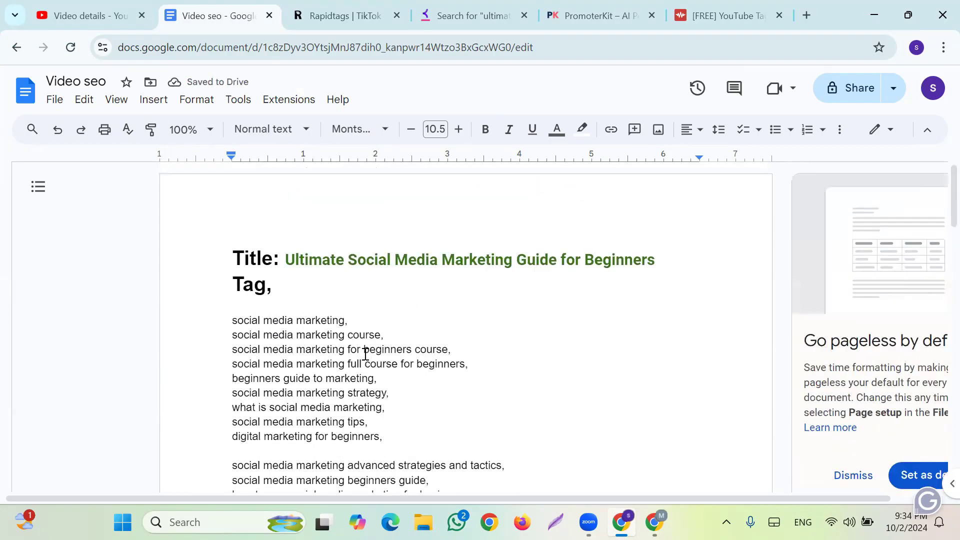
{"action": "scroll", "coordinate": [198, 447], "scroll_direction": "down", "scroll_amount": 2}
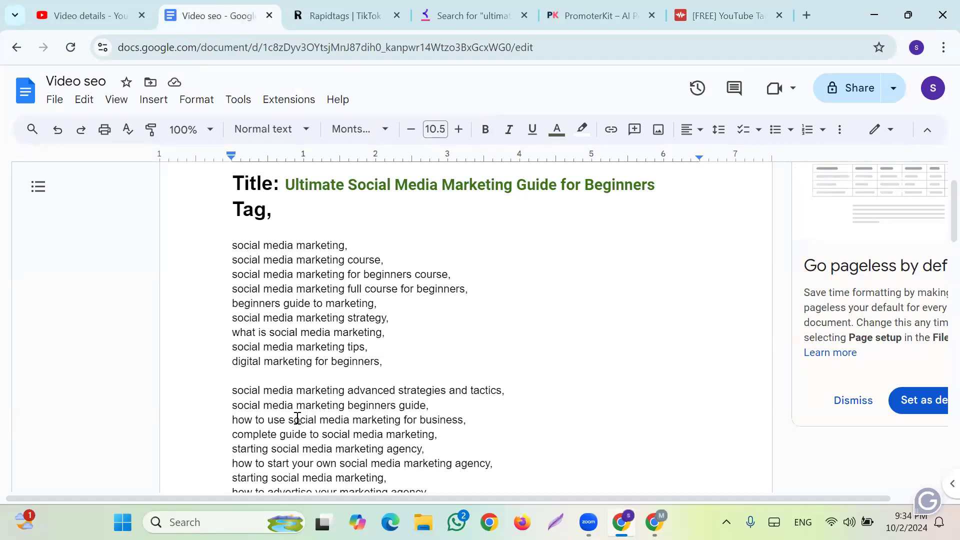
{"action": "scroll", "coordinate": [344, 335], "scroll_direction": "down", "scroll_amount": 12}
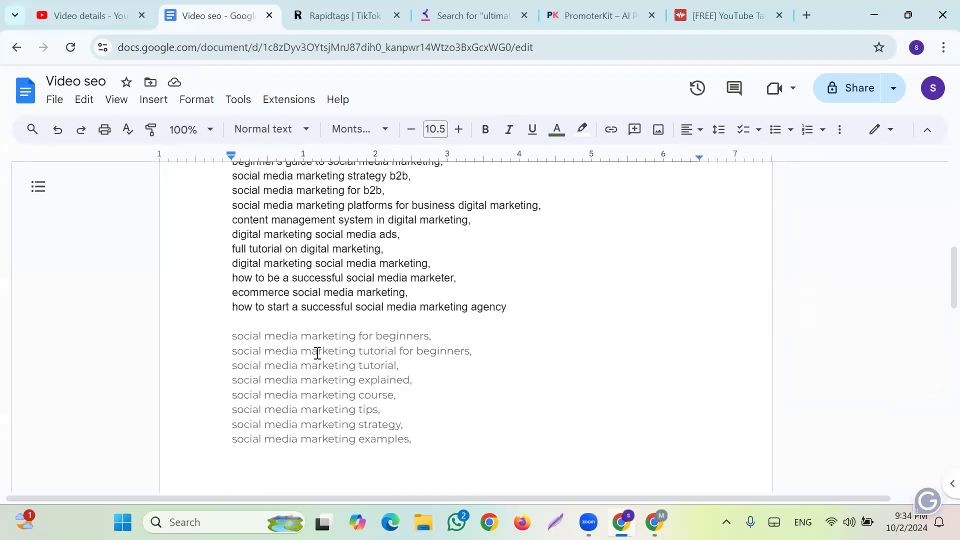
{"action": "scroll", "coordinate": [283, 384], "scroll_direction": "up", "scroll_amount": 7}
{"action": "scroll", "coordinate": [242, 395], "scroll_direction": "up", "scroll_amount": 7}
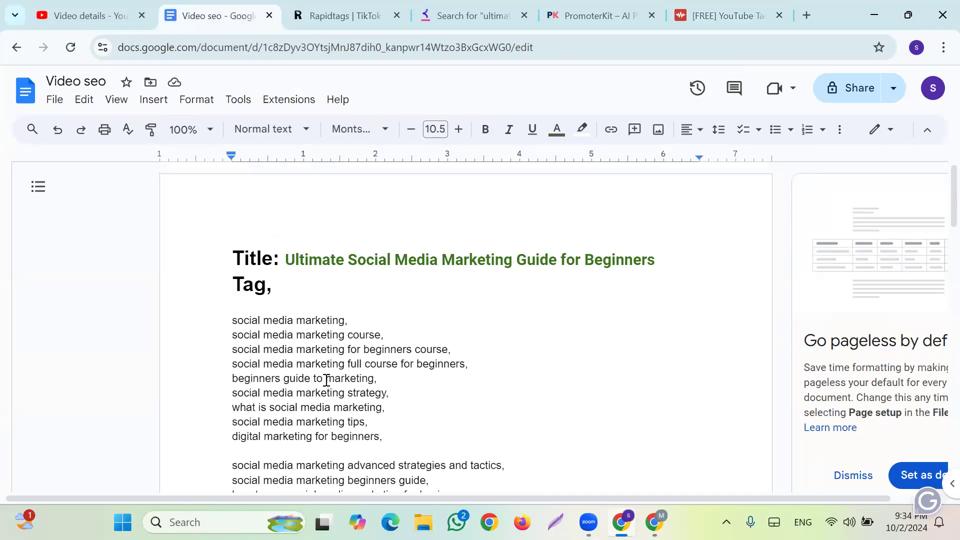
{"action": "left_click", "coordinate": [86, 21]}
{"action": "scroll", "coordinate": [242, 278], "scroll_direction": "down", "scroll_amount": 20}
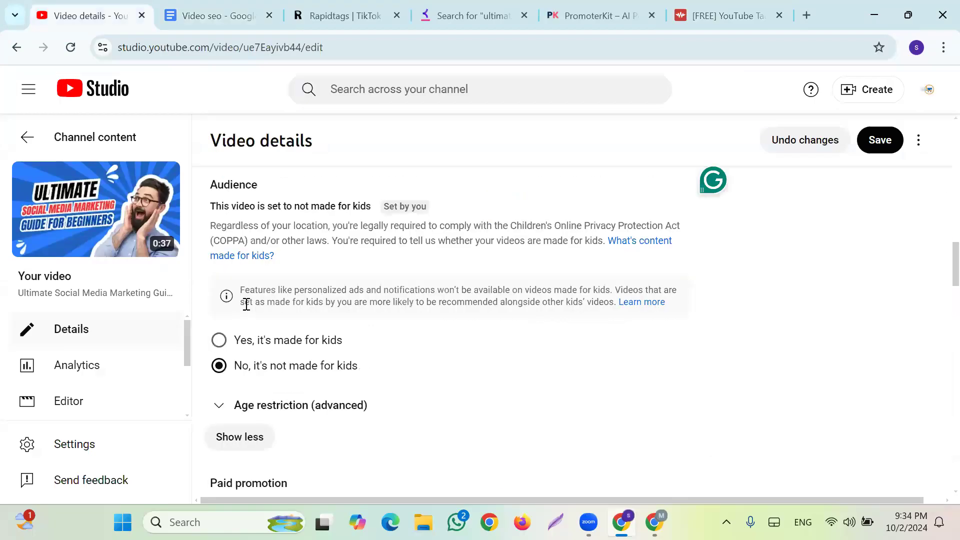
{"action": "scroll", "coordinate": [309, 342], "scroll_direction": "up", "scroll_amount": 3}
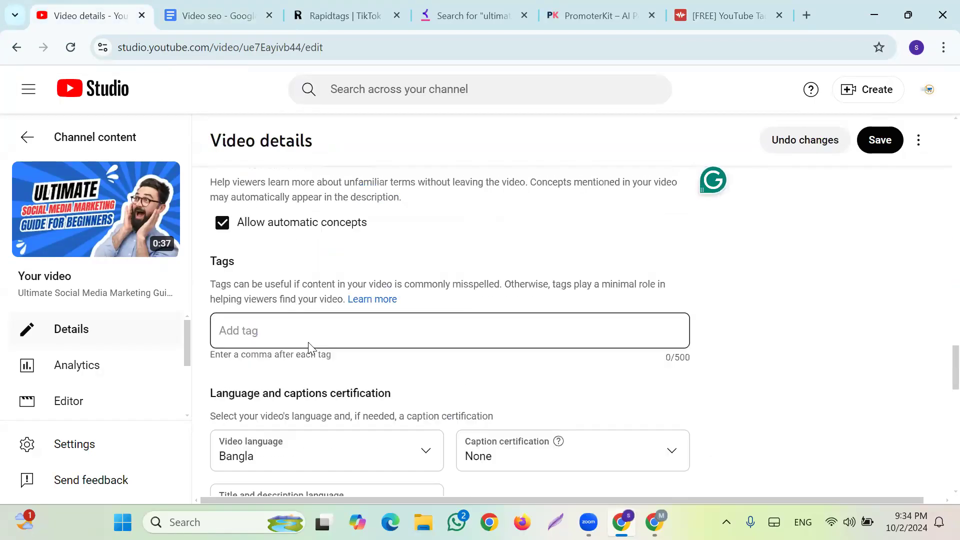
{"action": "left_click", "coordinate": [226, 327]}
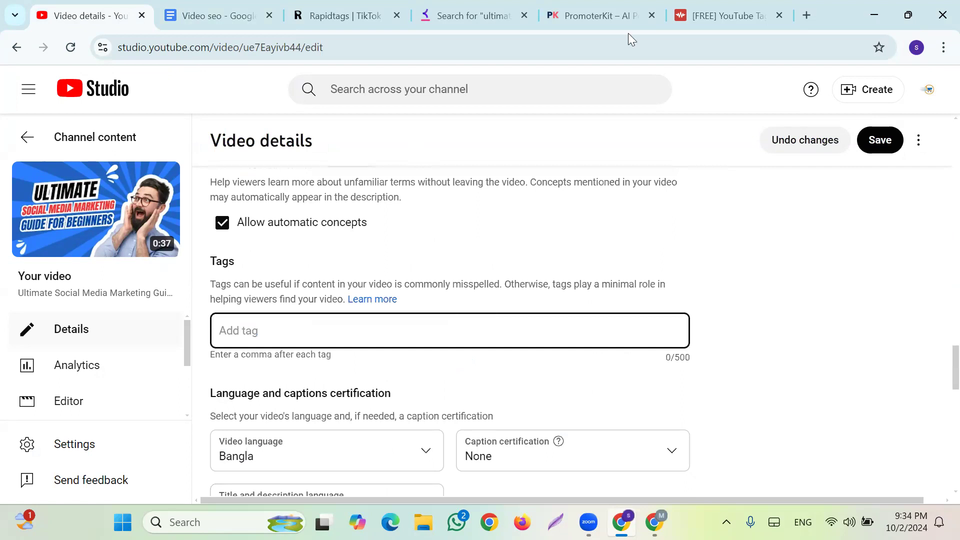
Step: Copy "social media marketing full course for beginners" from the Video seo document and add it as a tag in YouTube Studio
{"action": "left_click", "coordinate": [224, 22]}
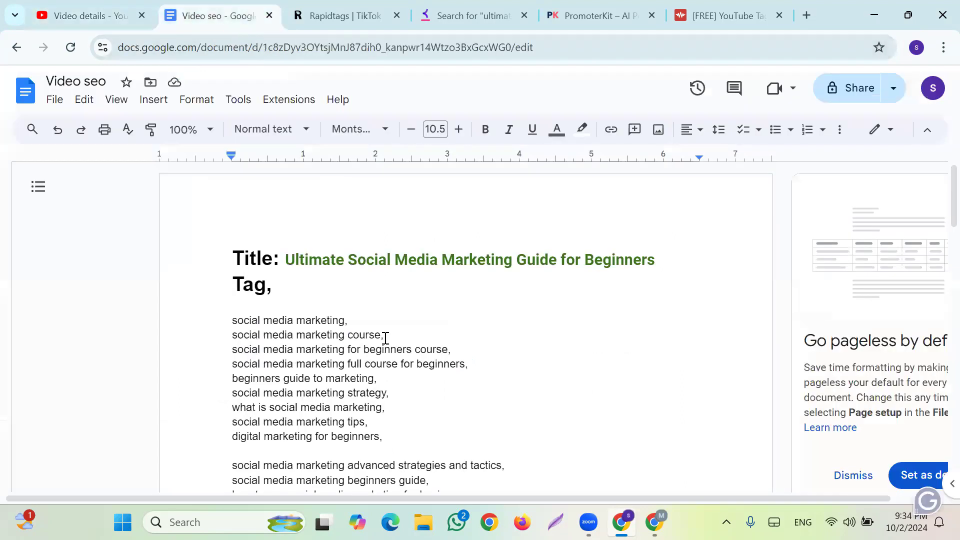
{"action": "left_click_drag", "start_coordinate": [441, 349], "coordinate": [447, 350]}
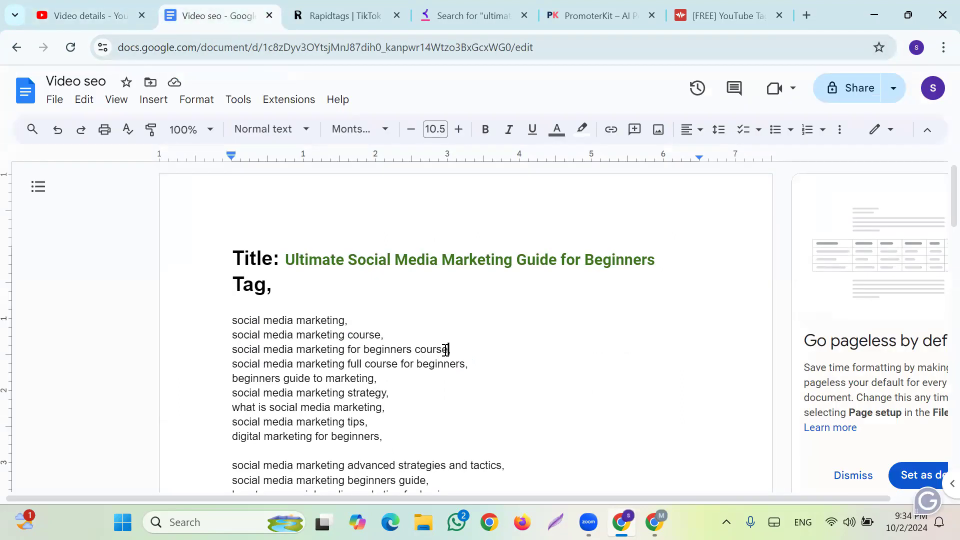
{"action": "left_click_drag", "start_coordinate": [235, 367], "coordinate": [464, 369]}
{"action": "key", "text": "ctrl+c"}
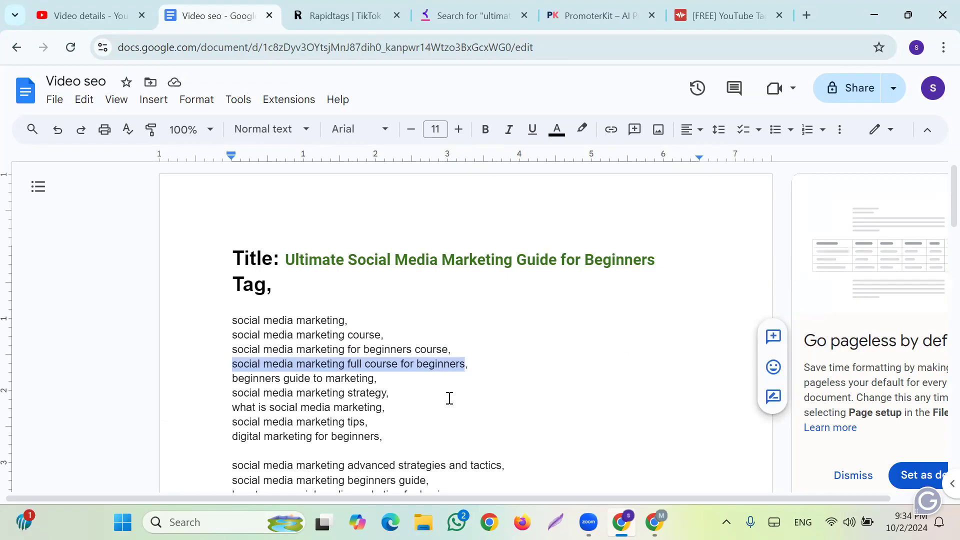
{"action": "left_click", "coordinate": [90, 20]}
{"action": "key", "text": "ctrl+v"}
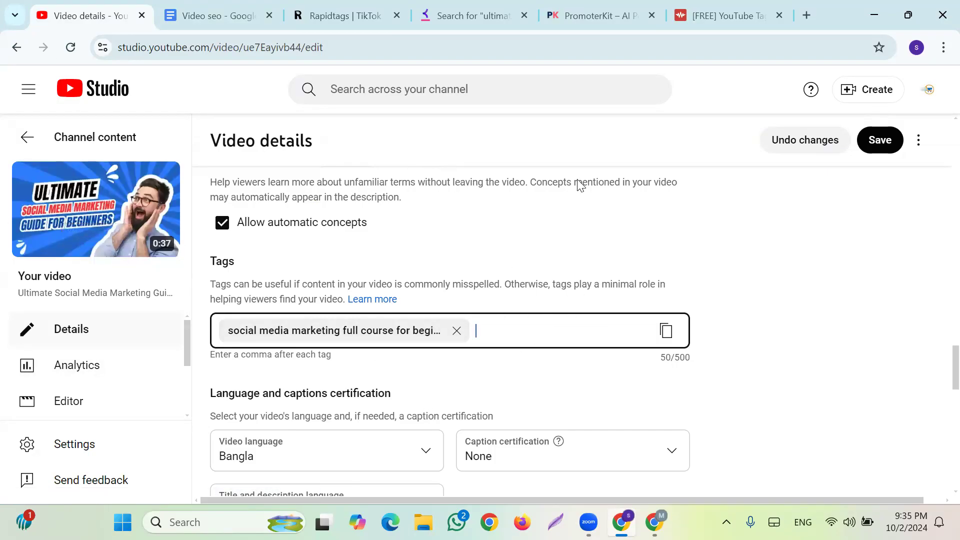
Step: Search Google for "vidiq" in a new browser tab and open the Chrome Web Store page of vidIQ Vision for YouTube
{"action": "left_click", "coordinate": [804, 16]}
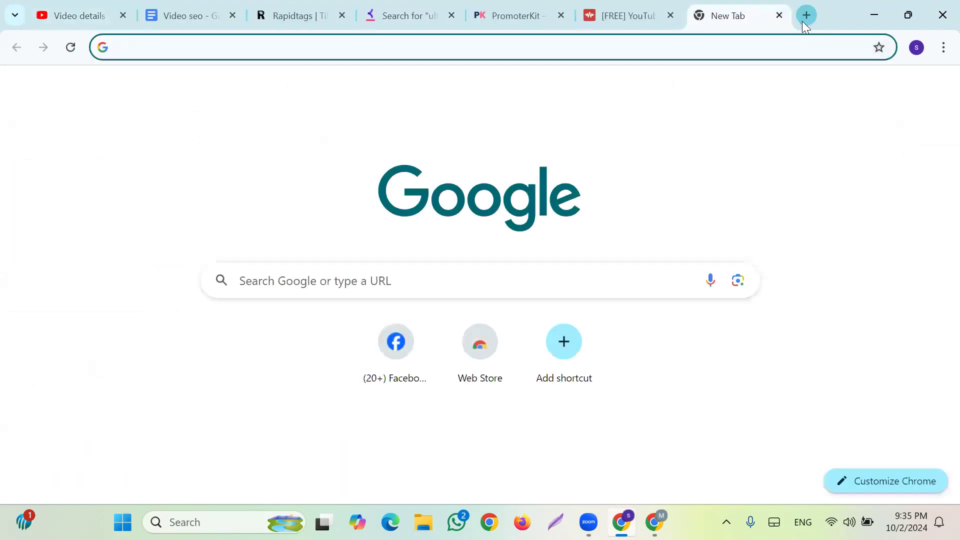
{"action": "type", "text": "vid"}
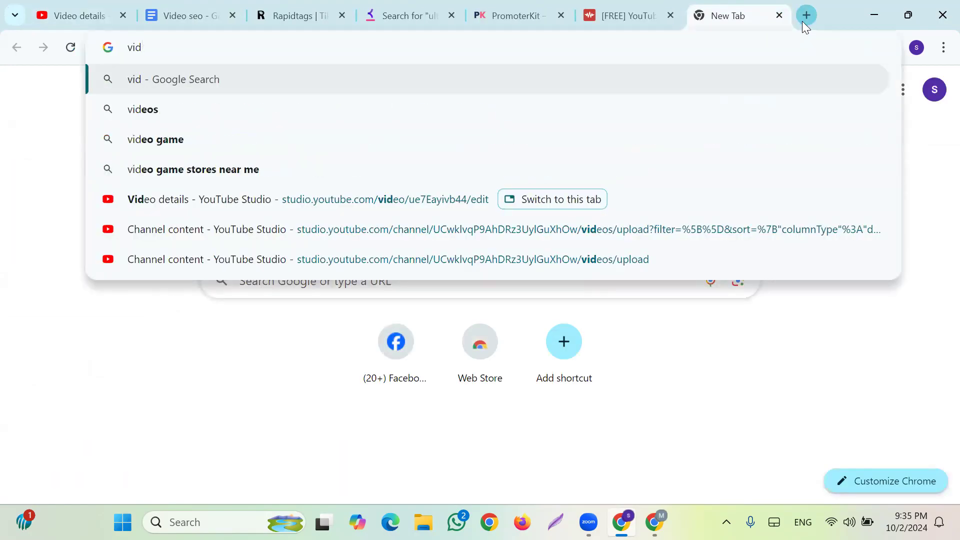
{"action": "type", "text": "iq"}
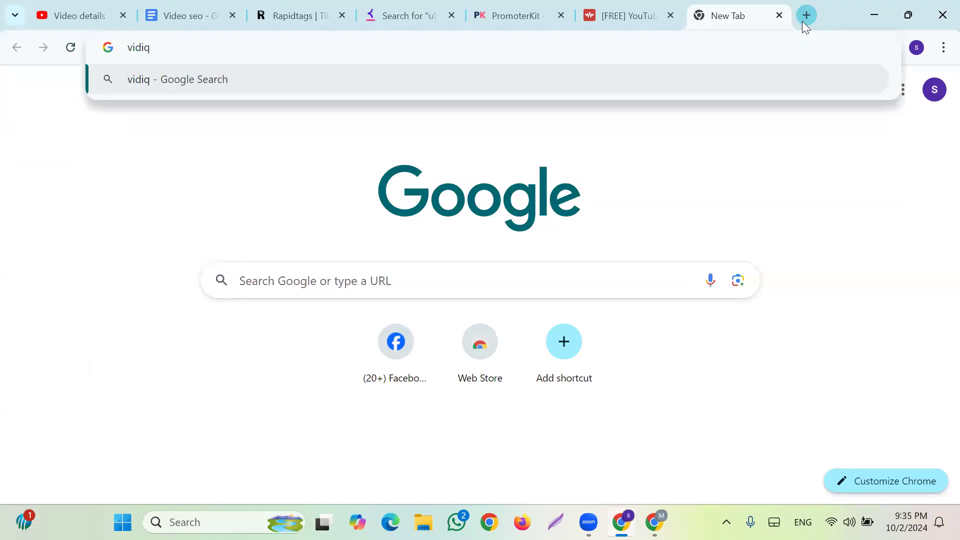
{"action": "key", "text": "Return"}
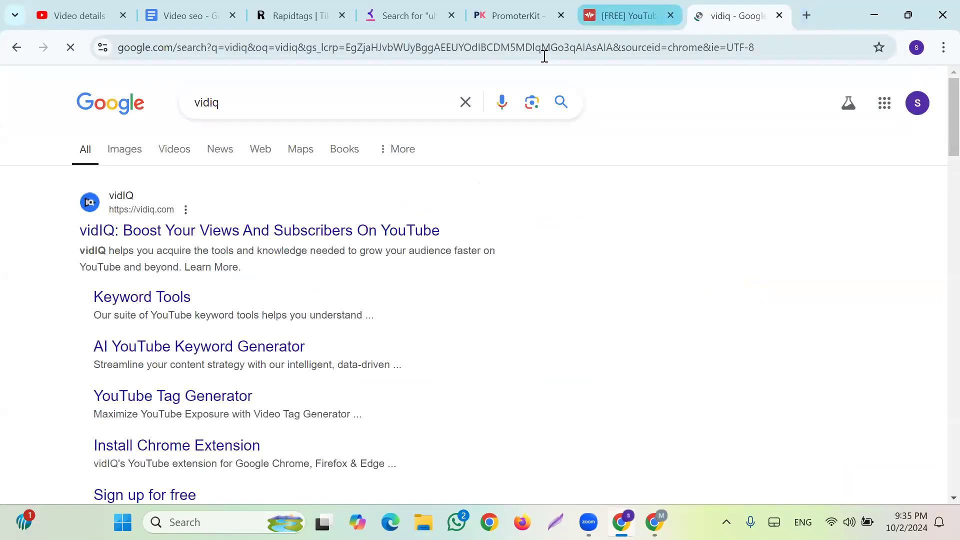
{"action": "scroll", "coordinate": [236, 314], "scroll_direction": "down", "scroll_amount": 5}
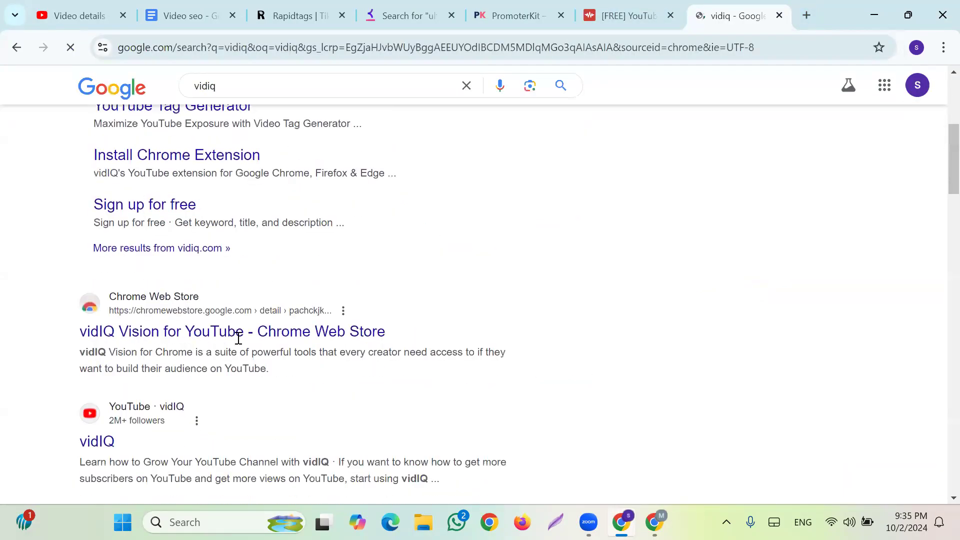
{"action": "left_click", "coordinate": [257, 320]}
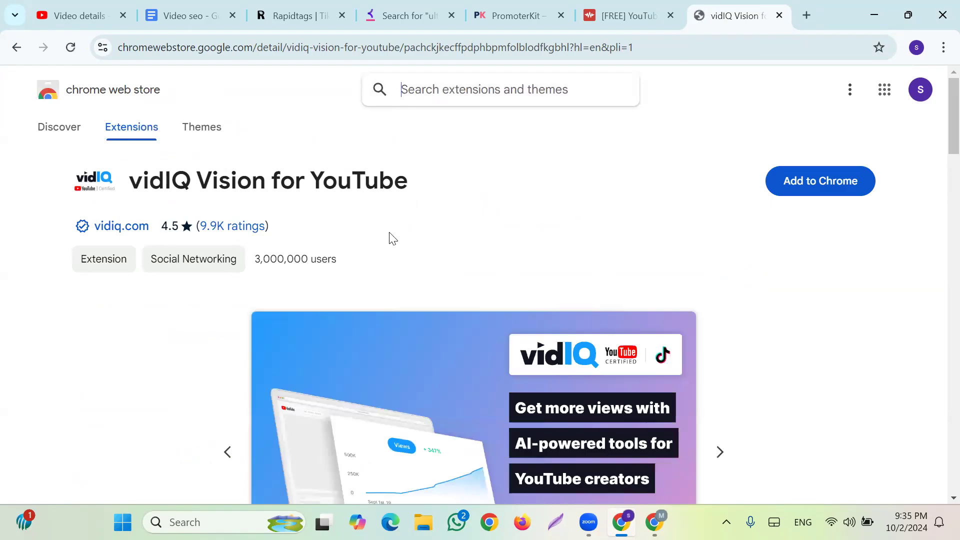
Step: Install the vidIQ Vision for YouTube extension in Chrome and accept its requested permissions
{"action": "left_click", "coordinate": [822, 182]}
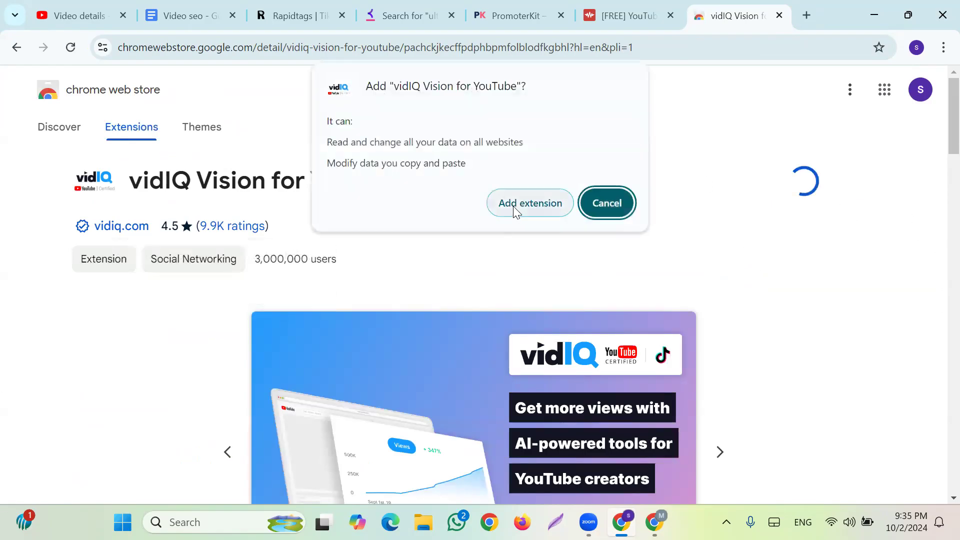
{"action": "left_click", "coordinate": [515, 211]}
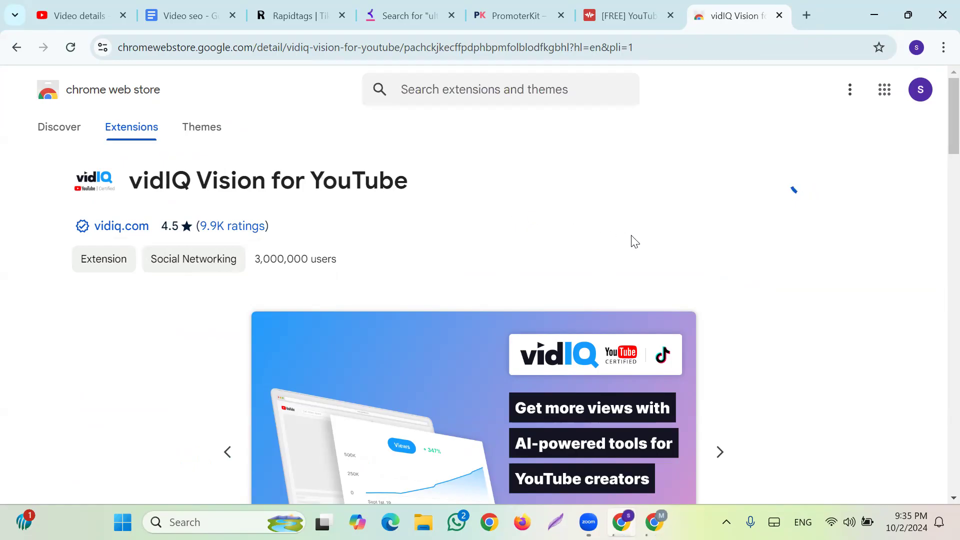
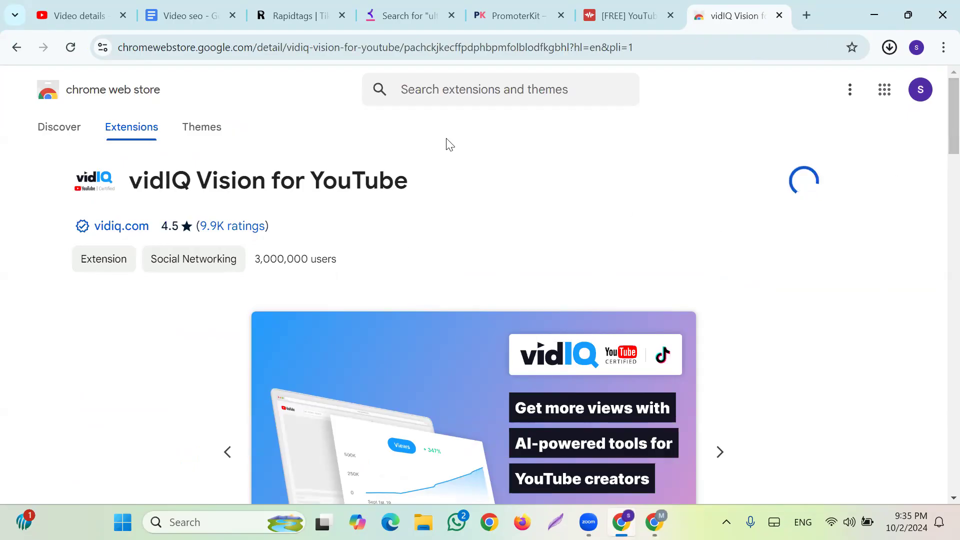
Step: Search the Chrome Web Store for "tubeb", open TubeBuddy for YouTube, and add that extension to Chrome
{"action": "left_click", "coordinate": [464, 91]}
{"action": "type", "text": "tube"}
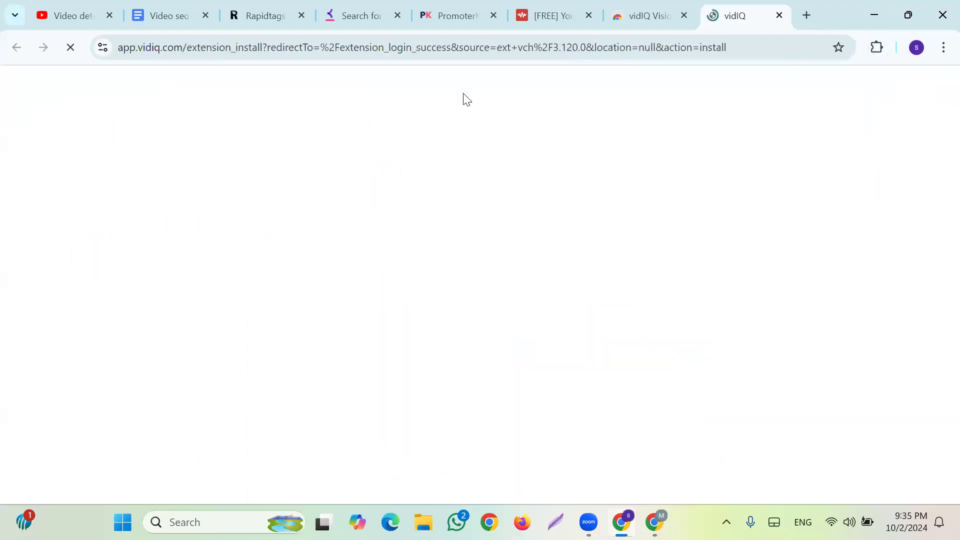
{"action": "left_click", "coordinate": [545, 19]}
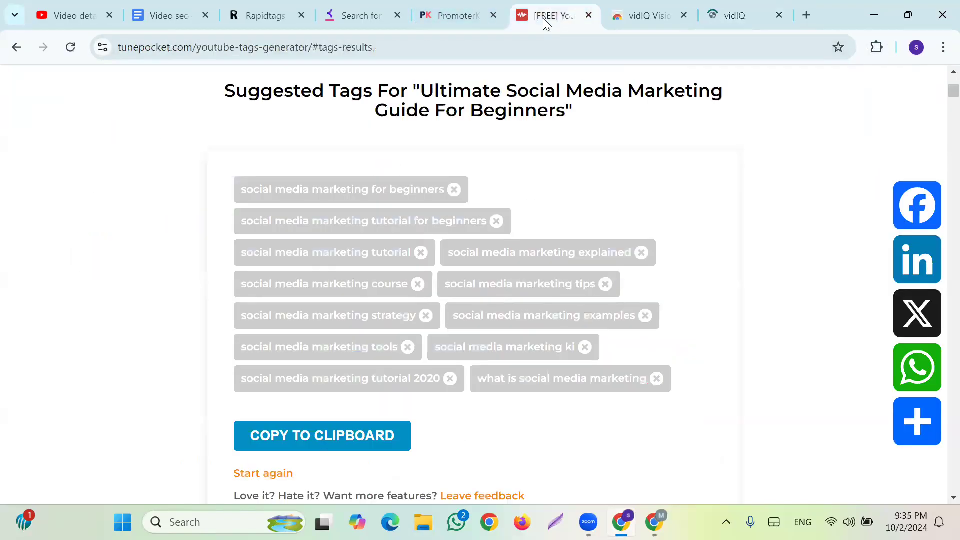
{"action": "left_click", "coordinate": [623, 15]}
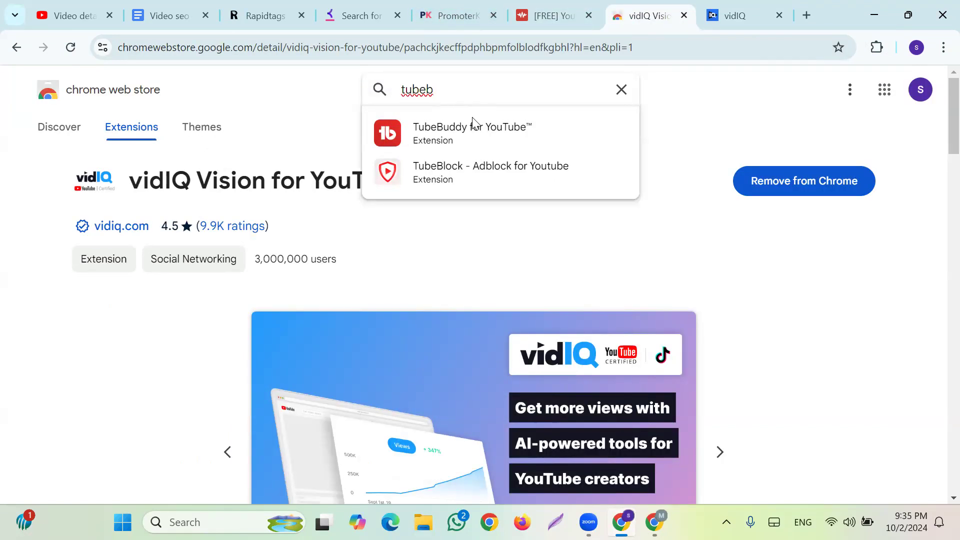
{"action": "left_click", "coordinate": [473, 125]}
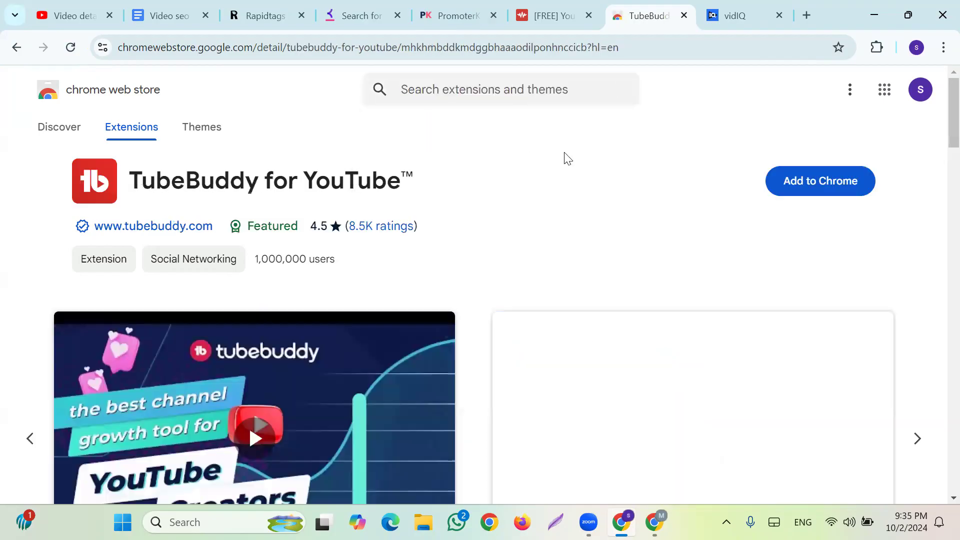
{"action": "left_click", "coordinate": [788, 180]}
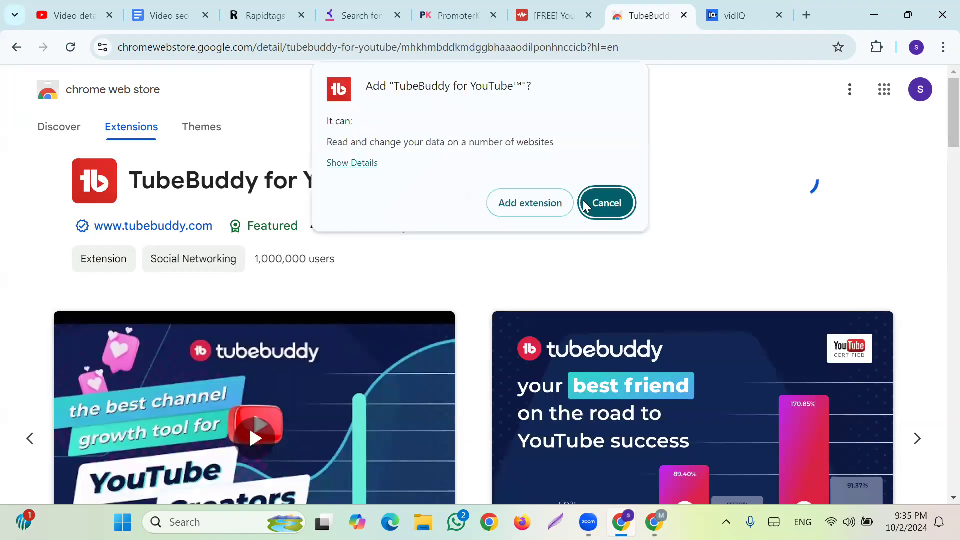
{"action": "left_click", "coordinate": [530, 202]}
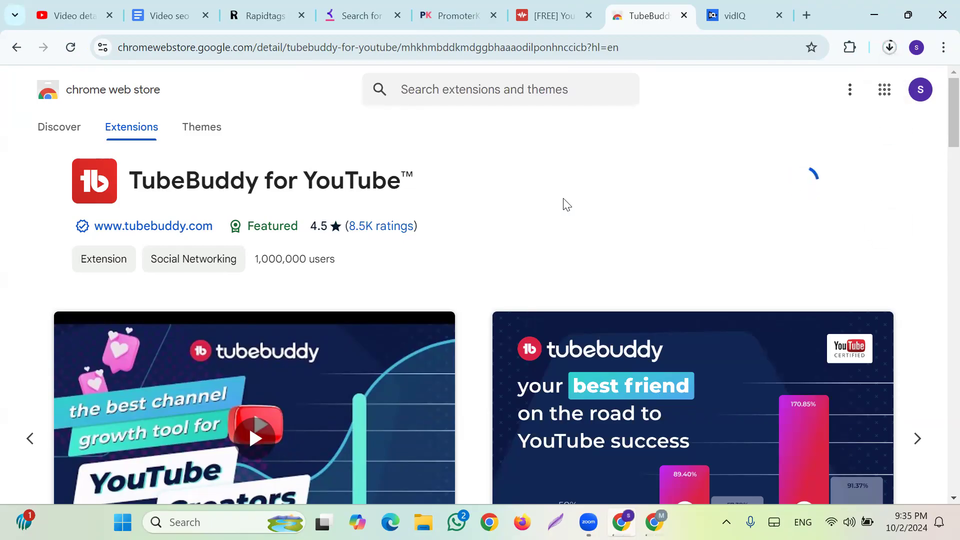
Step: Sign up for vidIQ from its installation page using the existing Google account
{"action": "left_click", "coordinate": [725, 19]}
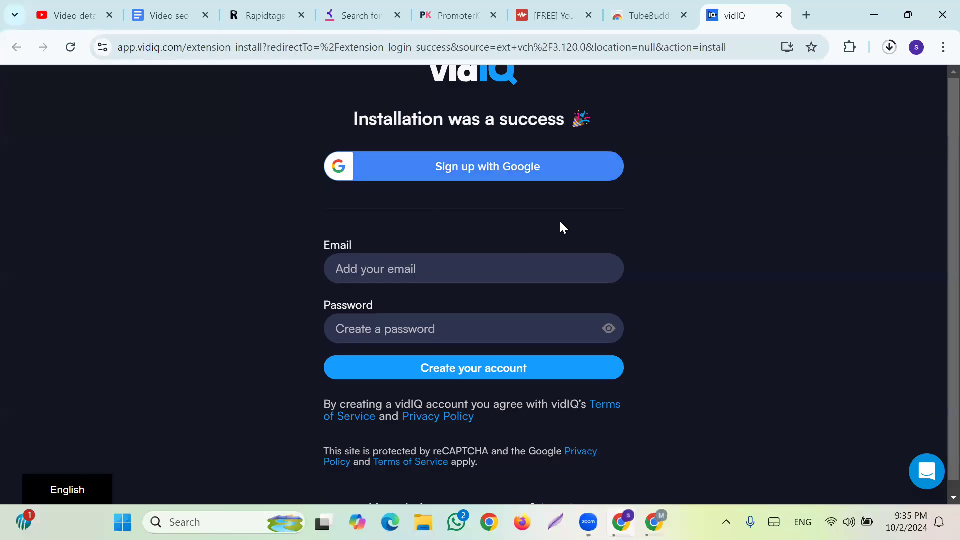
{"action": "left_click", "coordinate": [546, 173]}
{"action": "left_click", "coordinate": [544, 173]}
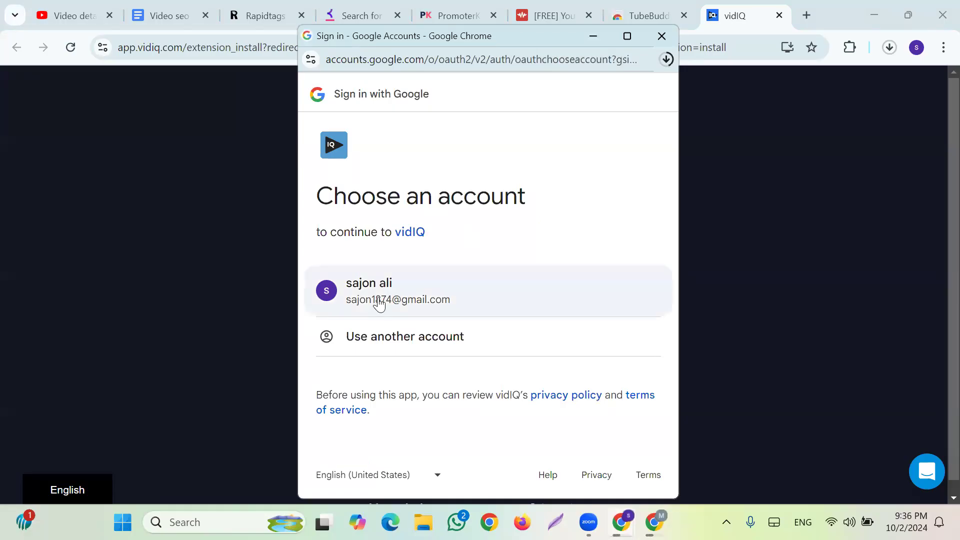
{"action": "left_click", "coordinate": [379, 302]}
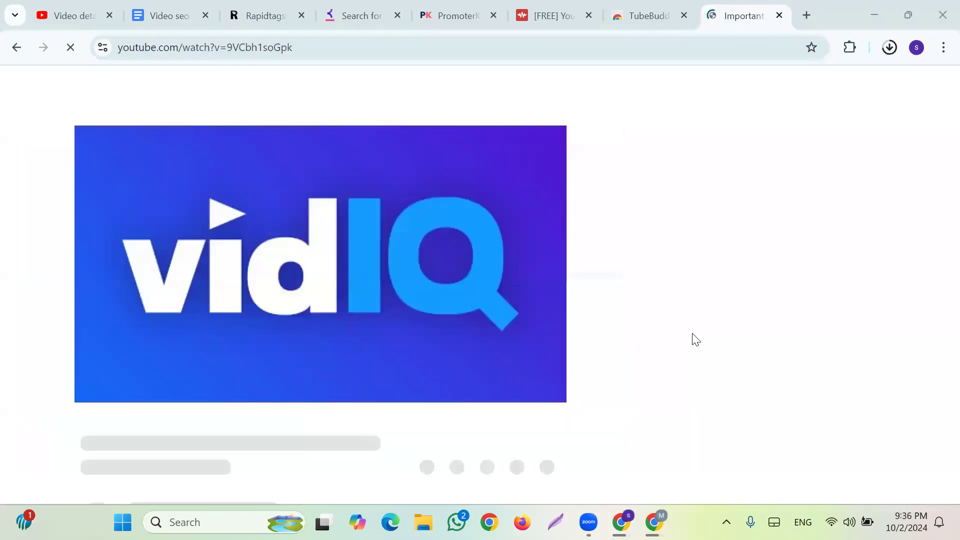
Step: Pause the vidIQ introduction video and pin the vidIQ Vision for YouTube extension in the browser
{"action": "left_click", "coordinate": [99, 394]}
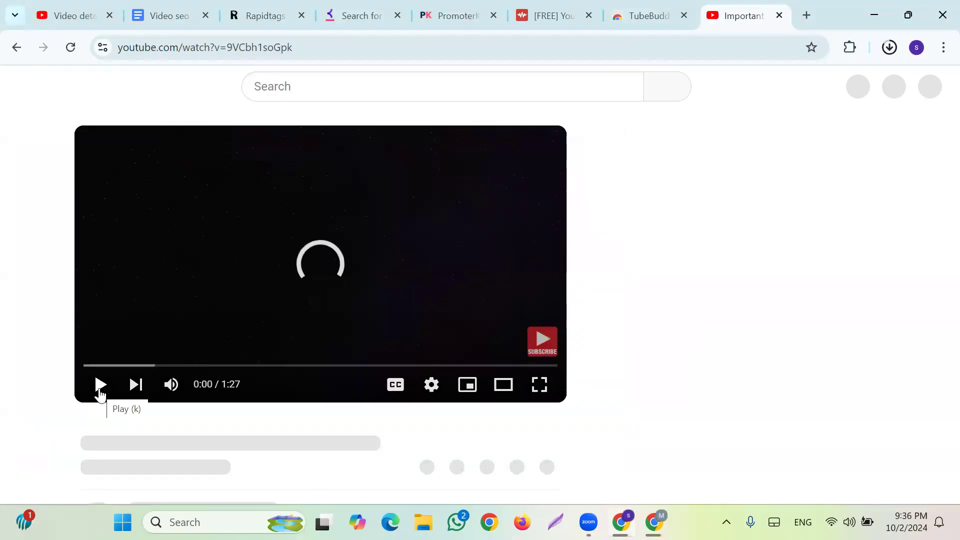
{"action": "left_click", "coordinate": [100, 394]}
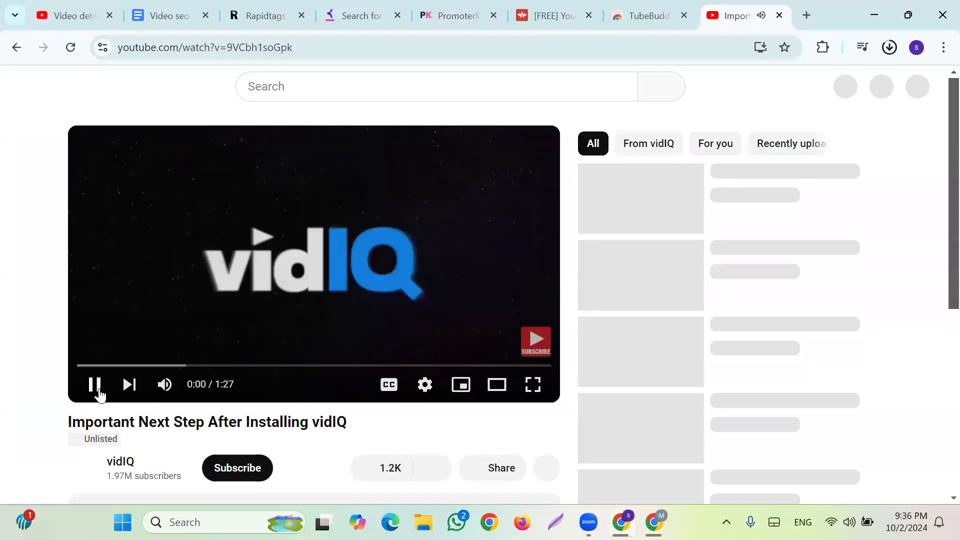
{"action": "left_click", "coordinate": [98, 393]}
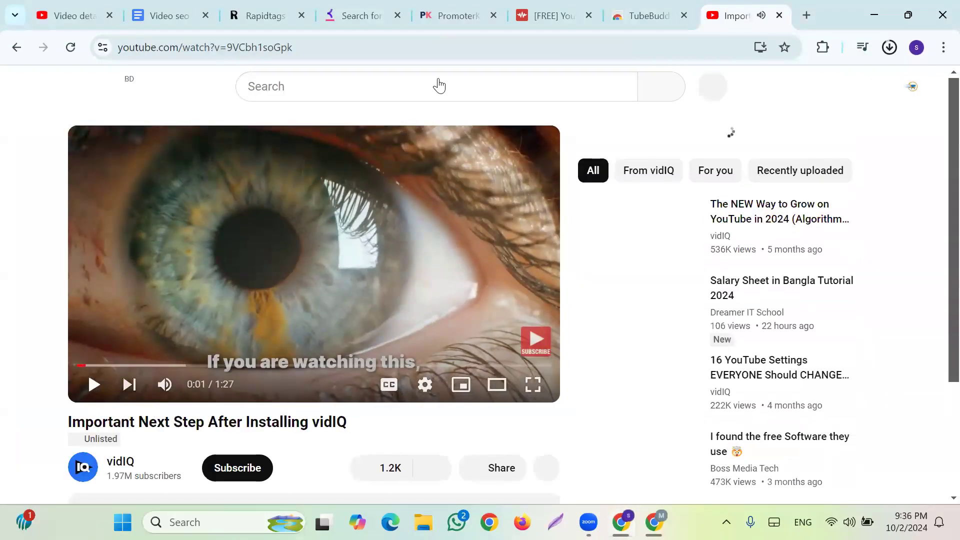
{"action": "left_click", "coordinate": [823, 48]}
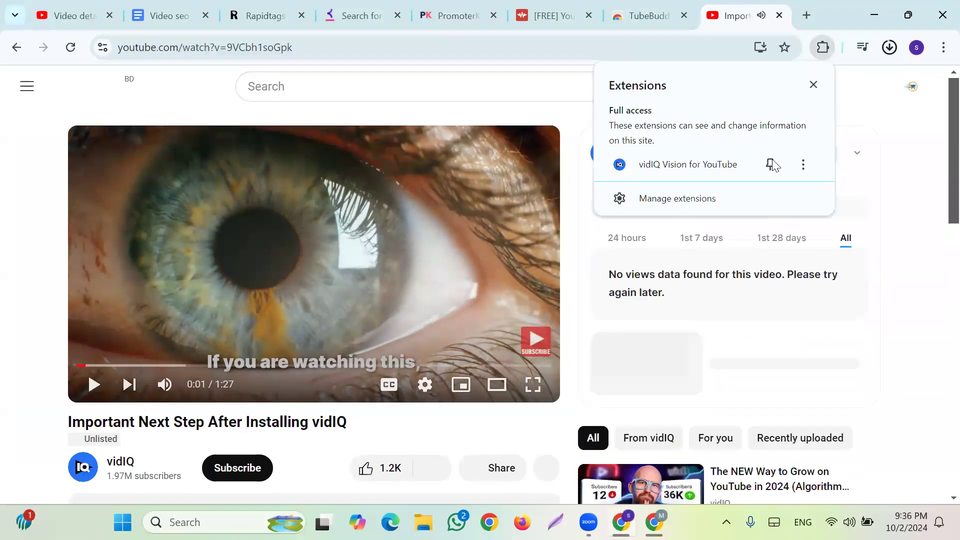
{"action": "left_click", "coordinate": [771, 165]}
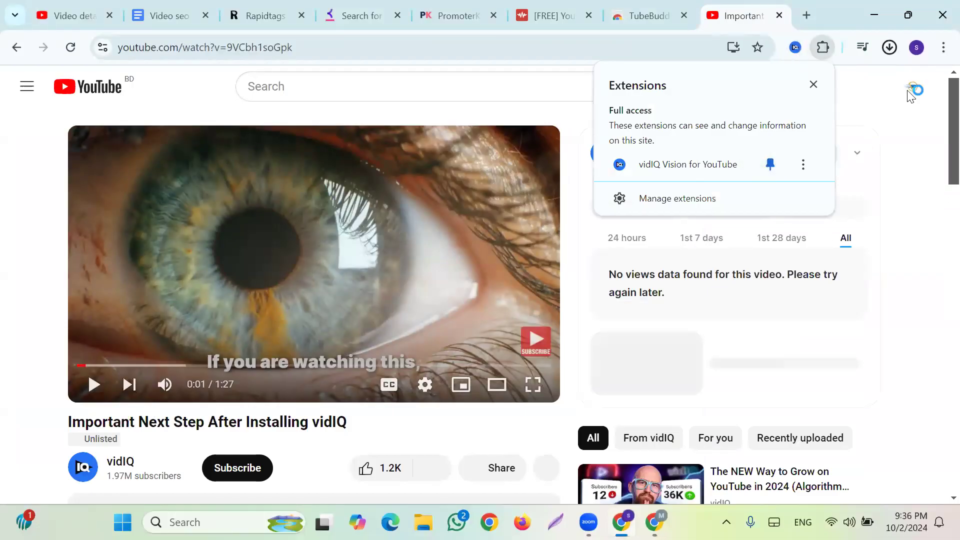
Step: Save the video's changed details in YouTube Studio and reload the page with the vidIQ extension active
{"action": "left_click", "coordinate": [89, 13]}
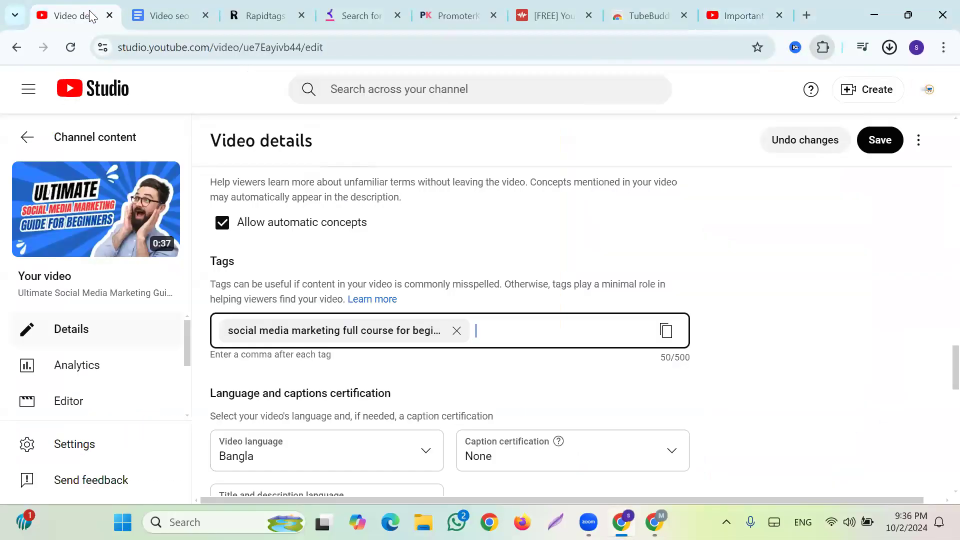
{"action": "left_click", "coordinate": [879, 140]}
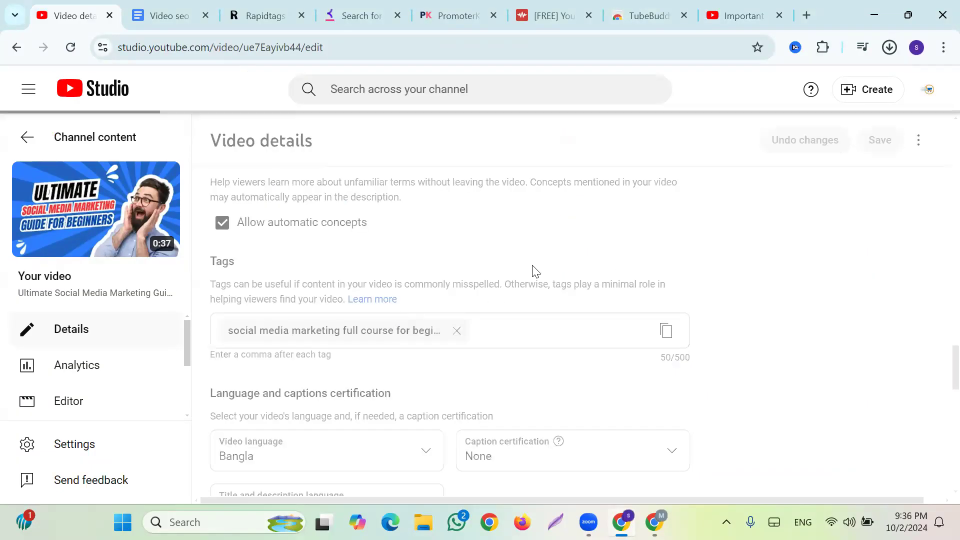
{"action": "left_click", "coordinate": [72, 50]}
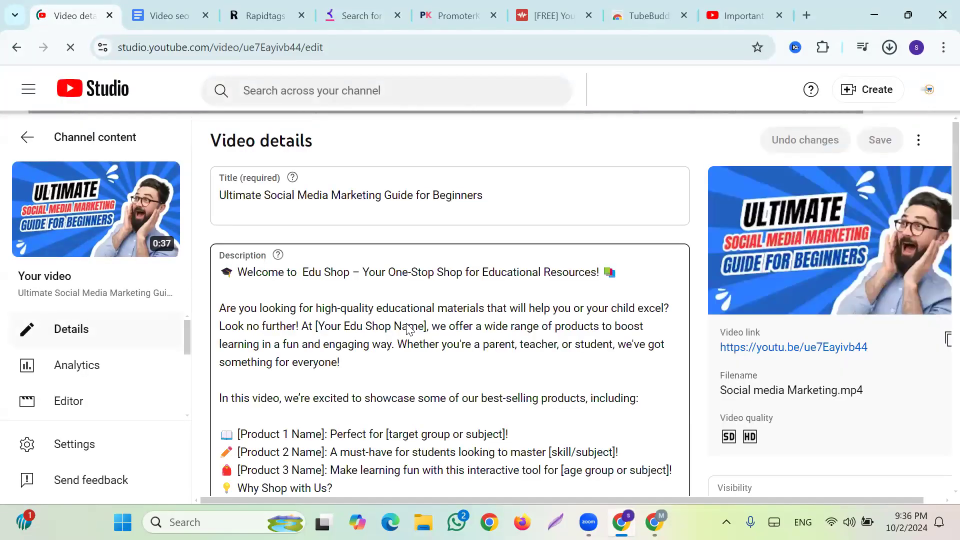
Step: Expand the additional options of the video details and place the cursor in the Tags field after the existing tag
{"action": "scroll", "coordinate": [322, 323], "scroll_direction": "down", "scroll_amount": 8}
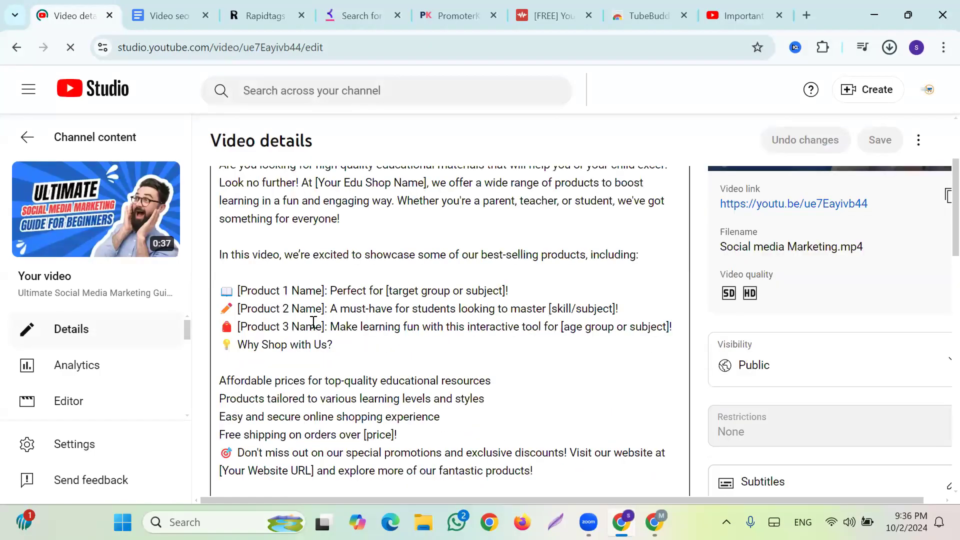
{"action": "scroll", "coordinate": [321, 324], "scroll_direction": "down", "scroll_amount": 10}
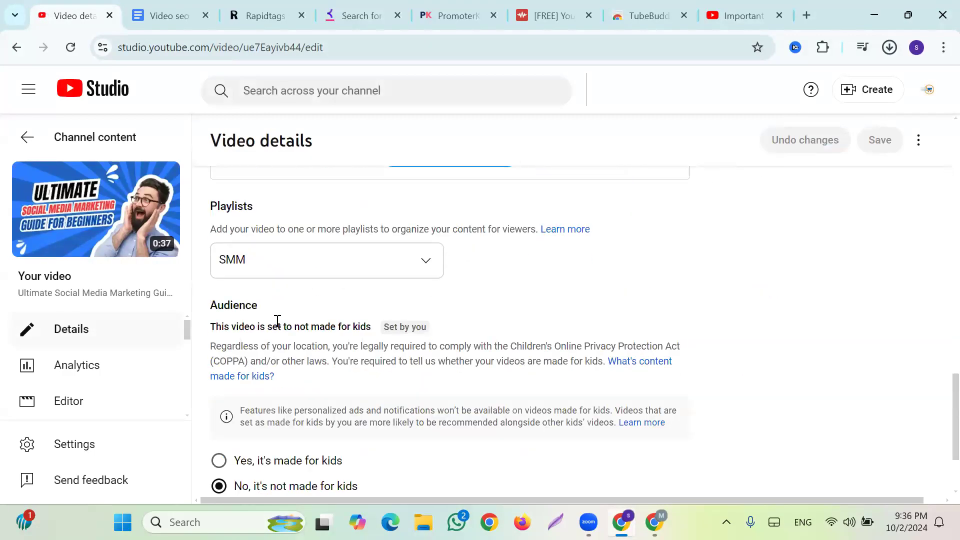
{"action": "scroll", "coordinate": [358, 345], "scroll_direction": "up", "scroll_amount": 5}
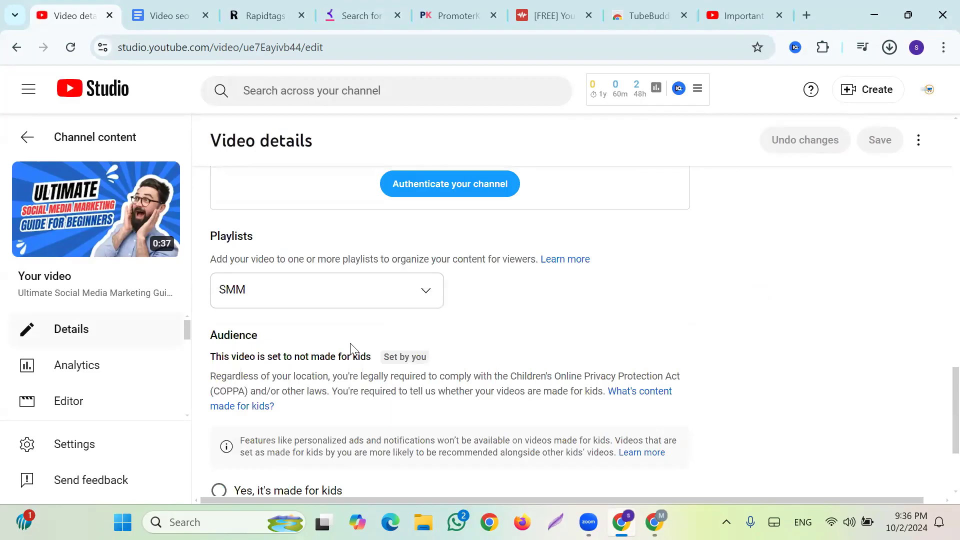
{"action": "scroll", "coordinate": [333, 400], "scroll_direction": "down", "scroll_amount": 4}
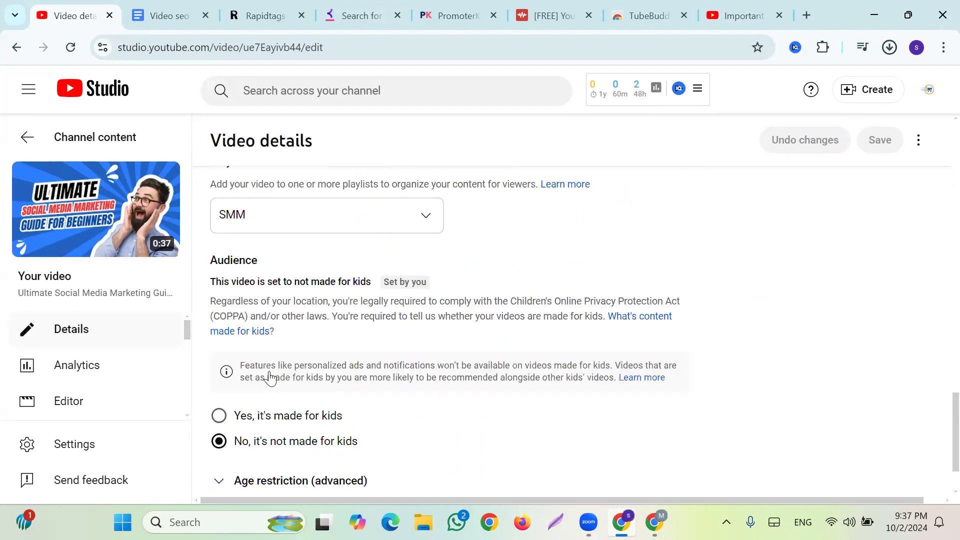
{"action": "scroll", "coordinate": [310, 360], "scroll_direction": "up", "scroll_amount": 10}
{"action": "scroll", "coordinate": [330, 344], "scroll_direction": "down", "scroll_amount": 10}
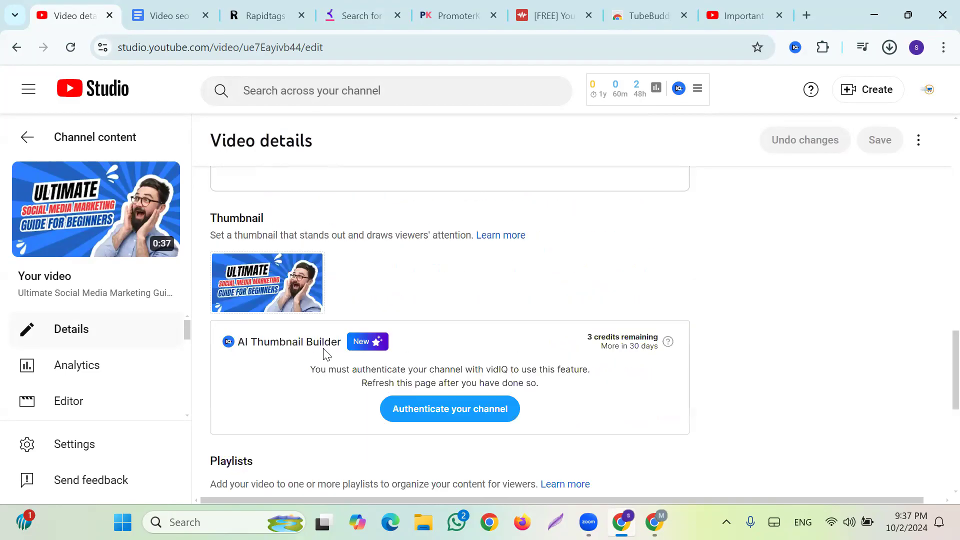
{"action": "left_click", "coordinate": [269, 441]}
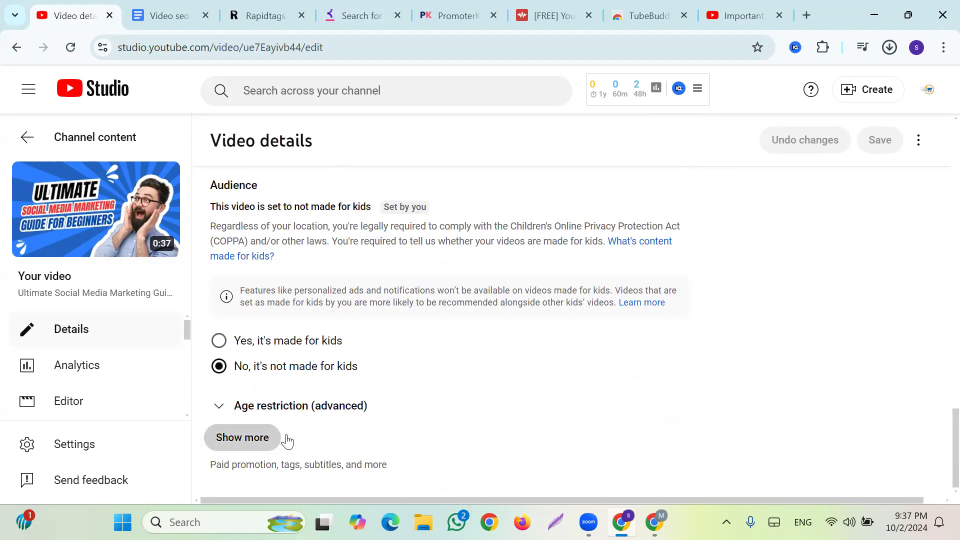
{"action": "scroll", "coordinate": [360, 345], "scroll_direction": "down", "scroll_amount": 6}
{"action": "scroll", "coordinate": [355, 362], "scroll_direction": "down", "scroll_amount": 8}
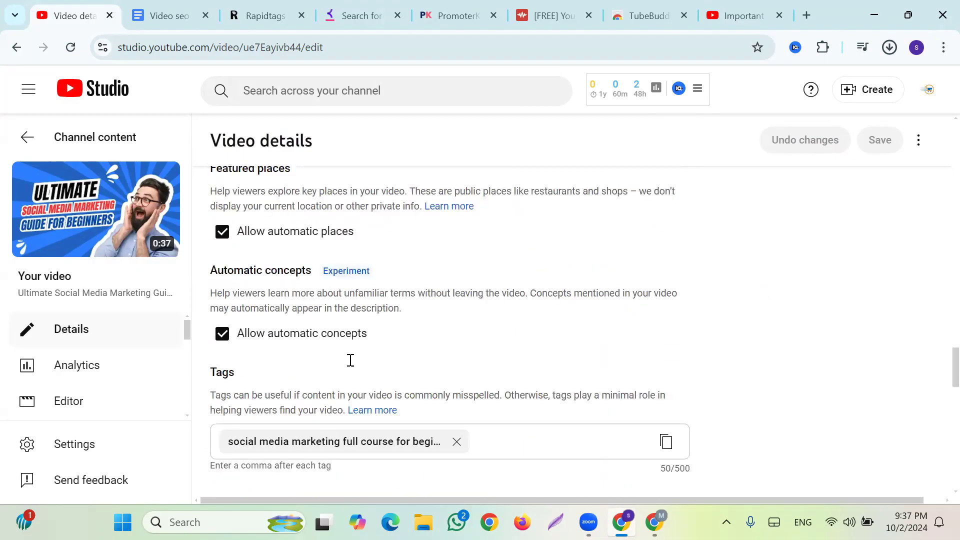
{"action": "left_click", "coordinate": [478, 255]}
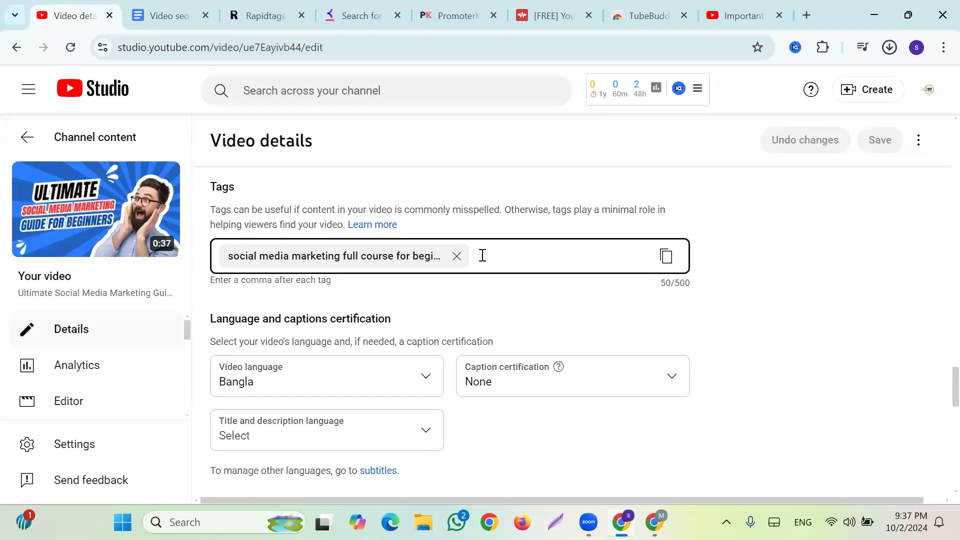
Step: Open the vidIQ tools list in YouTube Studio
{"action": "left_click", "coordinate": [680, 91]}
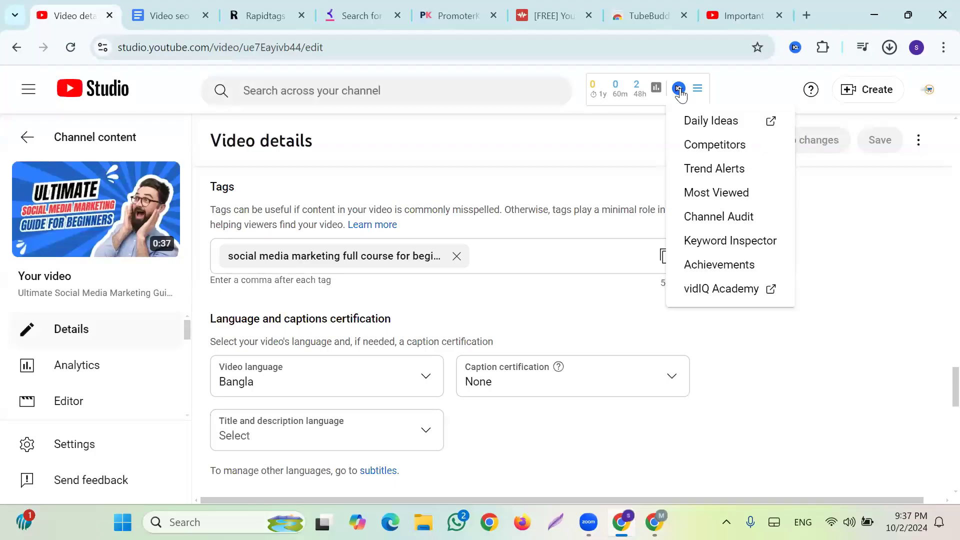
Step: Log out of the vidIQ extension account
{"action": "left_click", "coordinate": [795, 48]}
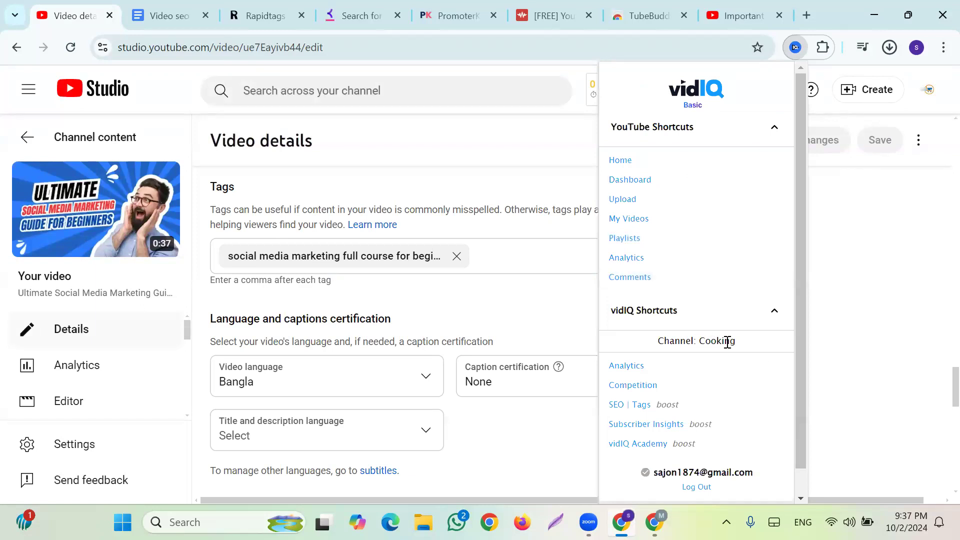
{"action": "scroll", "coordinate": [705, 295], "scroll_direction": "down", "scroll_amount": 1}
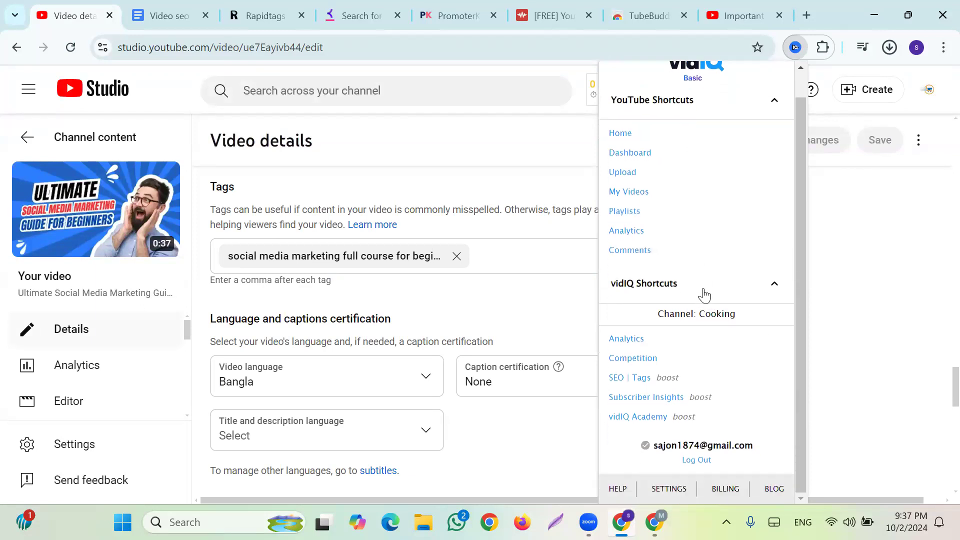
{"action": "left_click", "coordinate": [693, 461]}
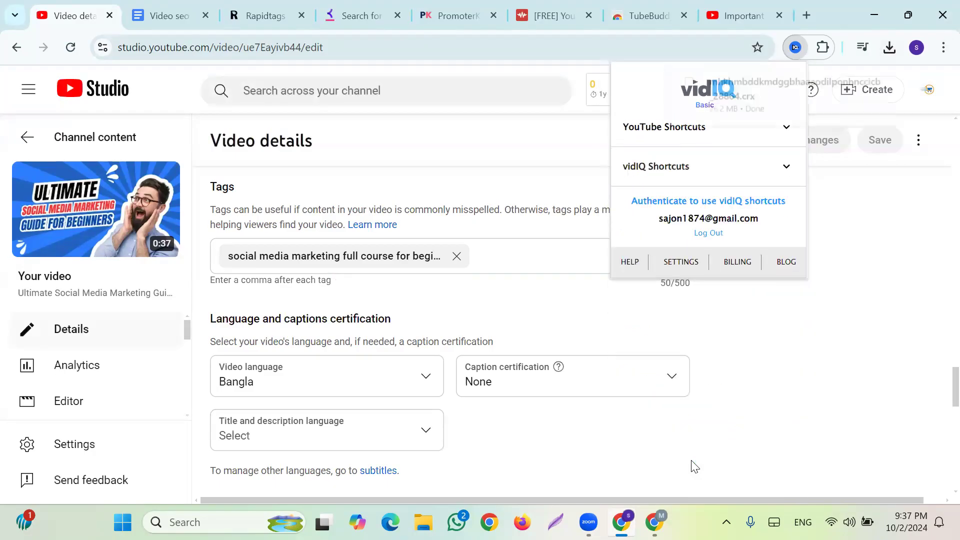
{"action": "left_click", "coordinate": [737, 270]}
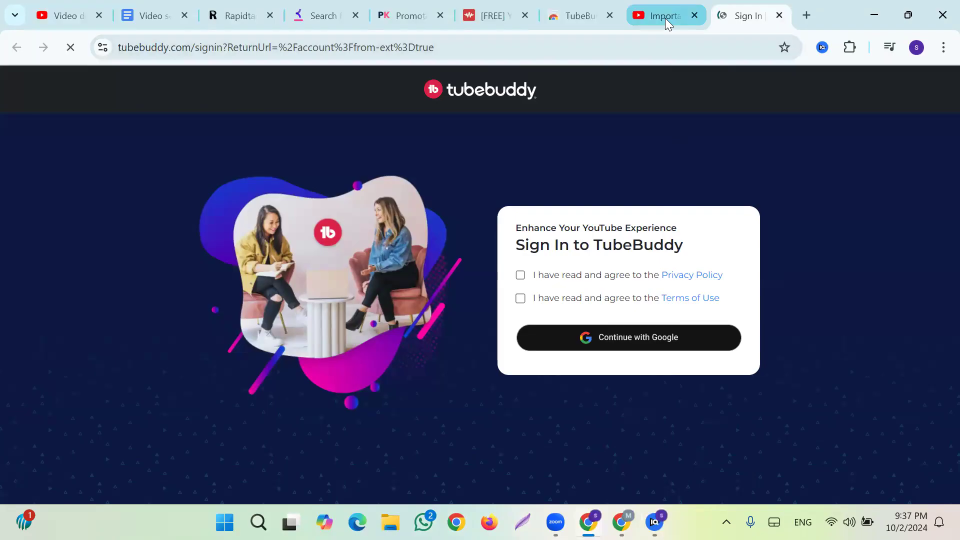
Step: Log back in to vidIQ with the Google account from the "Important Next Step After Installing vidIQ" video page
{"action": "left_click", "coordinate": [665, 17]}
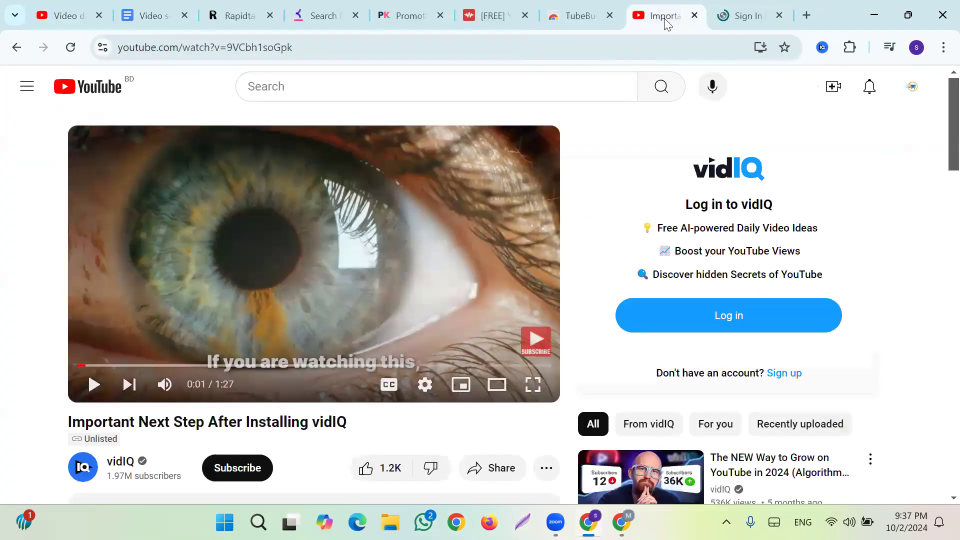
{"action": "left_click", "coordinate": [730, 323]}
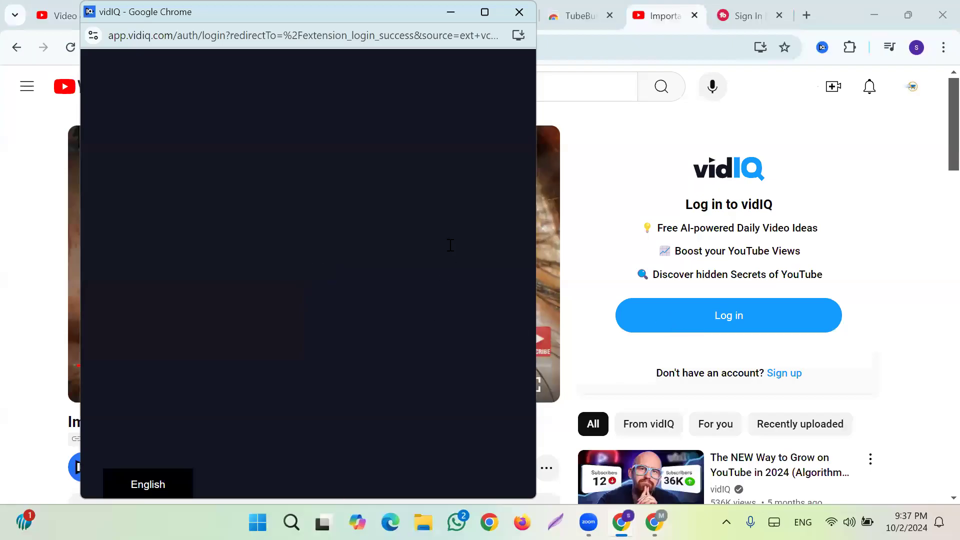
{"action": "left_click", "coordinate": [360, 169]}
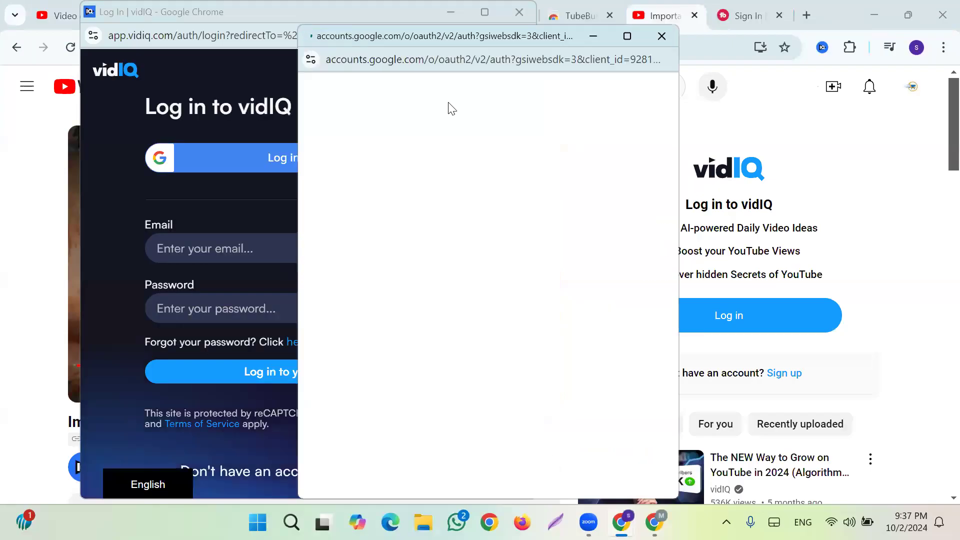
{"action": "left_click", "coordinate": [406, 293]}
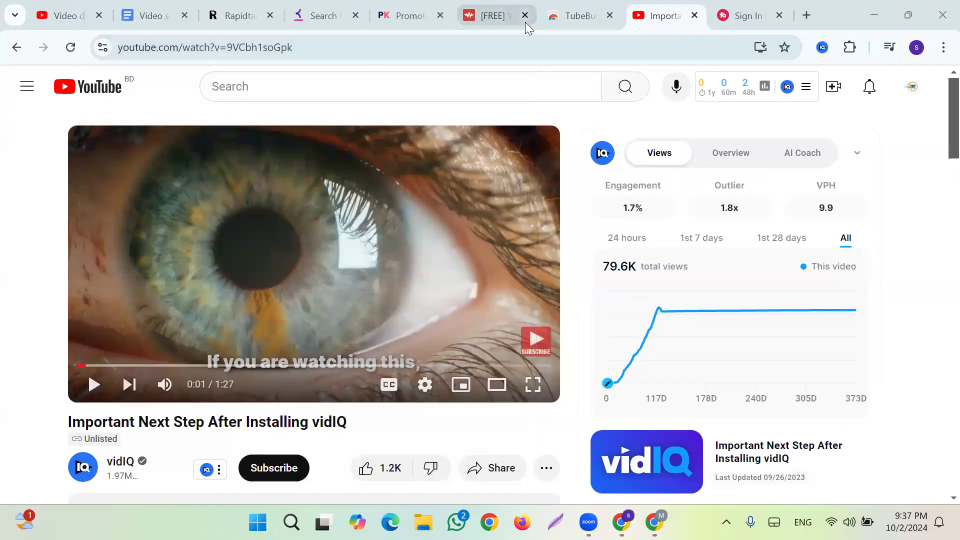
{"action": "scroll", "coordinate": [262, 298], "scroll_direction": "down", "scroll_amount": 4}
{"action": "scroll", "coordinate": [405, 276], "scroll_direction": "up", "scroll_amount": 4}
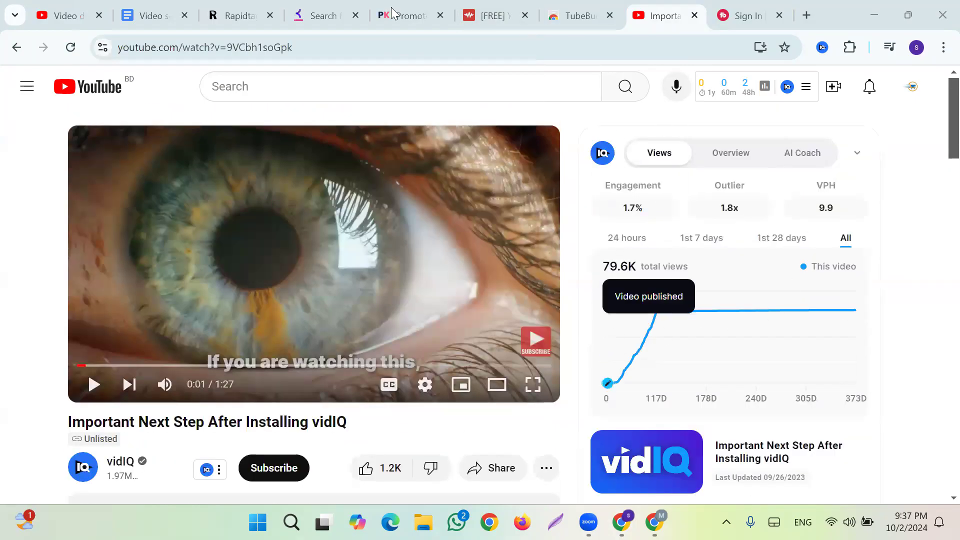
Step: Return to the social media marketing video's details in YouTube Studio and check the vidIQ rating on its tag
{"action": "left_click", "coordinate": [56, 19]}
{"action": "scroll", "coordinate": [347, 328], "scroll_direction": "down", "scroll_amount": 3}
{"action": "scroll", "coordinate": [290, 306], "scroll_direction": "up", "scroll_amount": 3}
{"action": "left_click", "coordinate": [219, 250]}
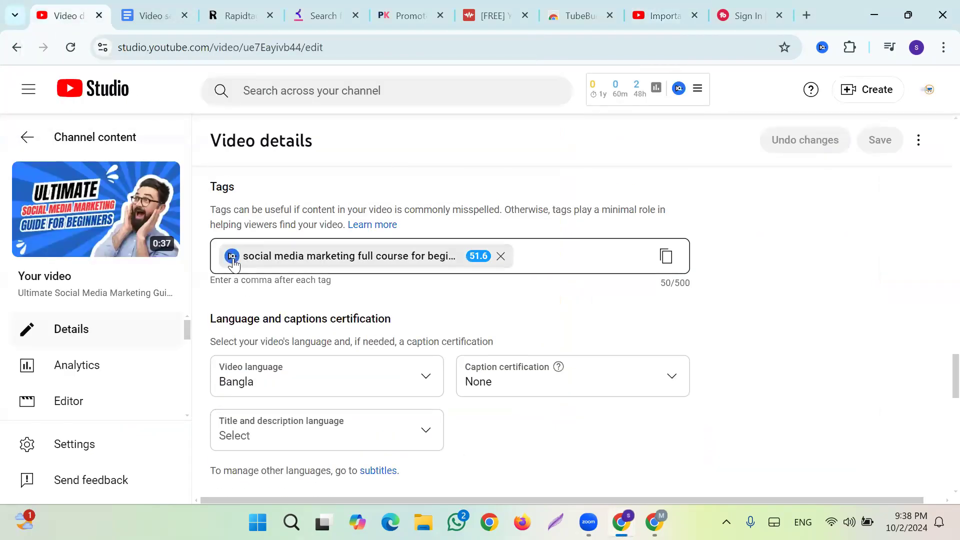
Step: Switch to the TubeBuddy account page and remove the Cooking channel from the linked channels
{"action": "left_click", "coordinate": [737, 20]}
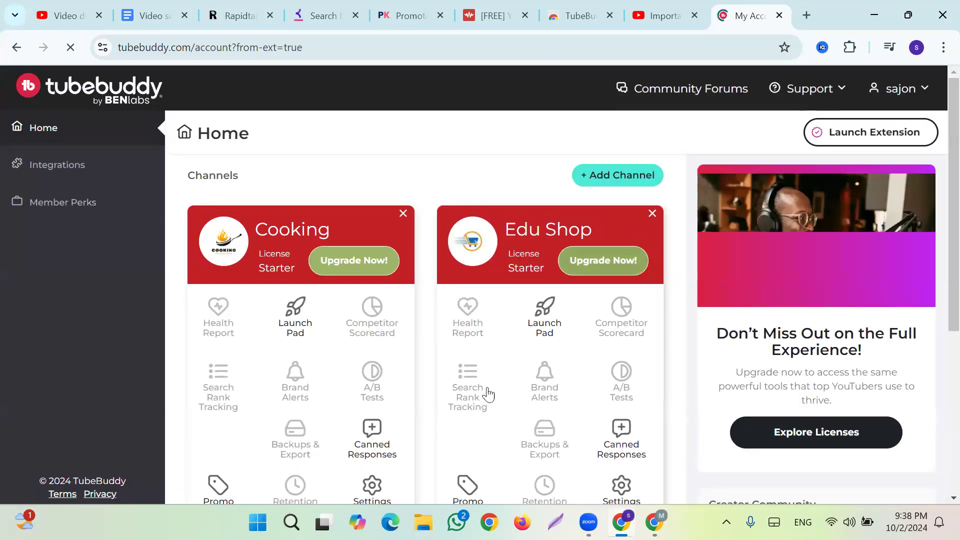
{"action": "scroll", "coordinate": [543, 367], "scroll_direction": "down", "scroll_amount": 3}
{"action": "scroll", "coordinate": [570, 279], "scroll_direction": "up", "scroll_amount": 3}
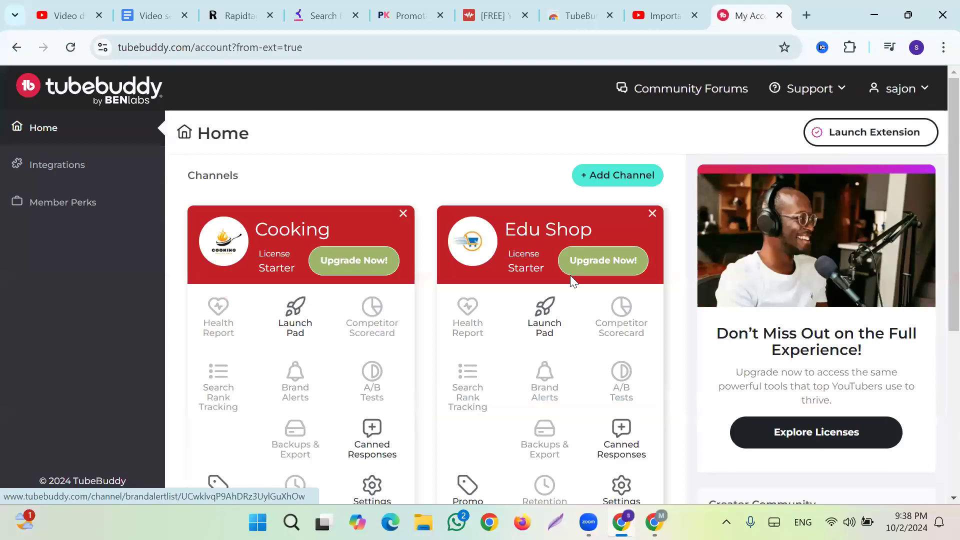
{"action": "scroll", "coordinate": [569, 285], "scroll_direction": "down", "scroll_amount": 3}
{"action": "scroll", "coordinate": [569, 285], "scroll_direction": "up", "scroll_amount": 3}
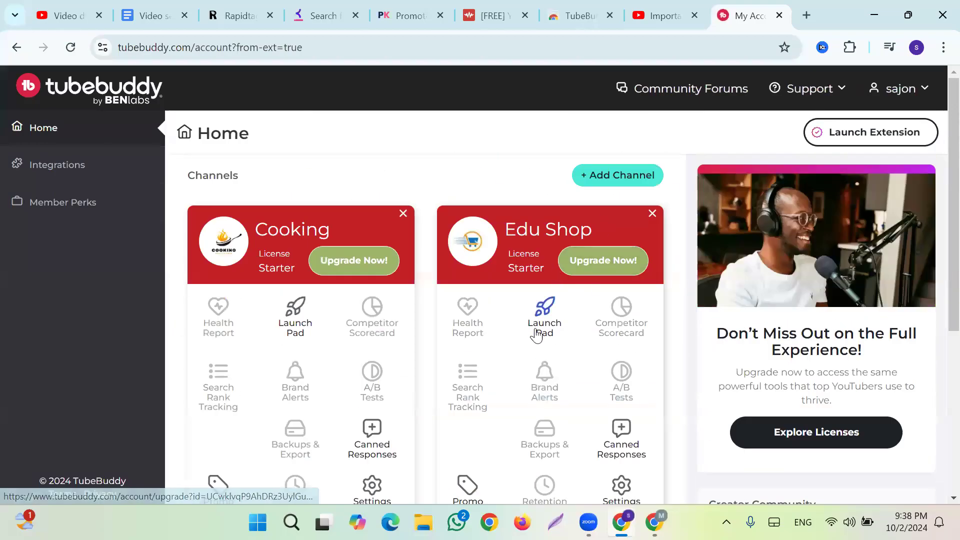
{"action": "scroll", "coordinate": [538, 332], "scroll_direction": "down", "scroll_amount": 4}
{"action": "scroll", "coordinate": [568, 356], "scroll_direction": "up", "scroll_amount": 4}
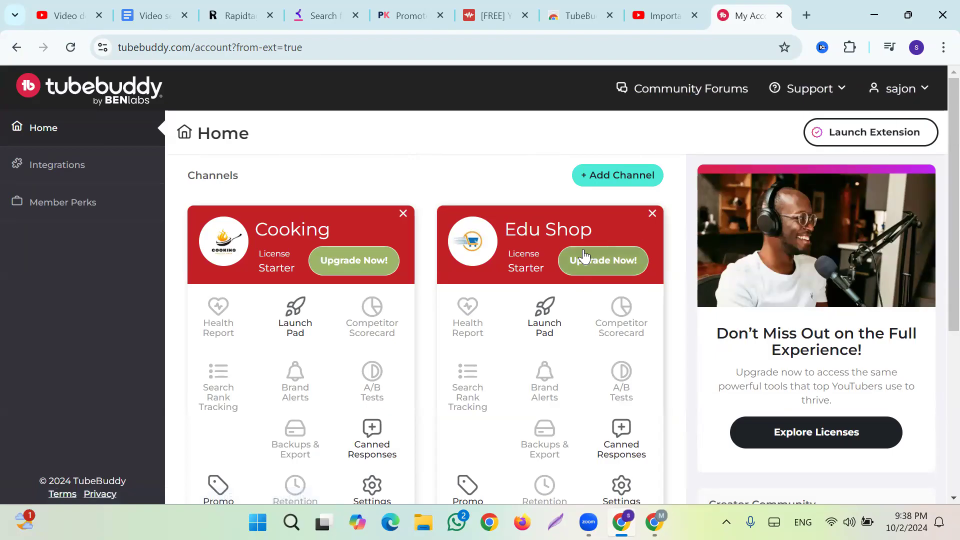
{"action": "left_click", "coordinate": [403, 215]}
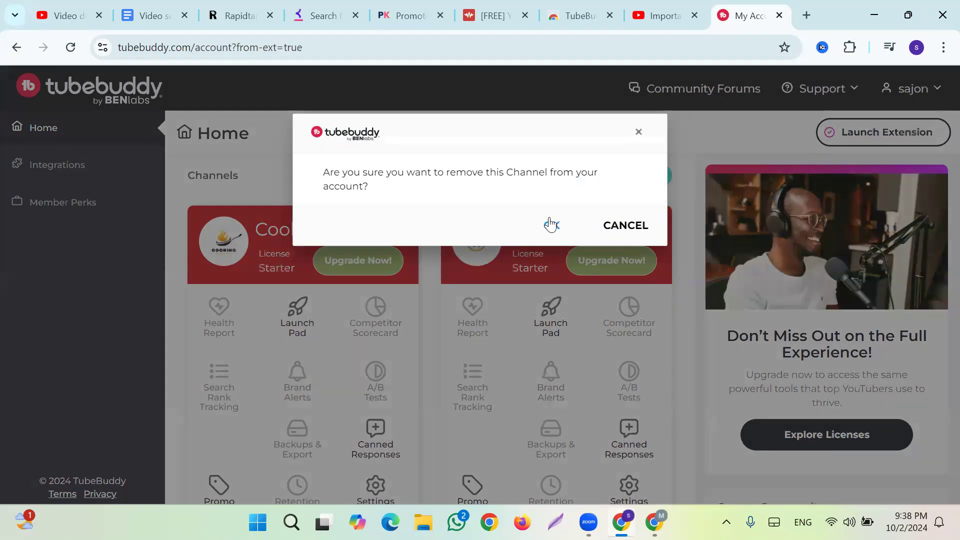
{"action": "left_click", "coordinate": [551, 225]}
{"action": "scroll", "coordinate": [436, 353], "scroll_direction": "down", "scroll_amount": 5}
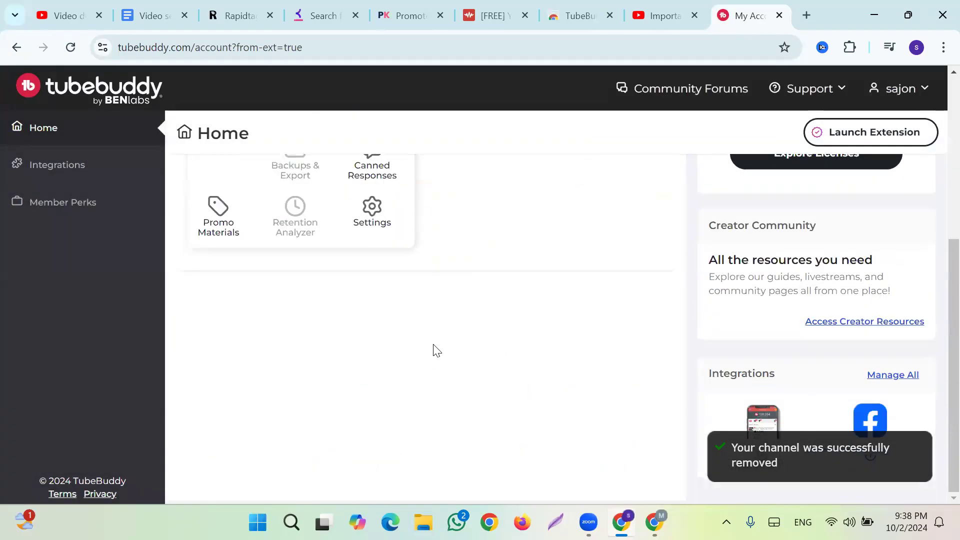
{"action": "scroll", "coordinate": [436, 350], "scroll_direction": "up", "scroll_amount": 5}
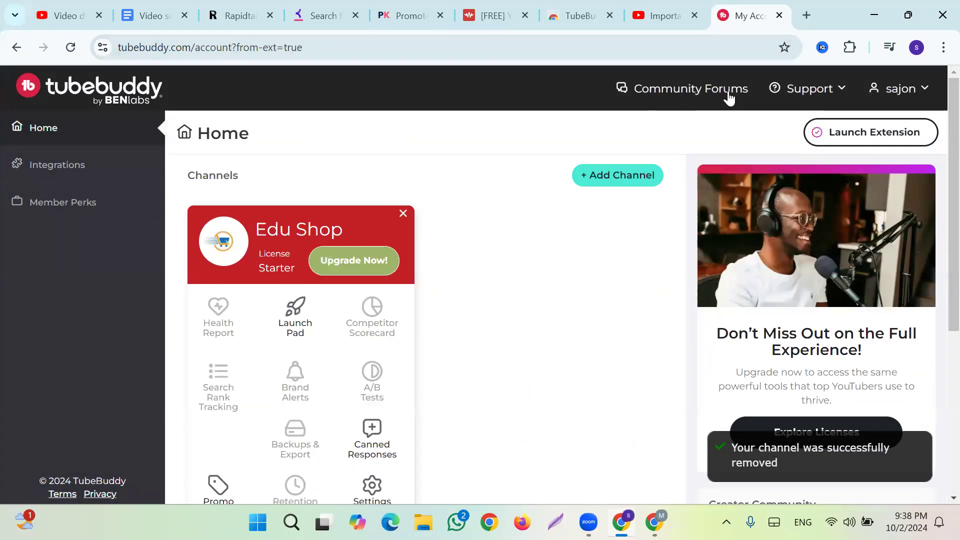
Step: Pin the TubeBuddy for YouTube extension in the browser and reload the video's details page in YouTube Studio
{"action": "left_click", "coordinate": [80, 16]}
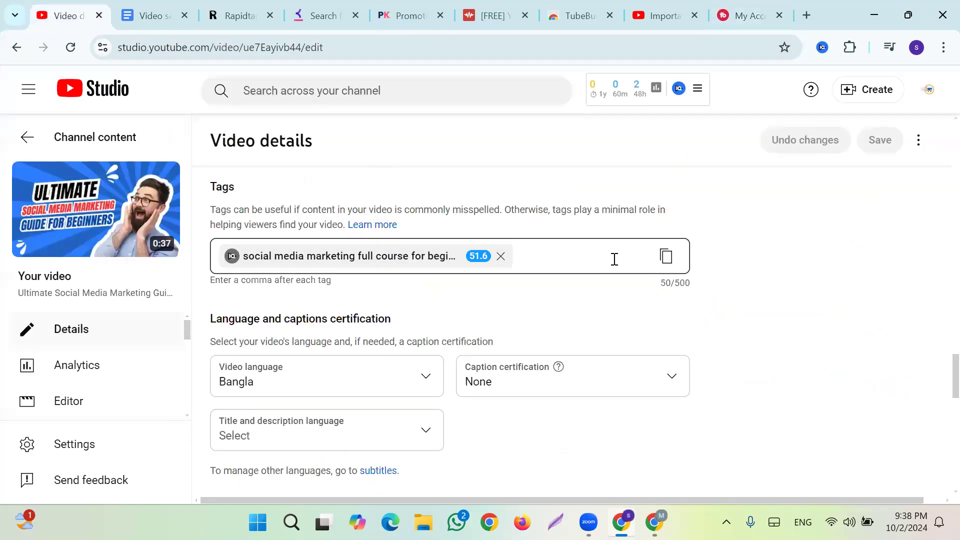
{"action": "left_click", "coordinate": [851, 47]}
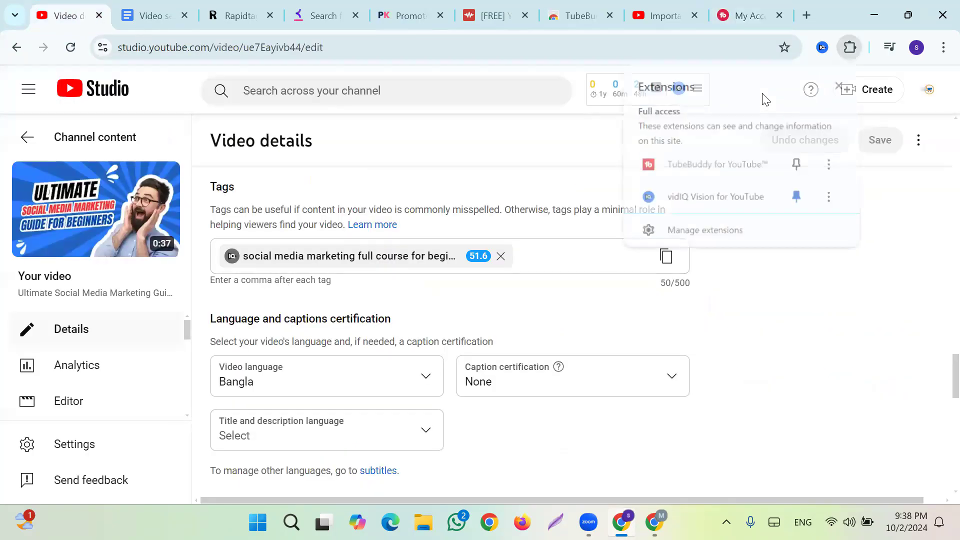
{"action": "left_click", "coordinate": [799, 163]}
{"action": "left_click", "coordinate": [891, 210]}
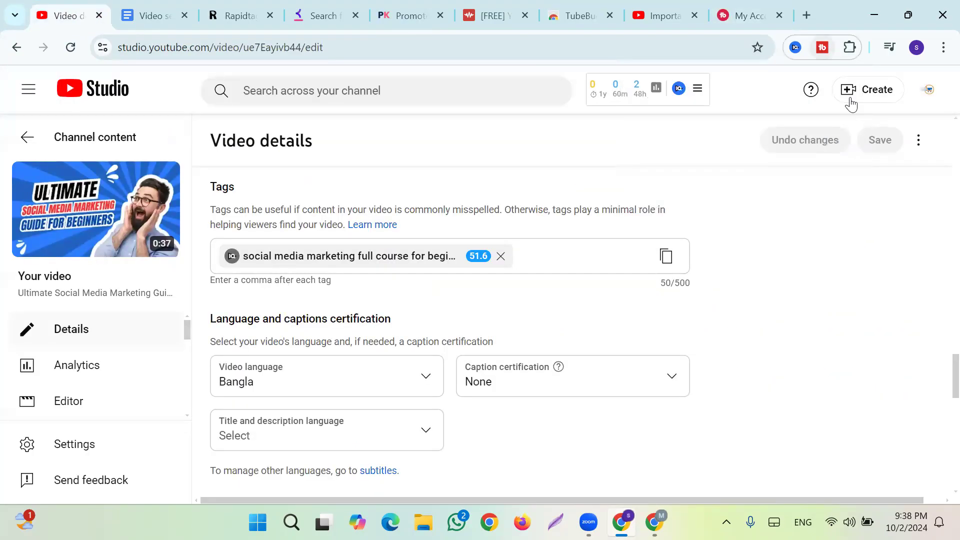
{"action": "right_click", "coordinate": [828, 52]}
{"action": "left_click", "coordinate": [555, 285]}
{"action": "left_click", "coordinate": [70, 47]}
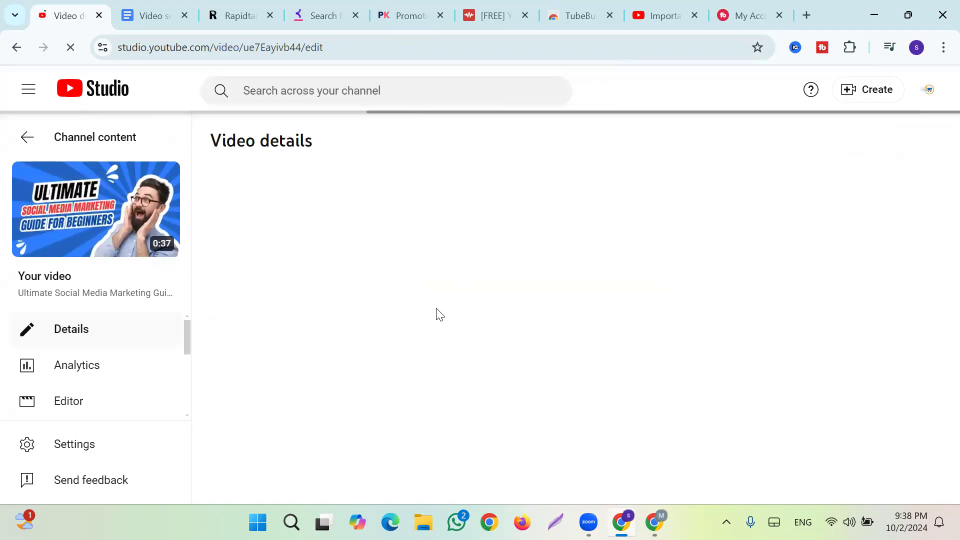
Step: Examine the vidIQ tag tools and the keyword volume and competition scores of the recommended tags on the video details page
{"action": "scroll", "coordinate": [305, 311], "scroll_direction": "down", "scroll_amount": 10}
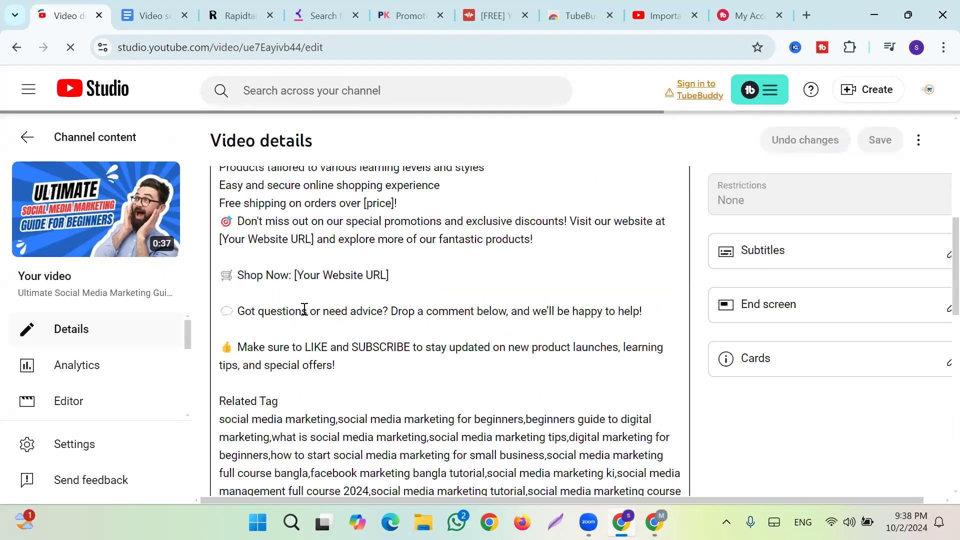
{"action": "scroll", "coordinate": [304, 310], "scroll_direction": "down", "scroll_amount": 5}
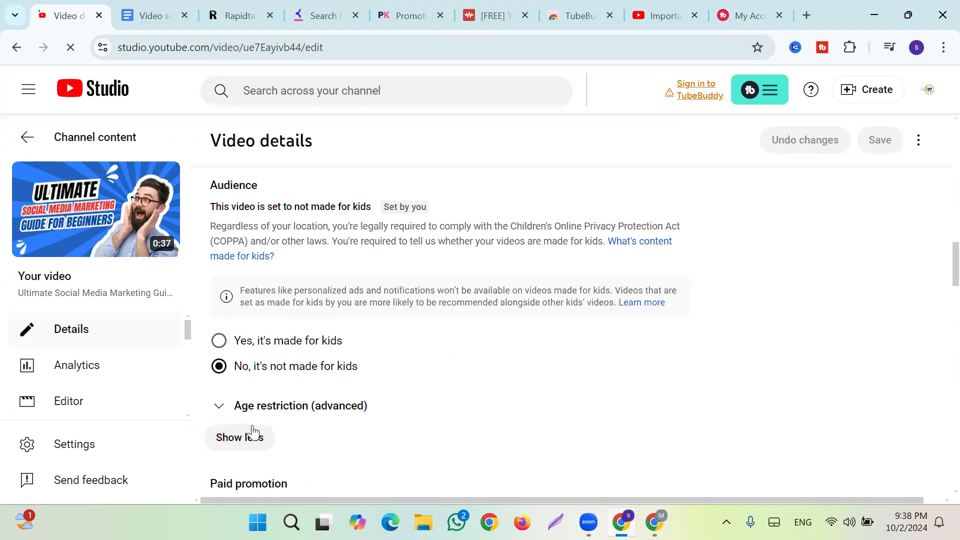
{"action": "scroll", "coordinate": [253, 431], "scroll_direction": "down", "scroll_amount": 15}
{"action": "scroll", "coordinate": [374, 360], "scroll_direction": "down", "scroll_amount": 9}
{"action": "scroll", "coordinate": [373, 358], "scroll_direction": "up", "scroll_amount": 15}
{"action": "scroll", "coordinate": [365, 355], "scroll_direction": "up", "scroll_amount": 2}
{"action": "scroll", "coordinate": [366, 356], "scroll_direction": "down", "scroll_amount": 2}
{"action": "scroll", "coordinate": [420, 352], "scroll_direction": "down", "scroll_amount": 8}
{"action": "scroll", "coordinate": [418, 351], "scroll_direction": "down", "scroll_amount": 4}
{"action": "scroll", "coordinate": [410, 351], "scroll_direction": "up", "scroll_amount": 12}
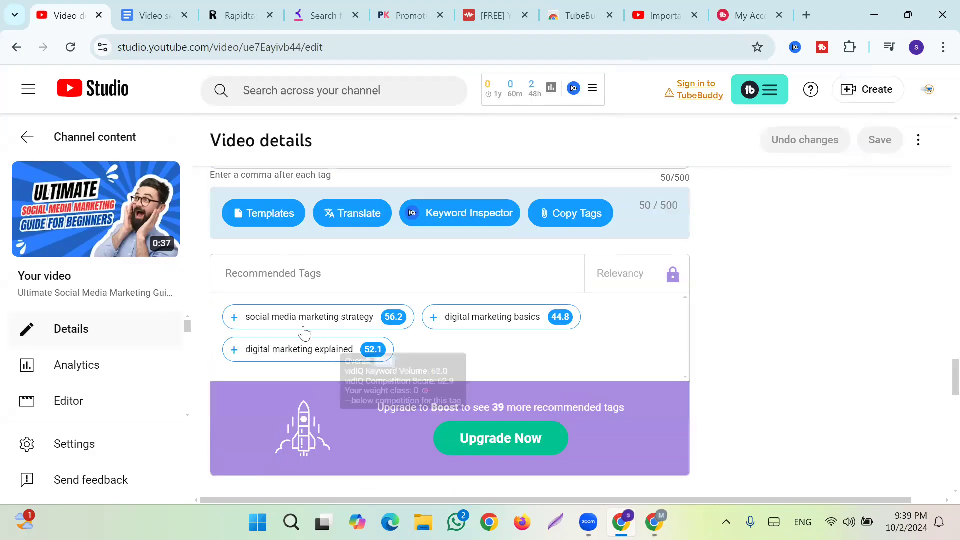
{"action": "mouse_move", "coordinate": [441, 317]}
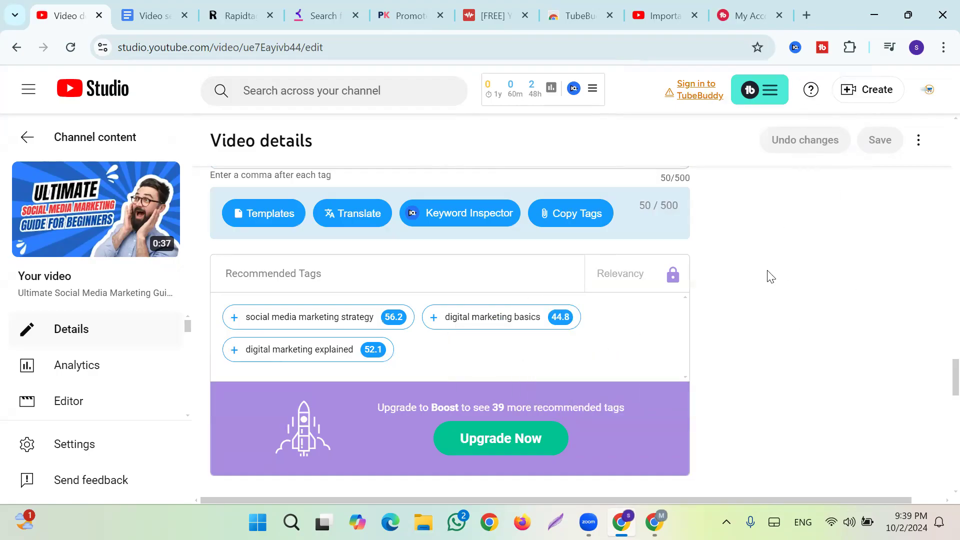
{"action": "mouse_move", "coordinate": [309, 325]}
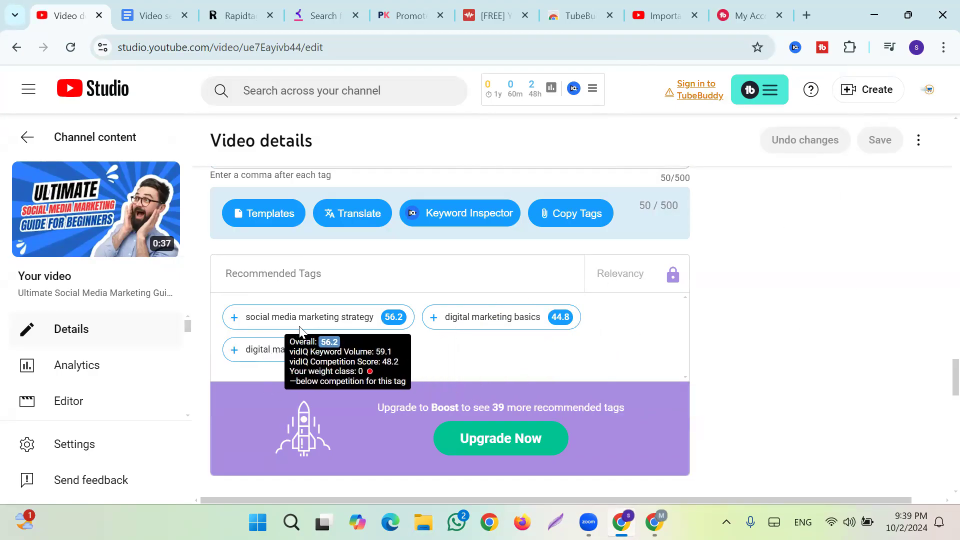
{"action": "mouse_move", "coordinate": [255, 359]}
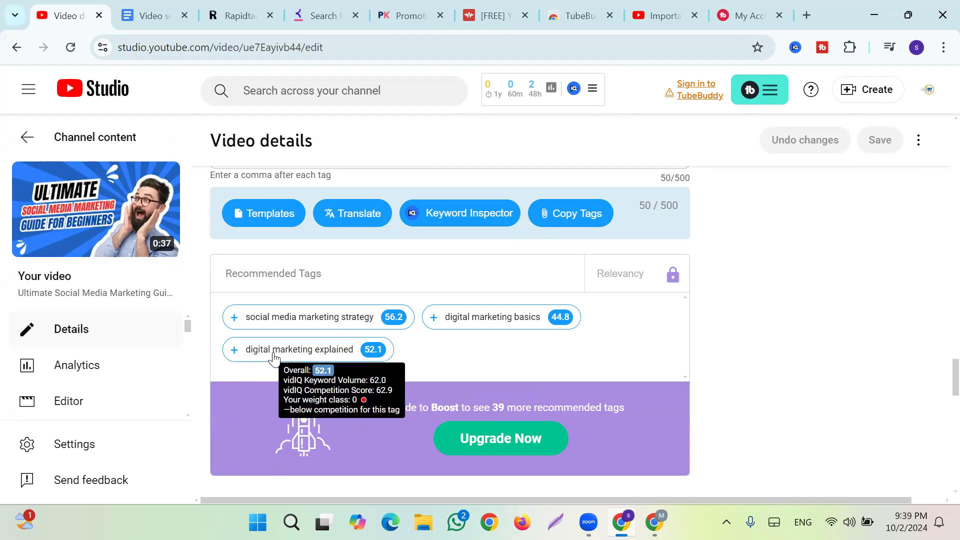
{"action": "scroll", "coordinate": [535, 367], "scroll_direction": "up", "scroll_amount": 5}
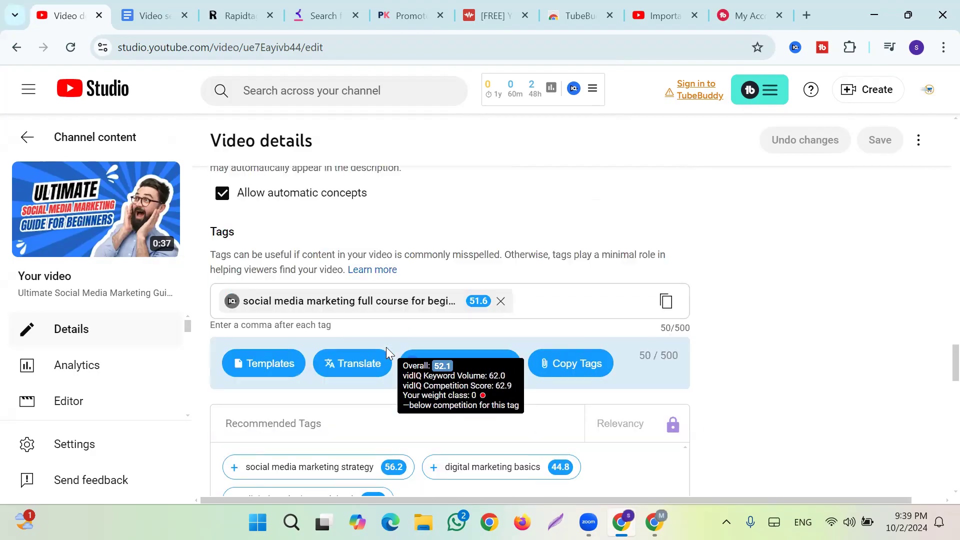
{"action": "left_click", "coordinate": [531, 375]}
{"action": "scroll", "coordinate": [589, 365], "scroll_direction": "up", "scroll_amount": 10}
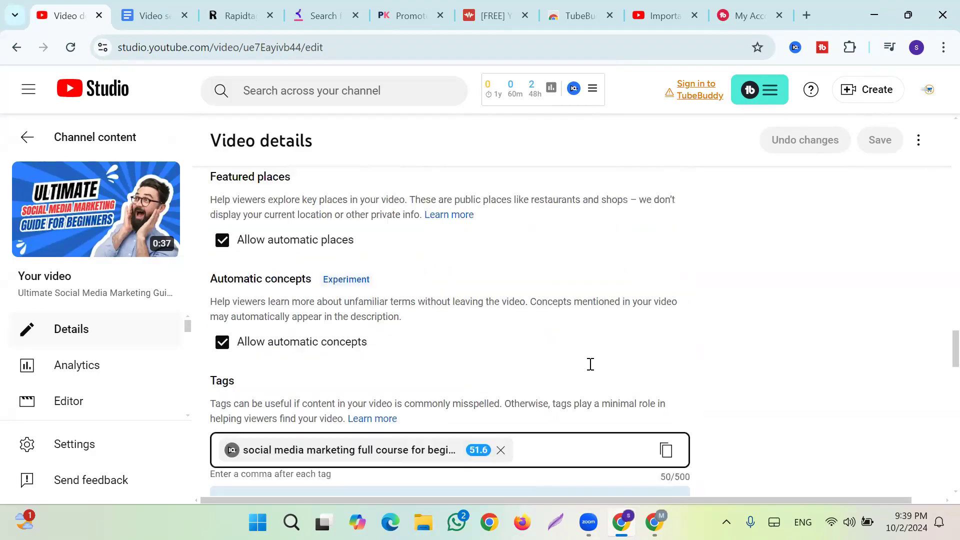
{"action": "scroll", "coordinate": [595, 346], "scroll_direction": "down", "scroll_amount": 5}
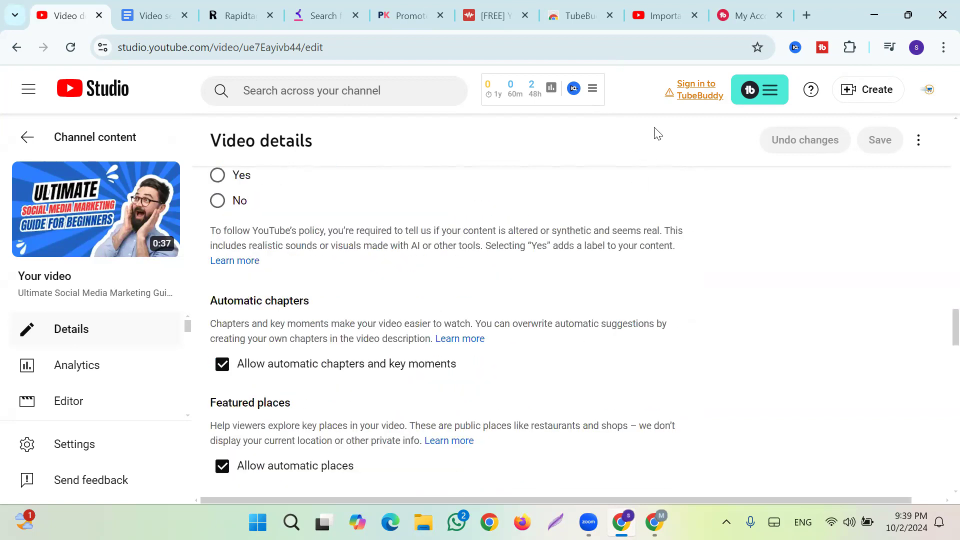
Step: Sign in to TubeBuddy with the Edu Shop YouTube brand account, accepting its terms and allowing access to the account
{"action": "left_click", "coordinate": [679, 98]}
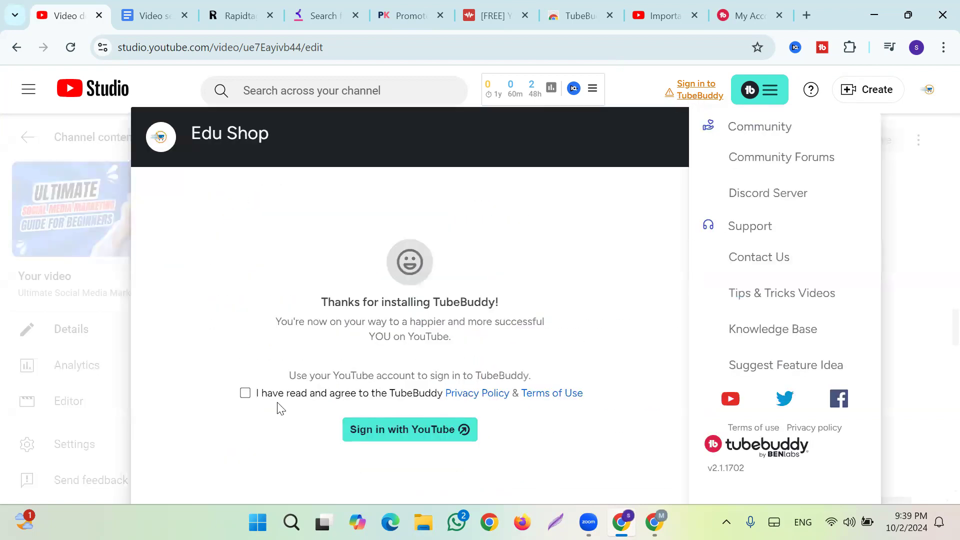
{"action": "left_click", "coordinate": [414, 438]}
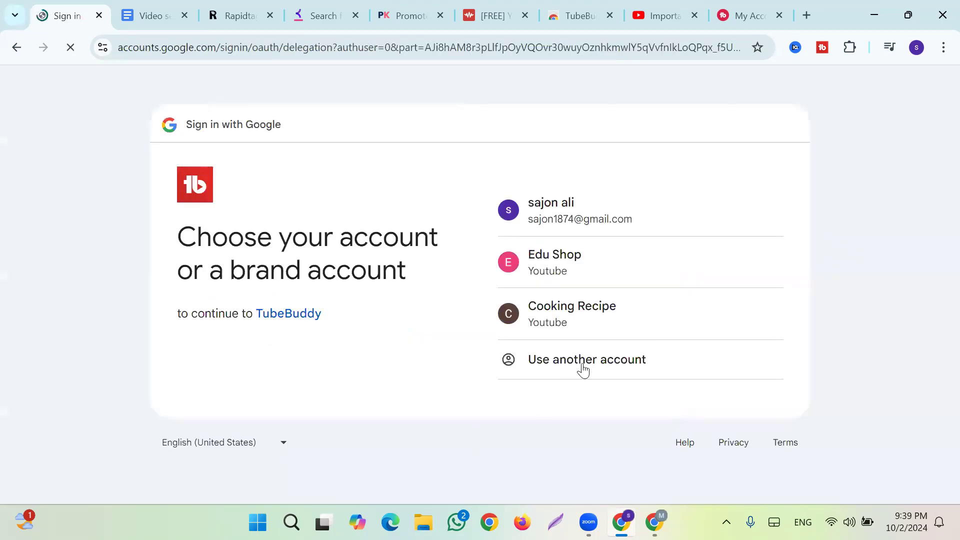
{"action": "left_click", "coordinate": [542, 270]}
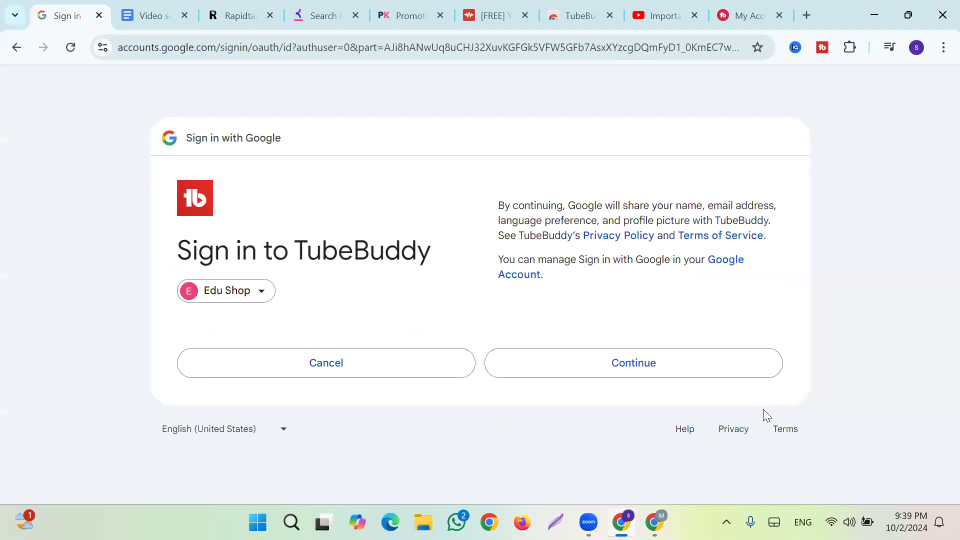
{"action": "left_click", "coordinate": [739, 359]}
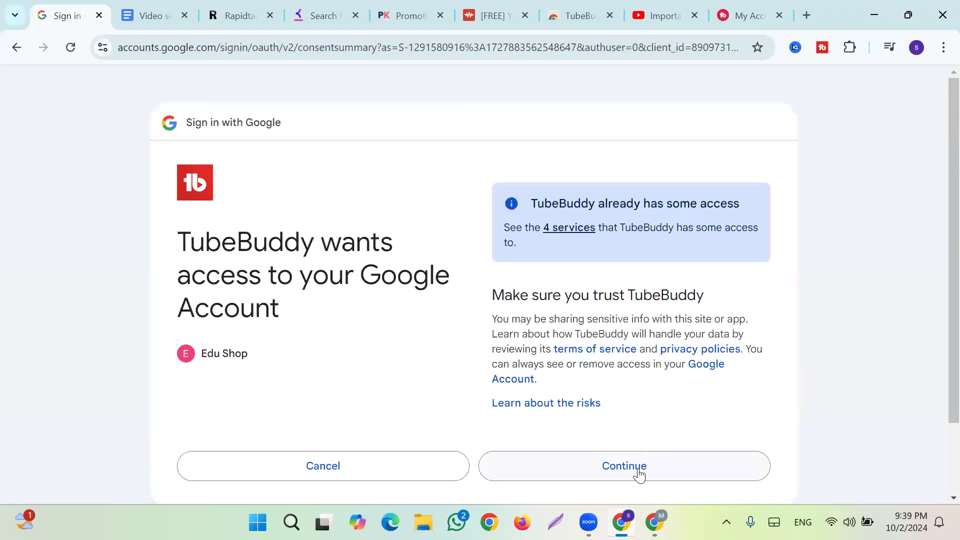
{"action": "left_click", "coordinate": [639, 472]}
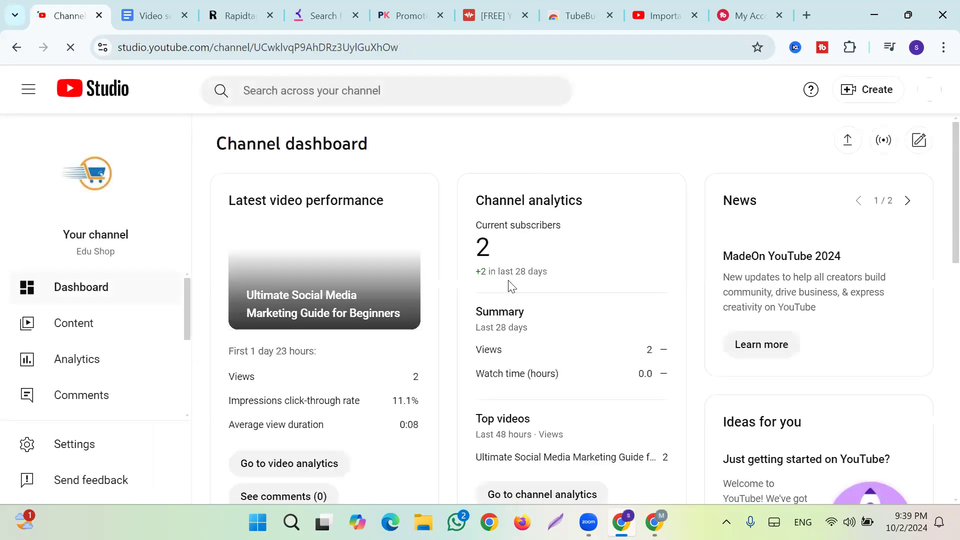
Step: Dismiss the TubeBuddy welcome and upgrade offers, and open the Ultimate Social Media Marketing Guide video's details from the channel content
{"action": "scroll", "coordinate": [385, 332], "scroll_direction": "down", "scroll_amount": 5}
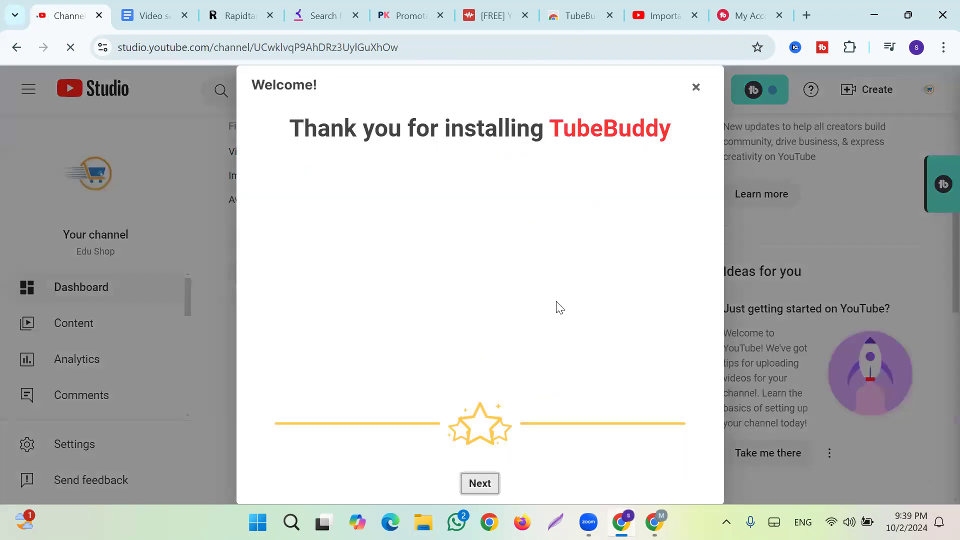
{"action": "left_click", "coordinate": [695, 89]}
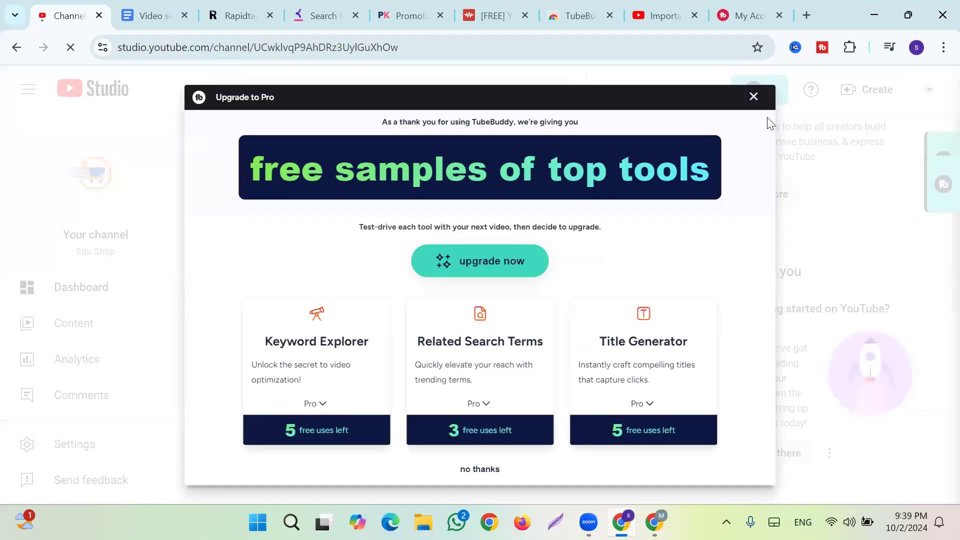
{"action": "left_click", "coordinate": [754, 97]}
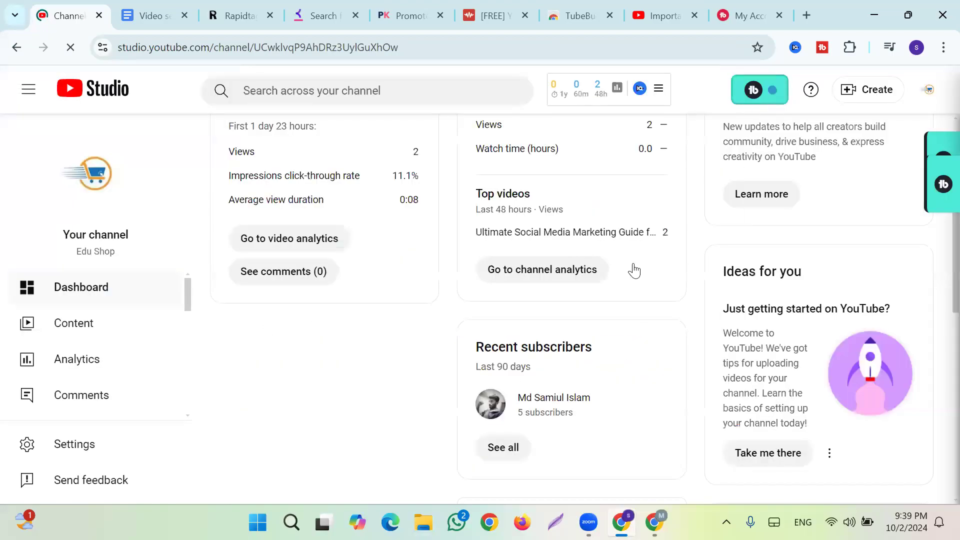
{"action": "left_click", "coordinate": [54, 329]}
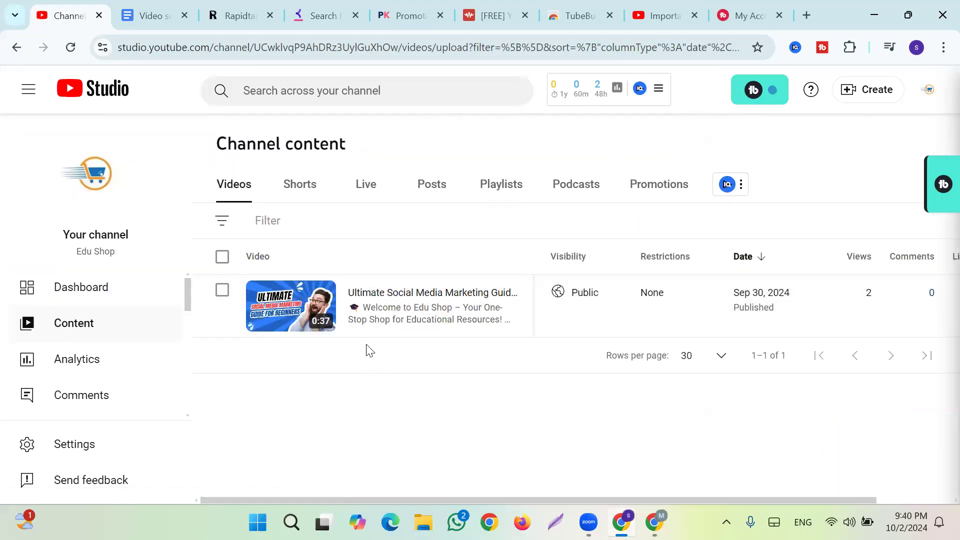
{"action": "left_click", "coordinate": [356, 317]}
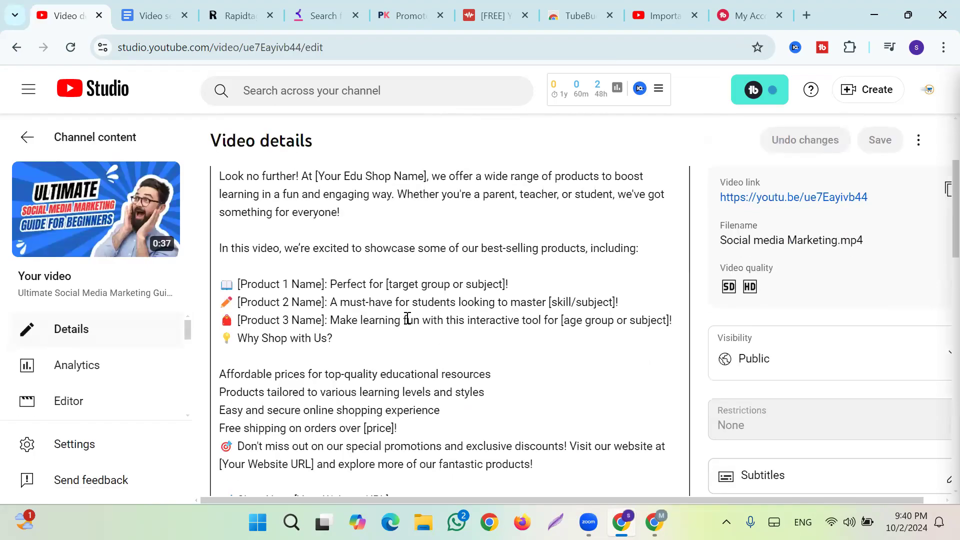
Step: Examine the Tags section of the video details, including the vidIQ and TubeBuddy tag tools and recommended tags
{"action": "scroll", "coordinate": [407, 319], "scroll_direction": "down", "scroll_amount": 20}
{"action": "scroll", "coordinate": [400, 297], "scroll_direction": "down", "scroll_amount": 6}
{"action": "scroll", "coordinate": [398, 300], "scroll_direction": "up", "scroll_amount": 7}
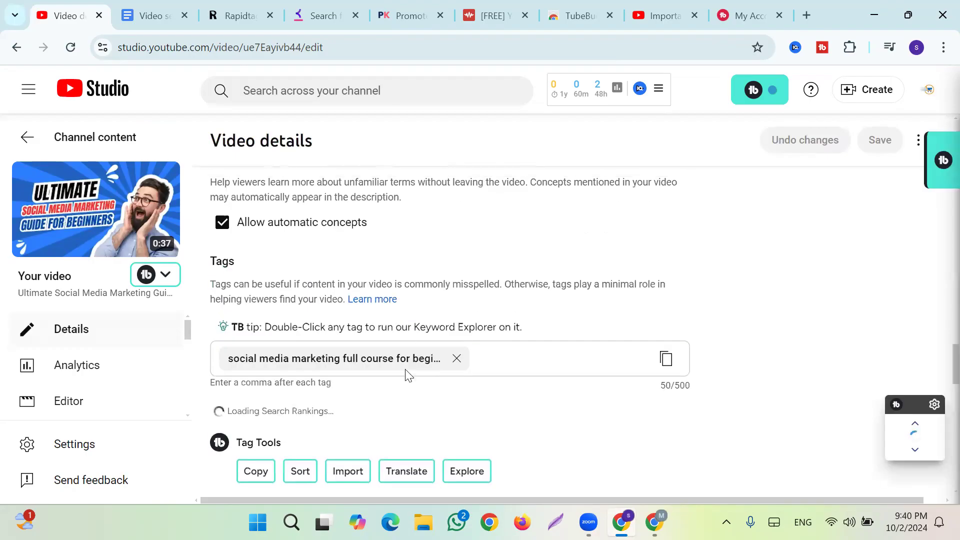
{"action": "scroll", "coordinate": [320, 416], "scroll_direction": "up", "scroll_amount": 1}
{"action": "scroll", "coordinate": [300, 395], "scroll_direction": "down", "scroll_amount": 4}
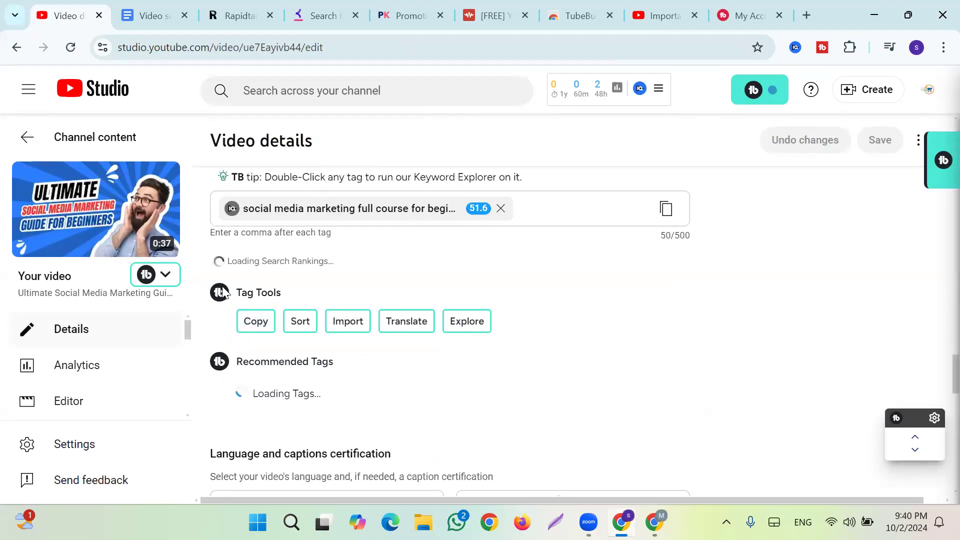
{"action": "scroll", "coordinate": [356, 325], "scroll_direction": "up", "scroll_amount": 5}
{"action": "scroll", "coordinate": [356, 326], "scroll_direction": "down", "scroll_amount": 3}
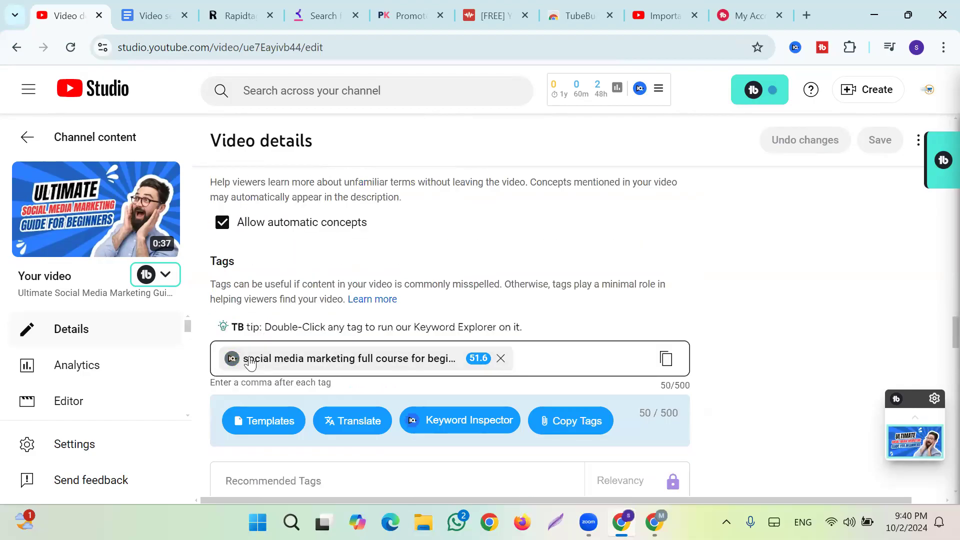
{"action": "left_click", "coordinate": [570, 361]}
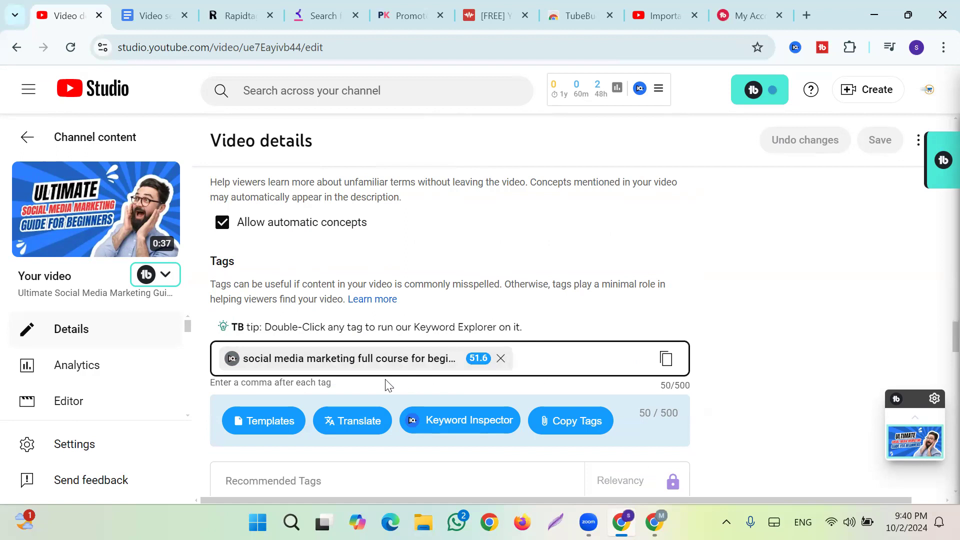
{"action": "scroll", "coordinate": [389, 385], "scroll_direction": "down", "scroll_amount": 3}
{"action": "scroll", "coordinate": [270, 415], "scroll_direction": "down", "scroll_amount": 1}
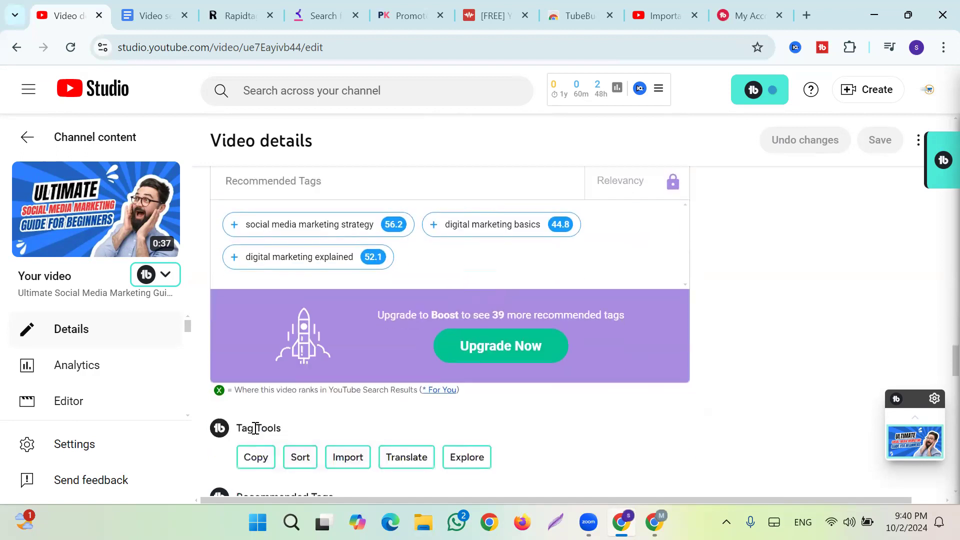
{"action": "scroll", "coordinate": [368, 388], "scroll_direction": "up", "scroll_amount": 4}
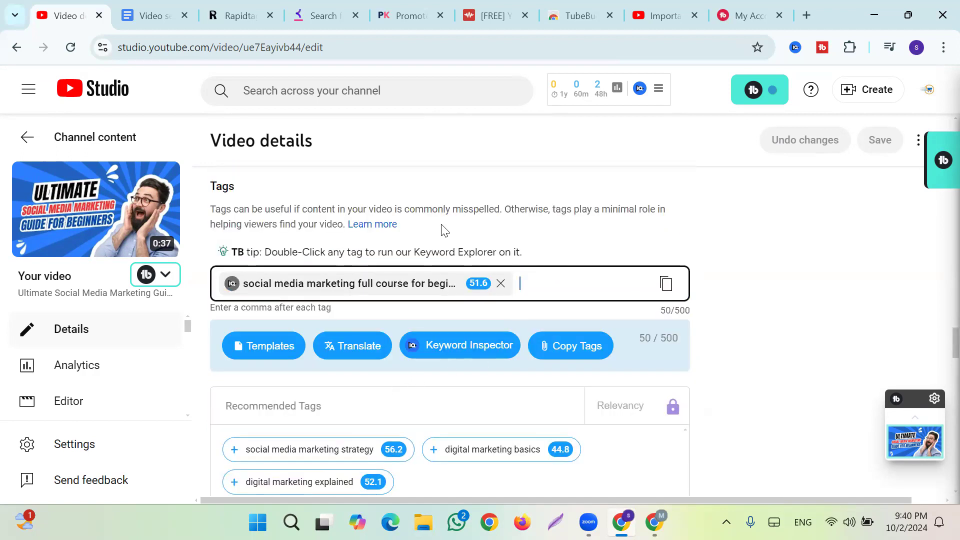
Step: Copy the tag "beginners guide to marketing" from the Video seo document and add it to the video's tags in YouTube Studio
{"action": "left_click", "coordinate": [149, 22]}
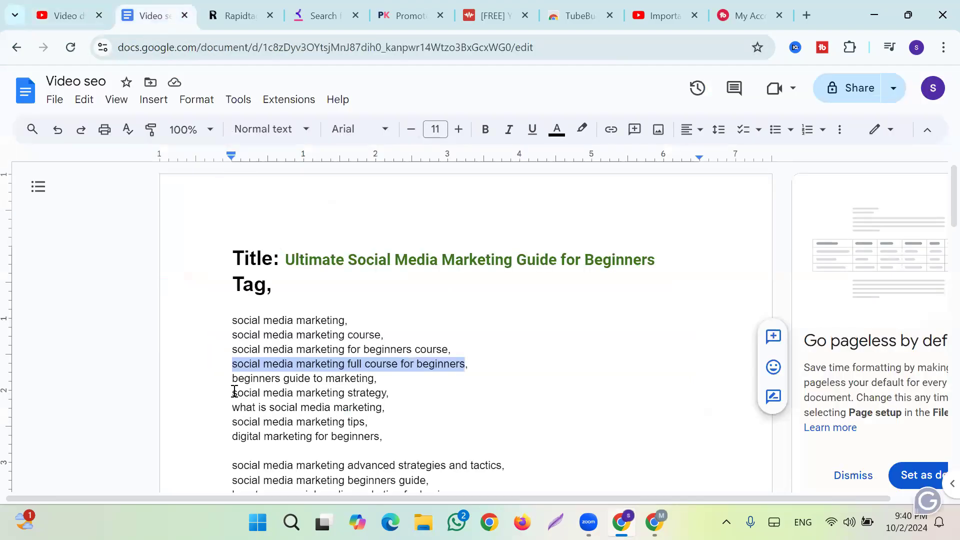
{"action": "left_click_drag", "start_coordinate": [233, 378], "coordinate": [373, 378]}
{"action": "key", "text": "ctrl+c"}
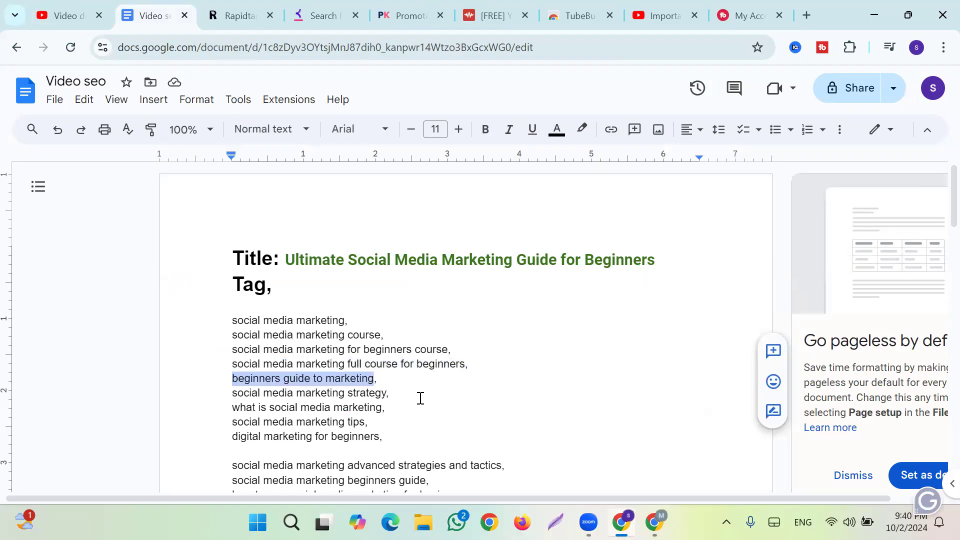
{"action": "left_click", "coordinate": [54, 20]}
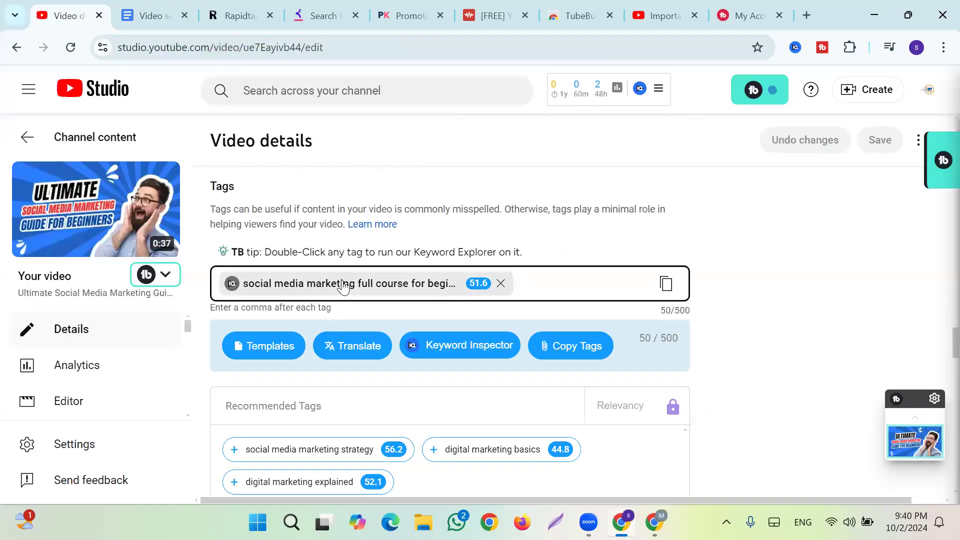
{"action": "left_click", "coordinate": [485, 321]}
{"action": "key", "text": "ctrl+v"}
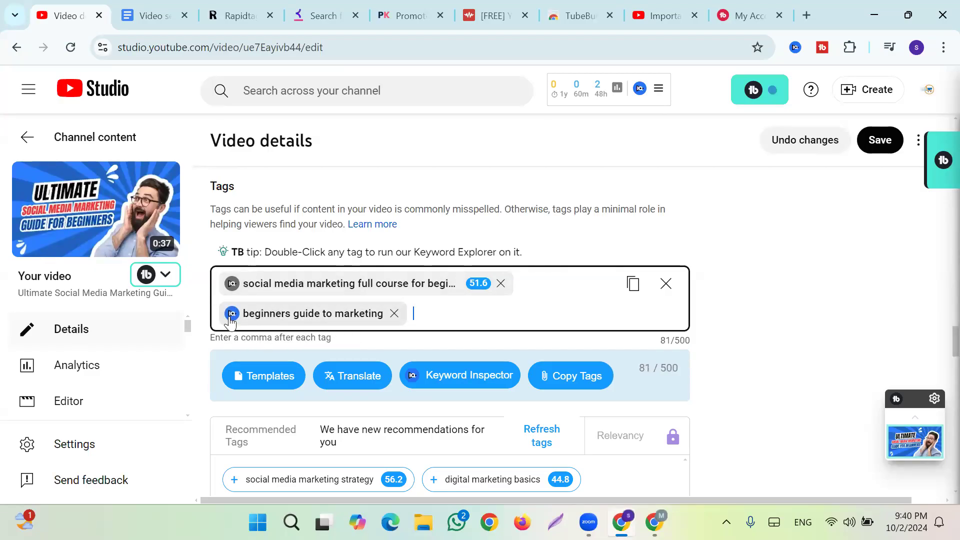
Step: Inspect the tag "social media marketing full course for beginners" and its related keywords in the vidIQ Keyword Inspector, and close it
{"action": "left_click", "coordinate": [231, 284]}
{"action": "scroll", "coordinate": [280, 350], "scroll_direction": "down", "scroll_amount": 2}
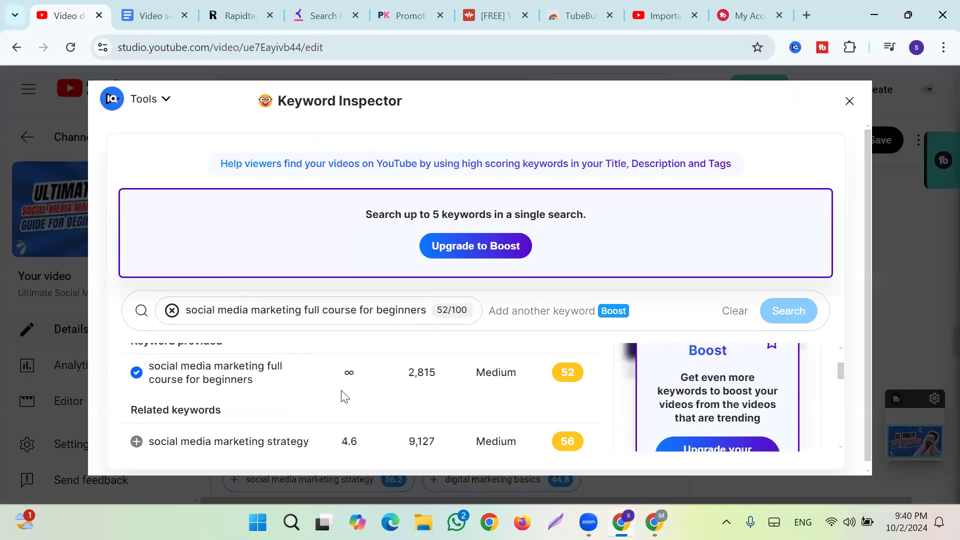
{"action": "scroll", "coordinate": [330, 400], "scroll_direction": "down", "scroll_amount": 2}
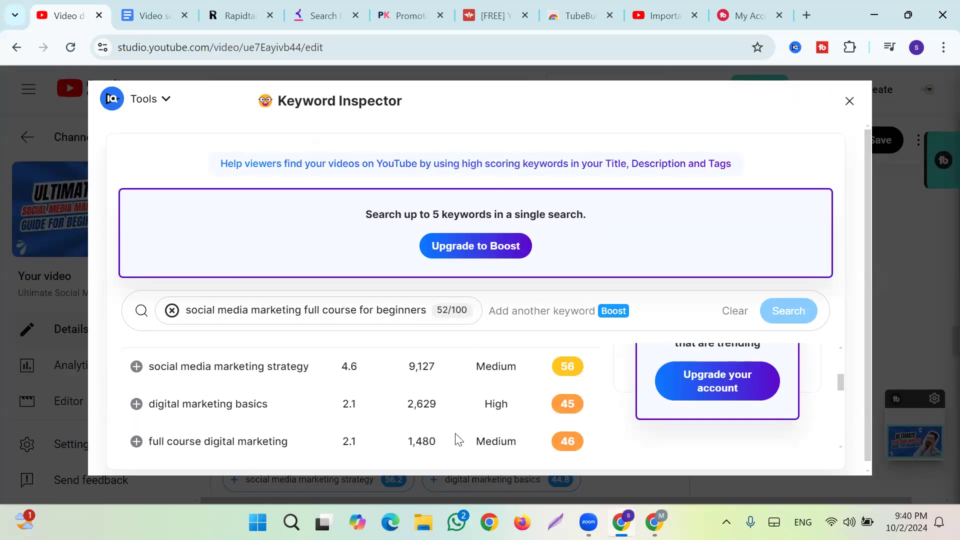
{"action": "left_click", "coordinate": [847, 102]}
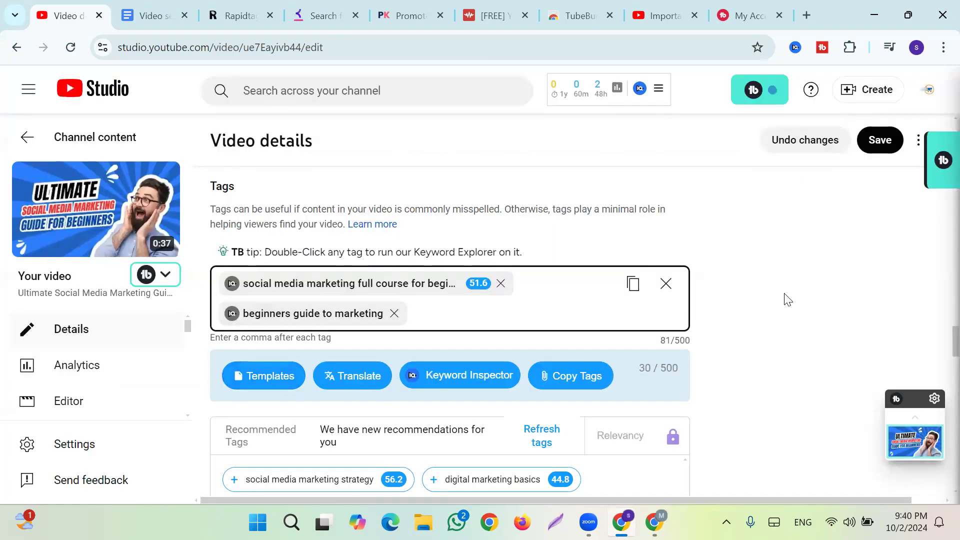
Step: Review the vidIQ SEO score, its actionable and performance breakdown, and the checklist on the video details page
{"action": "scroll", "coordinate": [745, 323], "scroll_direction": "up", "scroll_amount": 15}
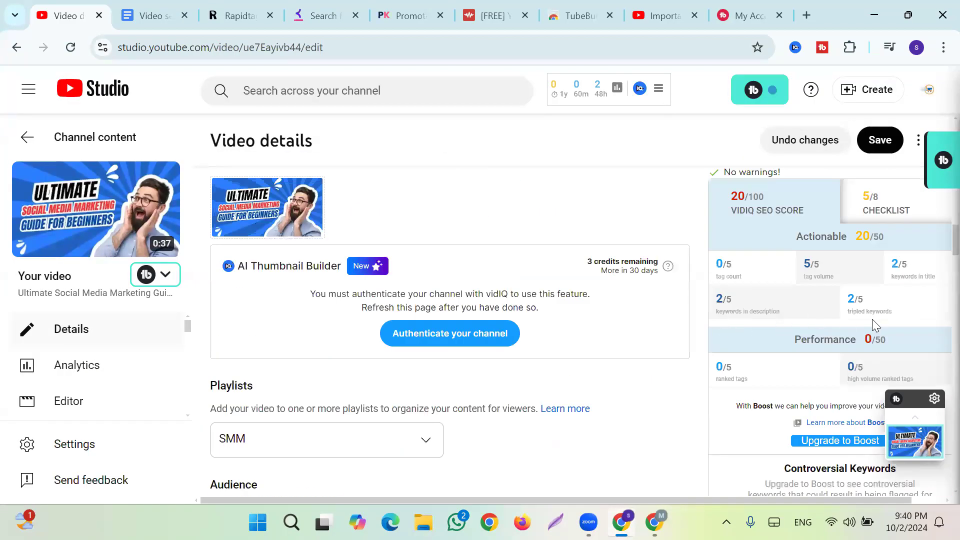
{"action": "scroll", "coordinate": [873, 319], "scroll_direction": "up", "scroll_amount": 1}
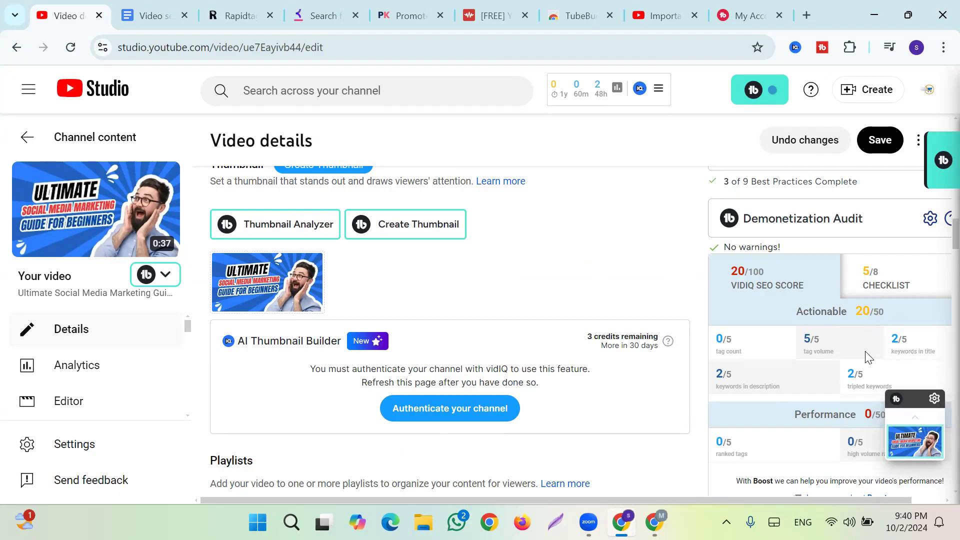
{"action": "scroll", "coordinate": [862, 338], "scroll_direction": "up", "scroll_amount": 2}
{"action": "scroll", "coordinate": [873, 317], "scroll_direction": "down", "scroll_amount": 4}
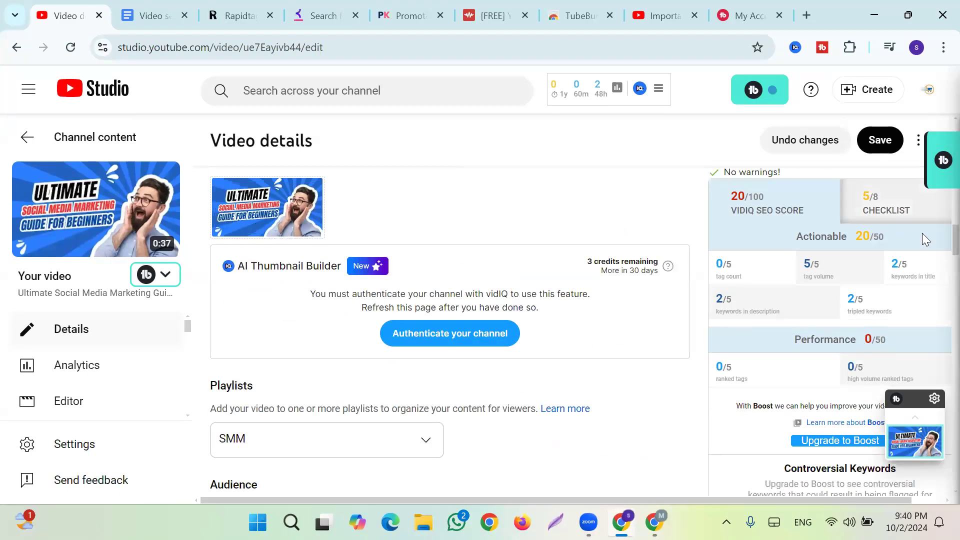
{"action": "scroll", "coordinate": [892, 235], "scroll_direction": "down", "scroll_amount": 1}
Step: Inspect the tag "beginners guide to marketing" and its related keywords in the vidIQ Keyword Inspector, and close it
{"action": "scroll", "coordinate": [615, 395], "scroll_direction": "down", "scroll_amount": 8}
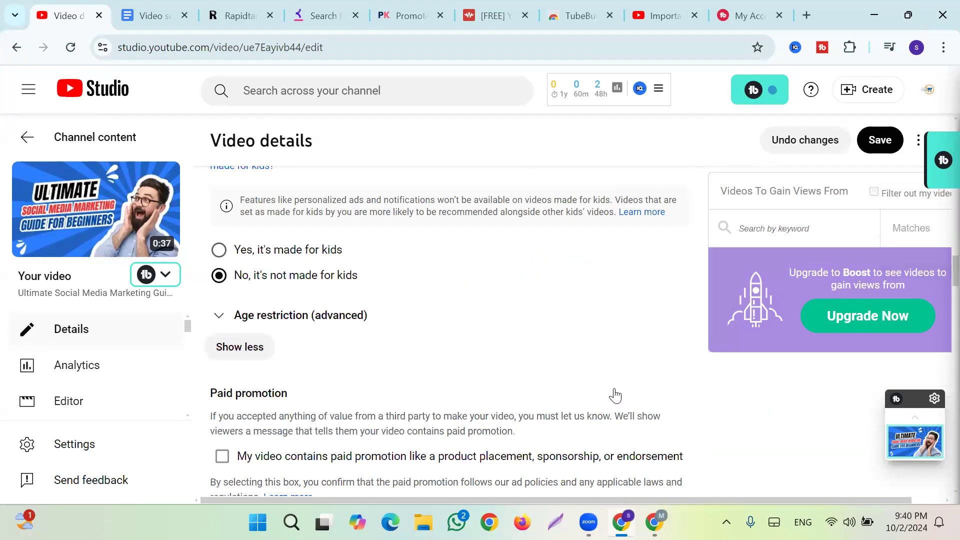
{"action": "scroll", "coordinate": [577, 366], "scroll_direction": "down", "scroll_amount": 10}
{"action": "scroll", "coordinate": [553, 380], "scroll_direction": "down", "scroll_amount": 5}
{"action": "scroll", "coordinate": [450, 320], "scroll_direction": "up", "scroll_amount": 1}
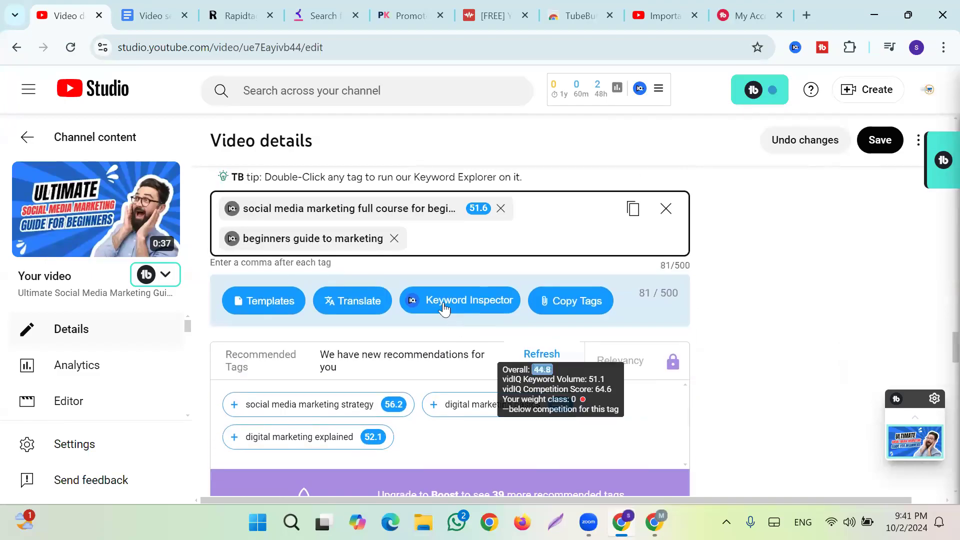
{"action": "left_click", "coordinate": [233, 239]}
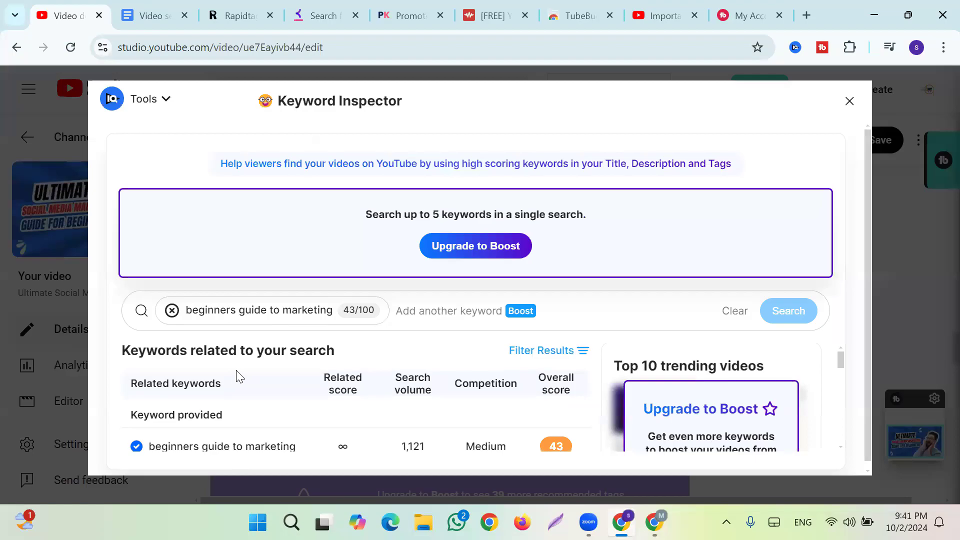
{"action": "scroll", "coordinate": [246, 395], "scroll_direction": "down", "scroll_amount": 3}
{"action": "scroll", "coordinate": [235, 411], "scroll_direction": "down", "scroll_amount": 3}
{"action": "scroll", "coordinate": [215, 413], "scroll_direction": "up", "scroll_amount": 3}
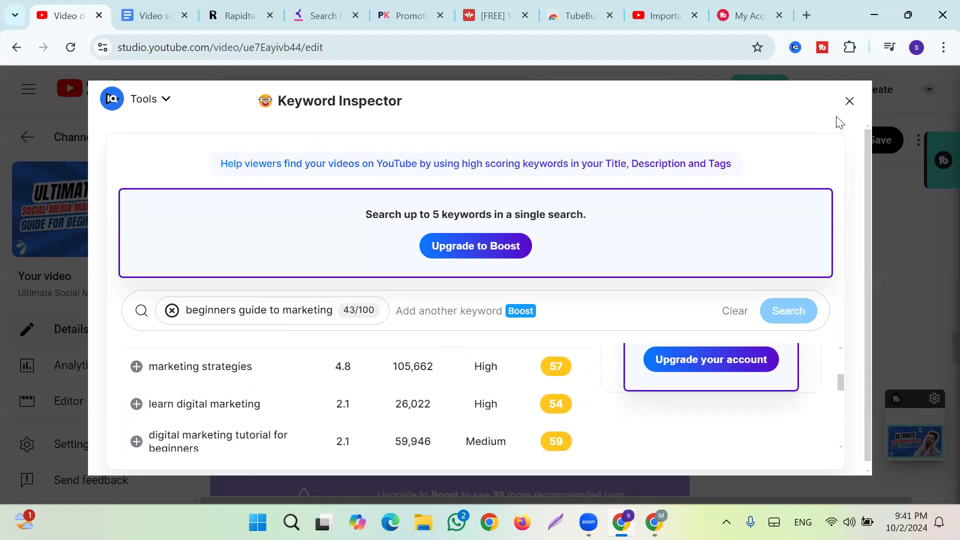
{"action": "left_click", "coordinate": [848, 102]}
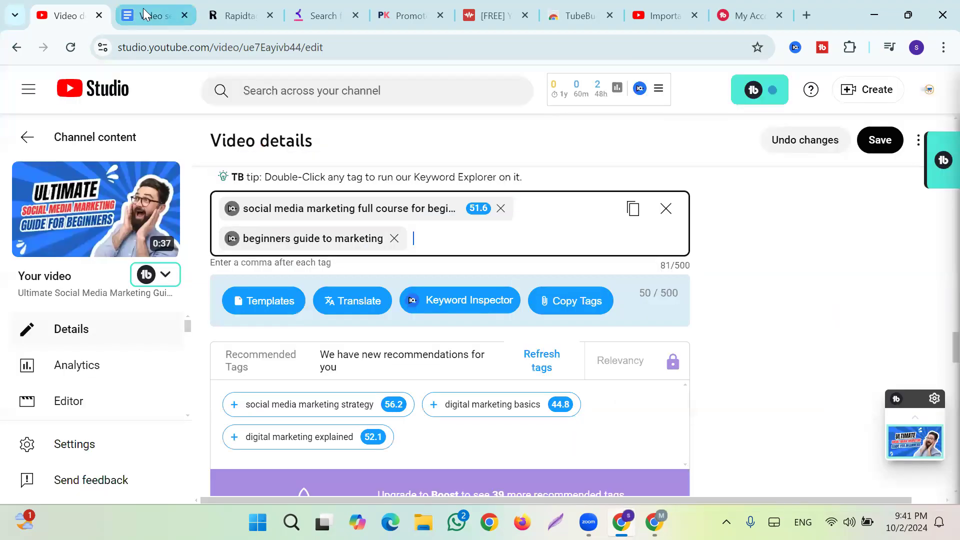
Step: Copy the tag "what is social media marketing" from the Video seo document and add it to the video's tags in YouTube Studio
{"action": "left_click", "coordinate": [165, 15]}
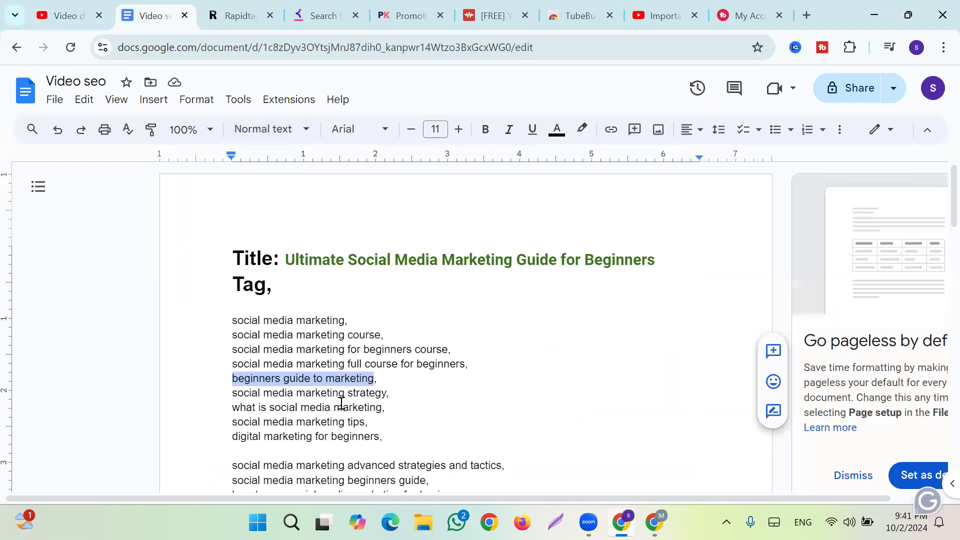
{"action": "left_click_drag", "start_coordinate": [233, 396], "coordinate": [256, 396]}
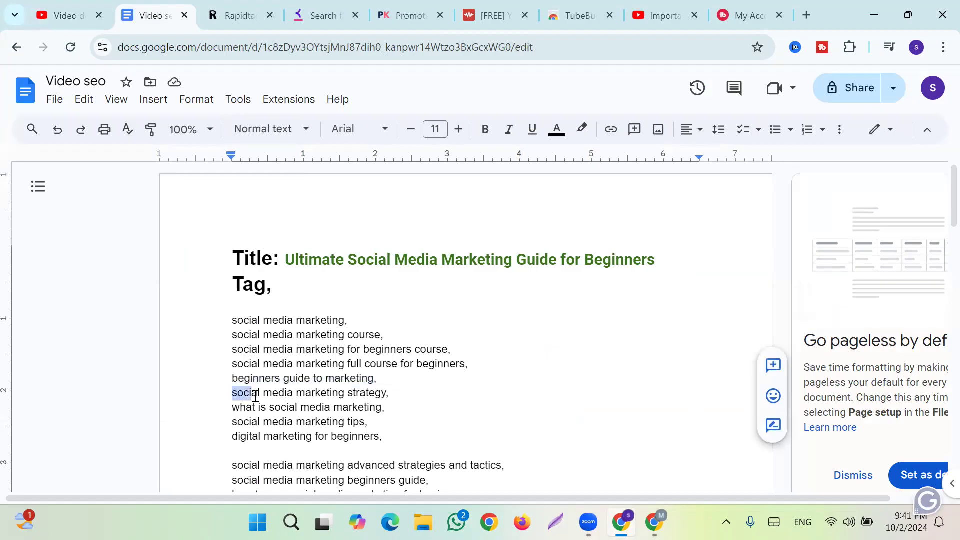
{"action": "left_click", "coordinate": [266, 408]}
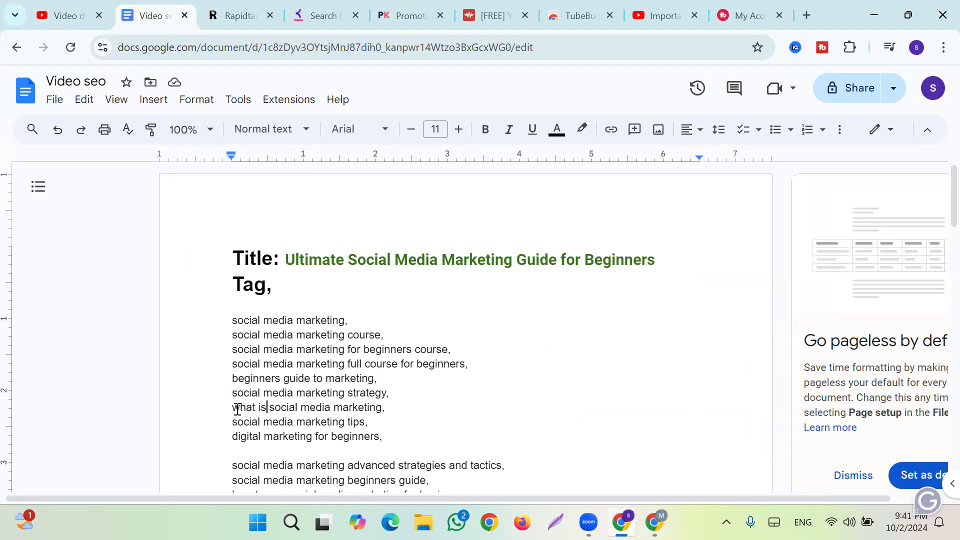
{"action": "left_click_drag", "start_coordinate": [232, 407], "coordinate": [381, 407]}
{"action": "key", "text": "ctrl+c"}
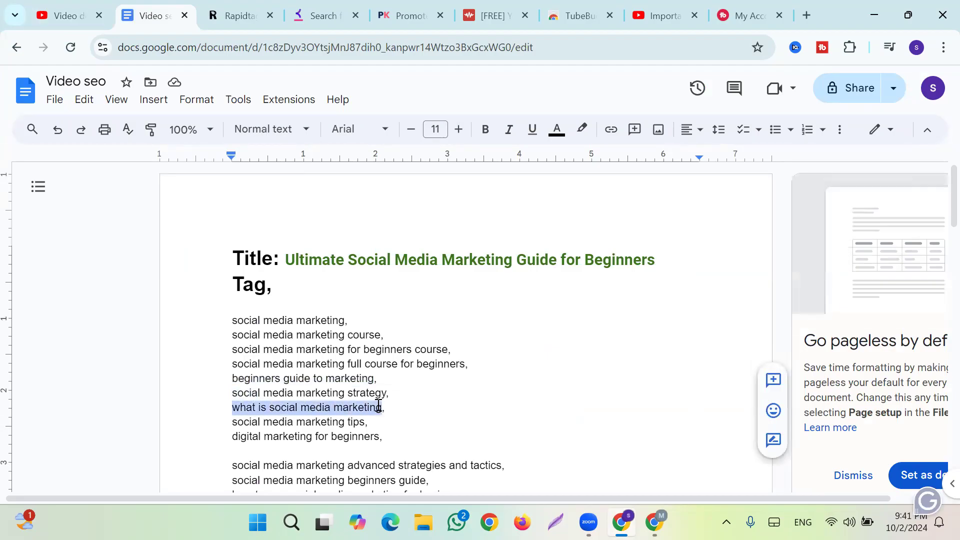
{"action": "left_click", "coordinate": [64, 21]}
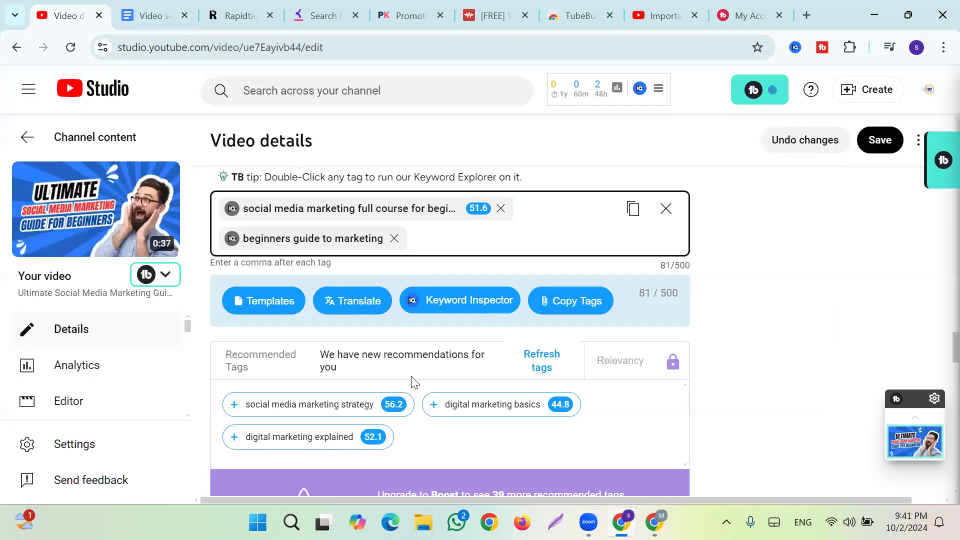
{"action": "key", "text": "ctrl+v"}
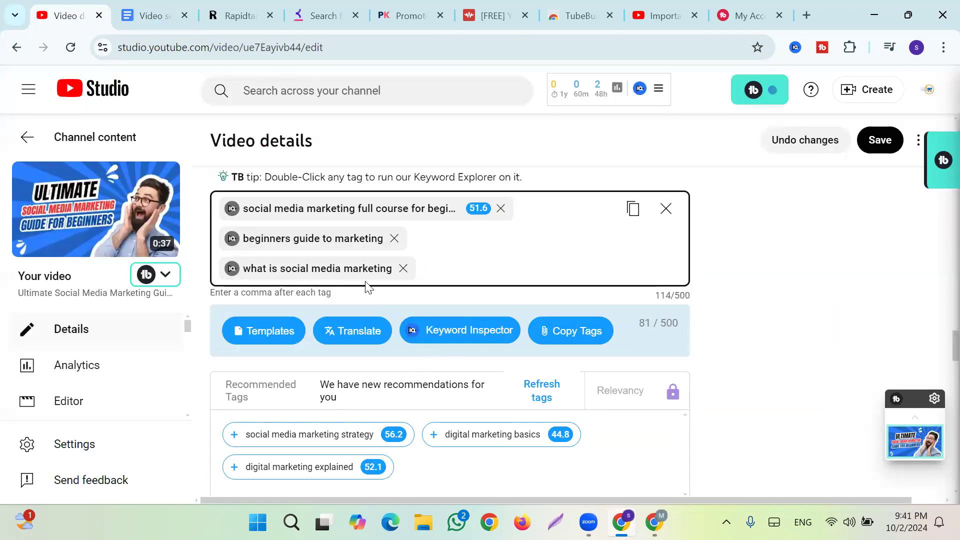
Step: Inspect the search volume, competition and related keywords of the tag "what is social media marketing" in the vidIQ Keyword Inspector
{"action": "left_click", "coordinate": [233, 268]}
{"action": "scroll", "coordinate": [349, 380], "scroll_direction": "down", "scroll_amount": 3}
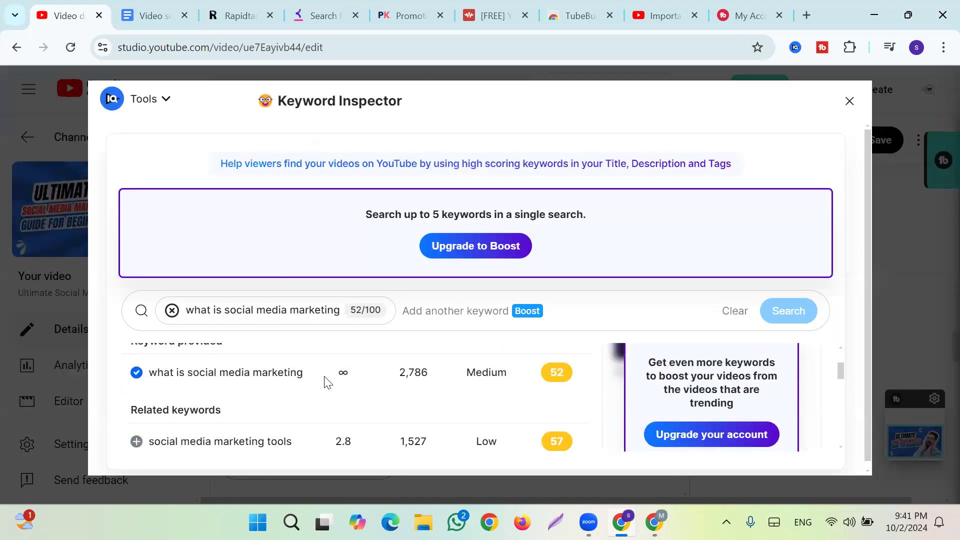
{"action": "scroll", "coordinate": [321, 380], "scroll_direction": "down", "scroll_amount": 3}
{"action": "scroll", "coordinate": [322, 379], "scroll_direction": "up", "scroll_amount": 3}
{"action": "mouse_move", "coordinate": [525, 382]}
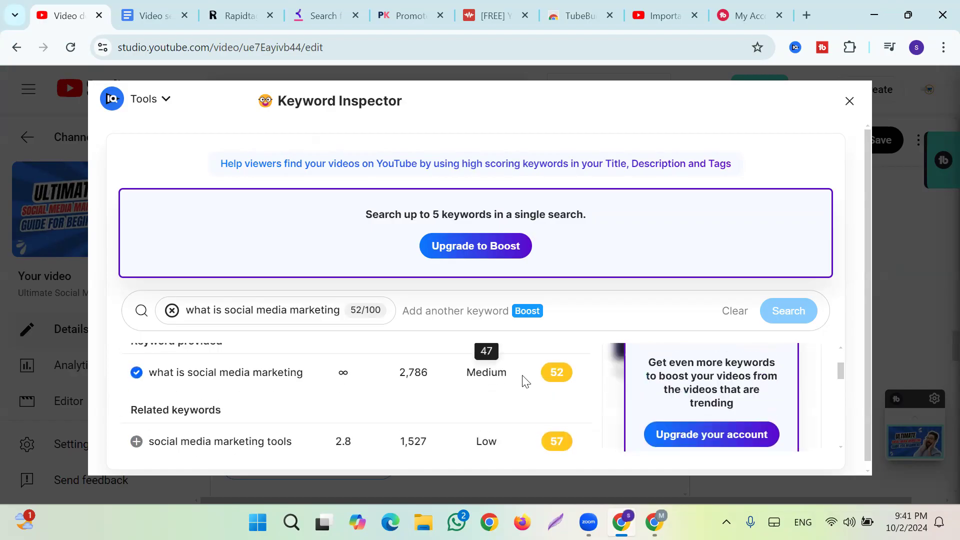
{"action": "scroll", "coordinate": [414, 380], "scroll_direction": "down", "scroll_amount": 3}
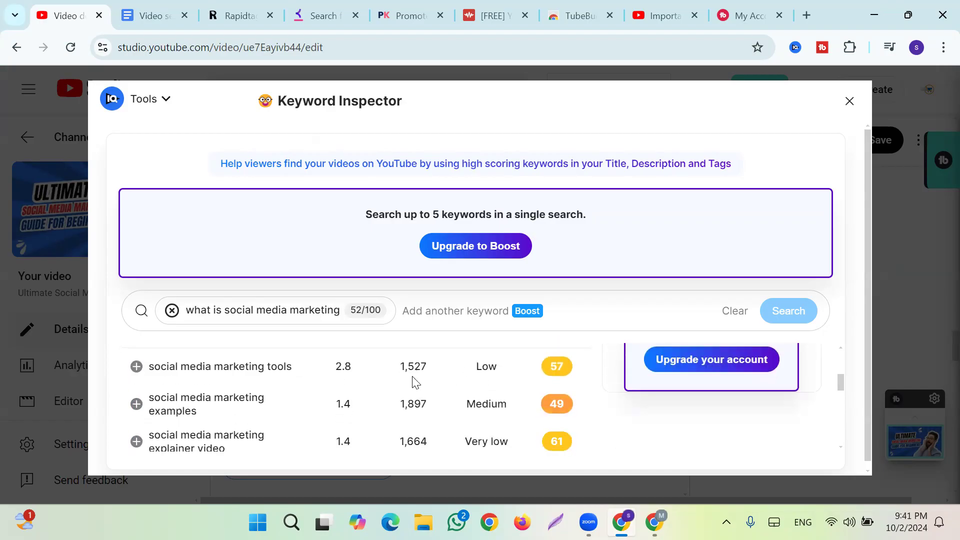
Step: Finish reviewing the related keywords of "what is social media marketing", close the Keyword Inspector, and check the video's vidIQ SEO score
{"action": "scroll", "coordinate": [414, 393], "scroll_direction": "down", "scroll_amount": 3}
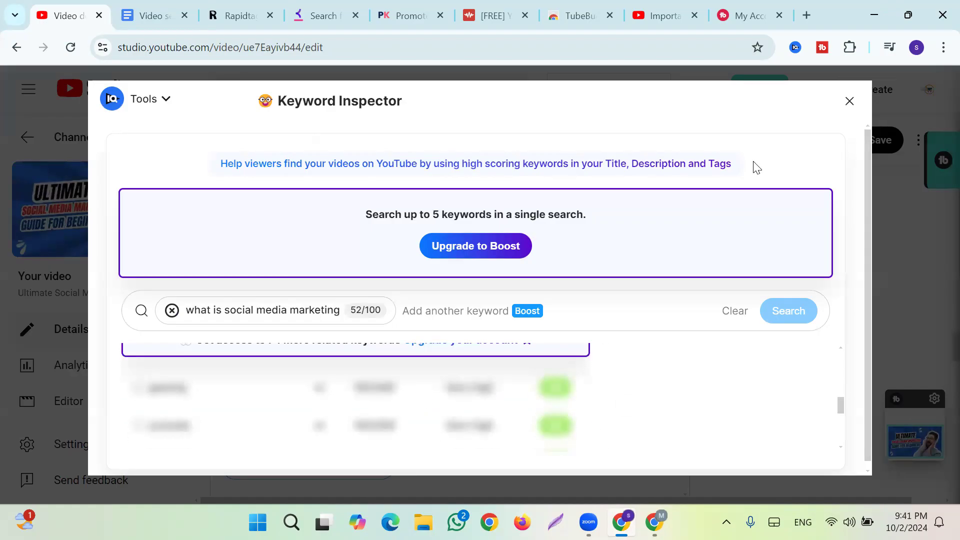
{"action": "left_click", "coordinate": [850, 103]}
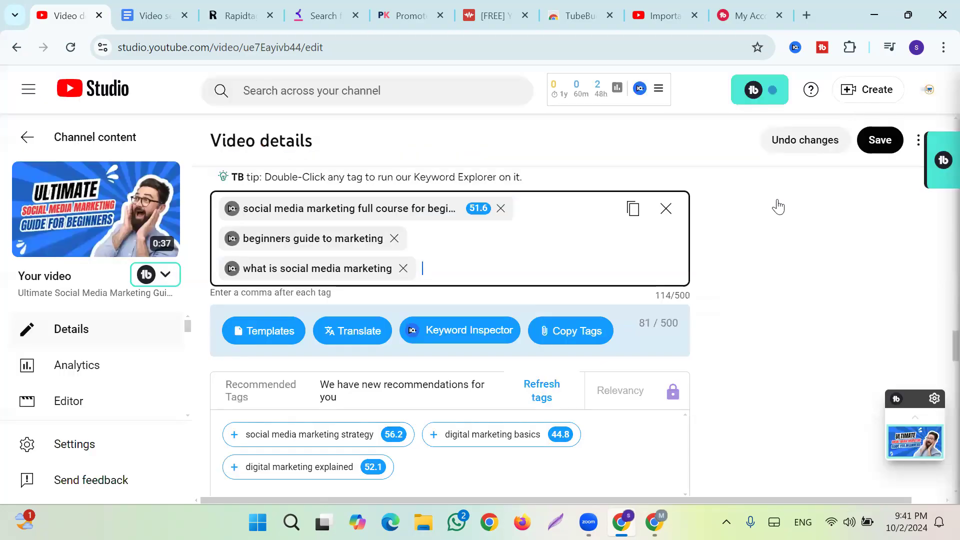
{"action": "scroll", "coordinate": [744, 260], "scroll_direction": "up", "scroll_amount": 15}
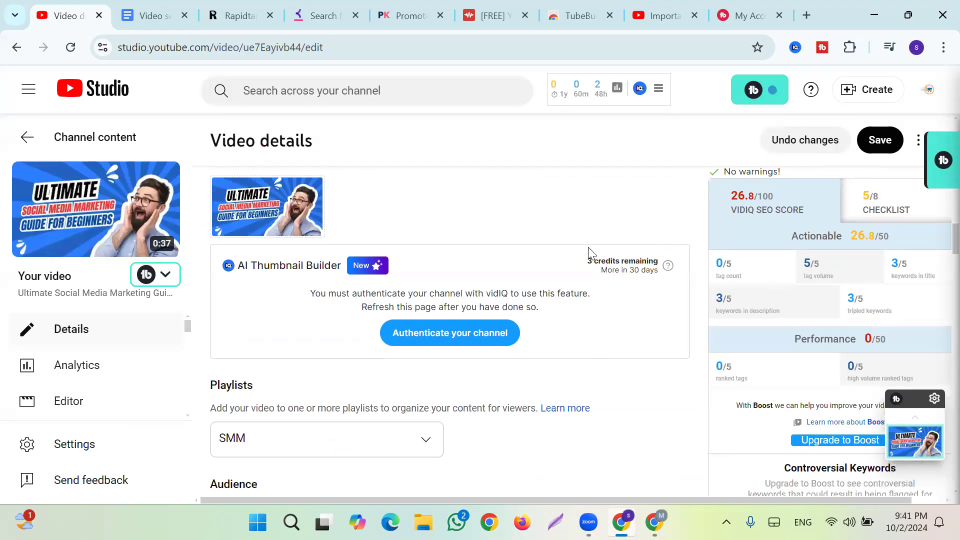
{"action": "scroll", "coordinate": [450, 274], "scroll_direction": "down", "scroll_amount": 15}
{"action": "scroll", "coordinate": [448, 271], "scroll_direction": "down", "scroll_amount": 8}
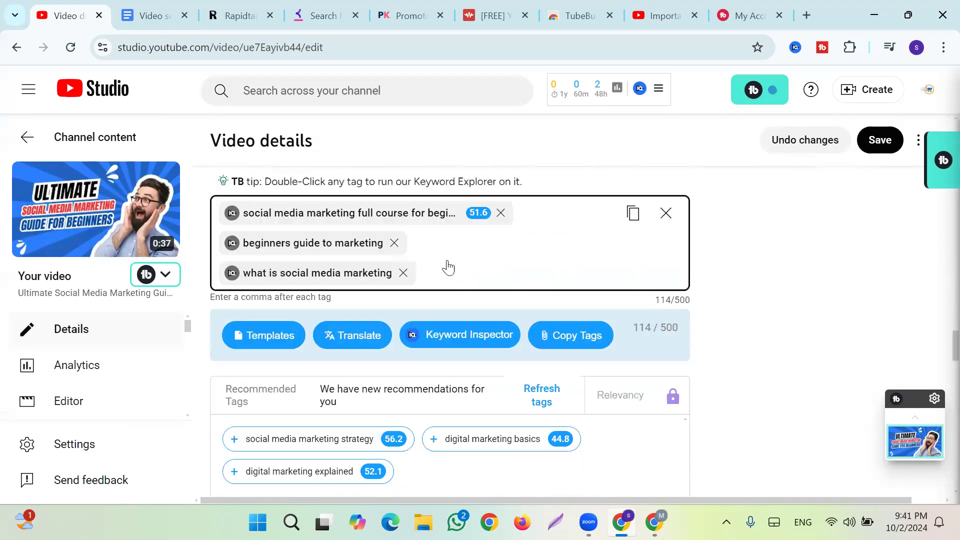
{"action": "scroll", "coordinate": [450, 258], "scroll_direction": "up", "scroll_amount": 2}
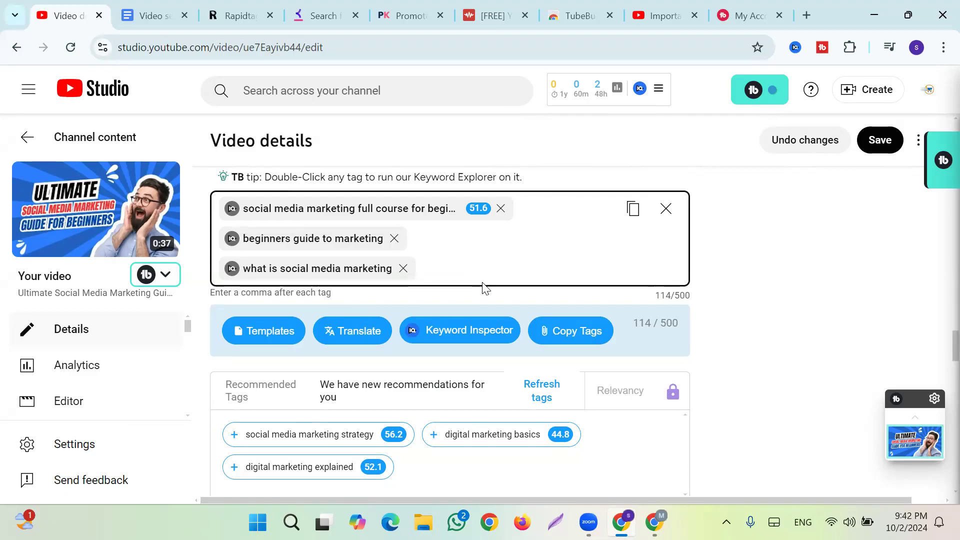
Step: Copy the tag "social media marketing tips" from the Video seo document and add it to the video's tags in YouTube Studio
{"action": "left_click", "coordinate": [133, 20]}
{"action": "scroll", "coordinate": [326, 400], "scroll_direction": "down", "scroll_amount": 2}
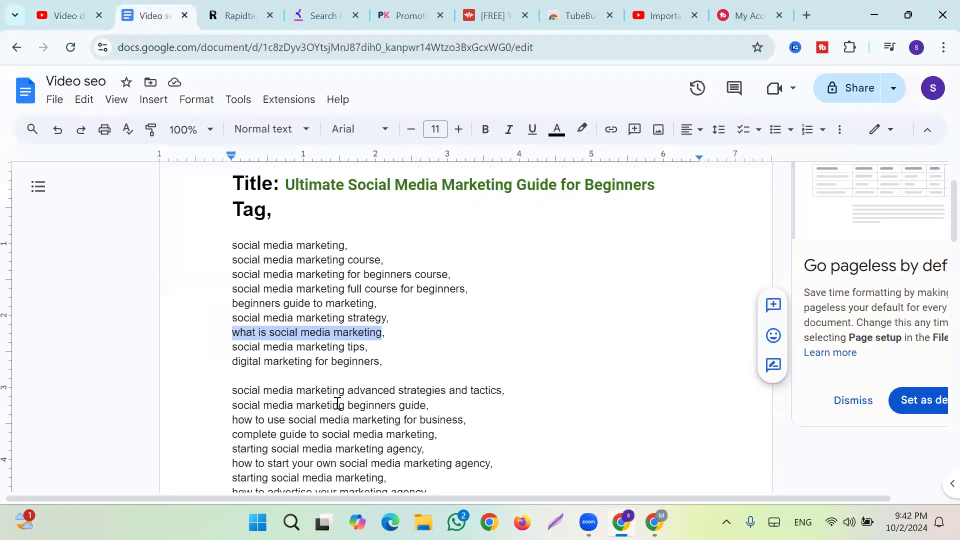
{"action": "left_click", "coordinate": [232, 349]}
{"action": "left_click_drag", "start_coordinate": [280, 352], "coordinate": [365, 350]}
{"action": "key", "text": "ctrl+c"}
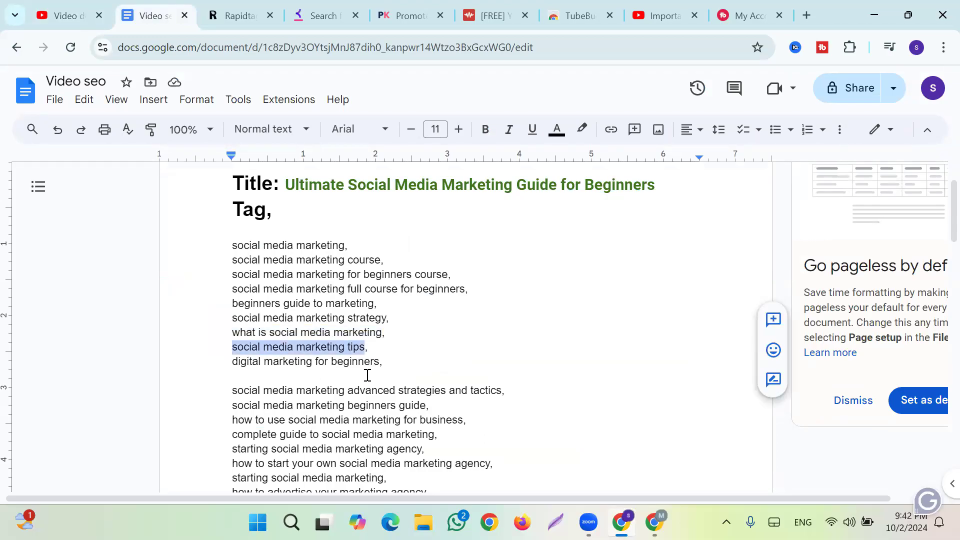
{"action": "left_click", "coordinate": [58, 18]}
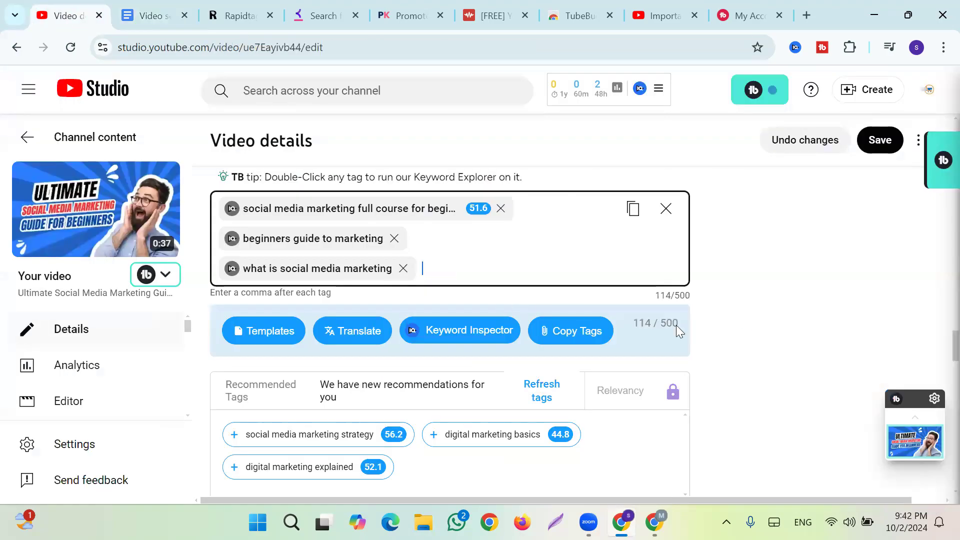
{"action": "key", "text": "ctrl+v"}
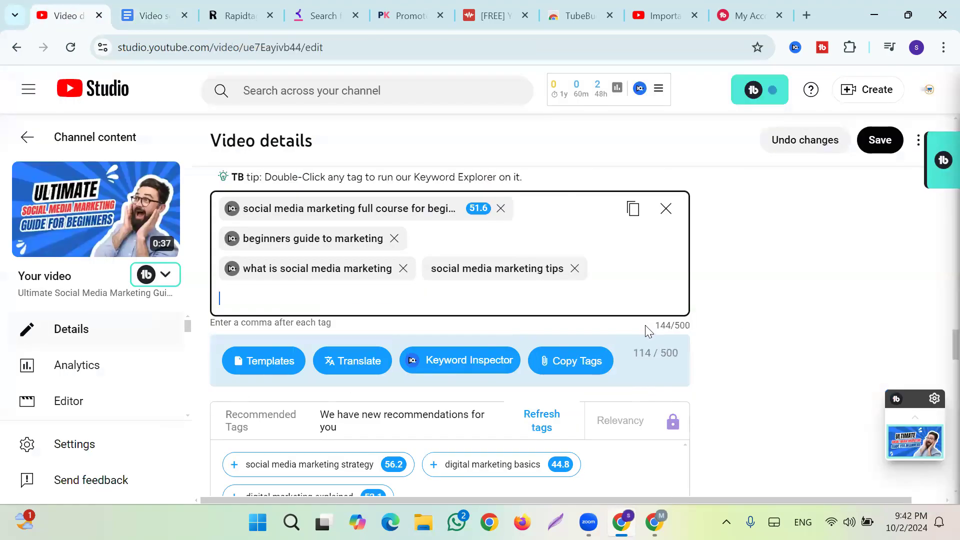
Step: Inspect the tag "social media marketing tips" and its related keywords in the vidIQ Keyword Inspector, and close it
{"action": "left_click", "coordinate": [436, 270]}
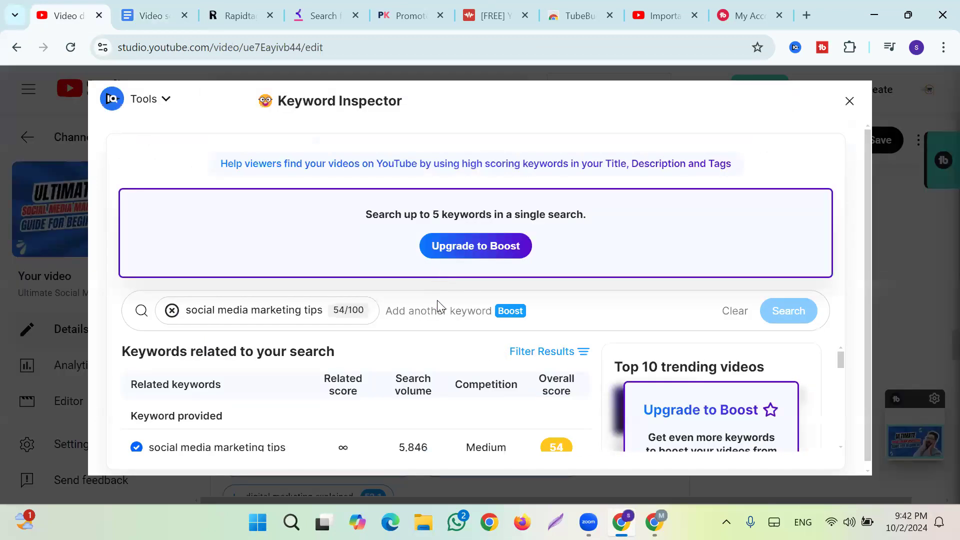
{"action": "scroll", "coordinate": [345, 403], "scroll_direction": "down", "scroll_amount": 2}
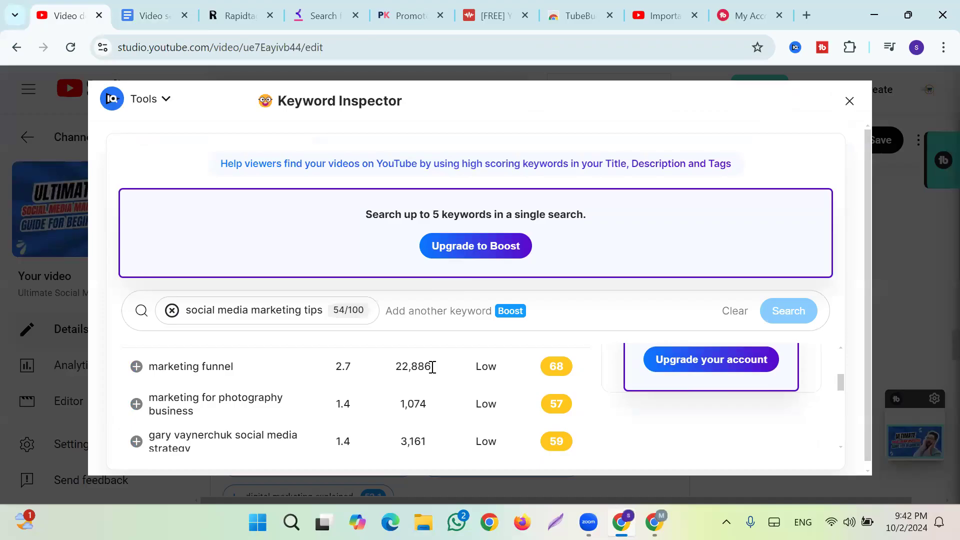
{"action": "scroll", "coordinate": [295, 382], "scroll_direction": "up", "scroll_amount": 5}
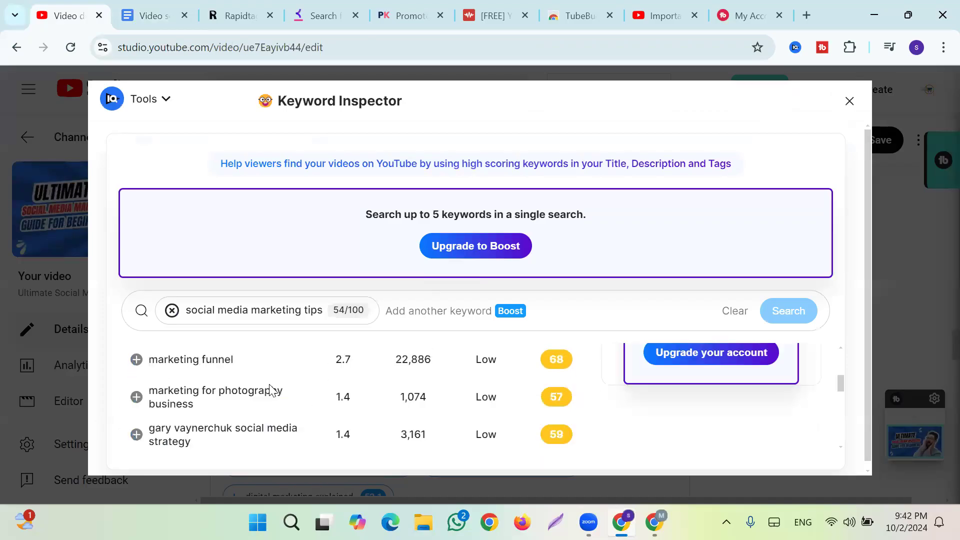
{"action": "left_click", "coordinate": [850, 103]}
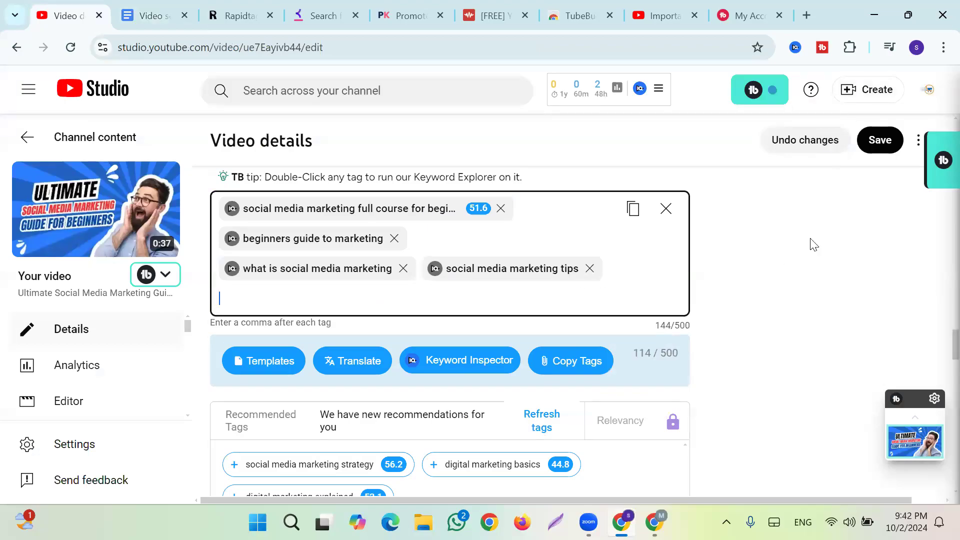
Step: Check the vidIQ SEO score and its actionable breakdown with "social media marketing tips" among the tags
{"action": "scroll", "coordinate": [791, 256], "scroll_direction": "up", "scroll_amount": 3}
{"action": "scroll", "coordinate": [765, 301], "scroll_direction": "up", "scroll_amount": 20}
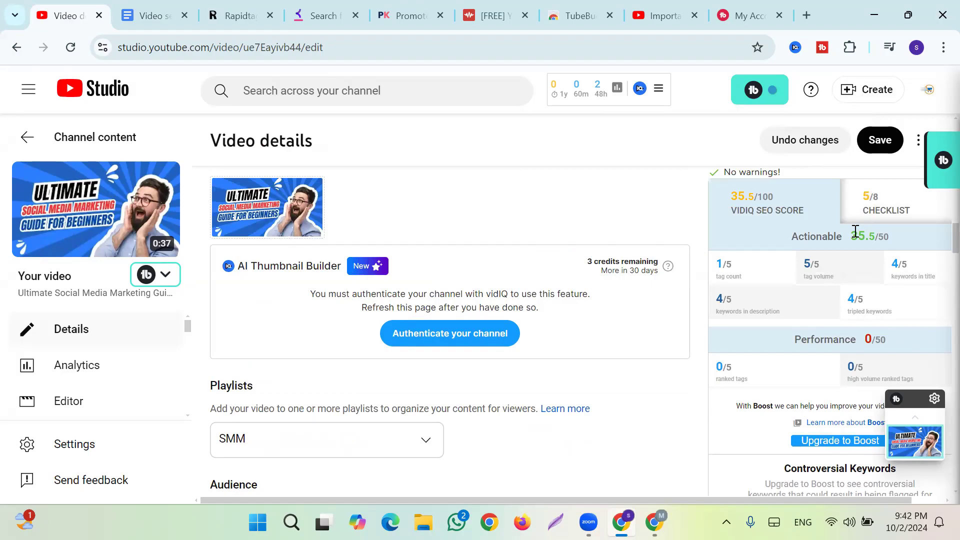
{"action": "scroll", "coordinate": [801, 253], "scroll_direction": "down", "scroll_amount": 20}
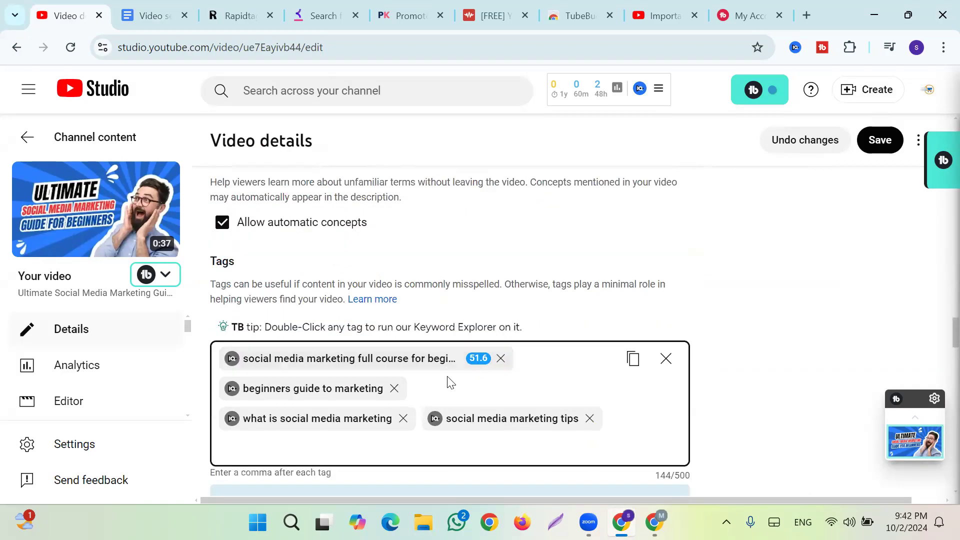
Step: Copy the tag "complete guide to social media marketing" from the Video seo document and add it to the video's tags in YouTube Studio
{"action": "left_click", "coordinate": [164, 12]}
{"action": "scroll", "coordinate": [144, 360], "scroll_direction": "down", "scroll_amount": 1}
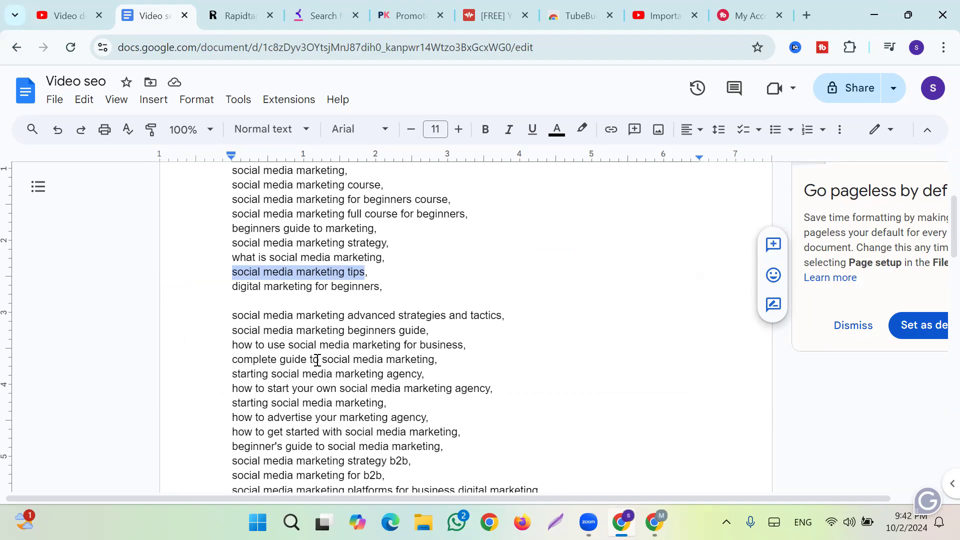
{"action": "left_click_drag", "start_coordinate": [236, 362], "coordinate": [435, 360]}
{"action": "key", "text": "ctrl+c"}
{"action": "left_click", "coordinate": [257, 349]}
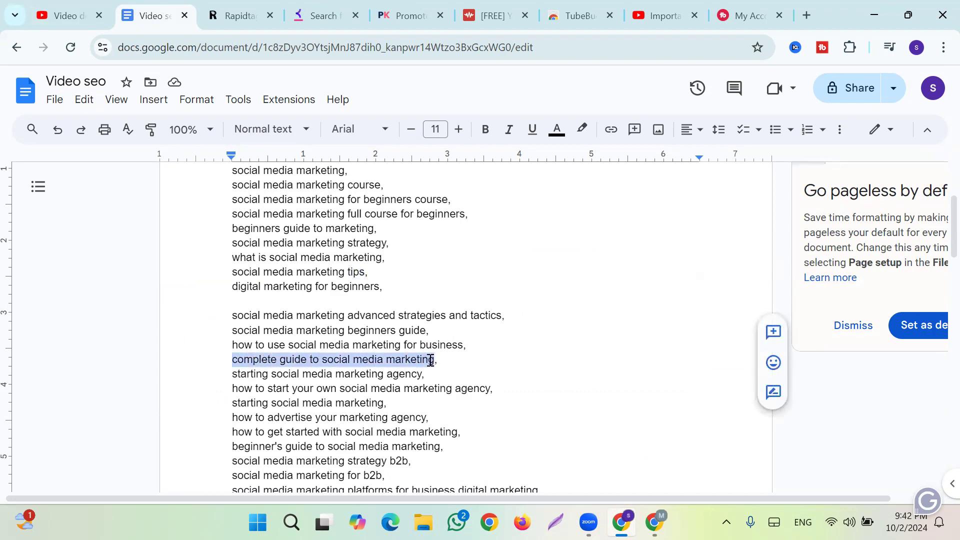
{"action": "left_click", "coordinate": [65, 15]}
{"action": "key", "text": "ctrl+v"}
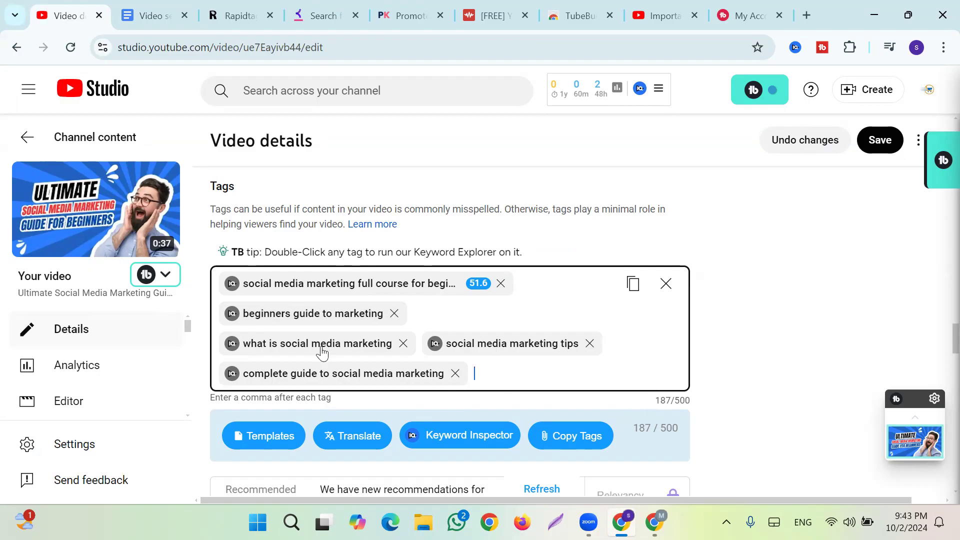
Step: Inspect the tag "complete guide to social media marketing" in the vidIQ Keyword Inspector, and close it
{"action": "left_click", "coordinate": [233, 375]}
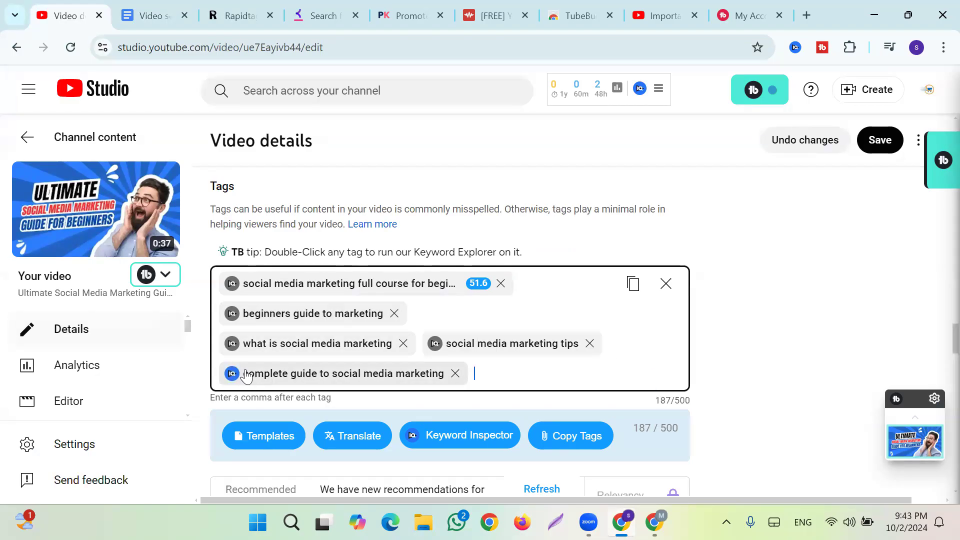
{"action": "scroll", "coordinate": [299, 429], "scroll_direction": "down", "scroll_amount": 1}
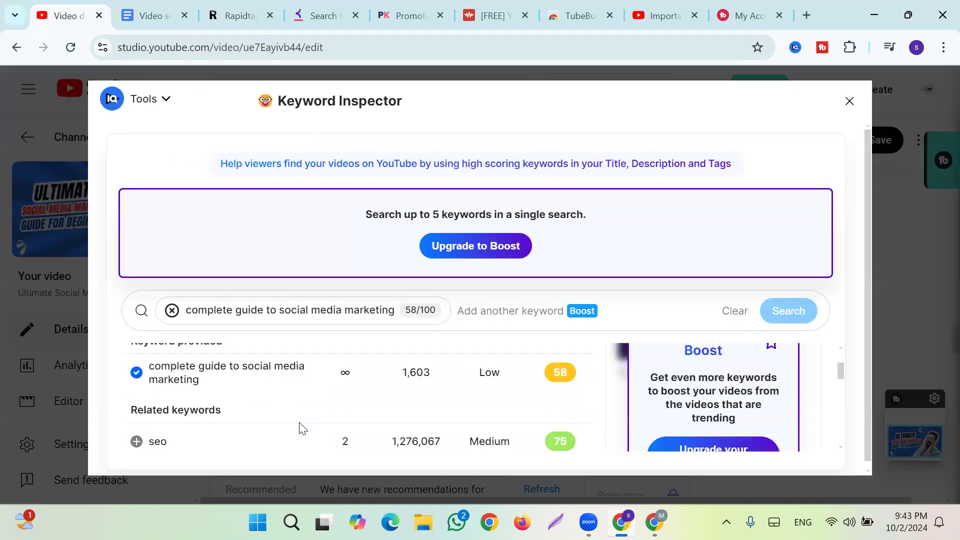
{"action": "left_click", "coordinate": [846, 103]}
Step: Review the vidIQ SEO score with its actionable and performance ratings, and look over the video's current and recommended tags
{"action": "scroll", "coordinate": [769, 265], "scroll_direction": "up", "scroll_amount": 10}
{"action": "scroll", "coordinate": [710, 286], "scroll_direction": "up", "scroll_amount": 8}
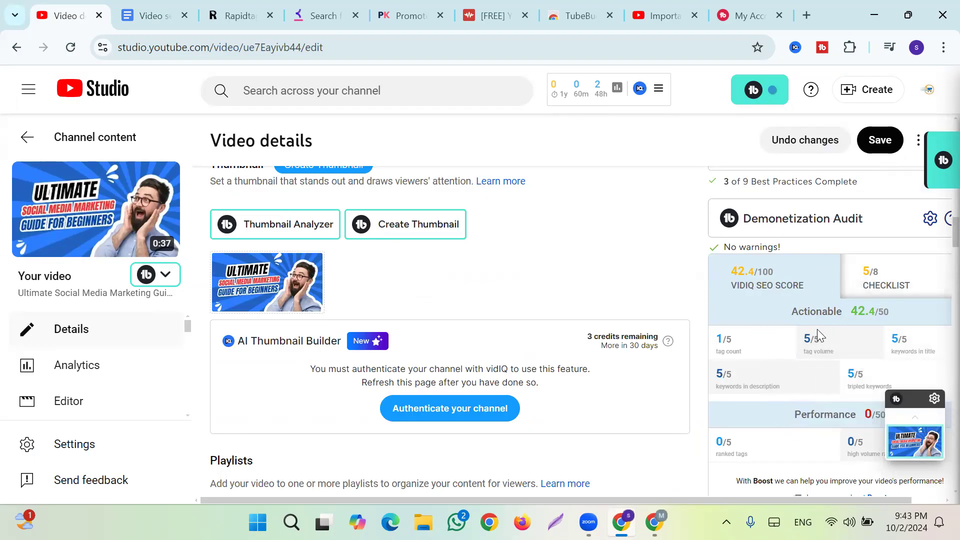
{"action": "scroll", "coordinate": [856, 344], "scroll_direction": "down", "scroll_amount": 1}
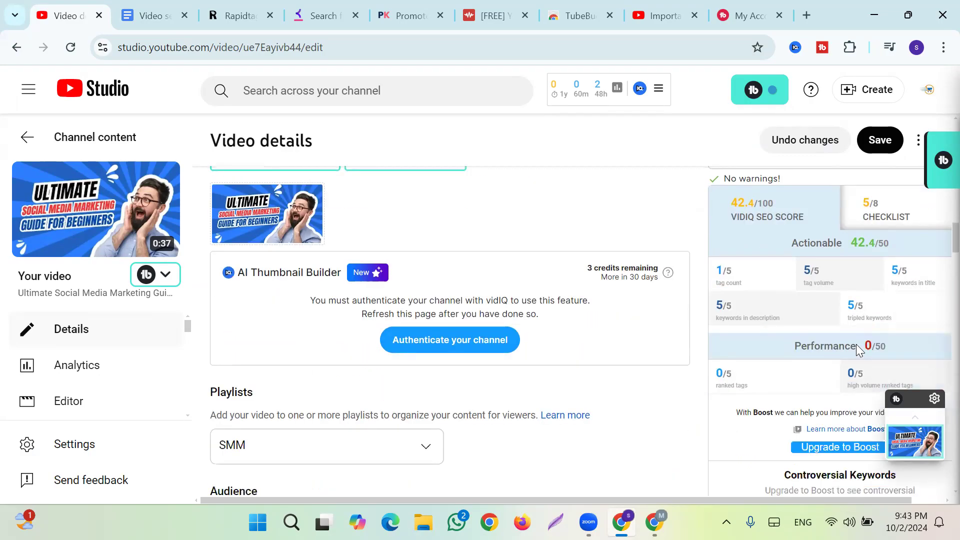
{"action": "scroll", "coordinate": [845, 332], "scroll_direction": "down", "scroll_amount": 1}
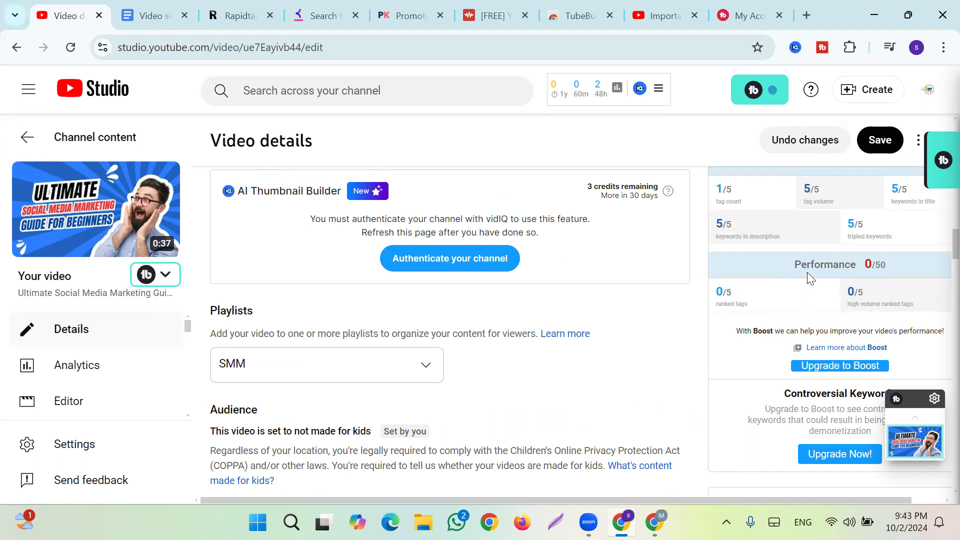
{"action": "scroll", "coordinate": [549, 313], "scroll_direction": "down", "scroll_amount": 8}
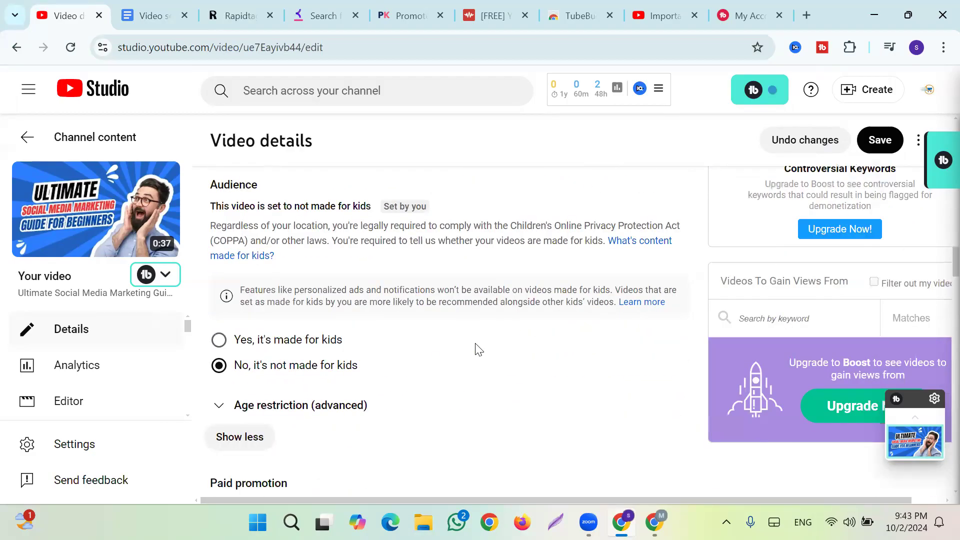
{"action": "scroll", "coordinate": [439, 373], "scroll_direction": "down", "scroll_amount": 10}
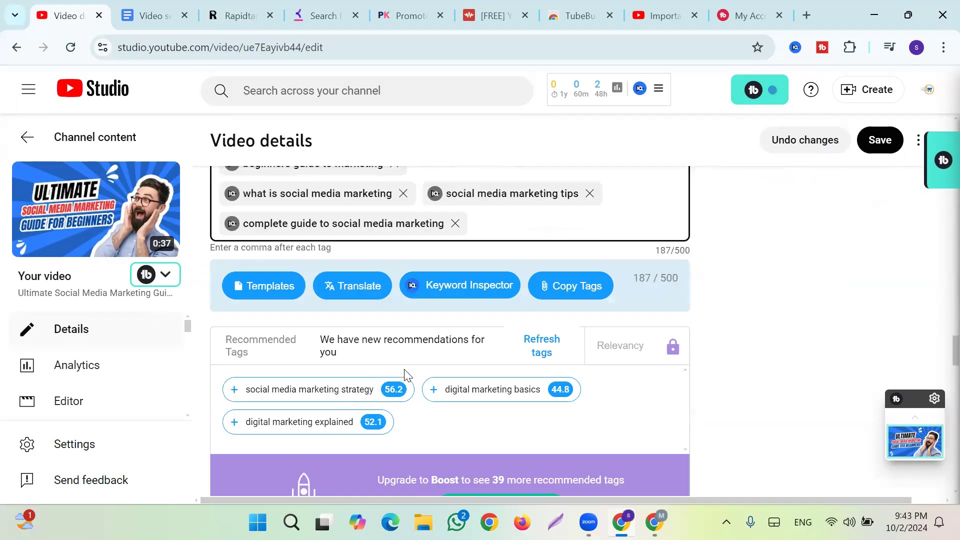
{"action": "scroll", "coordinate": [434, 354], "scroll_direction": "up", "scroll_amount": 5}
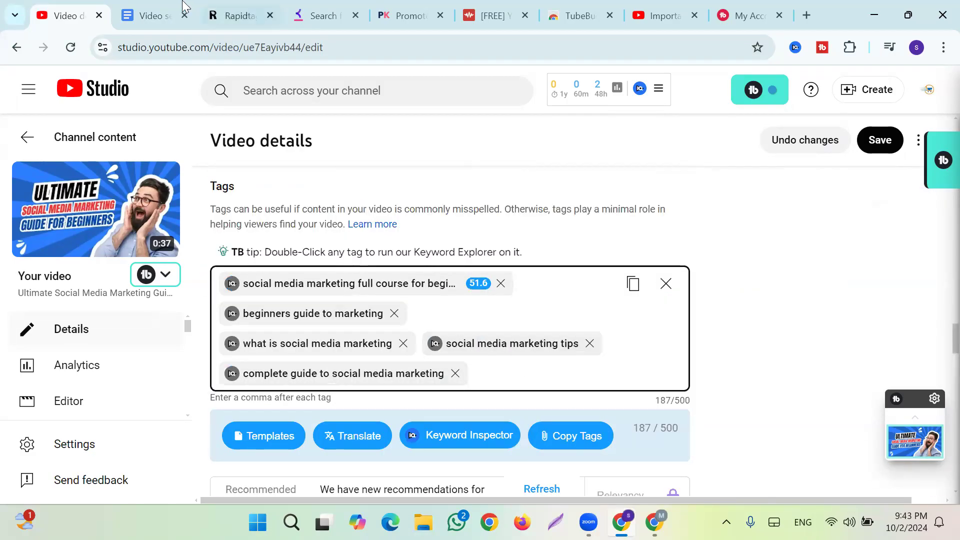
Step: Copy the tag "how to get started with social media marketing" from the Video seo document and add it to the video's tags in YouTube Studio
{"action": "left_click", "coordinate": [152, 16]}
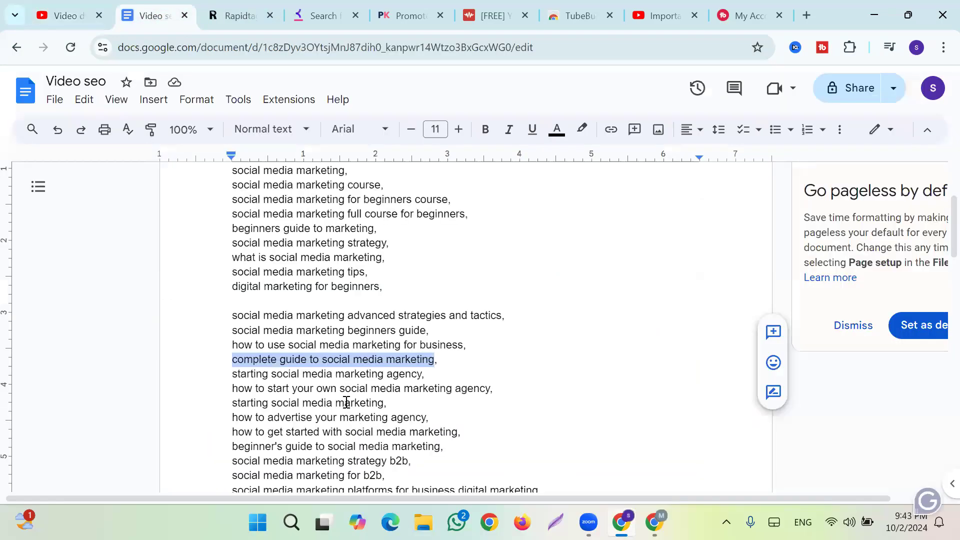
{"action": "left_click", "coordinate": [290, 403]}
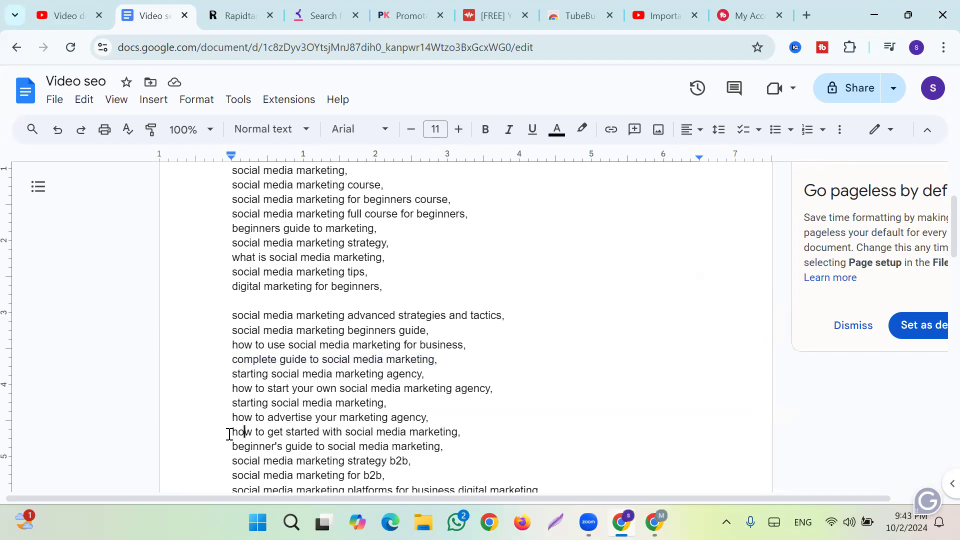
{"action": "left_click_drag", "start_coordinate": [230, 433], "coordinate": [454, 435]}
{"action": "key", "text": "ctrl+c"}
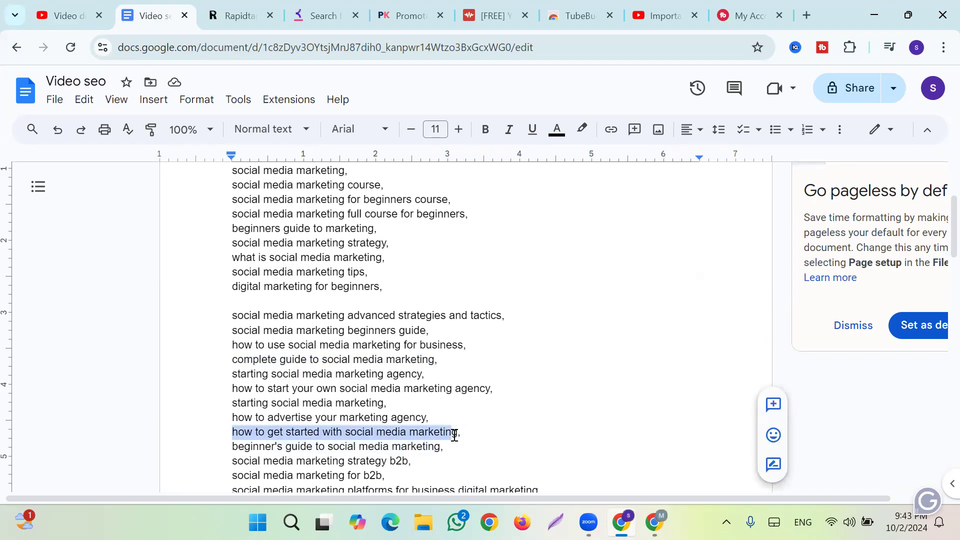
{"action": "left_click", "coordinate": [58, 16]}
{"action": "key", "text": "ctrl+v"}
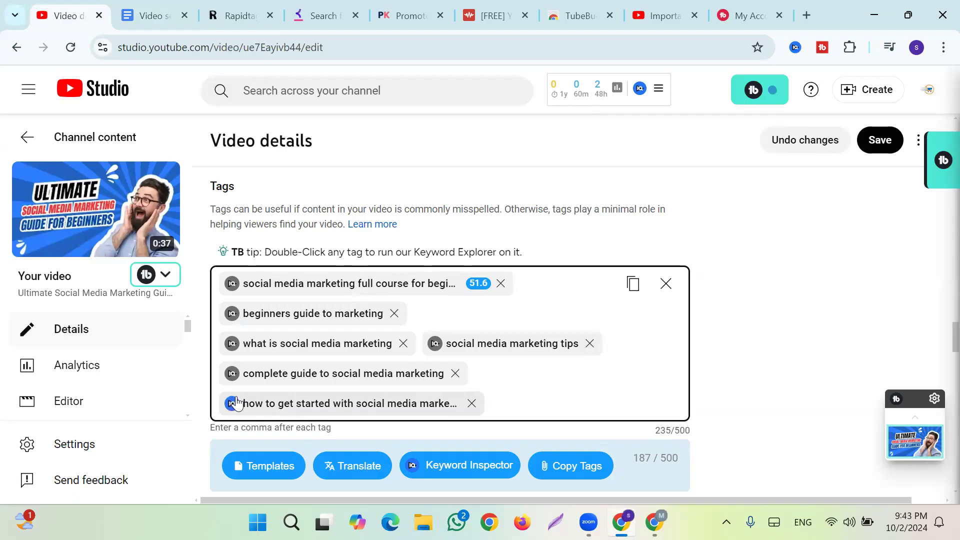
Step: From the Keyword Inspector results for "how to get started with social media marketing", add the related keywords "social media marketing tutorial" and "how to start smma" as tags
{"action": "left_click", "coordinate": [236, 403]}
{"action": "scroll", "coordinate": [417, 392], "scroll_direction": "down", "scroll_amount": 3}
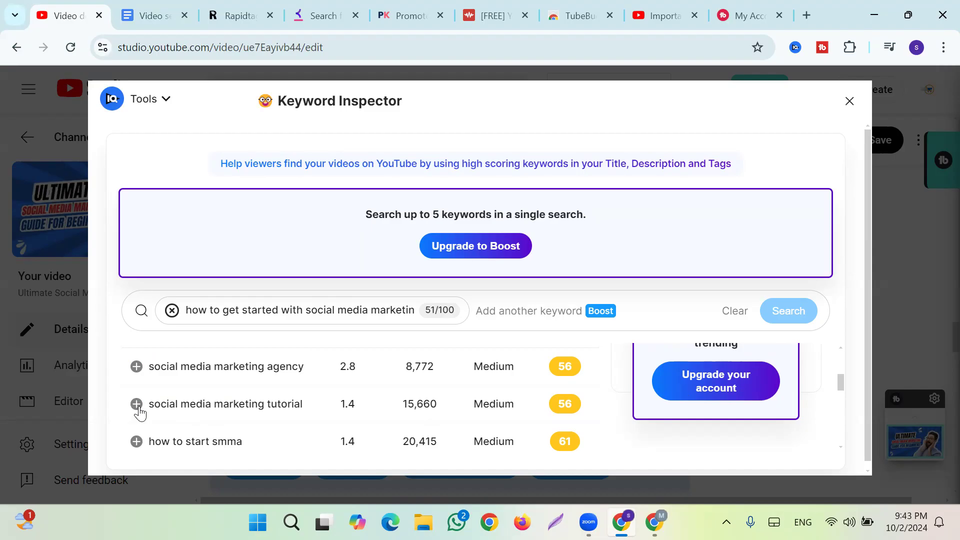
{"action": "left_click", "coordinate": [137, 405]}
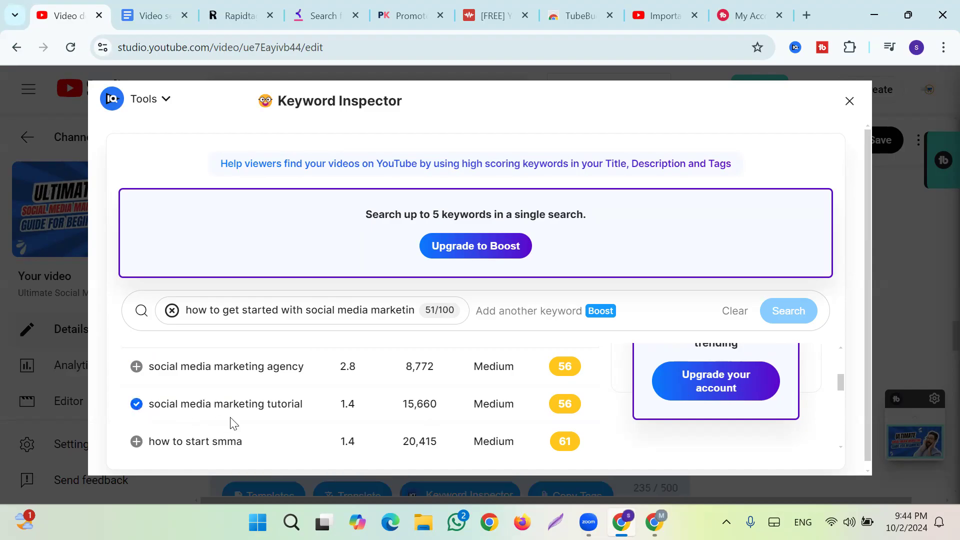
{"action": "scroll", "coordinate": [232, 418], "scroll_direction": "down", "scroll_amount": 2}
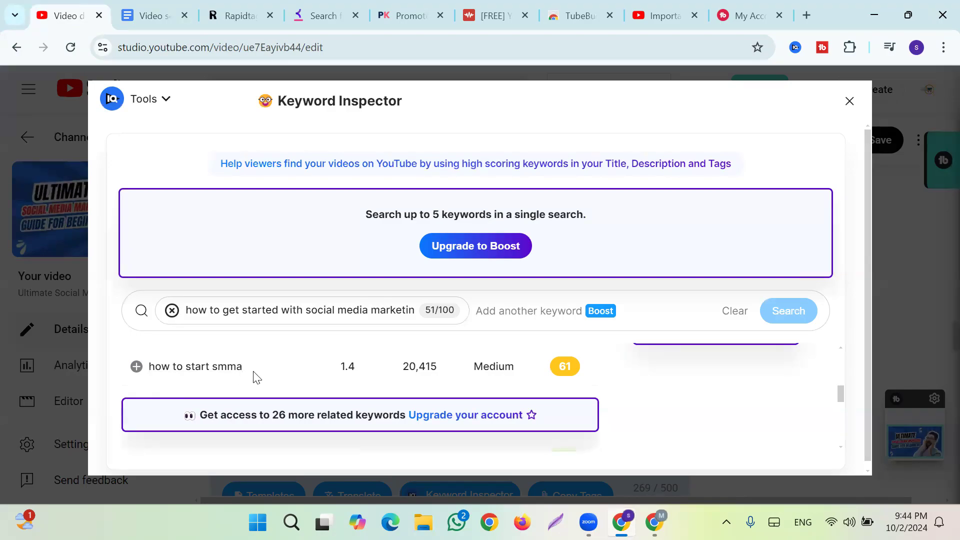
{"action": "left_click", "coordinate": [136, 369]}
{"action": "left_click", "coordinate": [850, 101]}
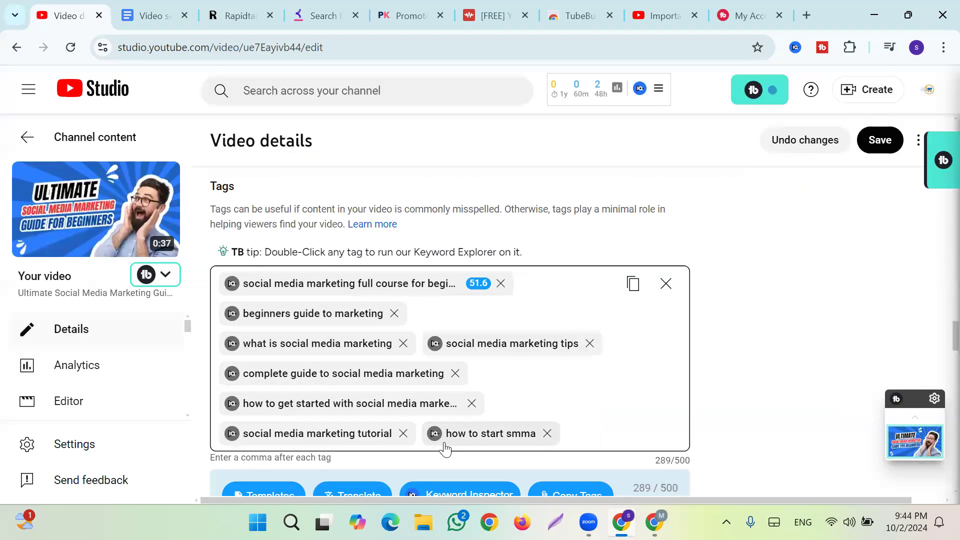
Step: Inspect the tags "social media marketing tutorial" and "how to start smma" in the vidIQ Keyword Inspector, closing it after each
{"action": "left_click", "coordinate": [232, 435]}
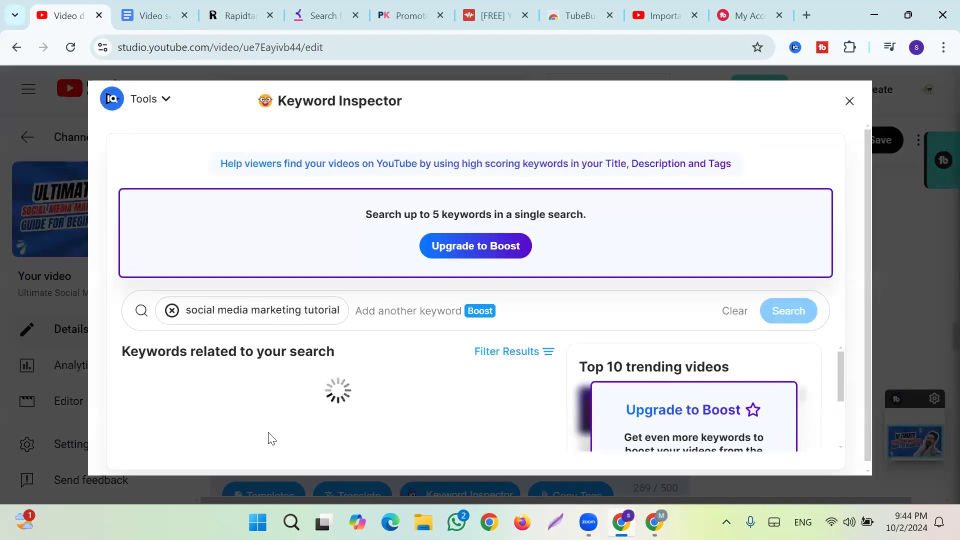
{"action": "left_click", "coordinate": [849, 101]}
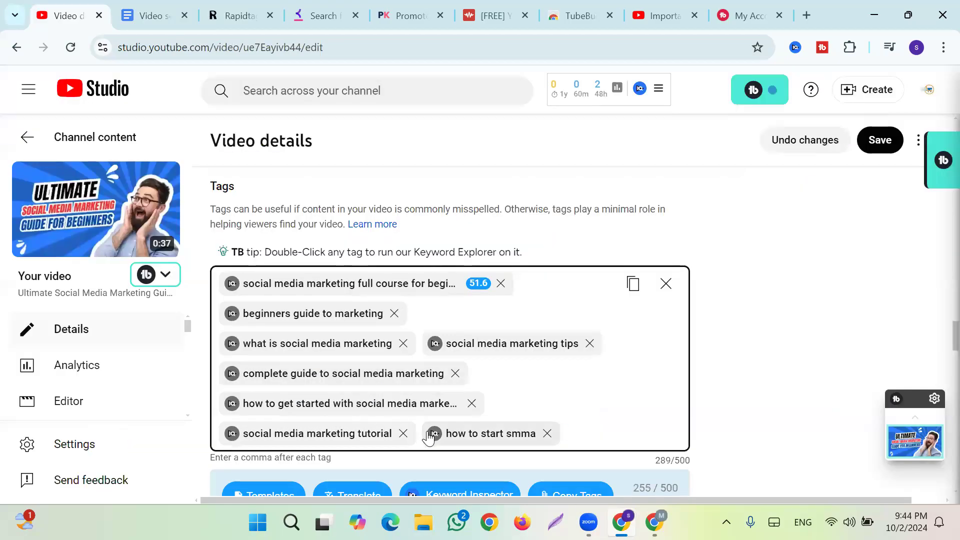
{"action": "left_click", "coordinate": [431, 435]}
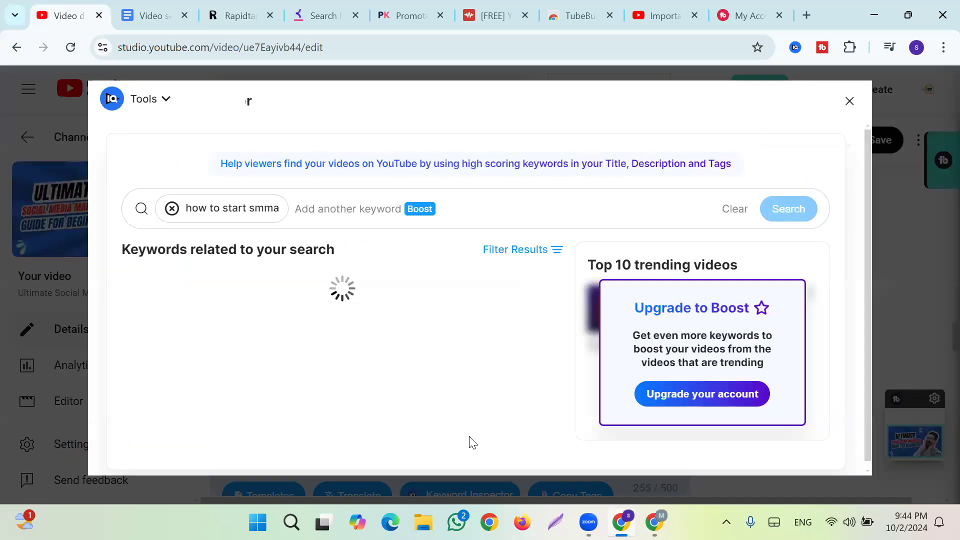
{"action": "left_click", "coordinate": [849, 109]}
Step: Review the vidIQ SEO score with its actionable and performance ratings, and check the current tags against it
{"action": "scroll", "coordinate": [770, 321], "scroll_direction": "up", "scroll_amount": 10}
{"action": "scroll", "coordinate": [753, 308], "scroll_direction": "up", "scroll_amount": 10}
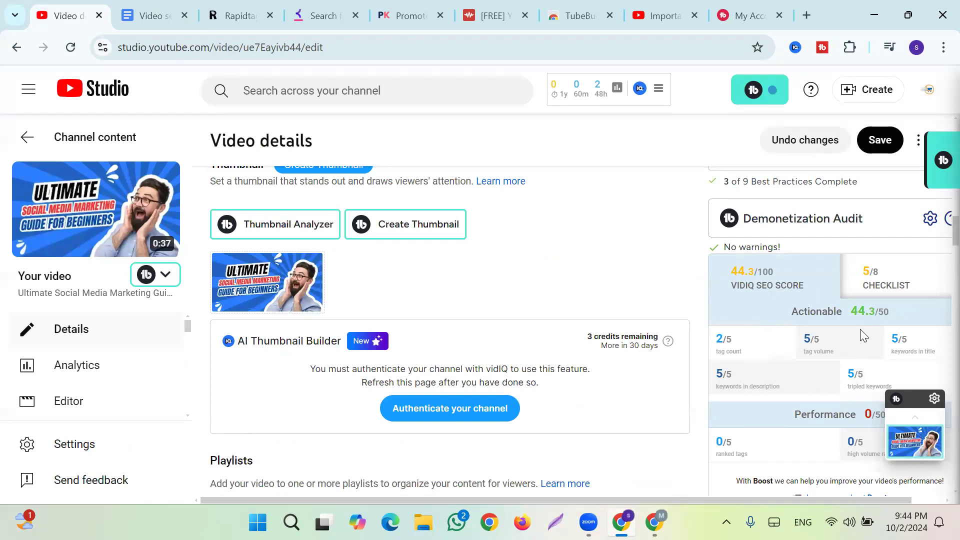
{"action": "scroll", "coordinate": [848, 334], "scroll_direction": "down", "scroll_amount": 1}
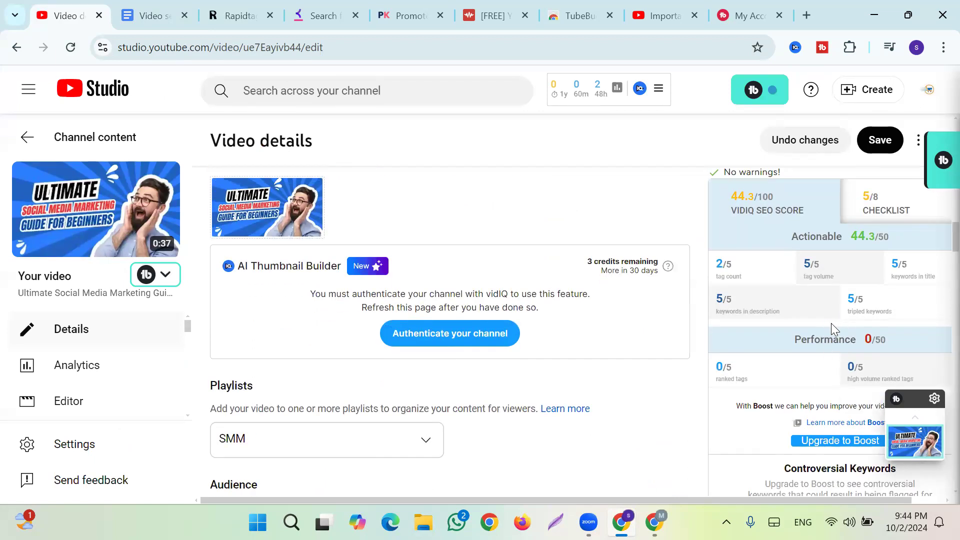
{"action": "scroll", "coordinate": [639, 333], "scroll_direction": "down", "scroll_amount": 8}
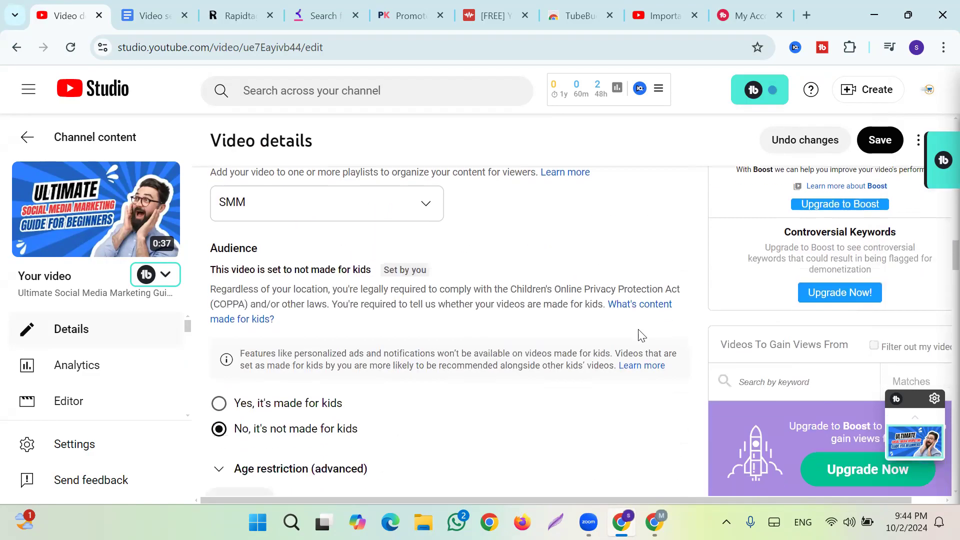
{"action": "scroll", "coordinate": [422, 372], "scroll_direction": "up", "scroll_amount": 5}
{"action": "scroll", "coordinate": [413, 369], "scroll_direction": "up", "scroll_amount": 10}
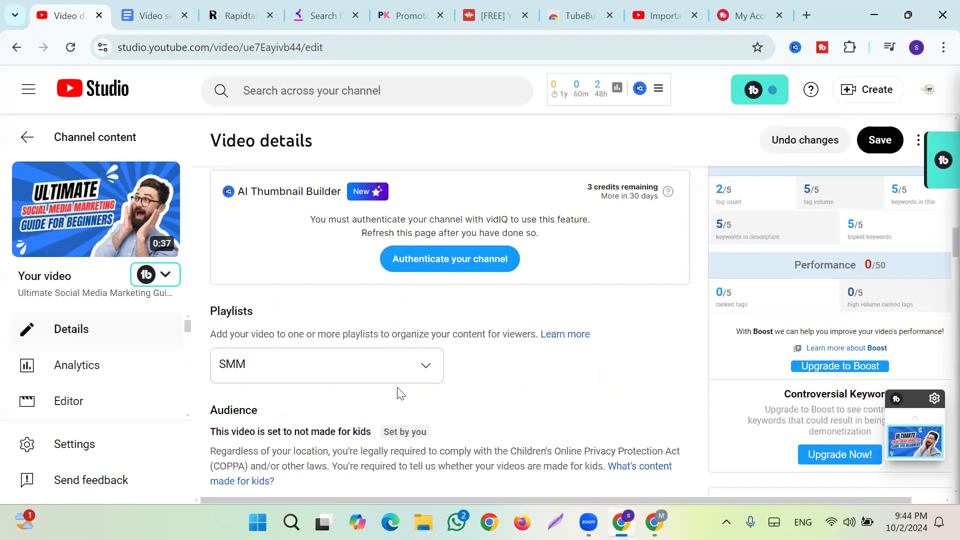
{"action": "scroll", "coordinate": [430, 345], "scroll_direction": "up", "scroll_amount": 2}
{"action": "scroll", "coordinate": [435, 360], "scroll_direction": "down", "scroll_amount": 15}
{"action": "scroll", "coordinate": [438, 383], "scroll_direction": "down", "scroll_amount": 6}
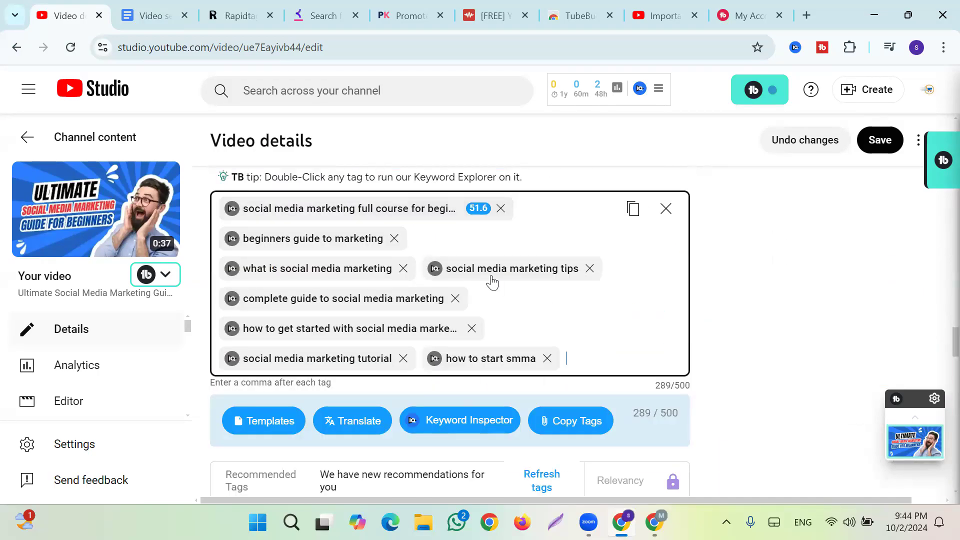
Step: Copy "how to be a successful social media marketer" from the Video seo document and add it to the video's tags in YouTube Studio
{"action": "left_click", "coordinate": [150, 16]}
{"action": "scroll", "coordinate": [397, 419], "scroll_direction": "down", "scroll_amount": 2}
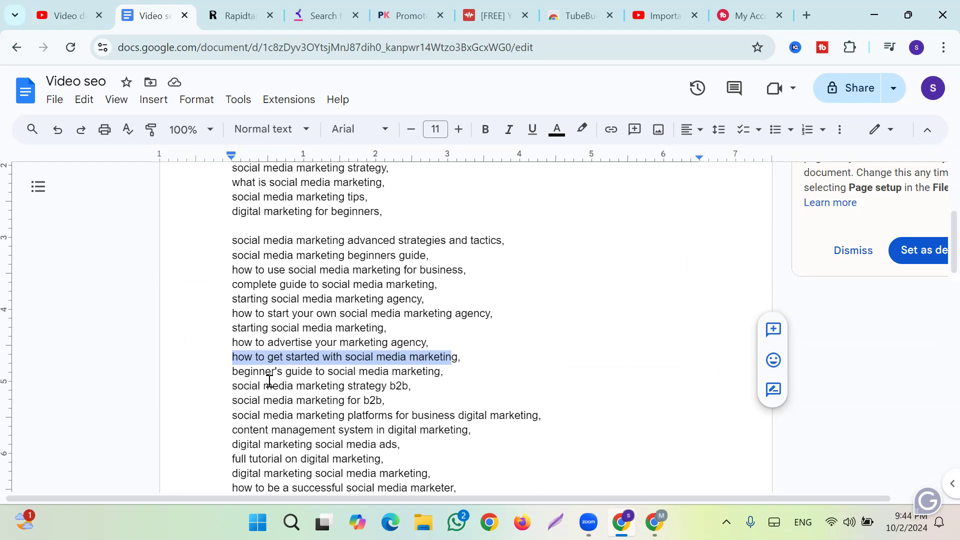
{"action": "left_click", "coordinate": [253, 373]}
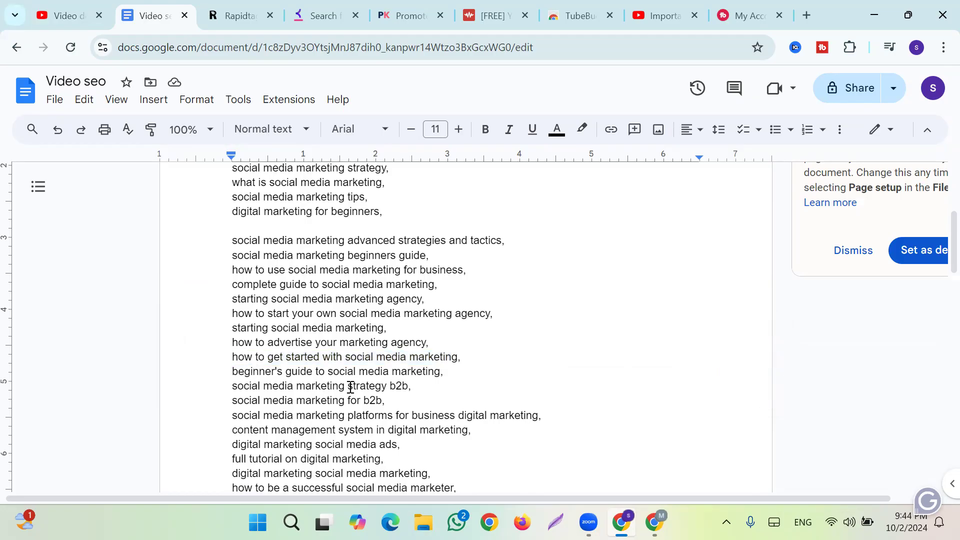
{"action": "scroll", "coordinate": [350, 385], "scroll_direction": "down", "scroll_amount": 3}
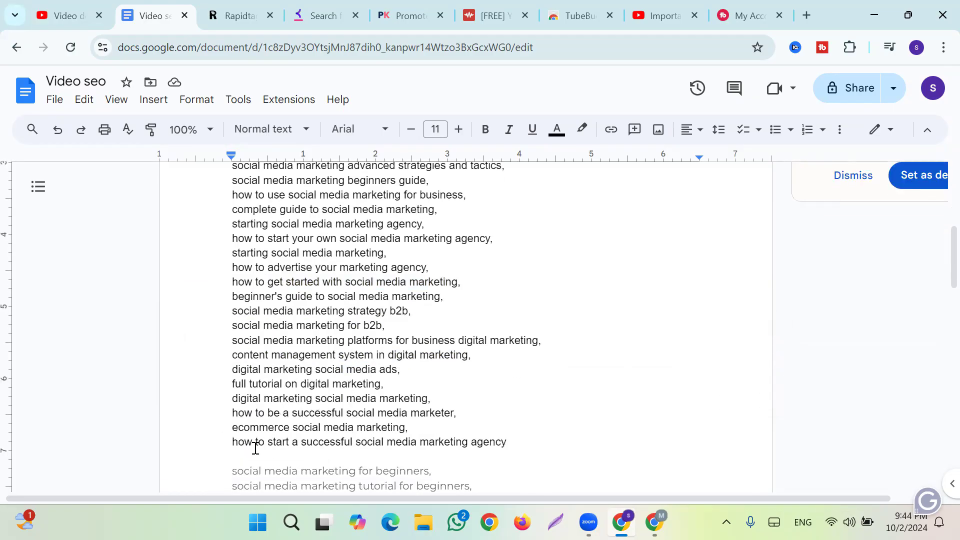
{"action": "left_click_drag", "start_coordinate": [234, 414], "coordinate": [451, 412]}
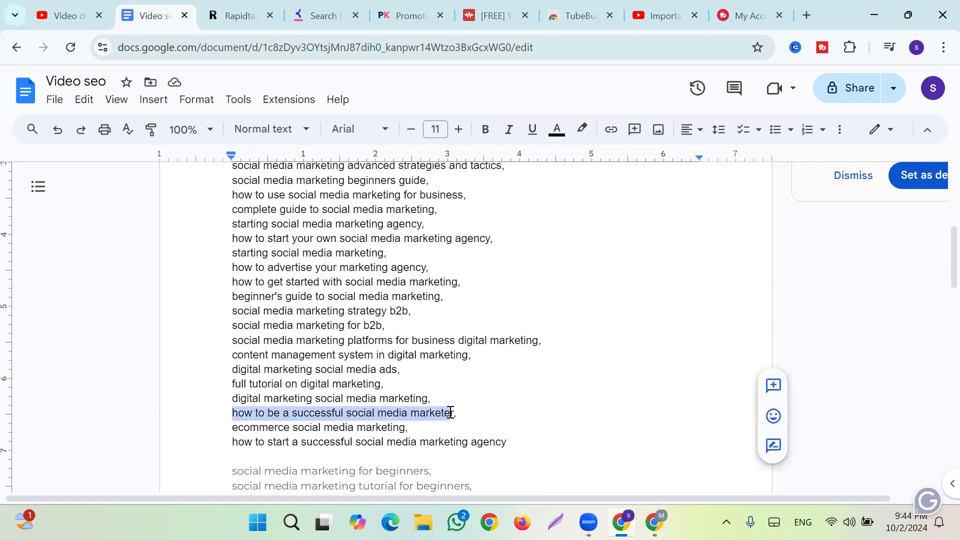
{"action": "left_click", "coordinate": [55, 15]}
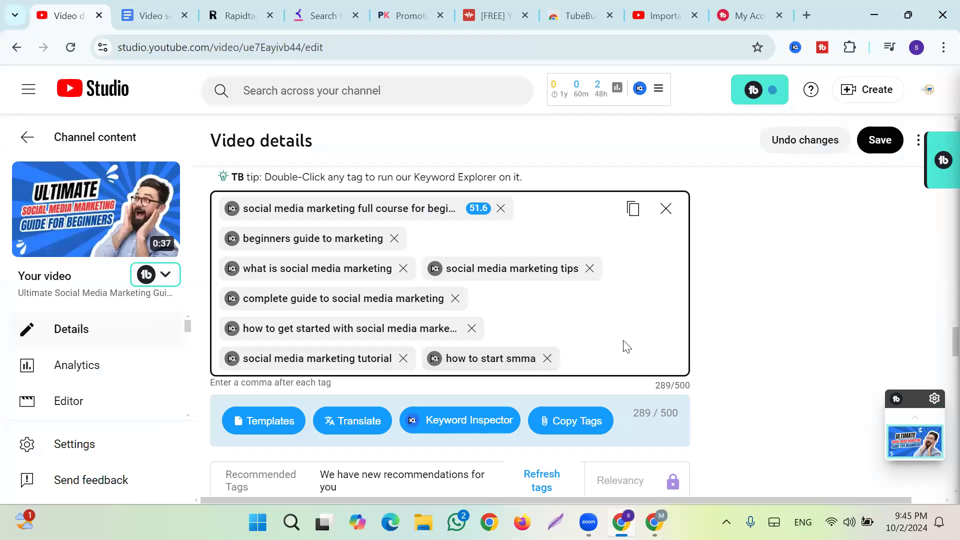
{"action": "left_click", "coordinate": [581, 365]}
{"action": "type", "text": "how to be a successful social media marketer"}
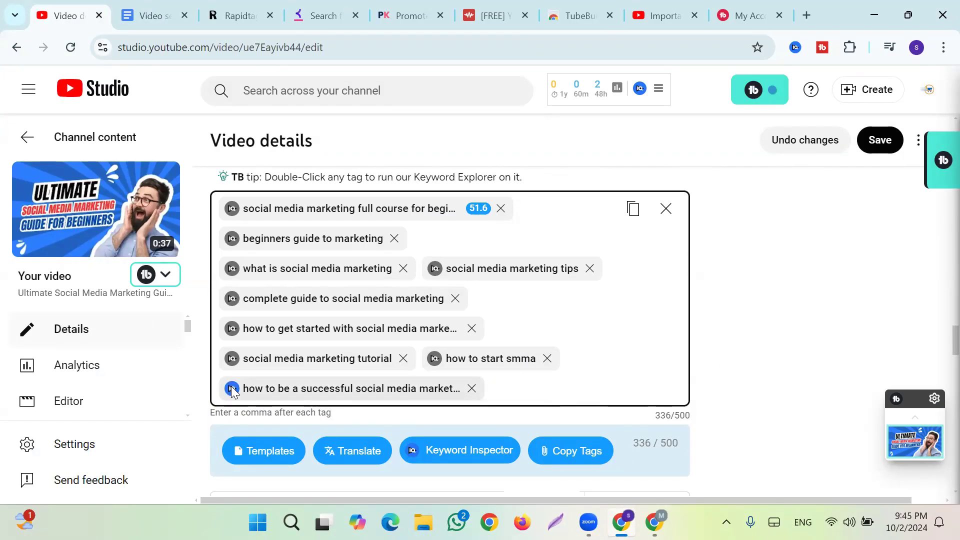
Step: From the Keyword Inspector results for "how to be a successful social media marketer", add the related keyword "social media marketing course" as a tag
{"action": "left_click", "coordinate": [232, 389]}
{"action": "scroll", "coordinate": [338, 415], "scroll_direction": "down", "scroll_amount": 1}
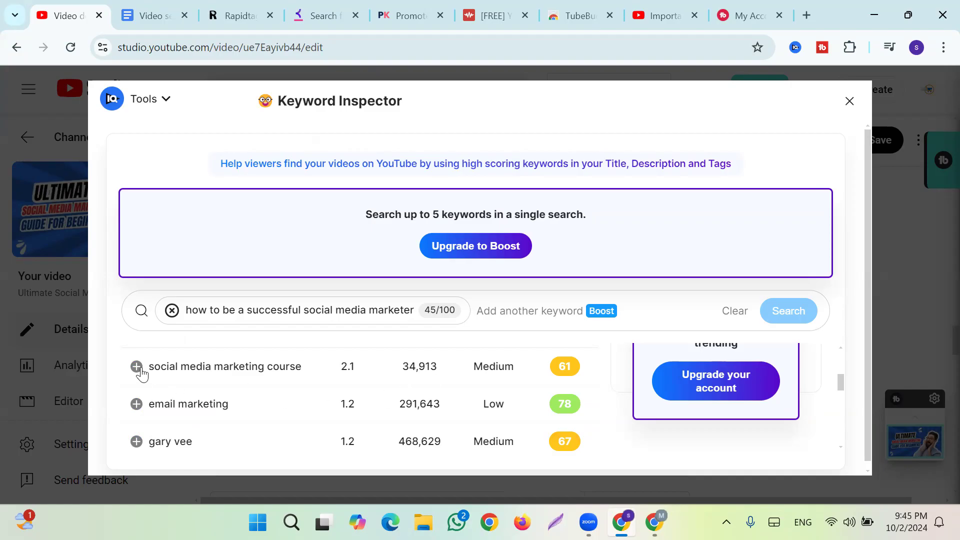
{"action": "left_click", "coordinate": [136, 368]}
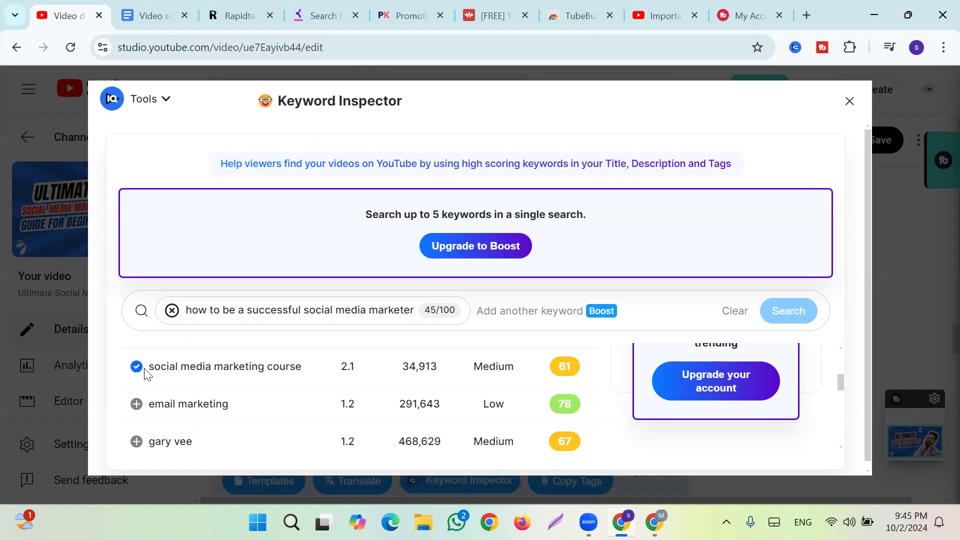
{"action": "left_click", "coordinate": [850, 101]}
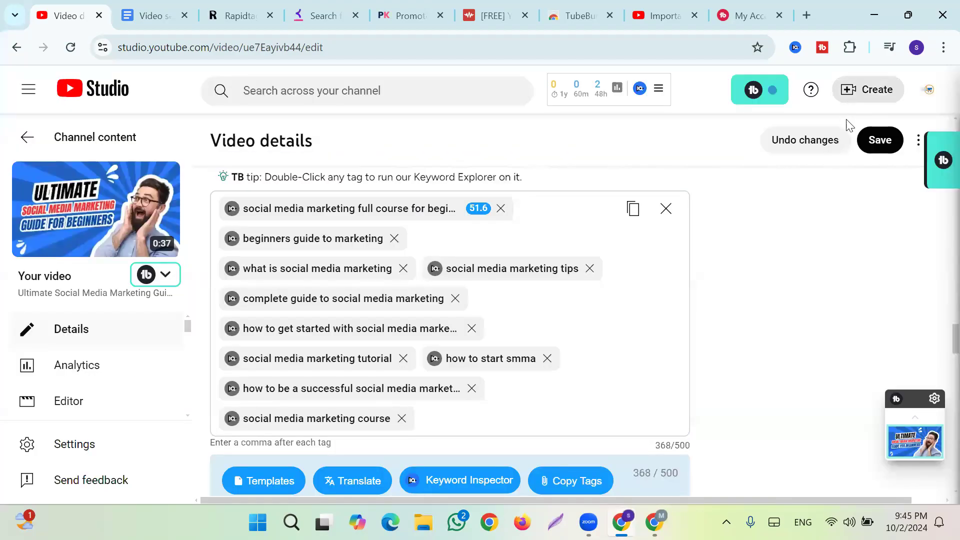
Step: Inspect the tag "social media marketing course" and its related keywords in the vidIQ Keyword Inspector, and close it
{"action": "left_click", "coordinate": [233, 420]}
{"action": "scroll", "coordinate": [376, 424], "scroll_direction": "down", "scroll_amount": 3}
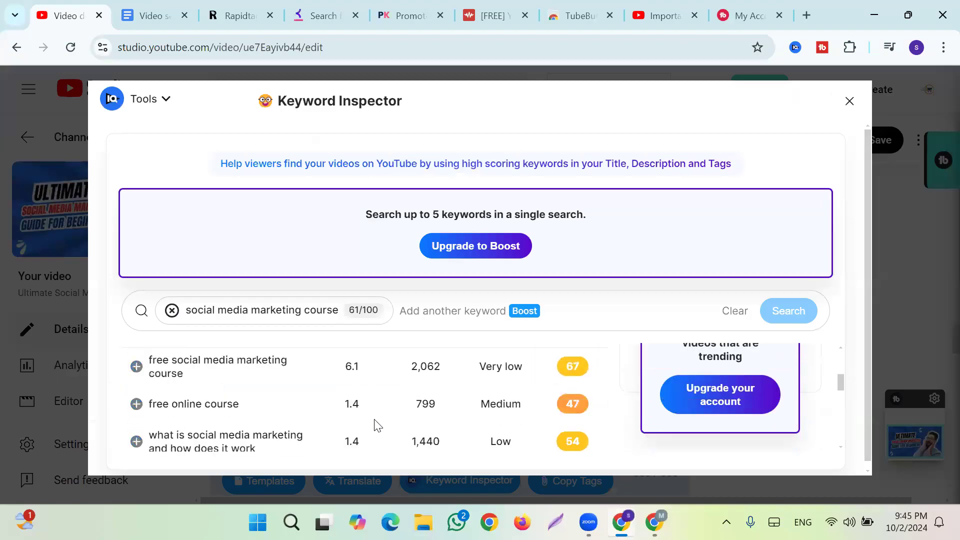
{"action": "scroll", "coordinate": [381, 423], "scroll_direction": "down", "scroll_amount": 2}
{"action": "scroll", "coordinate": [381, 421], "scroll_direction": "up", "scroll_amount": 2}
{"action": "double_click", "coordinate": [434, 373]}
{"action": "left_click", "coordinate": [769, 144]}
{"action": "left_click", "coordinate": [850, 101]}
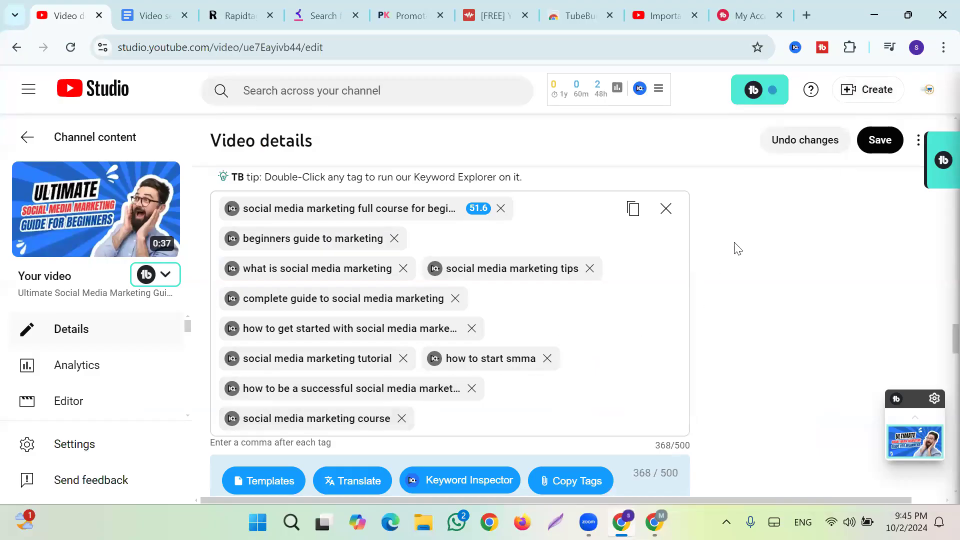
Step: Copy "ecommerce social media marketing" from the Video seo document and add it to the video's tags in YouTube Studio
{"action": "left_click", "coordinate": [142, 19]}
{"action": "scroll", "coordinate": [418, 460], "scroll_direction": "down", "scroll_amount": 3}
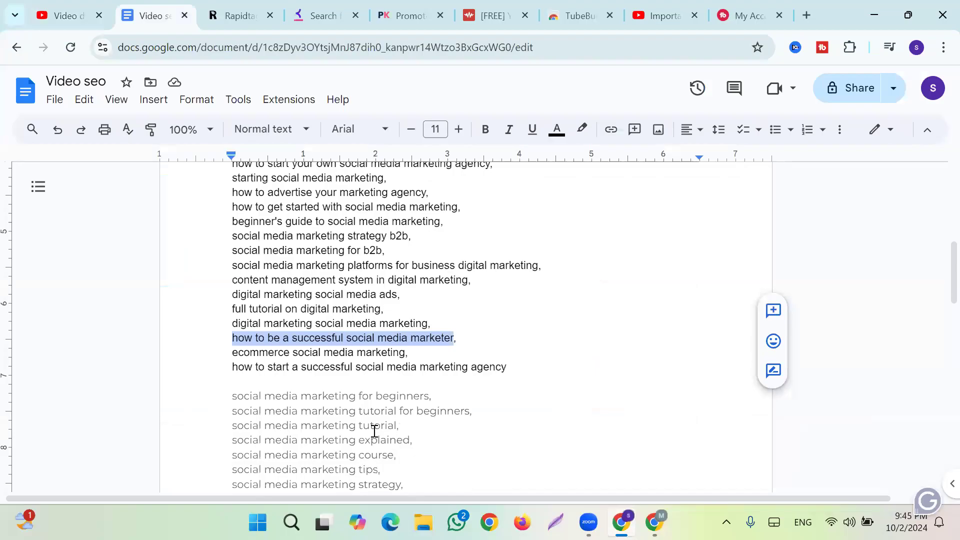
{"action": "left_click_drag", "start_coordinate": [232, 353], "coordinate": [405, 356]}
{"action": "key", "text": "ctrl+c"}
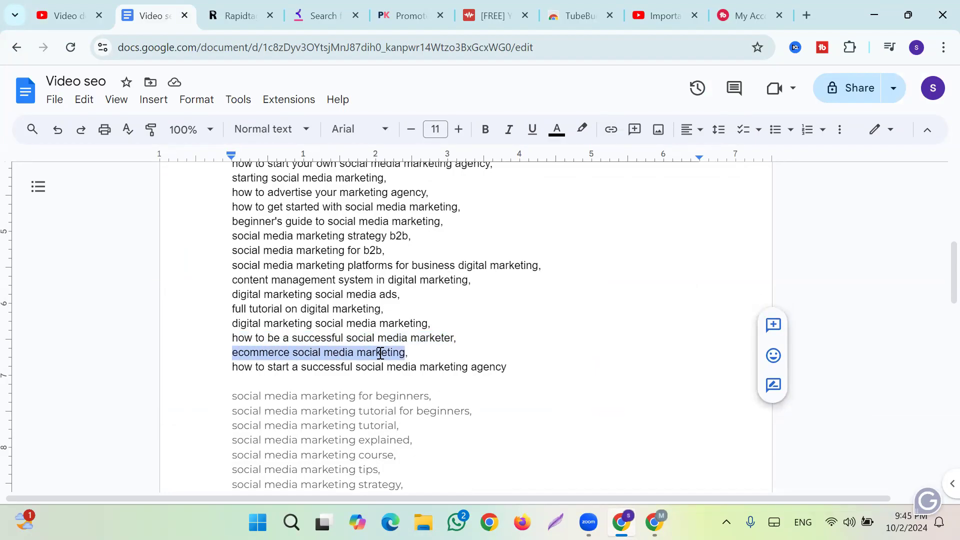
{"action": "left_click", "coordinate": [56, 13]}
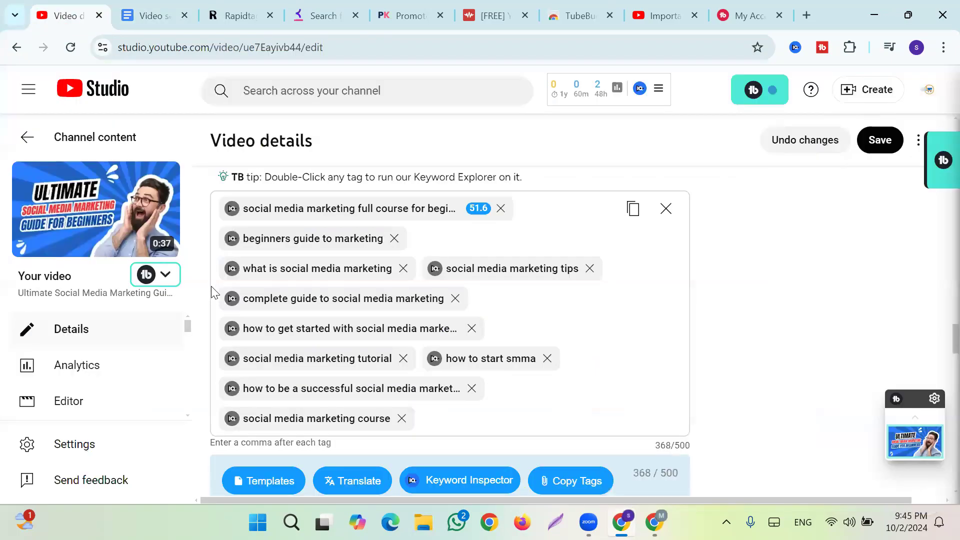
{"action": "left_click", "coordinate": [424, 413]}
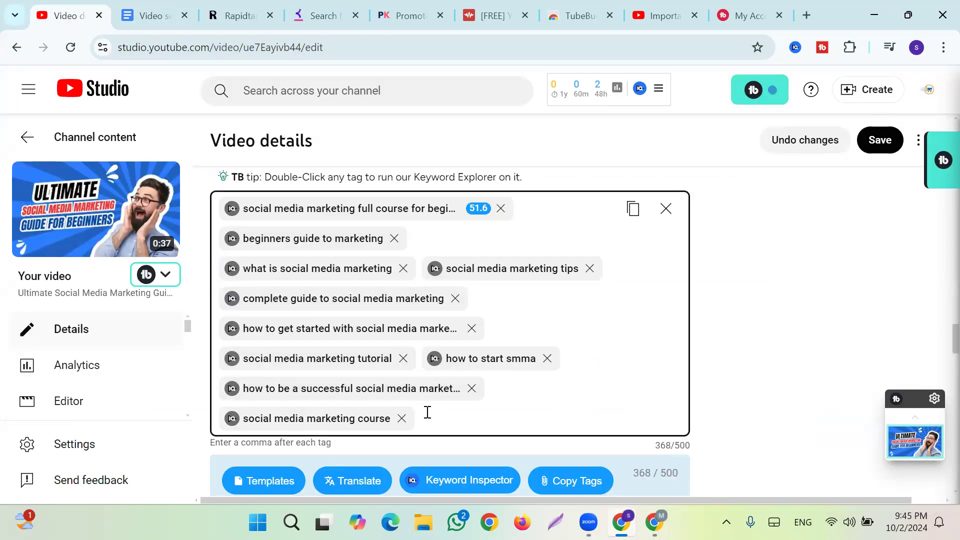
{"action": "key", "text": "ctrl+v"}
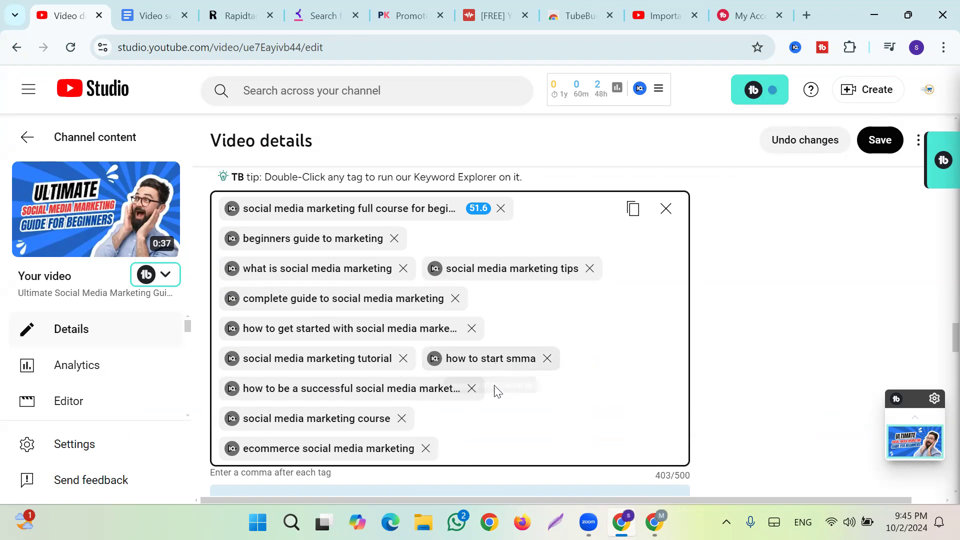
Step: Inspect the tag "ecommerce social media marketing" and its related keywords in the vidIQ Keyword Inspector, and close it
{"action": "scroll", "coordinate": [400, 390], "scroll_direction": "down", "scroll_amount": 2}
{"action": "left_click", "coordinate": [232, 375]}
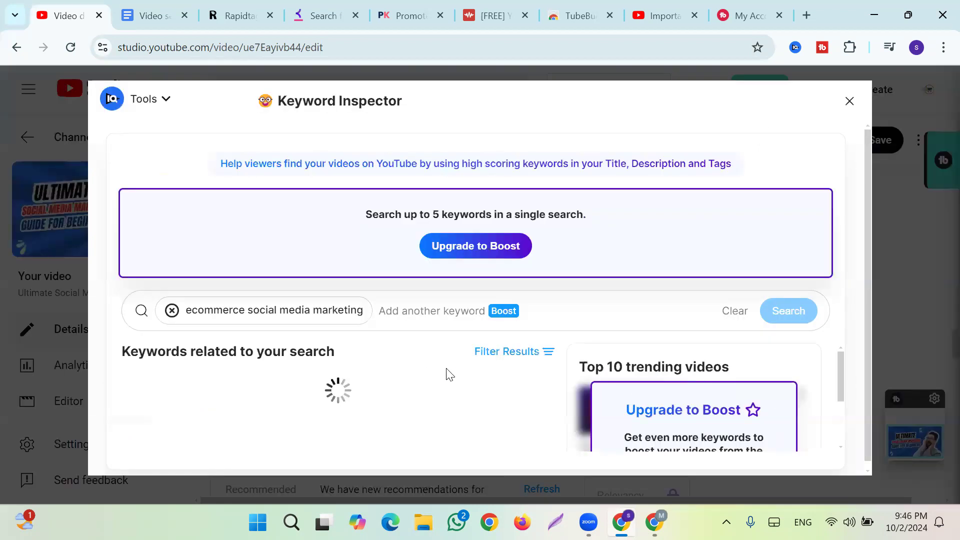
{"action": "scroll", "coordinate": [436, 381], "scroll_direction": "down", "scroll_amount": 2}
{"action": "scroll", "coordinate": [436, 381], "scroll_direction": "up", "scroll_amount": 1}
{"action": "scroll", "coordinate": [435, 381], "scroll_direction": "down", "scroll_amount": 2}
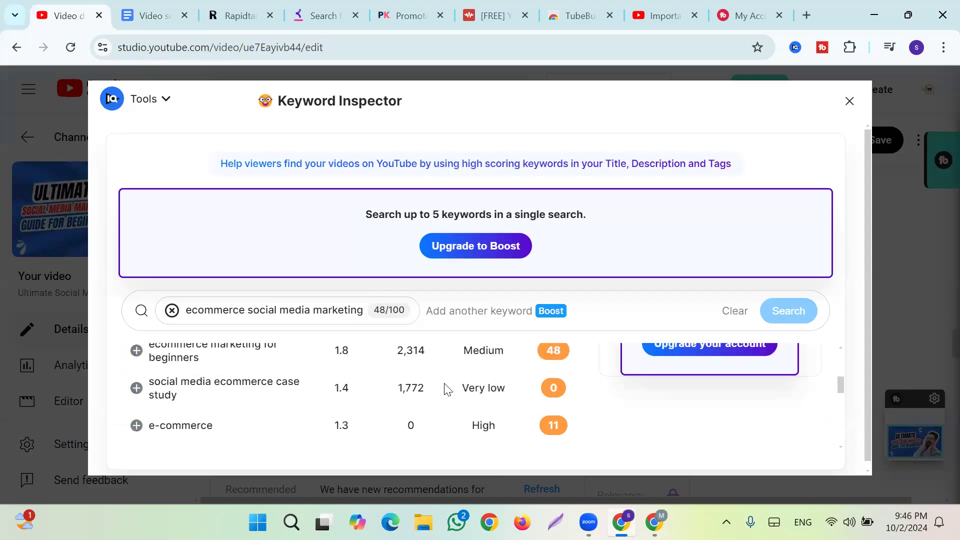
{"action": "scroll", "coordinate": [446, 390], "scroll_direction": "up", "scroll_amount": 2}
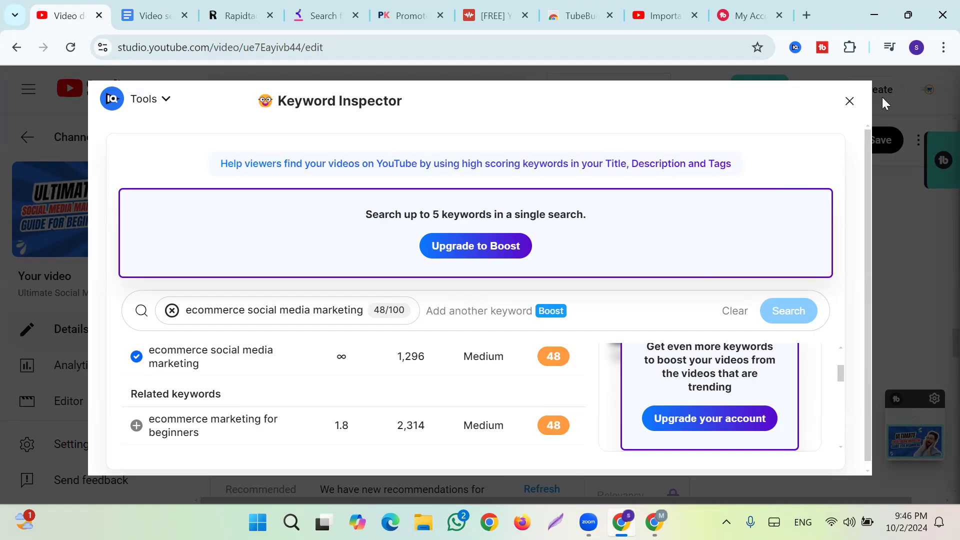
{"action": "left_click", "coordinate": [851, 100]}
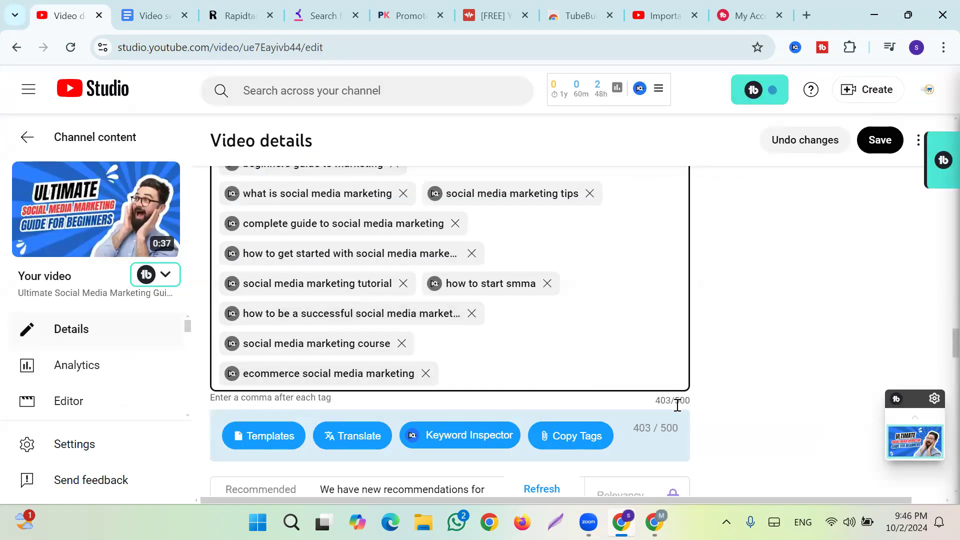
Step: Check the vidIQ SEO score and save the changes to the video details
{"action": "scroll", "coordinate": [789, 199], "scroll_direction": "up", "scroll_amount": 20}
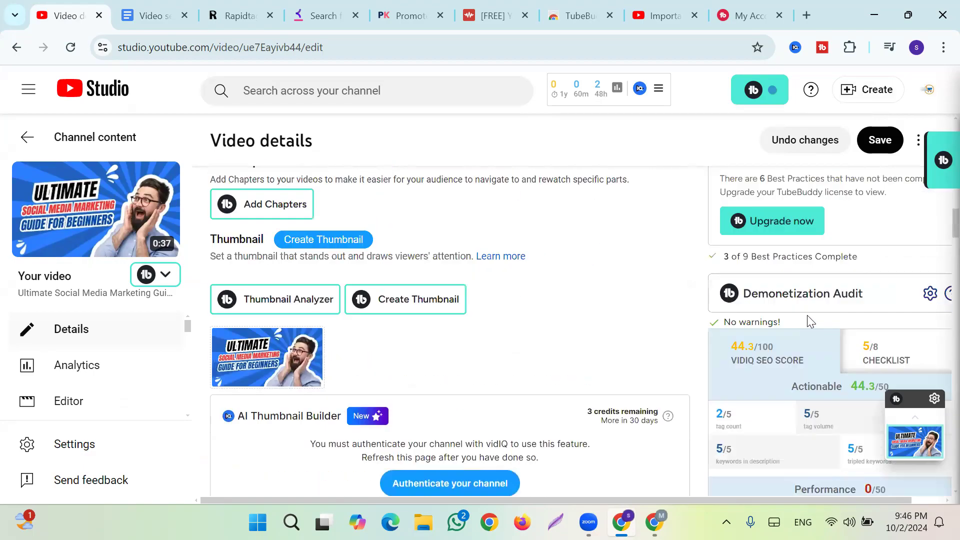
{"action": "scroll", "coordinate": [859, 338], "scroll_direction": "down", "scroll_amount": 2}
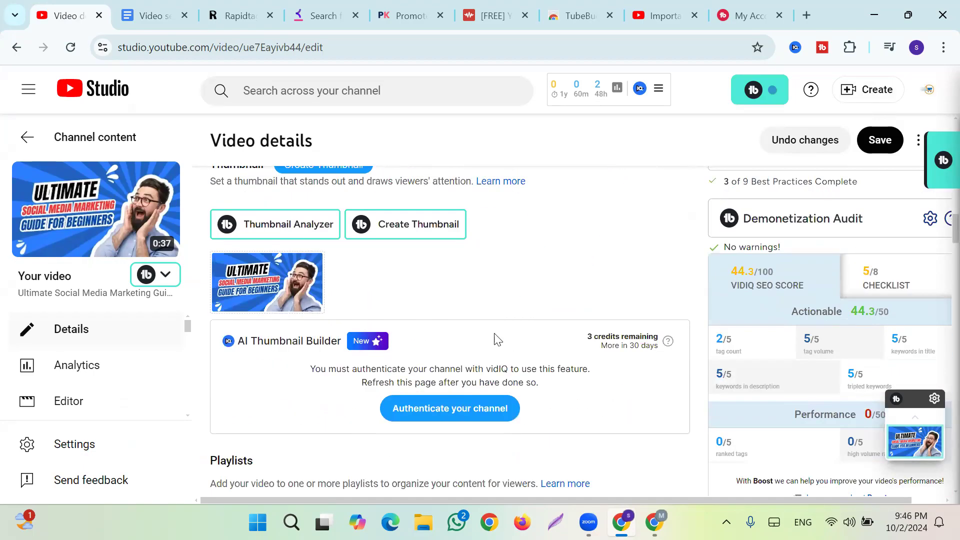
{"action": "left_click", "coordinate": [878, 150]}
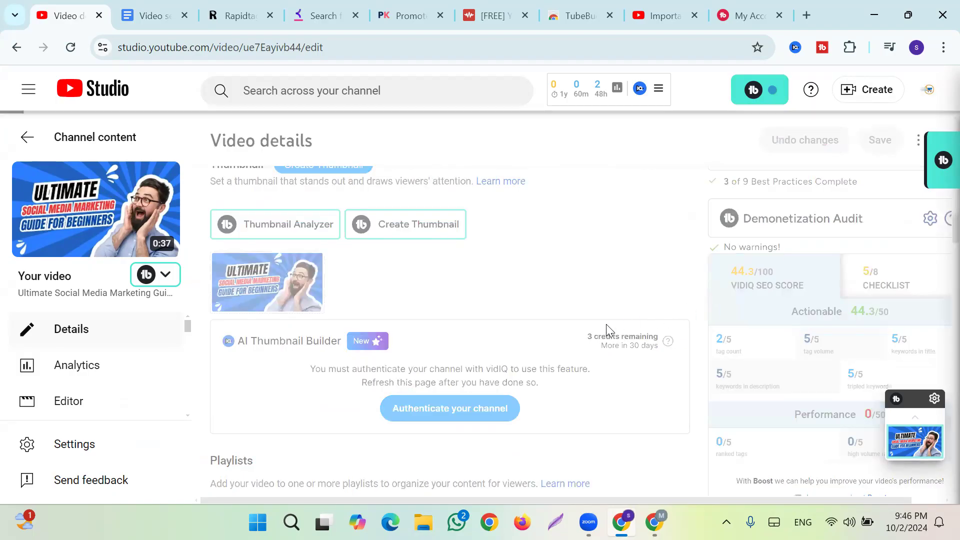
Step: Look over the saved tags and reload the video details page
{"action": "scroll", "coordinate": [450, 340], "scroll_direction": "down", "scroll_amount": 15}
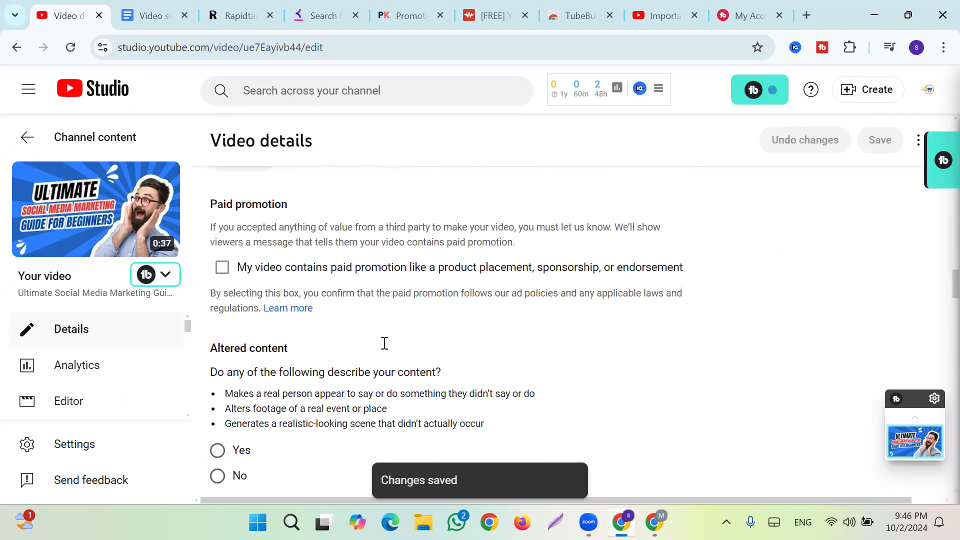
{"action": "scroll", "coordinate": [440, 350], "scroll_direction": "down", "scroll_amount": 10}
{"action": "left_click", "coordinate": [474, 270]}
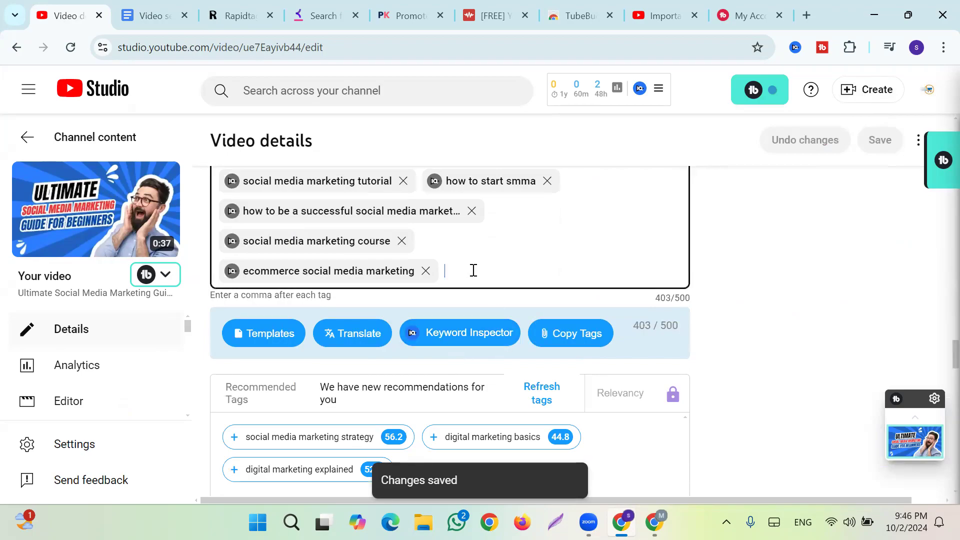
{"action": "scroll", "coordinate": [471, 267], "scroll_direction": "up", "scroll_amount": 1}
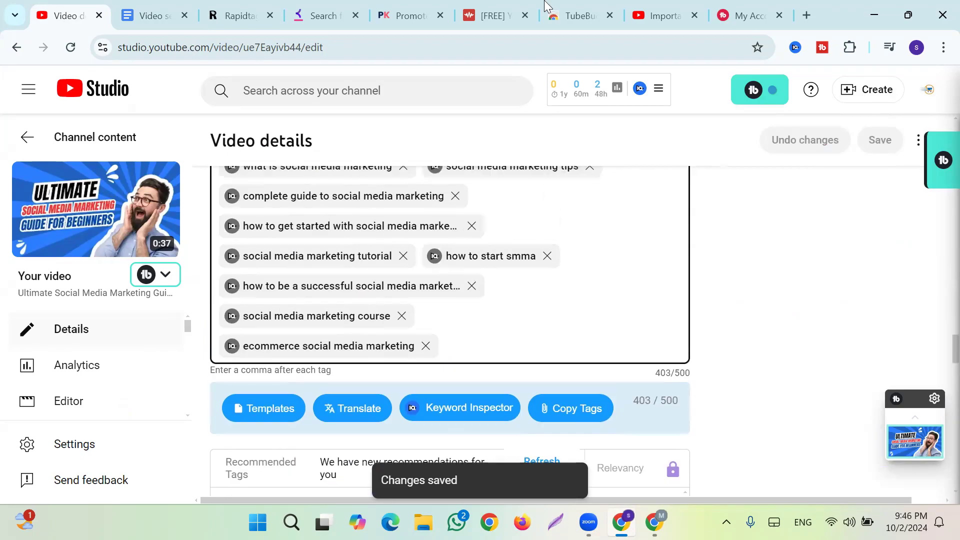
{"action": "left_click", "coordinate": [22, 49]}
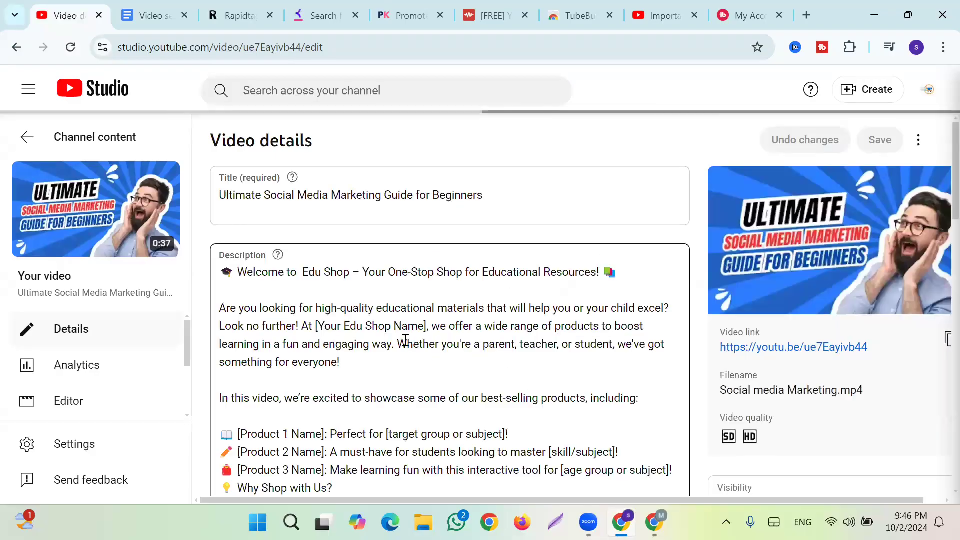
Step: Expand the additional video details settings, dismiss the TubeBuddy upgrade offer and place the cursor at the end of the tags
{"action": "scroll", "coordinate": [461, 399], "scroll_direction": "down", "scroll_amount": 10}
{"action": "scroll", "coordinate": [380, 325], "scroll_direction": "down", "scroll_amount": 3}
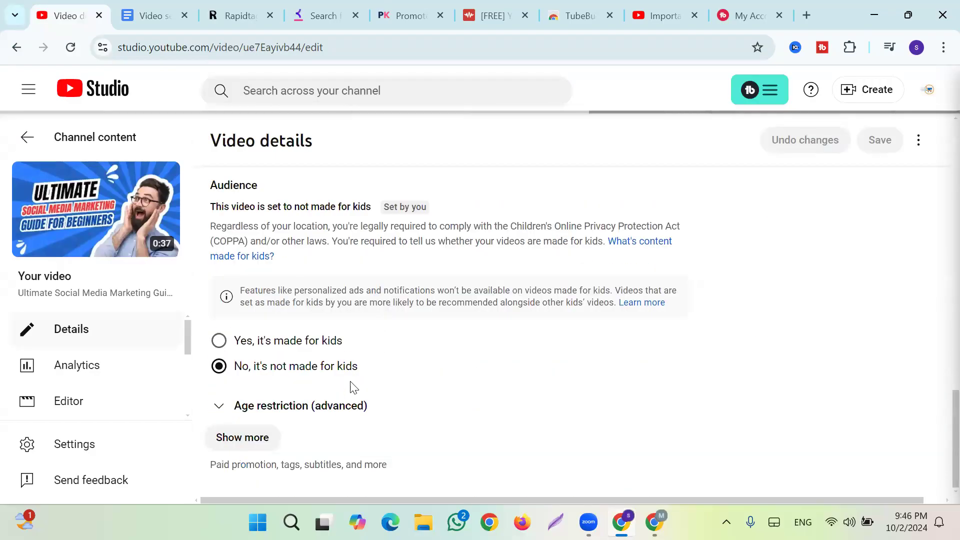
{"action": "left_click", "coordinate": [240, 443]}
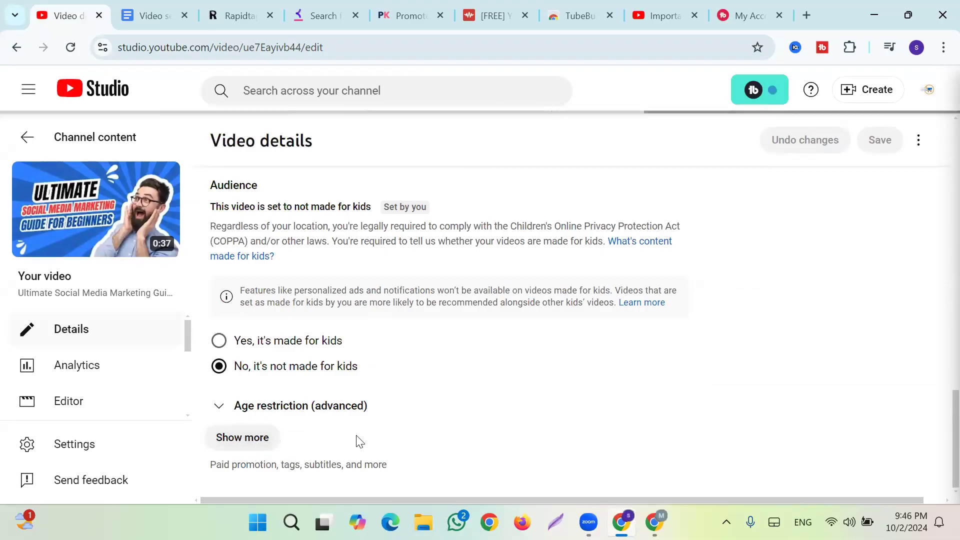
{"action": "scroll", "coordinate": [365, 400], "scroll_direction": "down", "scroll_amount": 15}
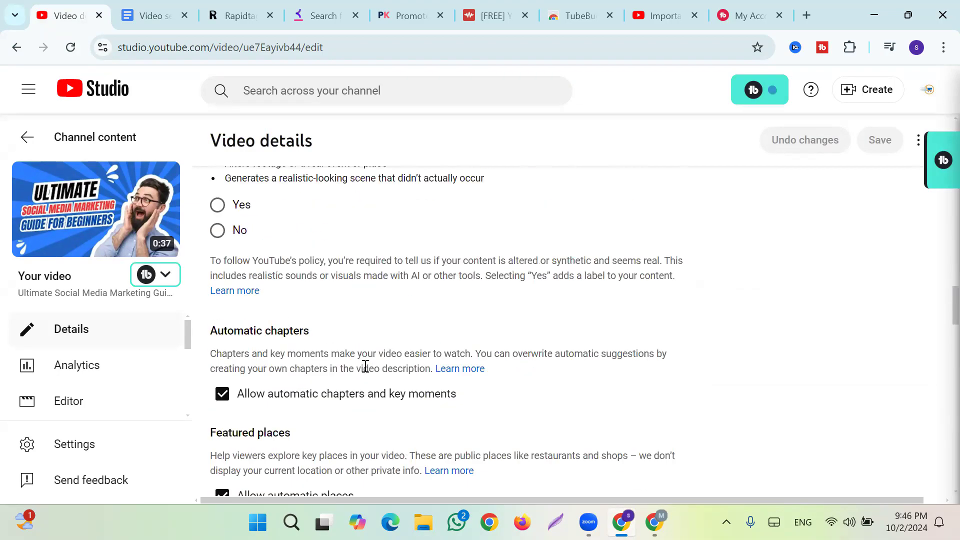
{"action": "left_click", "coordinate": [438, 295]}
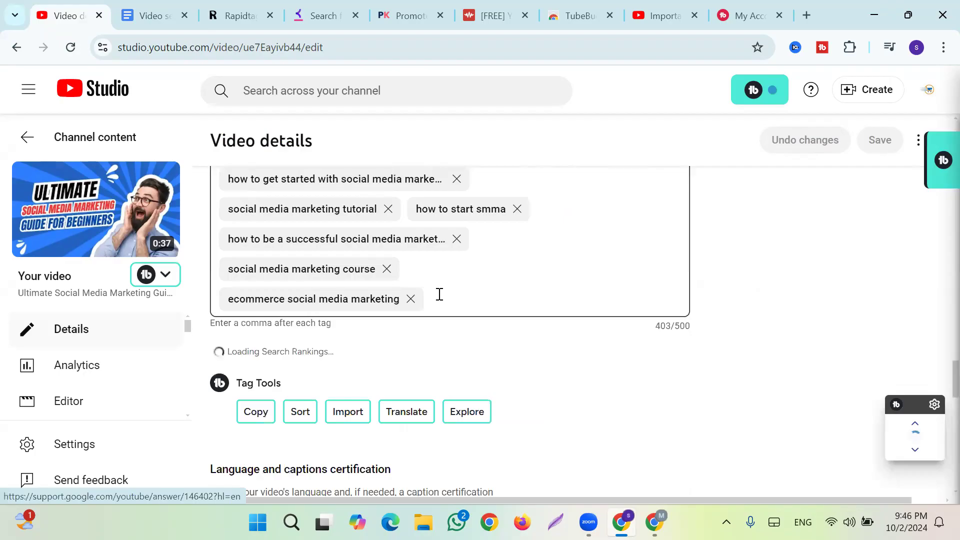
{"action": "scroll", "coordinate": [455, 301], "scroll_direction": "up", "scroll_amount": 3}
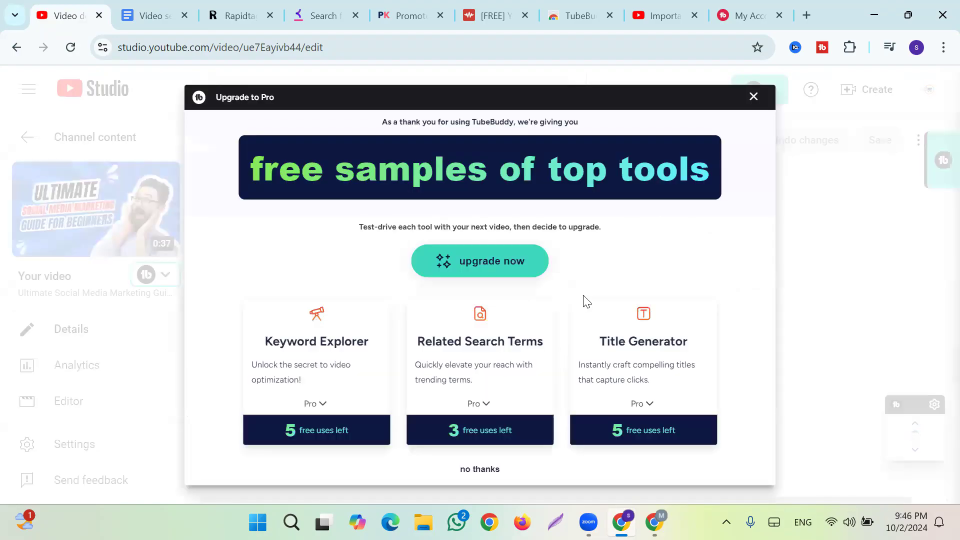
{"action": "left_click", "coordinate": [754, 97]}
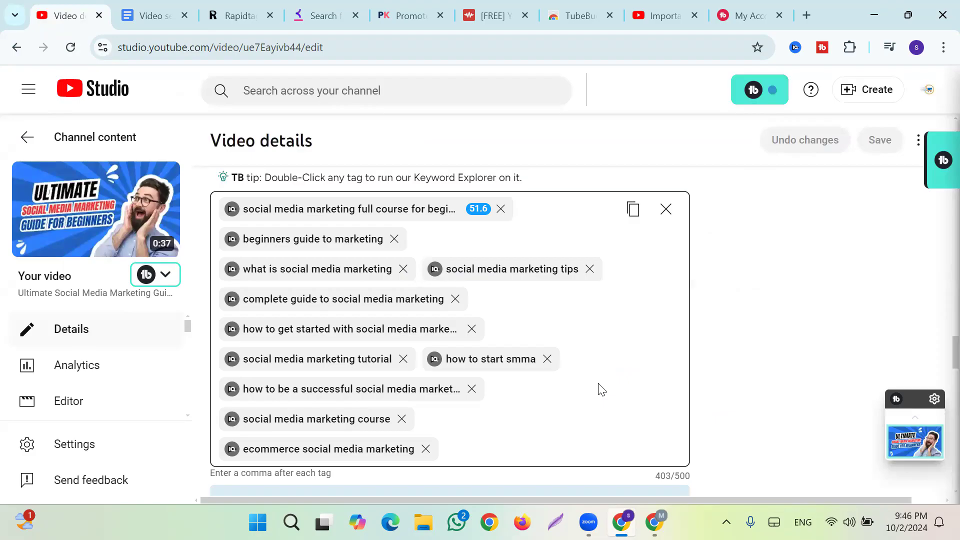
{"action": "left_click", "coordinate": [513, 448]}
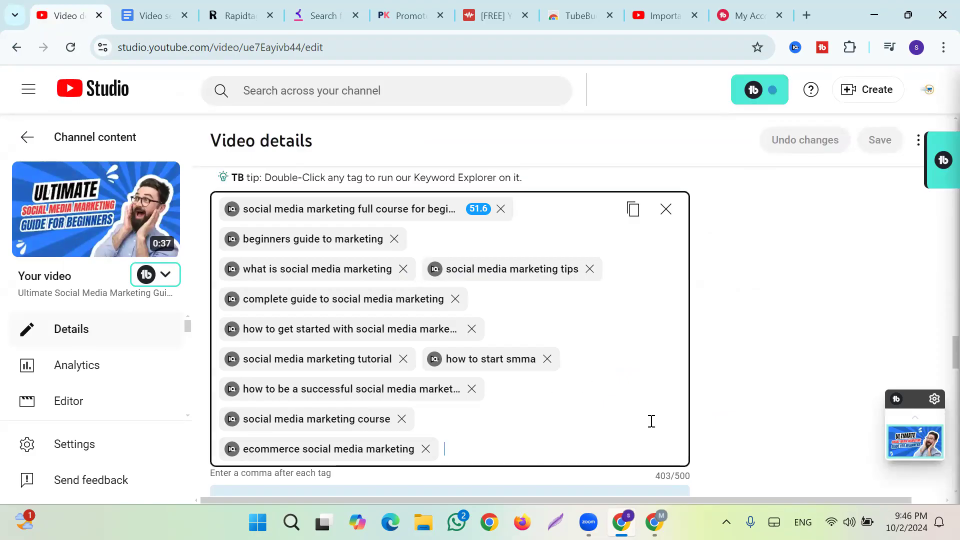
Step: Review the vidIQ SEO score breakdown, including tag count, along with the TubeBuddy best practices for the video
{"action": "scroll", "coordinate": [706, 412], "scroll_direction": "up", "scroll_amount": 20}
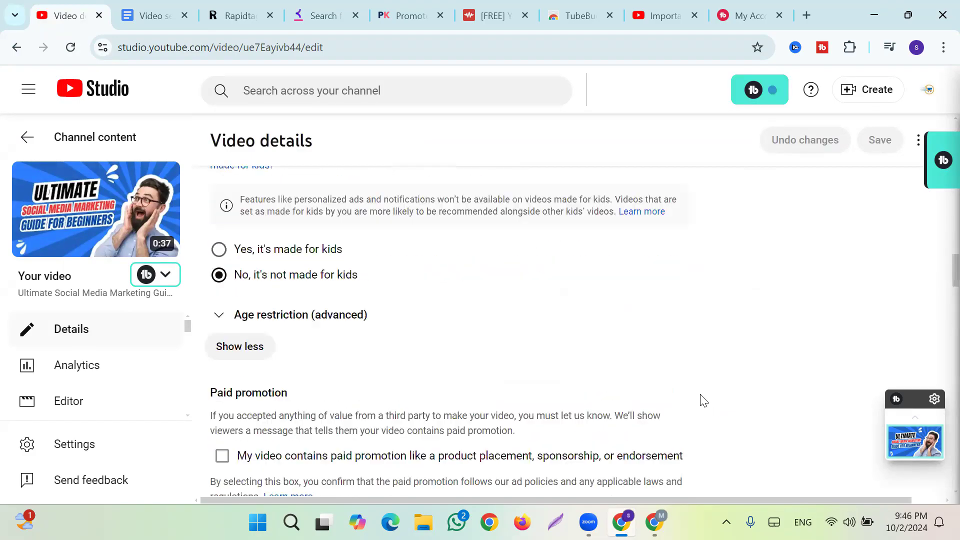
{"action": "scroll", "coordinate": [700, 394], "scroll_direction": "up", "scroll_amount": 2}
{"action": "scroll", "coordinate": [700, 393], "scroll_direction": "down", "scroll_amount": 4}
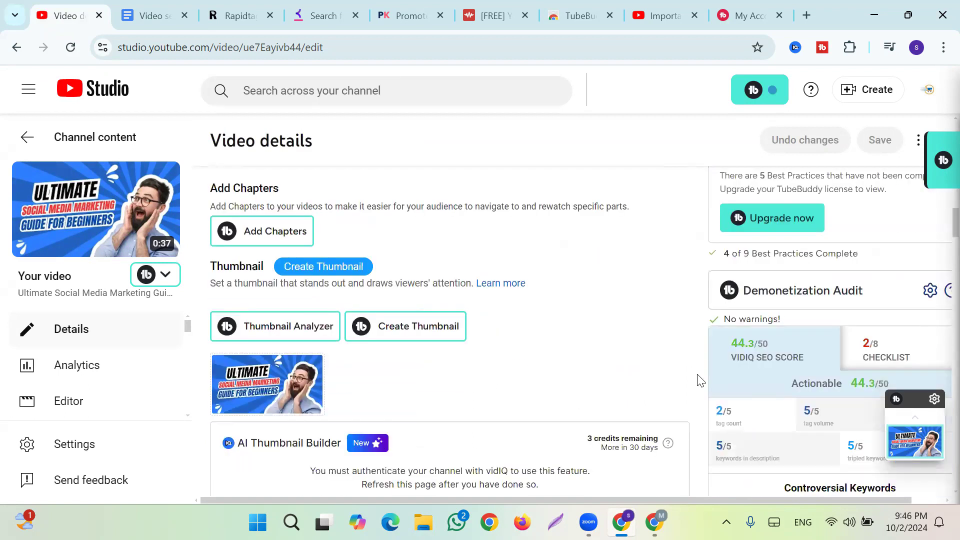
{"action": "scroll", "coordinate": [721, 337], "scroll_direction": "down", "scroll_amount": 1}
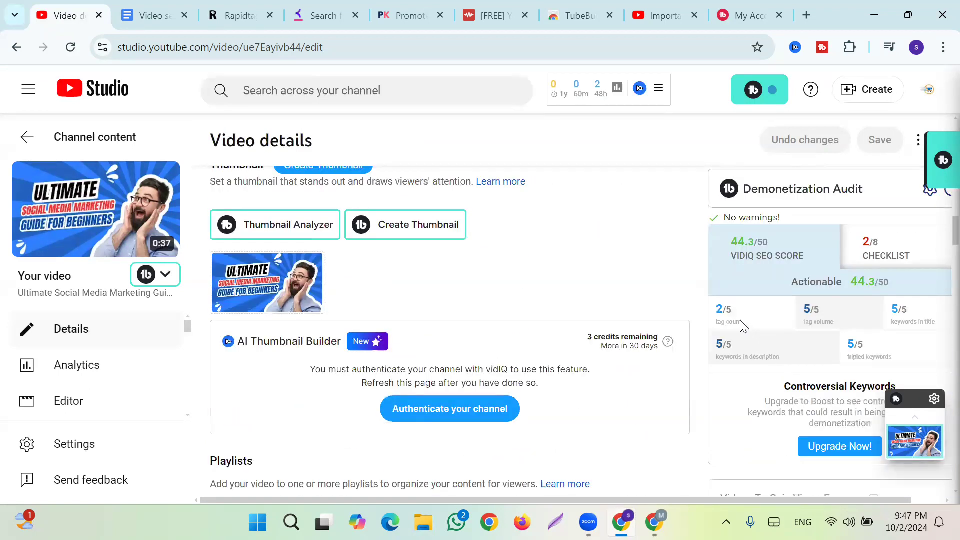
{"action": "mouse_move", "coordinate": [735, 323]}
{"action": "scroll", "coordinate": [824, 296], "scroll_direction": "down", "scroll_amount": 3}
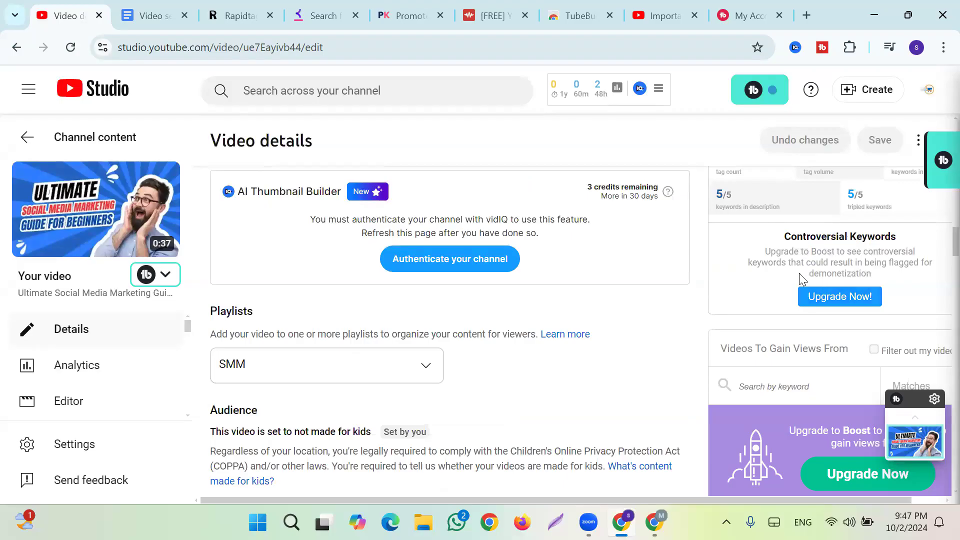
{"action": "scroll", "coordinate": [800, 270], "scroll_direction": "down", "scroll_amount": 6}
{"action": "scroll", "coordinate": [804, 272], "scroll_direction": "up", "scroll_amount": 12}
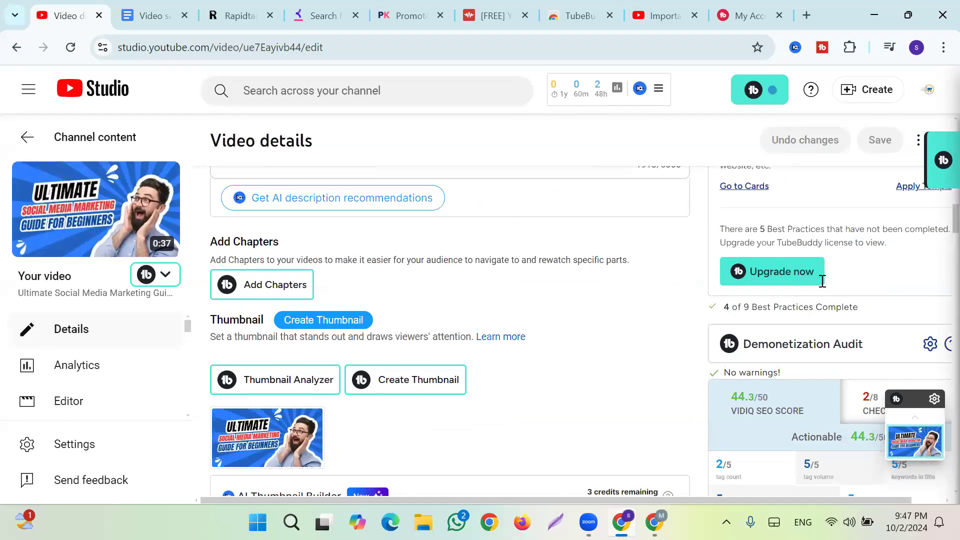
{"action": "scroll", "coordinate": [823, 281], "scroll_direction": "up", "scroll_amount": 15}
{"action": "scroll", "coordinate": [751, 340], "scroll_direction": "down", "scroll_amount": 6}
Step: Add "edu shop" to the end of the video's tags
{"action": "scroll", "coordinate": [600, 345], "scroll_direction": "down", "scroll_amount": 20}
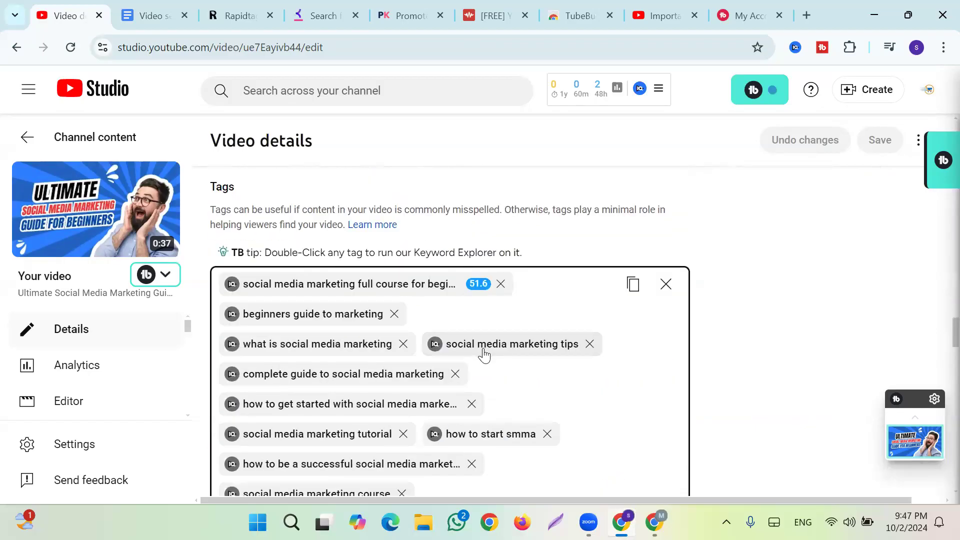
{"action": "scroll", "coordinate": [484, 355], "scroll_direction": "down", "scroll_amount": 4}
{"action": "scroll", "coordinate": [510, 328], "scroll_direction": "down", "scroll_amount": 2}
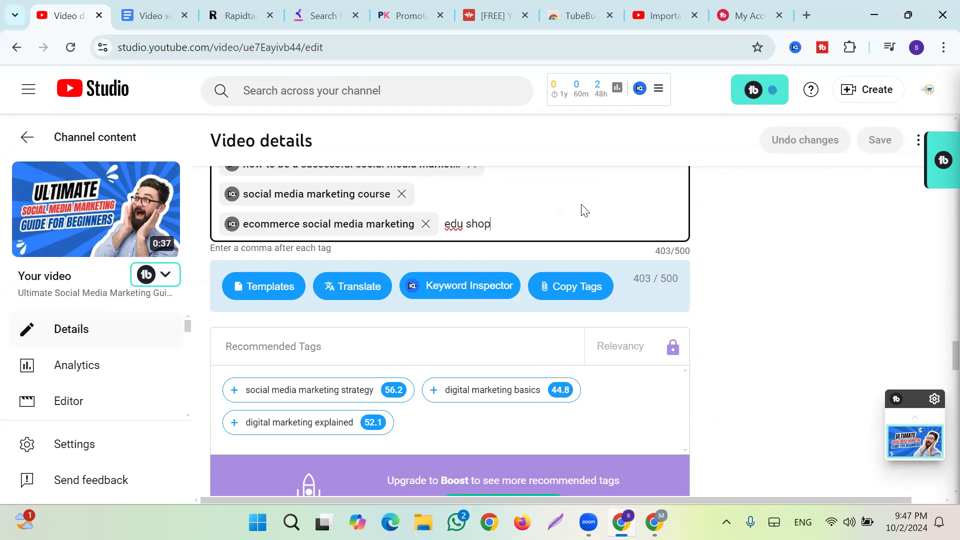
{"action": "key", "text": "comma"}
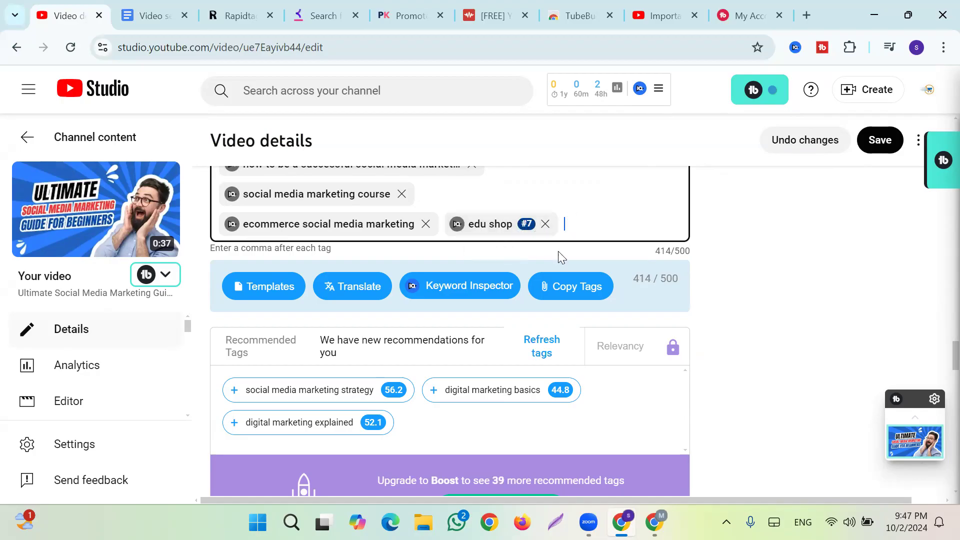
{"action": "left_click", "coordinate": [556, 224]}
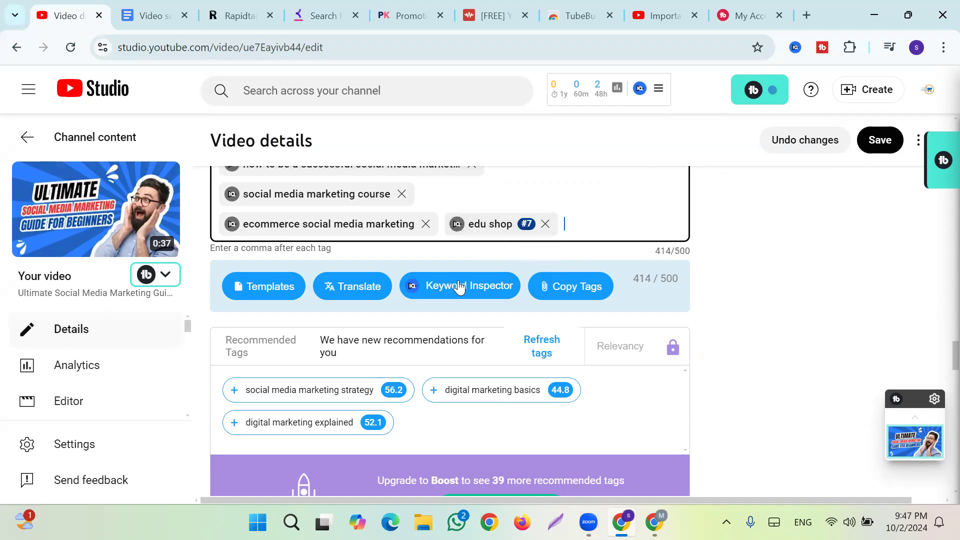
Step: Inspect the tag "edu shop" and its related keywords in the vidIQ Keyword Inspector, and close it
{"action": "left_click", "coordinate": [457, 225]}
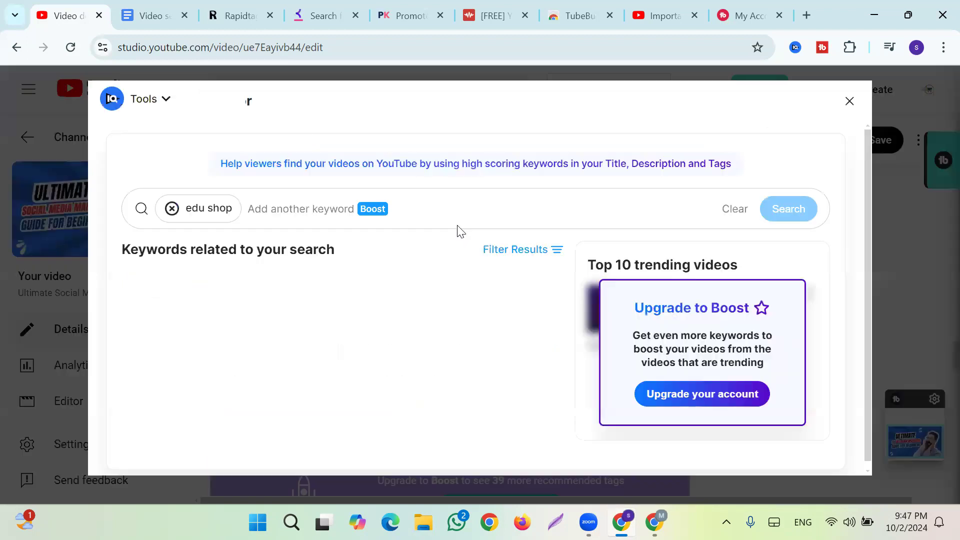
{"action": "scroll", "coordinate": [294, 413], "scroll_direction": "down", "scroll_amount": 2}
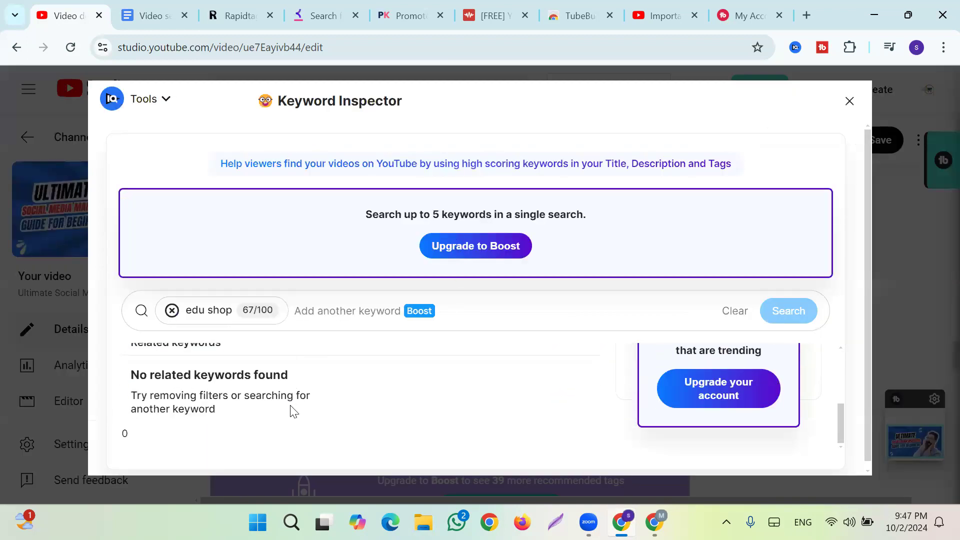
{"action": "scroll", "coordinate": [304, 407], "scroll_direction": "up", "scroll_amount": 3}
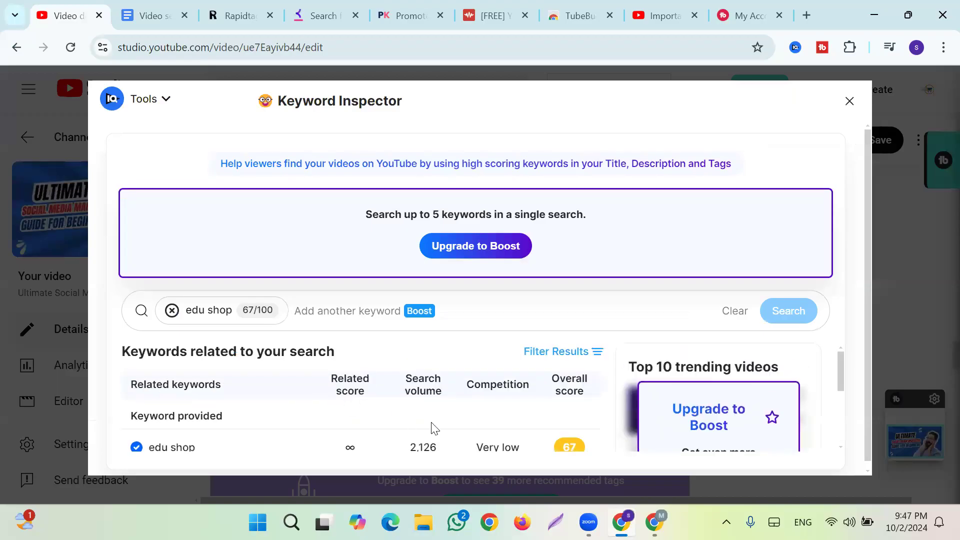
{"action": "scroll", "coordinate": [434, 428], "scroll_direction": "down", "scroll_amount": 2}
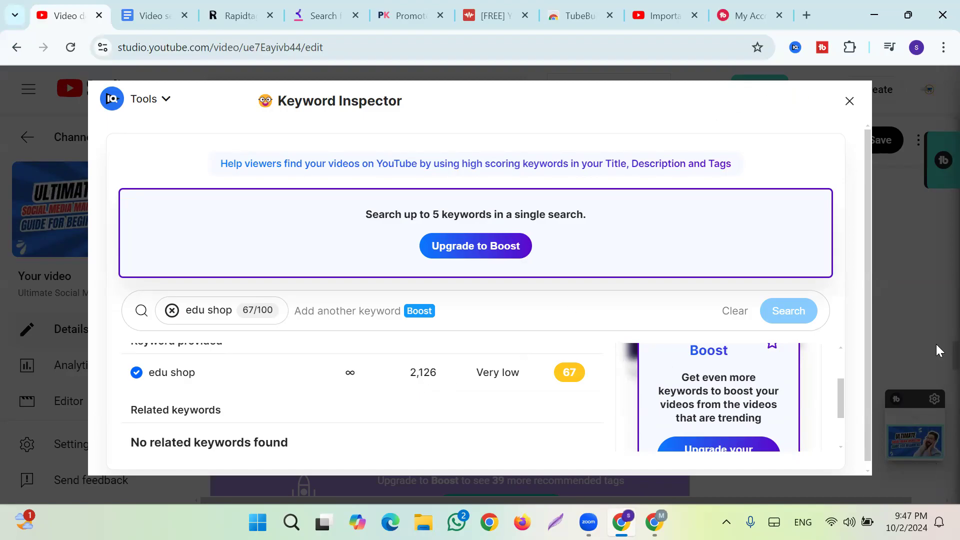
{"action": "left_click", "coordinate": [849, 105]}
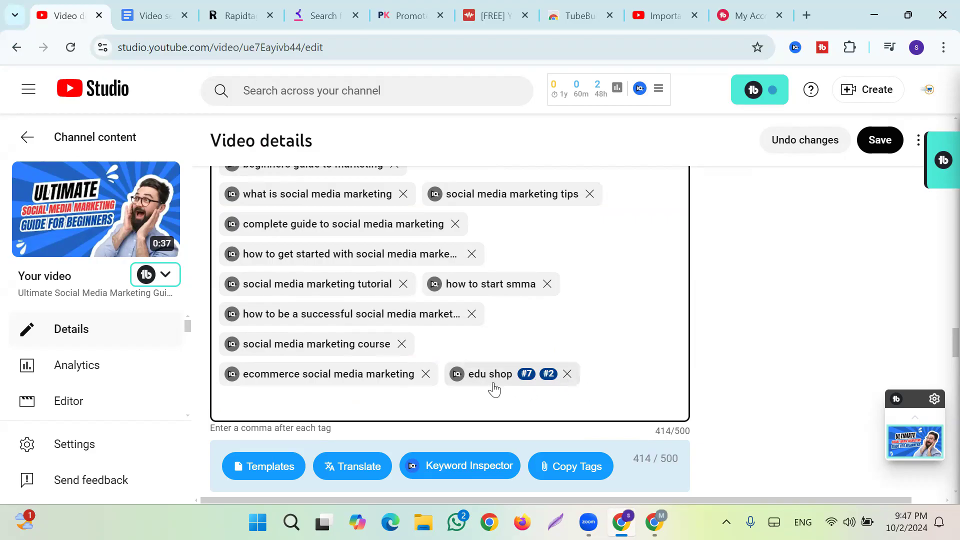
Step: Save the changes to the video details and look over the recommended tags from vidIQ and TubeBuddy
{"action": "left_click", "coordinate": [893, 141]}
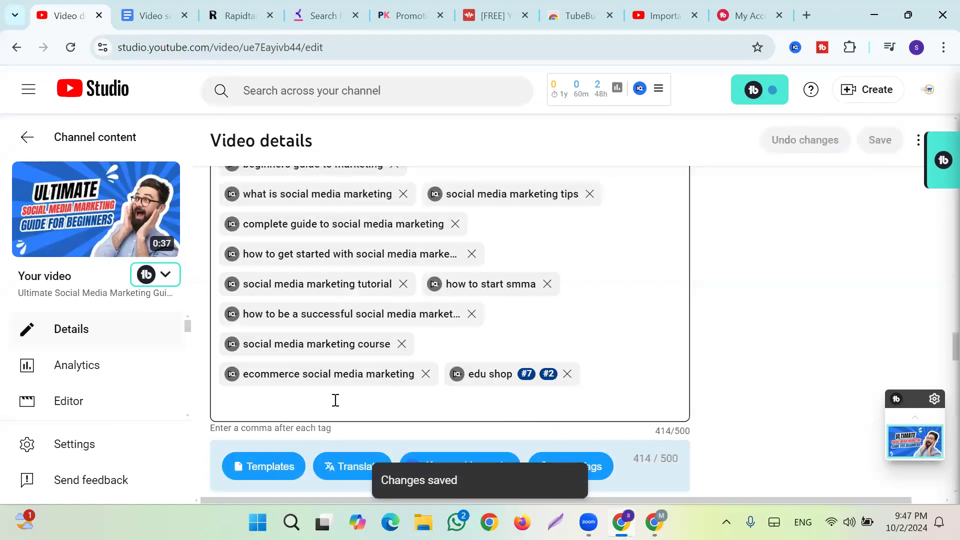
{"action": "scroll", "coordinate": [433, 372], "scroll_direction": "up", "scroll_amount": 3}
{"action": "scroll", "coordinate": [434, 360], "scroll_direction": "down", "scroll_amount": 5}
{"action": "scroll", "coordinate": [430, 340], "scroll_direction": "down", "scroll_amount": 7}
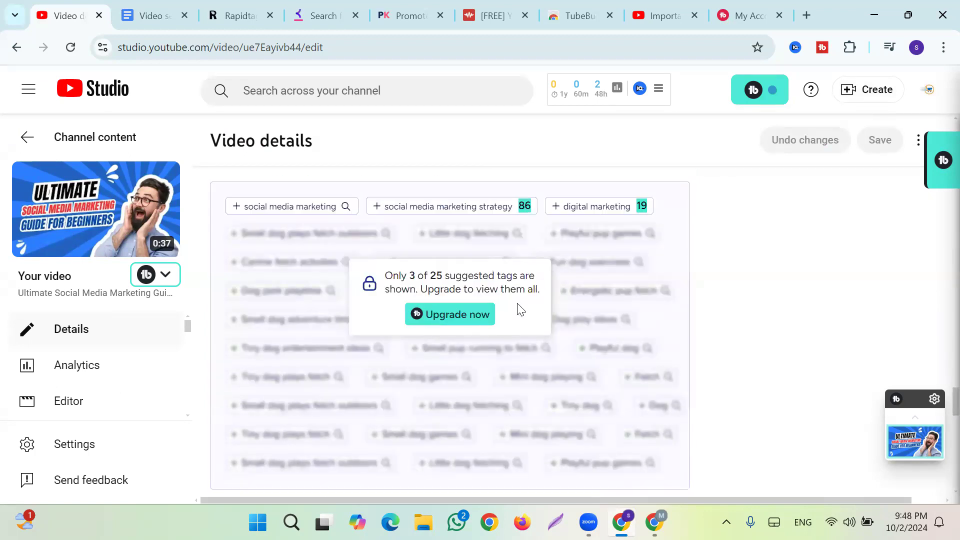
{"action": "scroll", "coordinate": [520, 310], "scroll_direction": "up", "scroll_amount": 5}
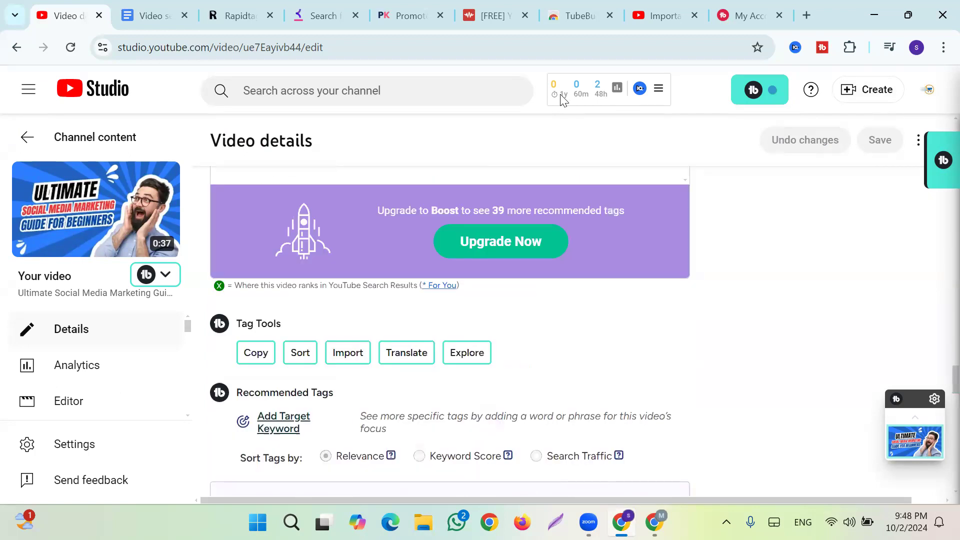
Step: Copy "how to start a successful social media marketing agency" from the Video seo document and add it to the video's tags in YouTube Studio
{"action": "left_click", "coordinate": [152, 15]}
{"action": "scroll", "coordinate": [310, 363], "scroll_direction": "down", "scroll_amount": 2}
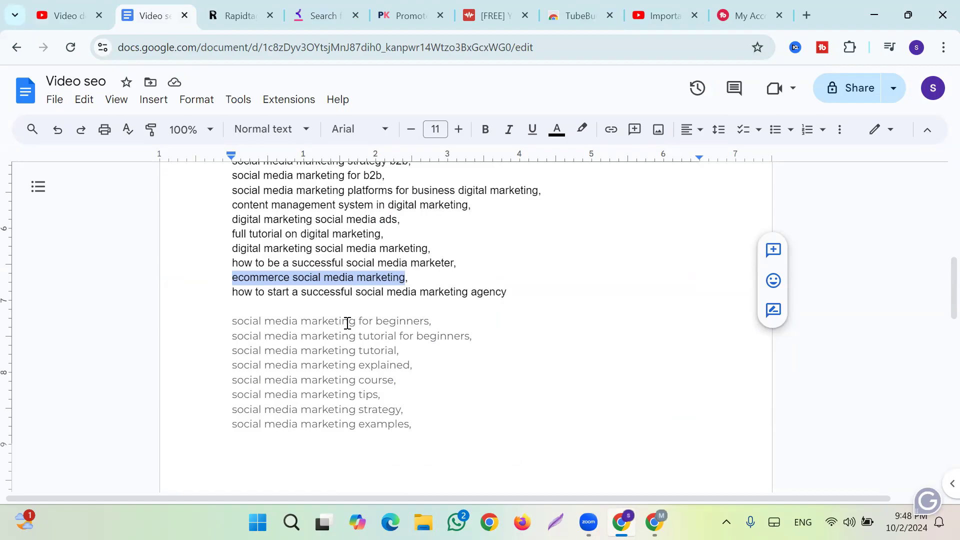
{"action": "left_click", "coordinate": [369, 295]}
{"action": "left_click_drag", "start_coordinate": [232, 295], "coordinate": [530, 294]}
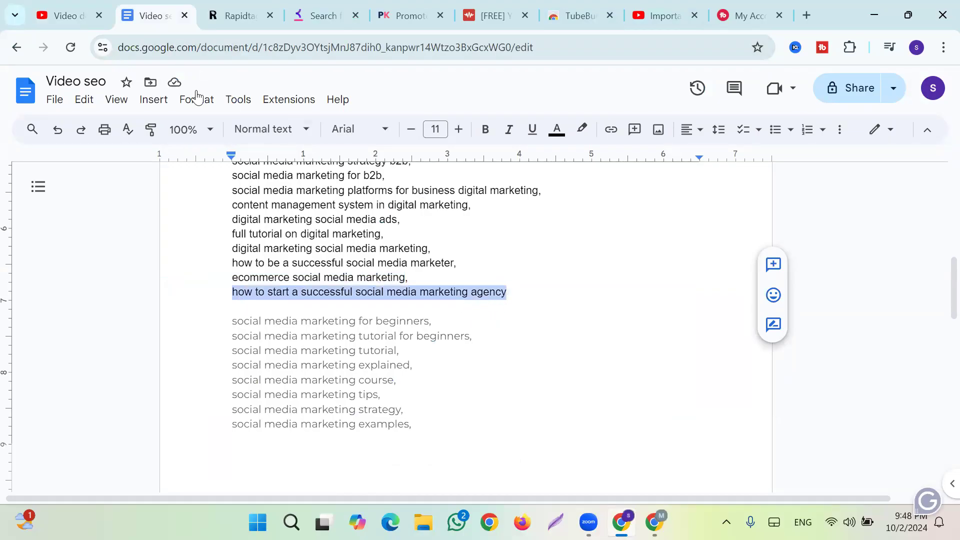
{"action": "key", "text": "ctrl+shift+Tab"}
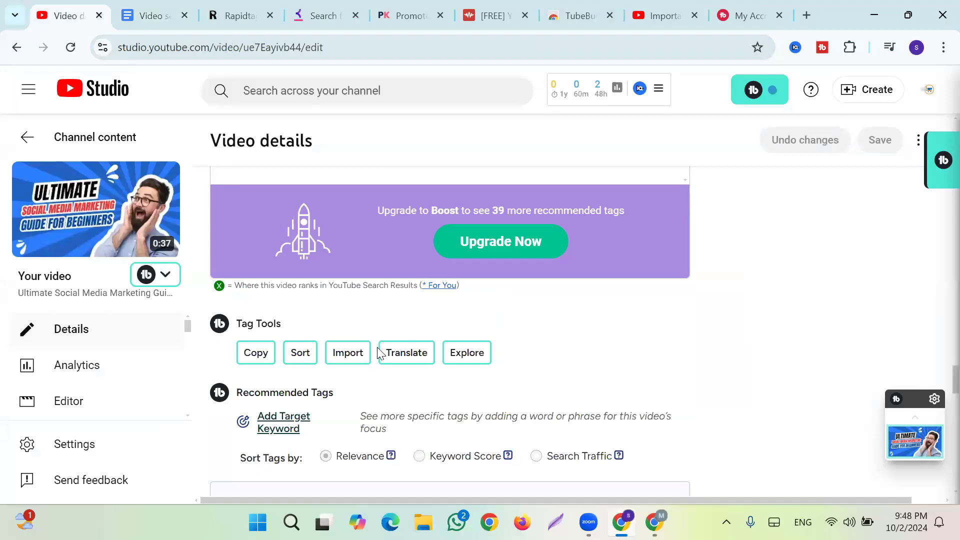
{"action": "scroll", "coordinate": [390, 352], "scroll_direction": "down", "scroll_amount": 3}
{"action": "scroll", "coordinate": [423, 343], "scroll_direction": "up", "scroll_amount": 7}
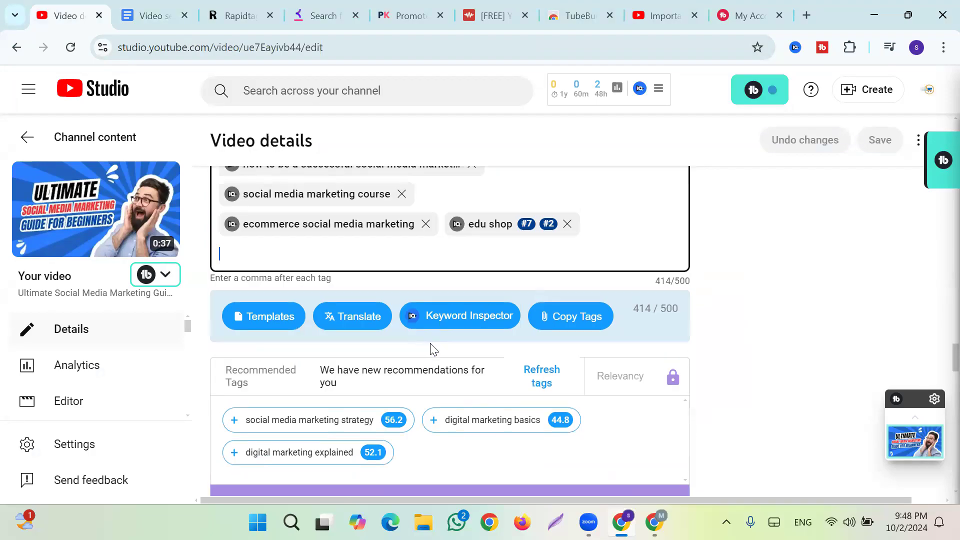
{"action": "scroll", "coordinate": [370, 349], "scroll_direction": "up", "scroll_amount": 2}
{"action": "key", "text": "ctrl+v"}
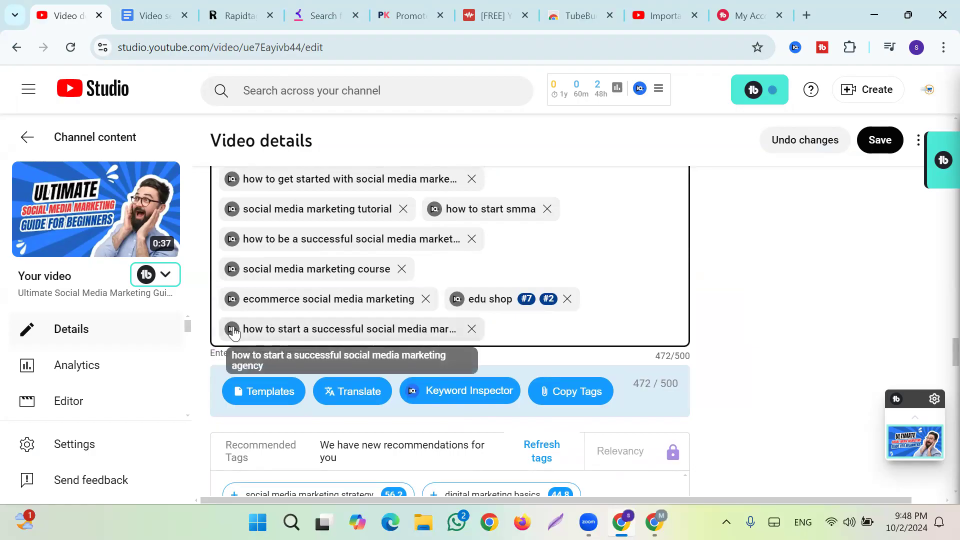
Step: Inspect the tag "how to start a successful social media marketing agency" and its related keywords in the vidIQ Keyword Inspector, and close it
{"action": "left_click", "coordinate": [232, 330]}
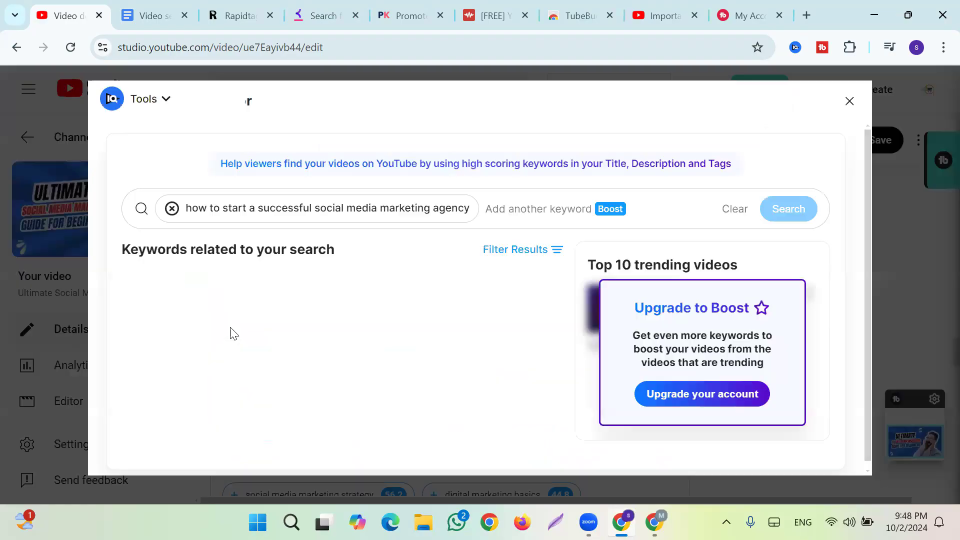
{"action": "scroll", "coordinate": [307, 410], "scroll_direction": "down", "scroll_amount": 3}
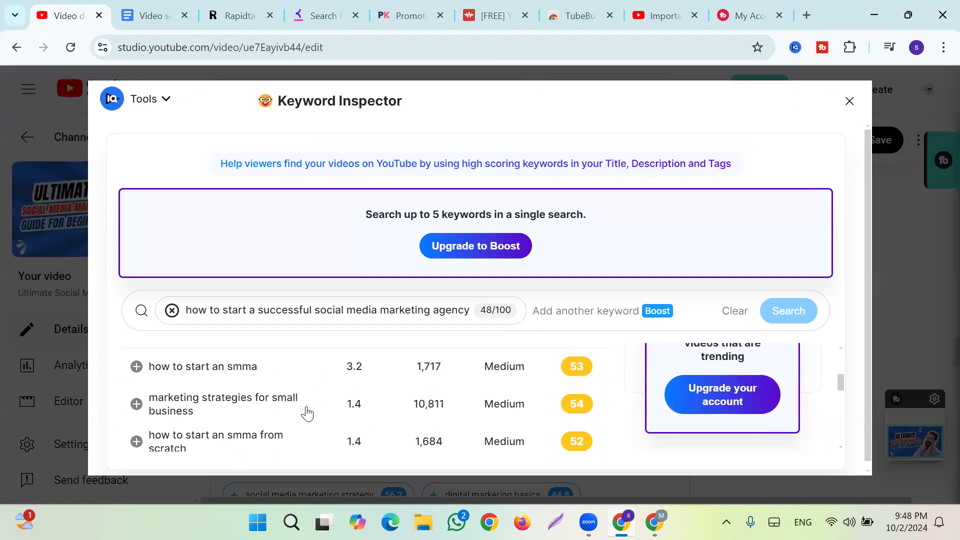
{"action": "scroll", "coordinate": [325, 413], "scroll_direction": "down", "scroll_amount": 2}
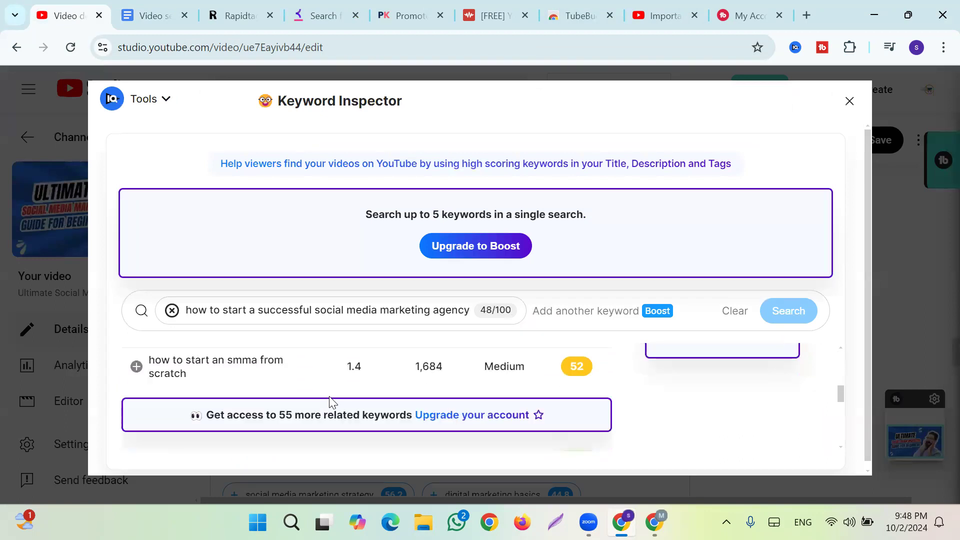
{"action": "scroll", "coordinate": [330, 403], "scroll_direction": "up", "scroll_amount": 2}
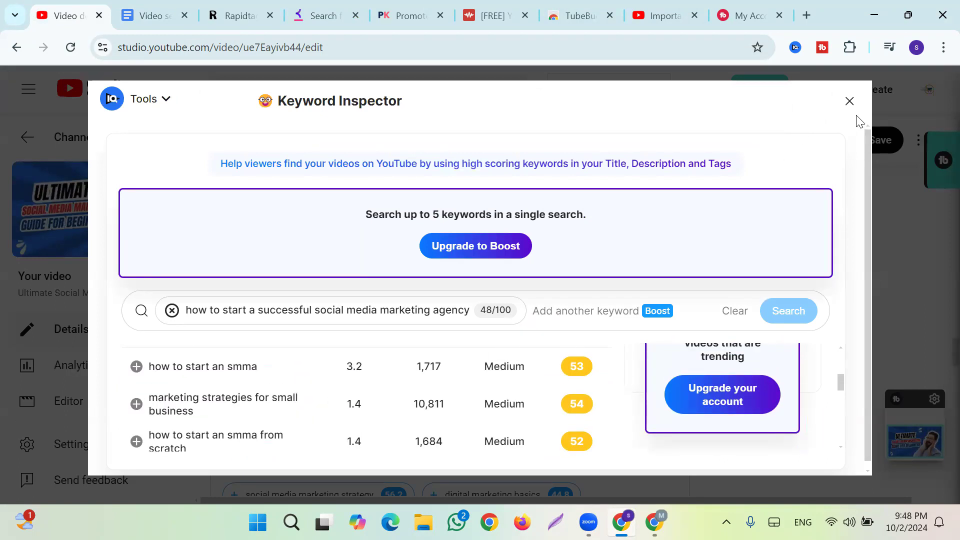
{"action": "left_click", "coordinate": [849, 103]}
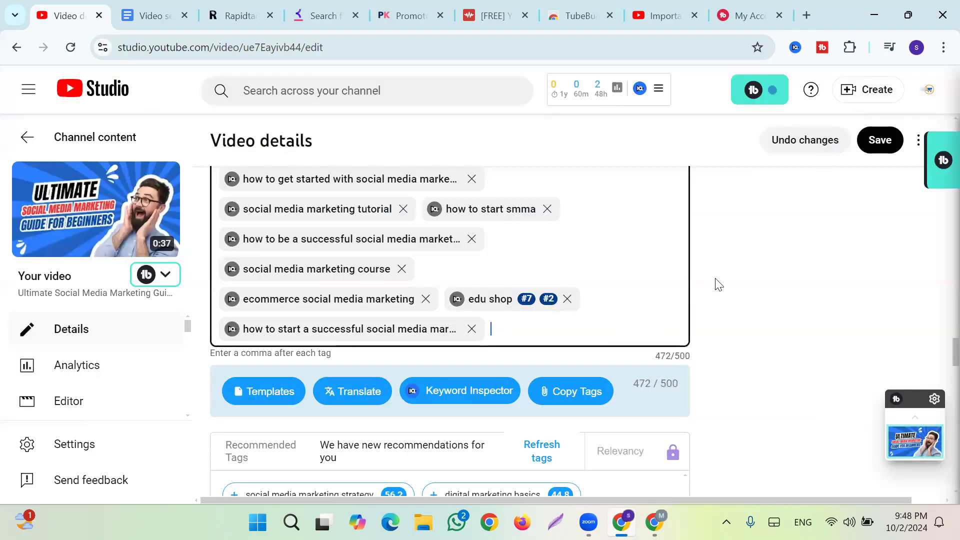
Step: Check the vidIQ SEO score and its tag count breakdown for the video
{"action": "scroll", "coordinate": [699, 291], "scroll_direction": "up", "scroll_amount": 20}
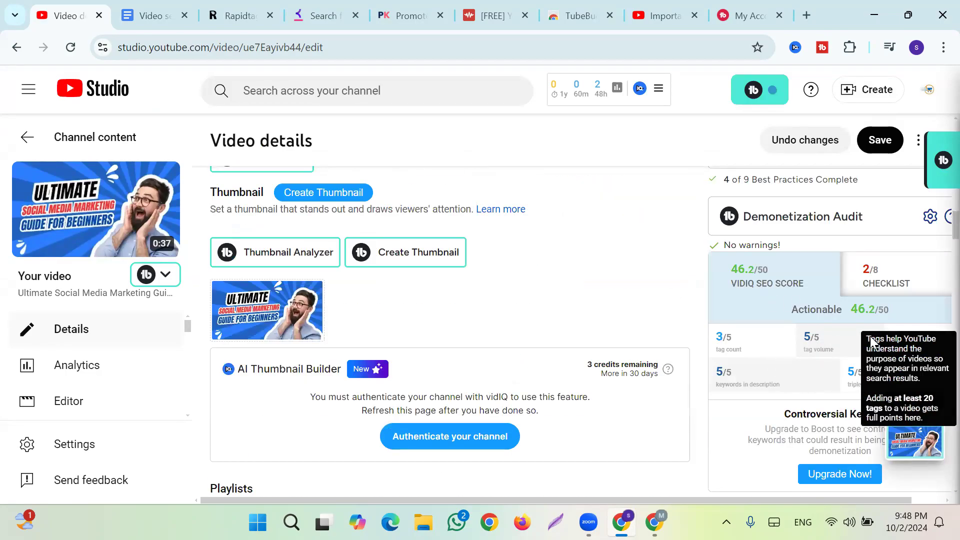
{"action": "mouse_move", "coordinate": [803, 346]}
{"action": "scroll", "coordinate": [725, 330], "scroll_direction": "down", "scroll_amount": 12}
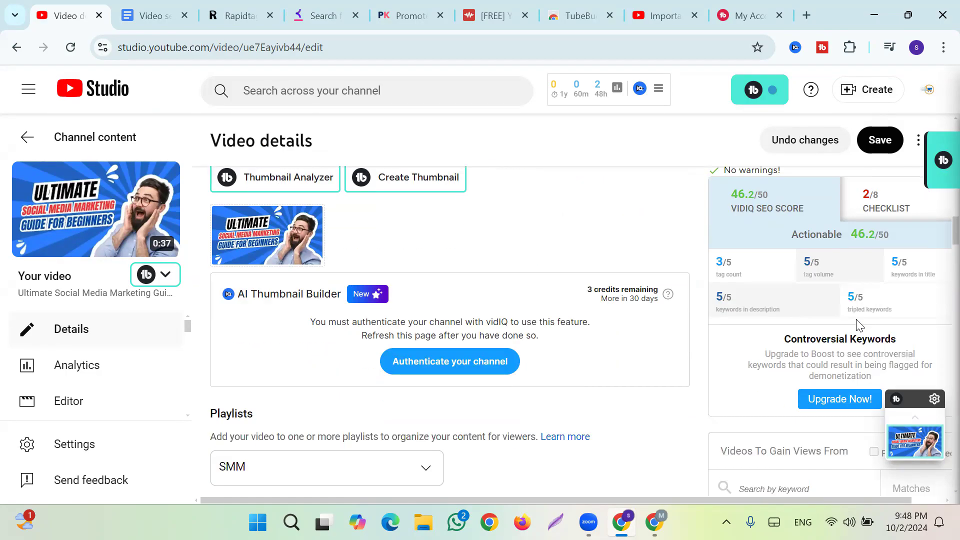
Step: Copy all the video's tags, replace the keyword list under "Related Tag" in the description with them, and save the changes
{"action": "scroll", "coordinate": [664, 343], "scroll_direction": "down", "scroll_amount": 10}
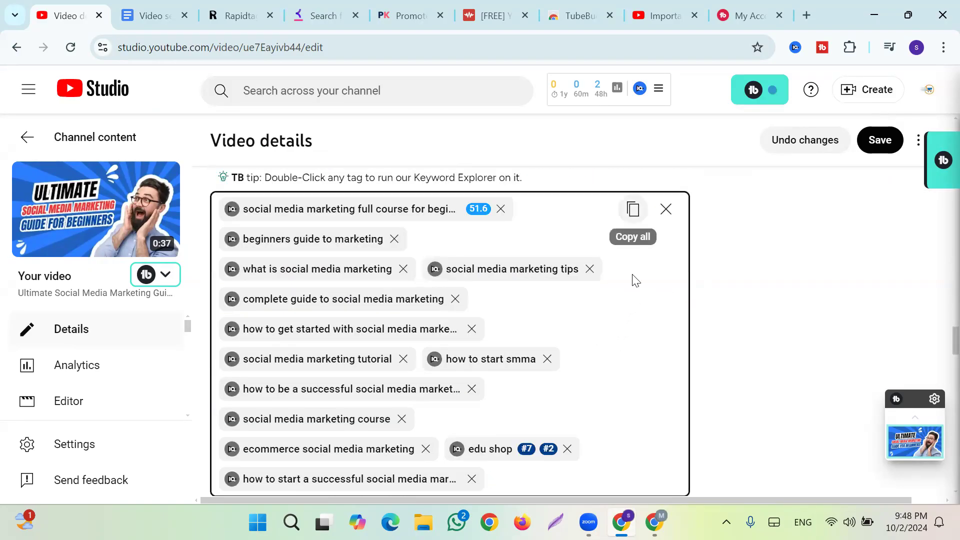
{"action": "scroll", "coordinate": [429, 328], "scroll_direction": "up", "scroll_amount": 9}
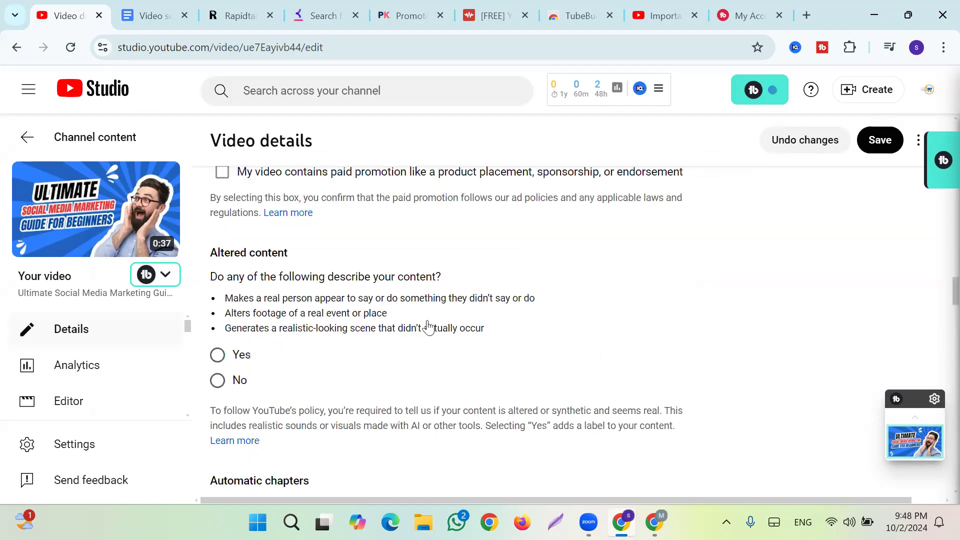
{"action": "scroll", "coordinate": [429, 327], "scroll_direction": "up", "scroll_amount": 12}
{"action": "scroll", "coordinate": [264, 336], "scroll_direction": "up", "scroll_amount": 5}
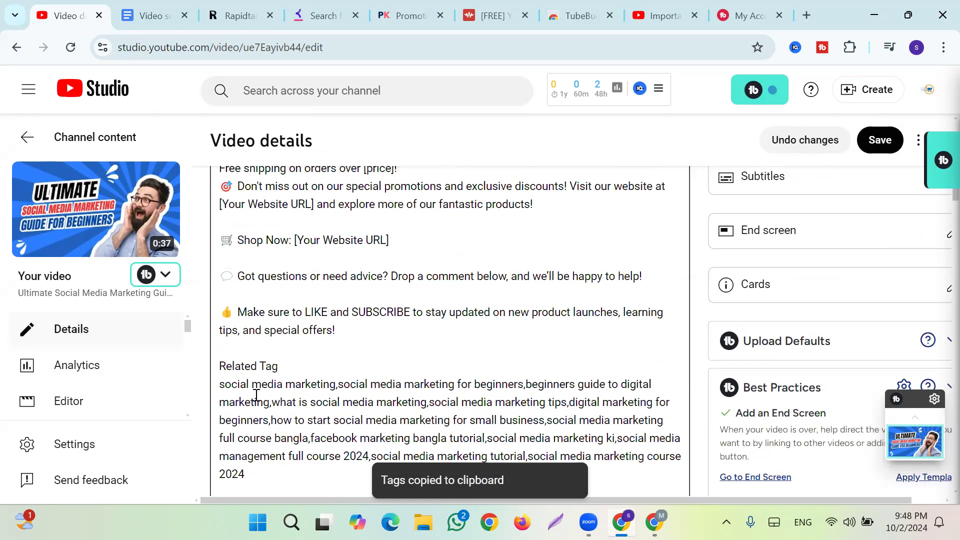
{"action": "scroll", "coordinate": [259, 405], "scroll_direction": "down", "scroll_amount": 2}
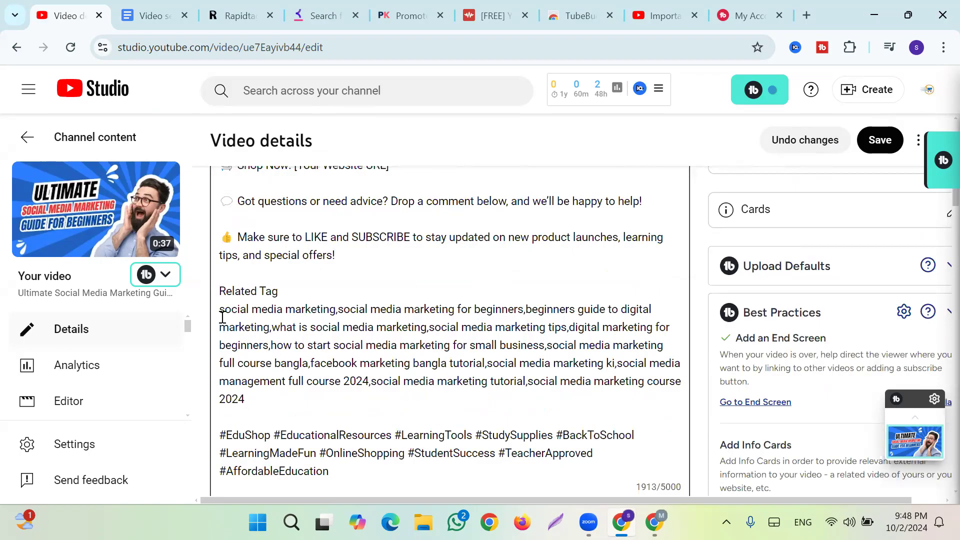
{"action": "triple_click", "coordinate": [226, 310]}
{"action": "left_click_drag", "start_coordinate": [224, 309], "coordinate": [219, 317]}
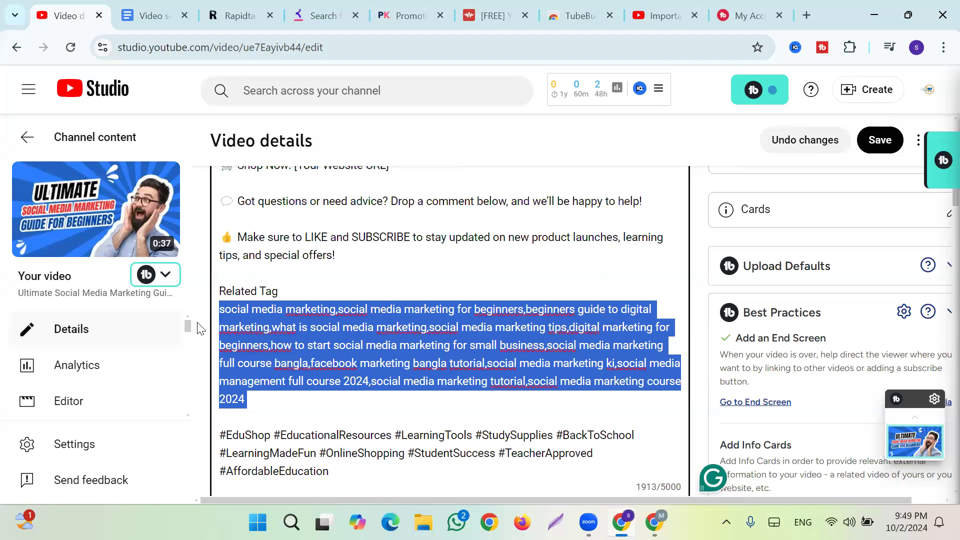
{"action": "type", "text": "social media marketing full course for beginners,beginners guide to marketing,what is social media marketing,social media marketing tips,complete guide to social media marketing,how to get started with social media marketin,social media marketing tutorial,how to start smma,how to be a successful social media marketer,social media marketing course,ecommerce social media marketing,edu shop,how to start a successful social media marketing agency"}
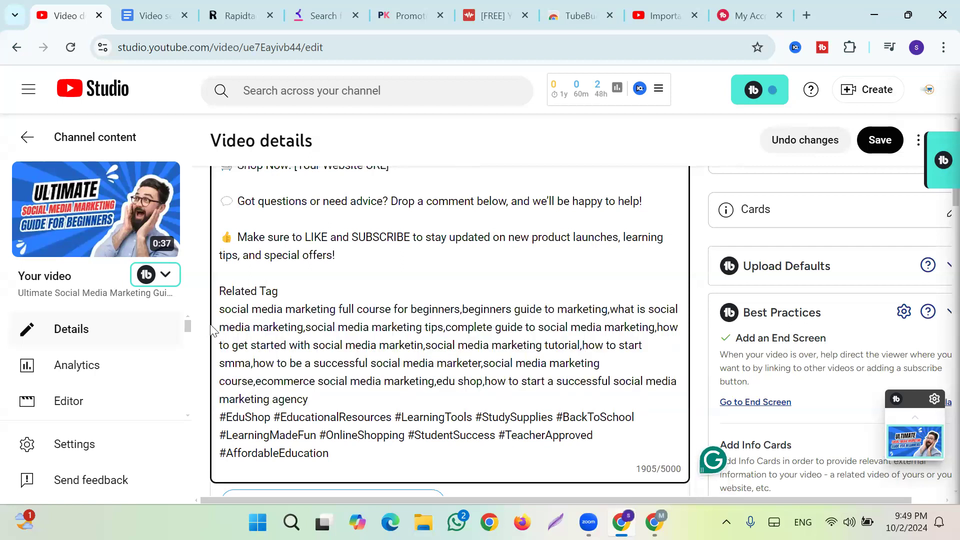
{"action": "left_click", "coordinate": [870, 150]}
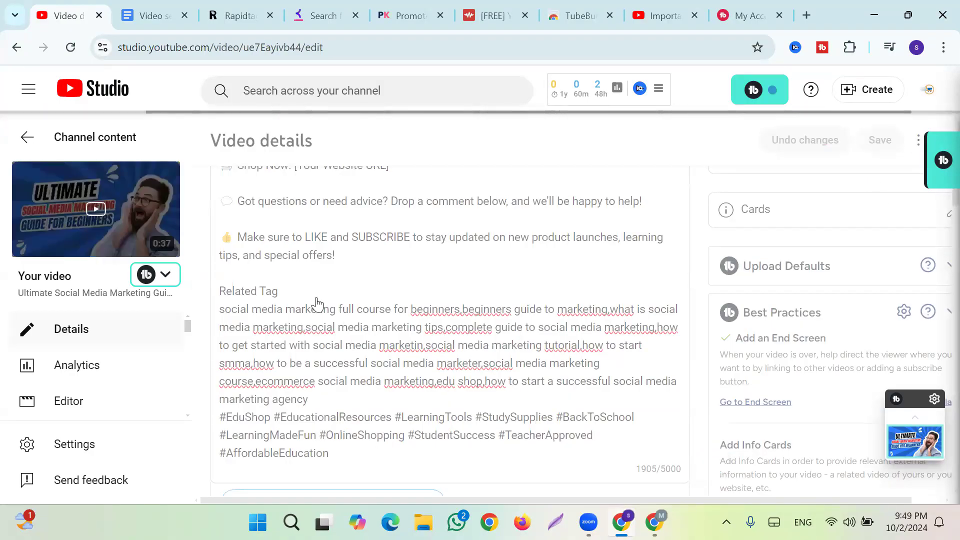
Step: Review the vidIQ and TubeBuddy recommended tags and add TubeBuddy's suggestion "social media marketing strategy" to the video's tags
{"action": "scroll", "coordinate": [502, 309], "scroll_direction": "down", "scroll_amount": 15}
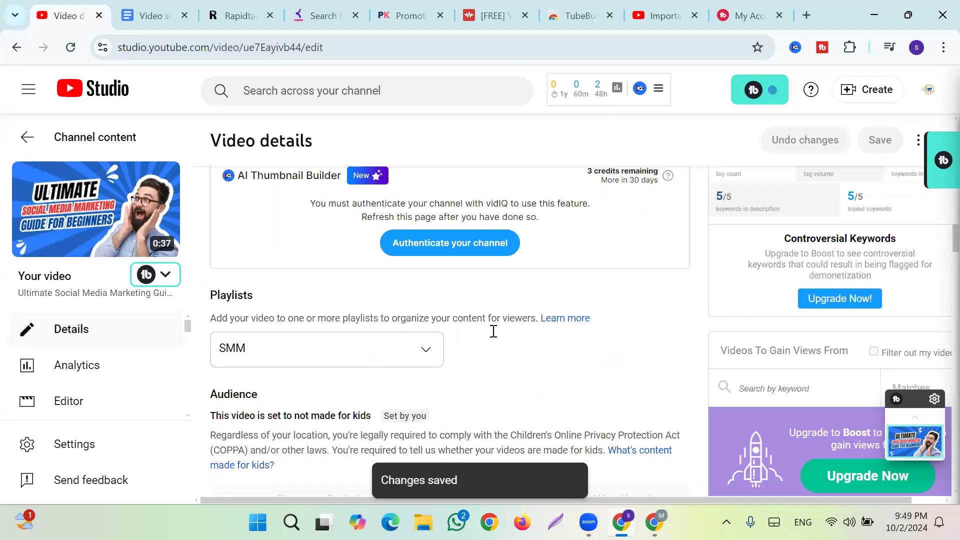
{"action": "scroll", "coordinate": [495, 343], "scroll_direction": "down", "scroll_amount": 10}
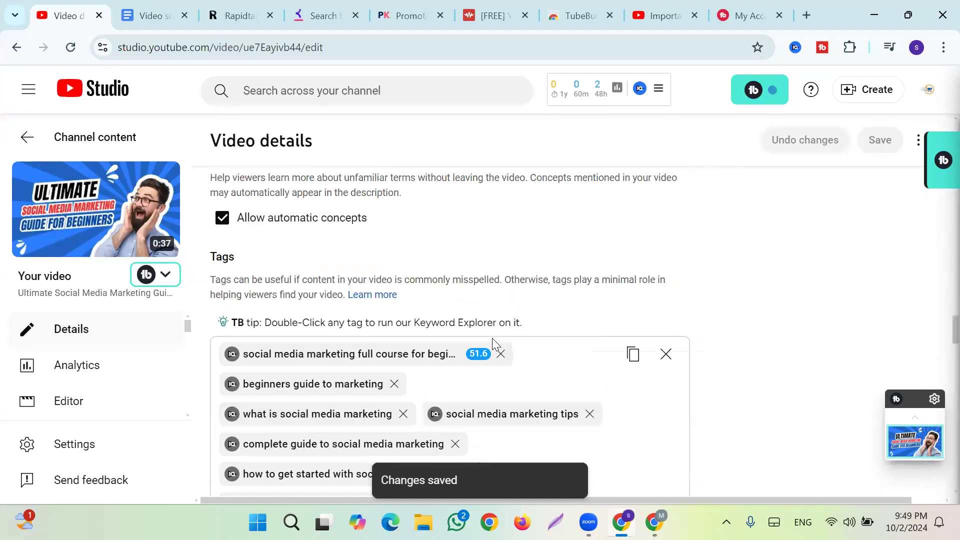
{"action": "left_click", "coordinate": [545, 314]}
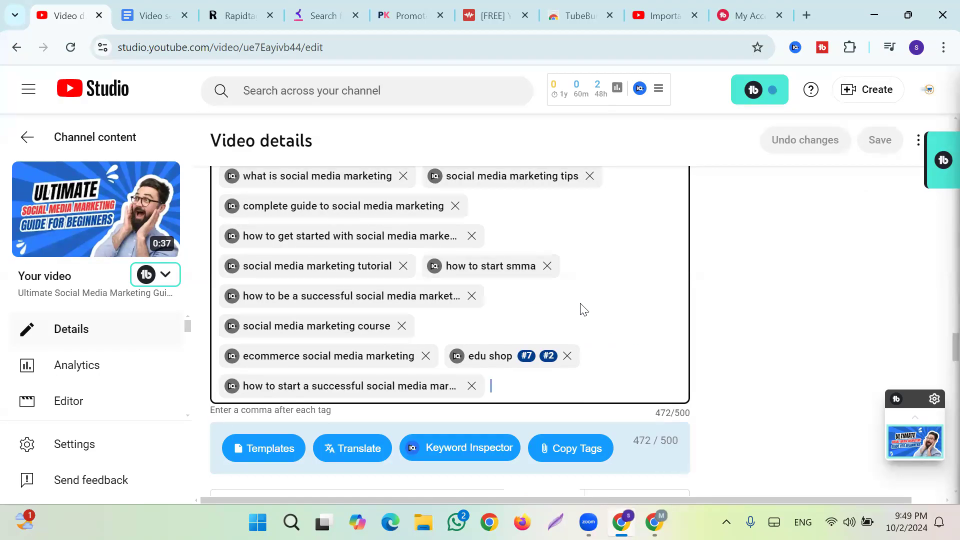
{"action": "scroll", "coordinate": [578, 306], "scroll_direction": "down", "scroll_amount": 8}
{"action": "scroll", "coordinate": [559, 284], "scroll_direction": "down", "scroll_amount": 4}
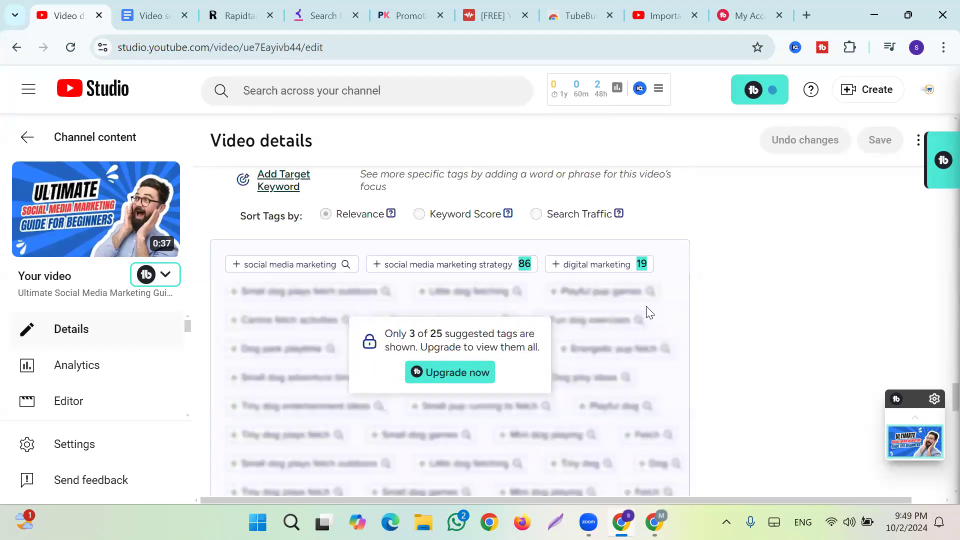
{"action": "scroll", "coordinate": [645, 315], "scroll_direction": "up", "scroll_amount": 1}
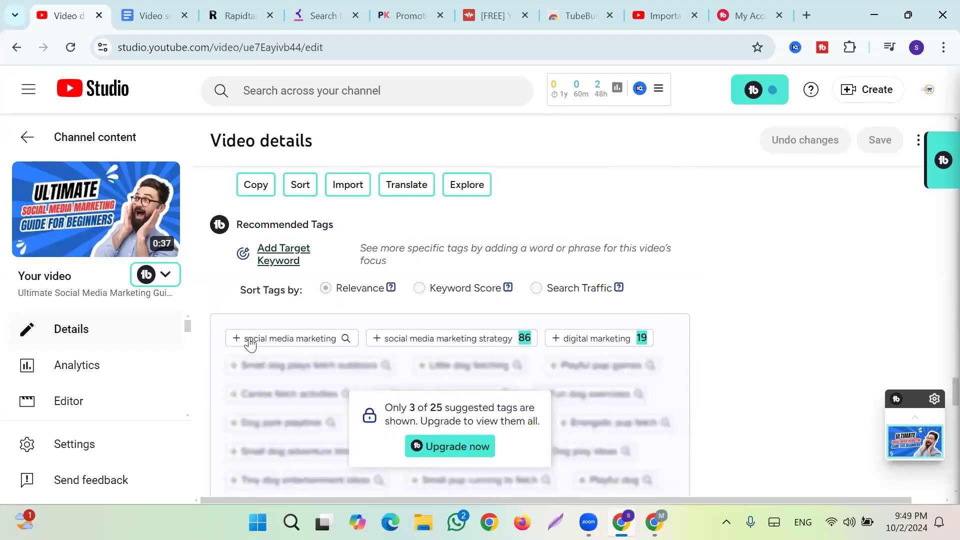
{"action": "scroll", "coordinate": [602, 285], "scroll_direction": "up", "scroll_amount": 7}
{"action": "scroll", "coordinate": [620, 284], "scroll_direction": "up", "scroll_amount": 2}
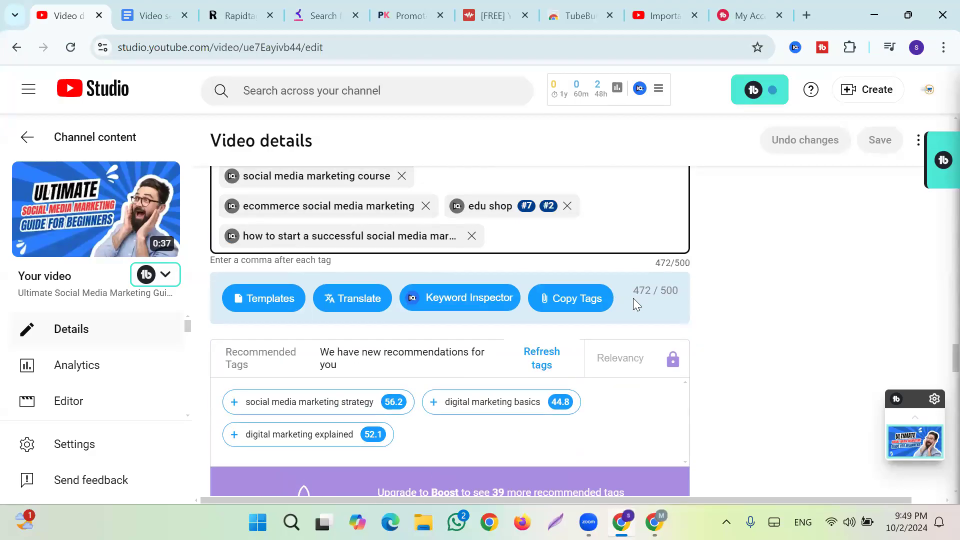
{"action": "scroll", "coordinate": [633, 298], "scroll_direction": "down", "scroll_amount": 6}
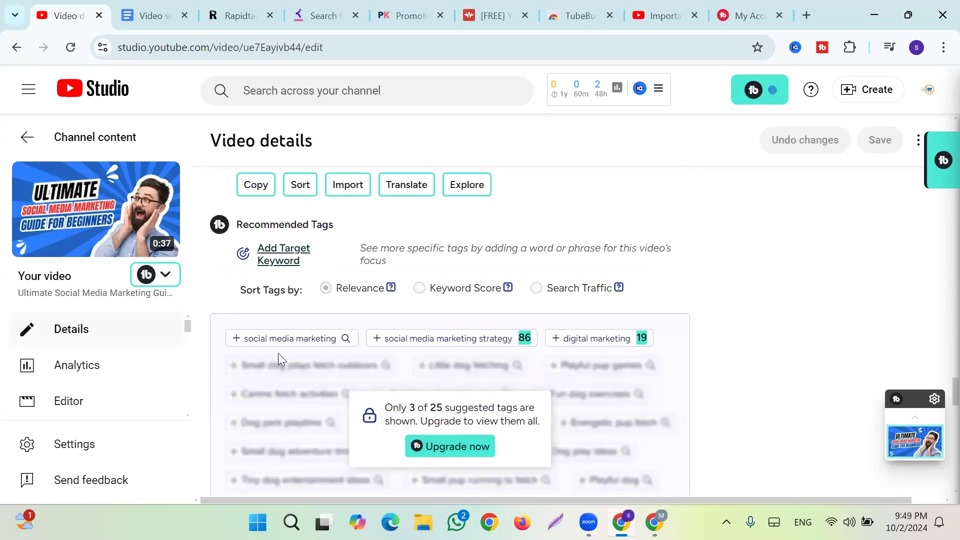
{"action": "left_click", "coordinate": [382, 345]}
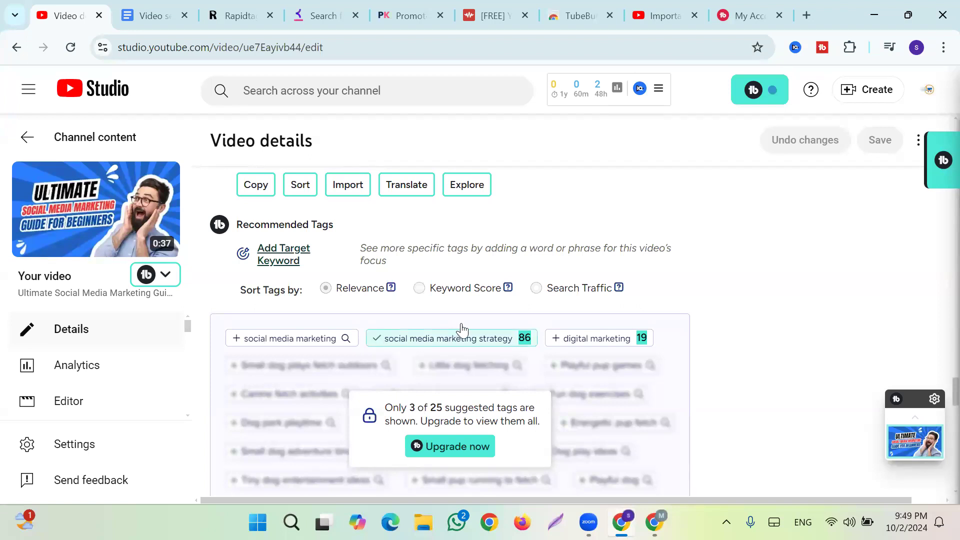
Step: Remove the tag "beginners guide to marketing" to get back under the 500-character tag limit, and save the changes
{"action": "scroll", "coordinate": [461, 330], "scroll_direction": "up", "scroll_amount": 5}
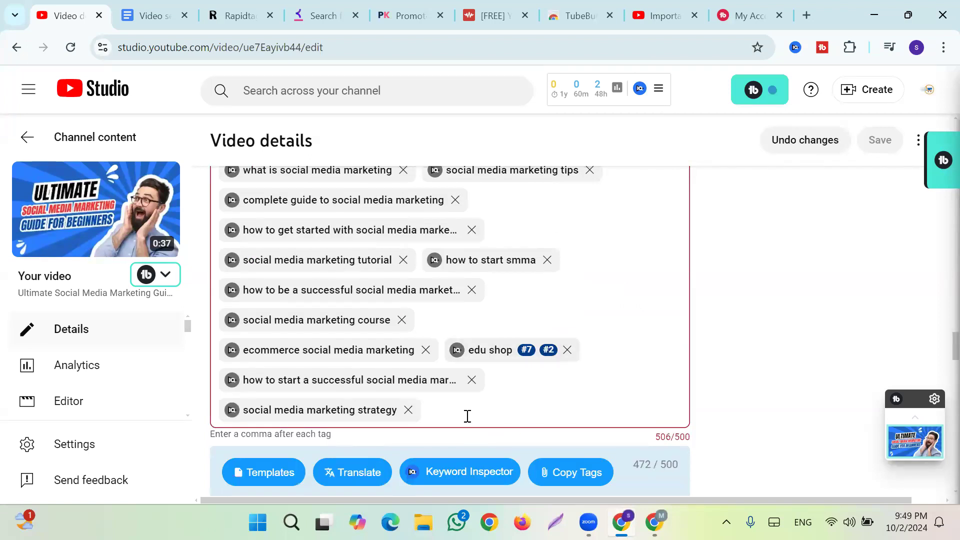
{"action": "scroll", "coordinate": [471, 405], "scroll_direction": "up", "scroll_amount": 2}
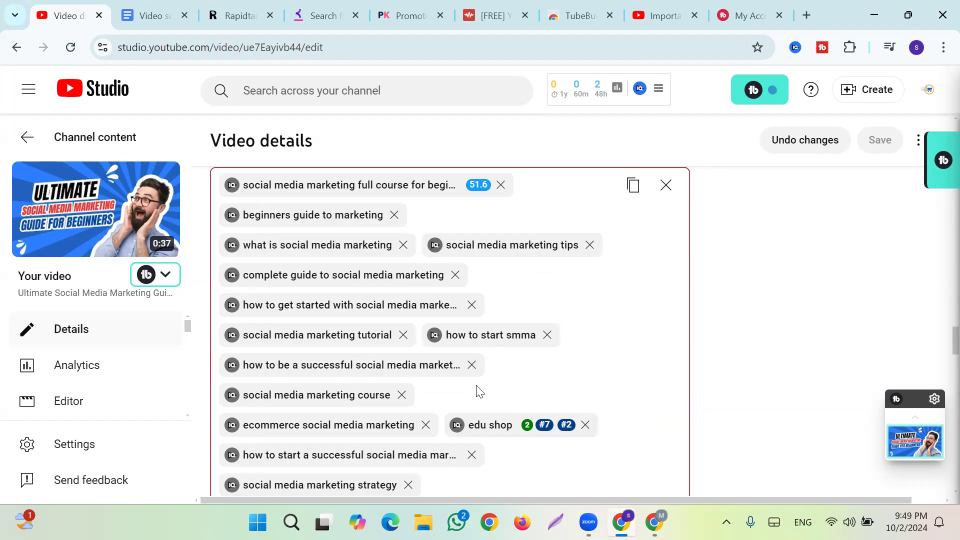
{"action": "scroll", "coordinate": [482, 388], "scroll_direction": "down", "scroll_amount": 2}
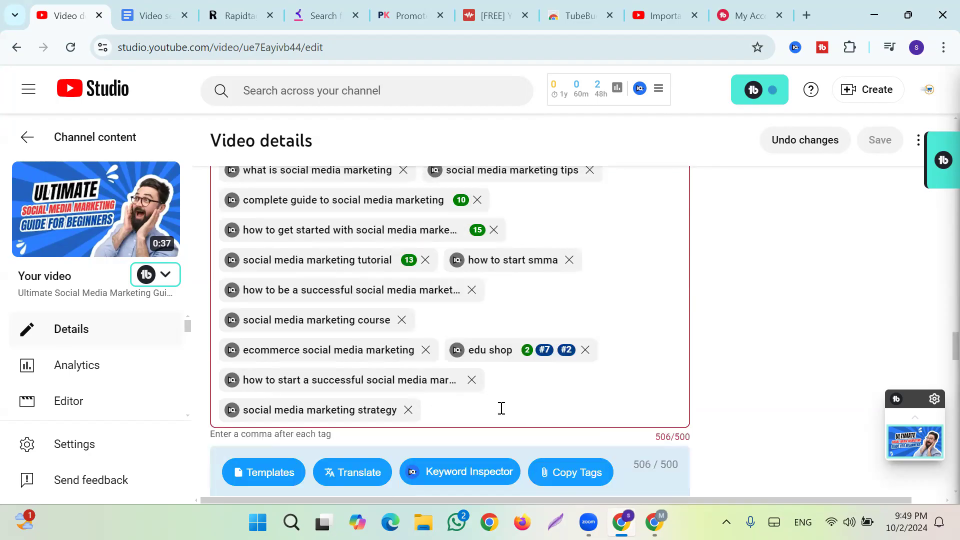
{"action": "scroll", "coordinate": [502, 407], "scroll_direction": "up", "scroll_amount": 4}
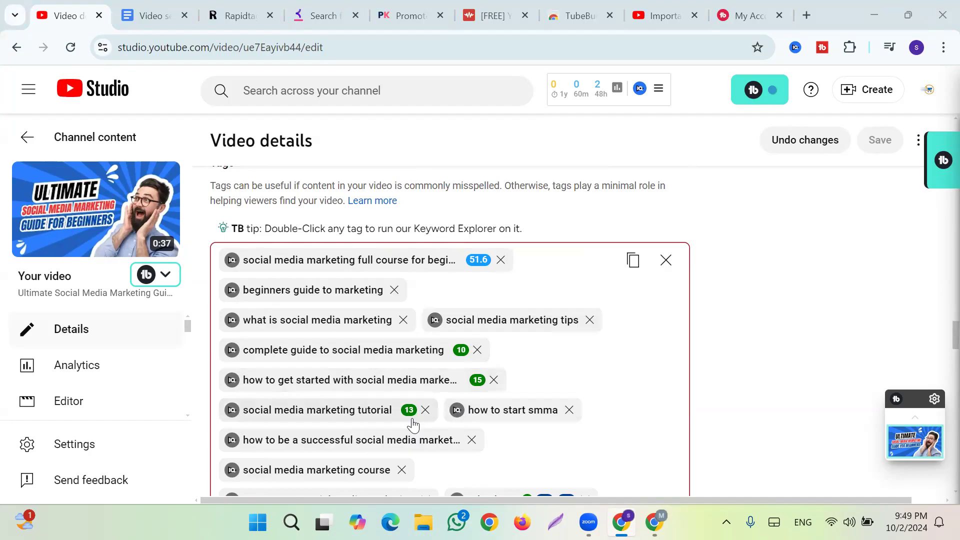
{"action": "left_click", "coordinate": [394, 290]}
{"action": "scroll", "coordinate": [557, 381], "scroll_direction": "down", "scroll_amount": 2}
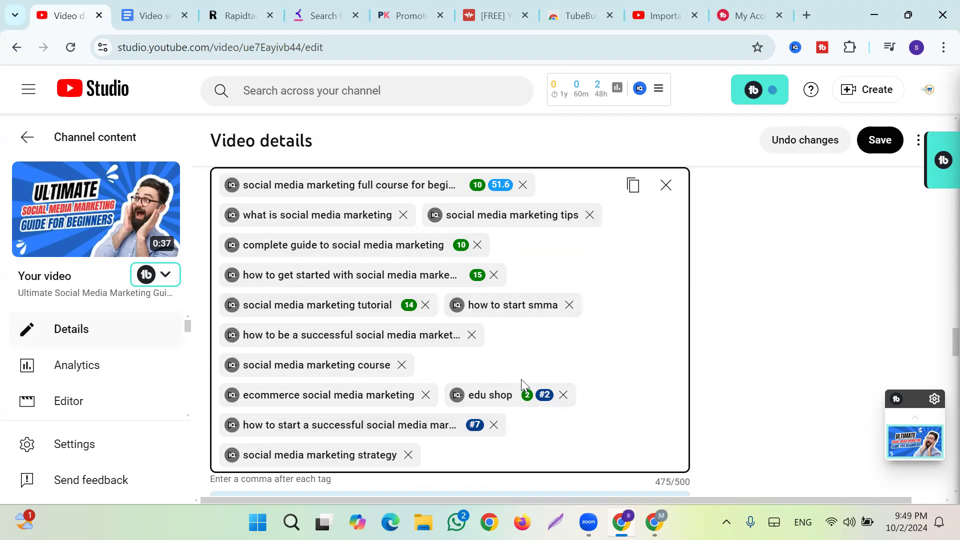
{"action": "scroll", "coordinate": [521, 379], "scroll_direction": "down", "scroll_amount": 1}
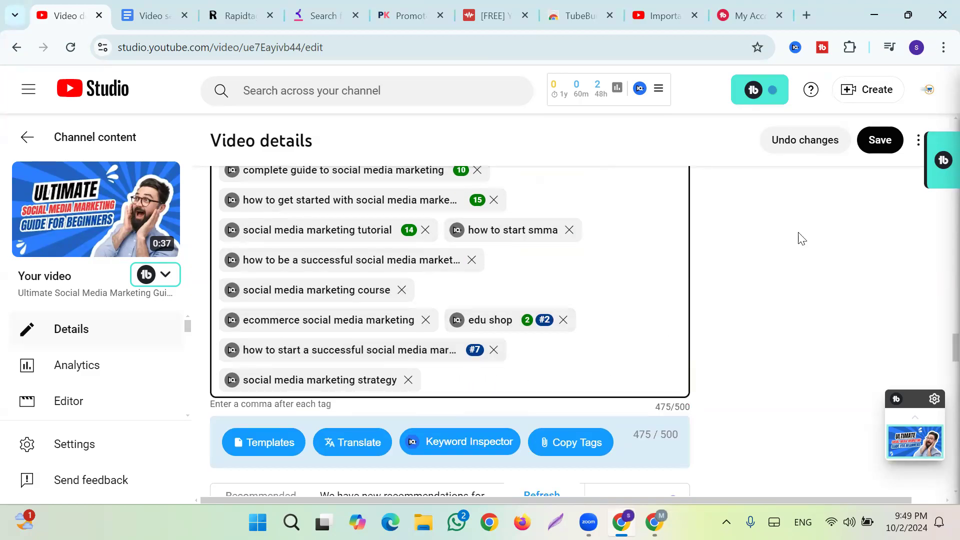
{"action": "left_click", "coordinate": [887, 141]}
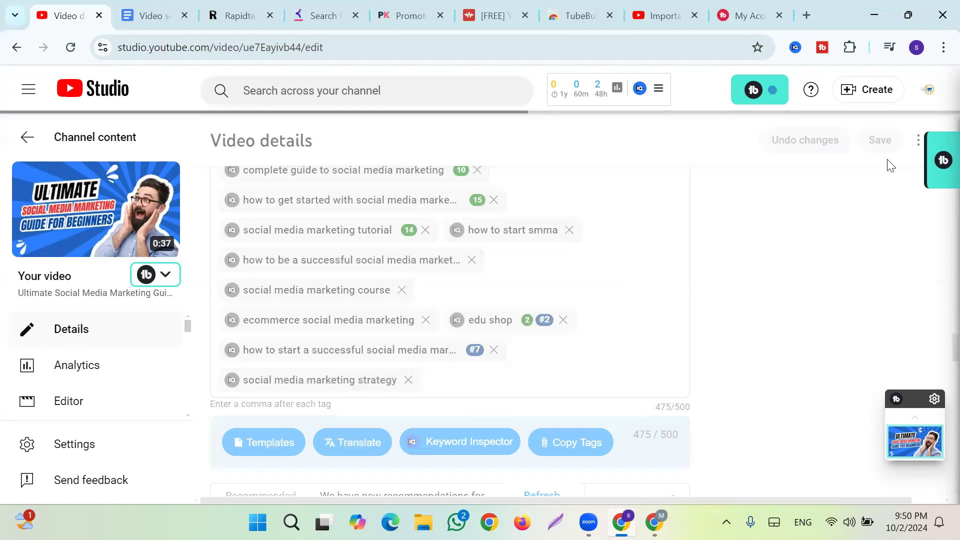
Step: Check the vidIQ SEO score and its criteria again after saving the updated tags
{"action": "scroll", "coordinate": [799, 270], "scroll_direction": "down", "scroll_amount": 4}
{"action": "scroll", "coordinate": [789, 281], "scroll_direction": "up", "scroll_amount": 15}
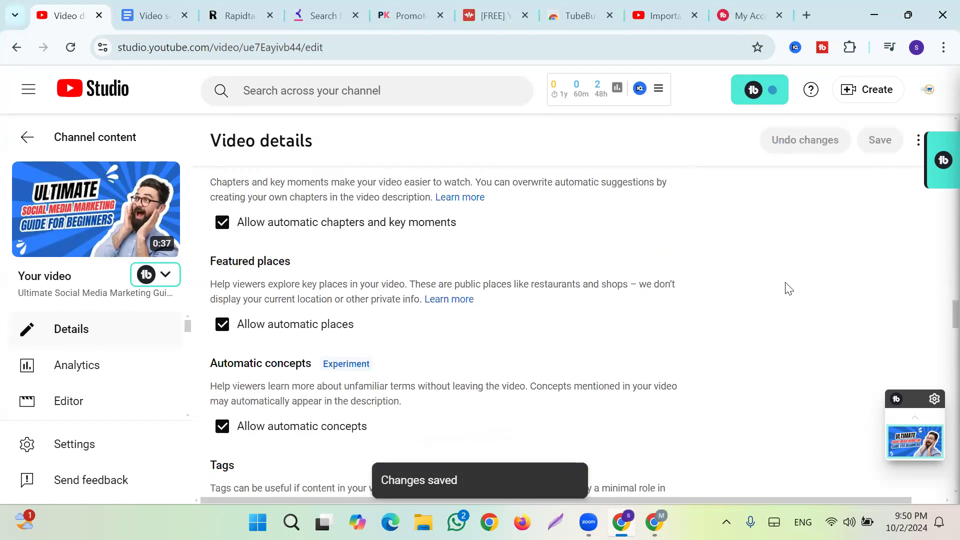
{"action": "scroll", "coordinate": [783, 299], "scroll_direction": "up", "scroll_amount": 11}
{"action": "scroll", "coordinate": [783, 299], "scroll_direction": "down", "scroll_amount": 3}
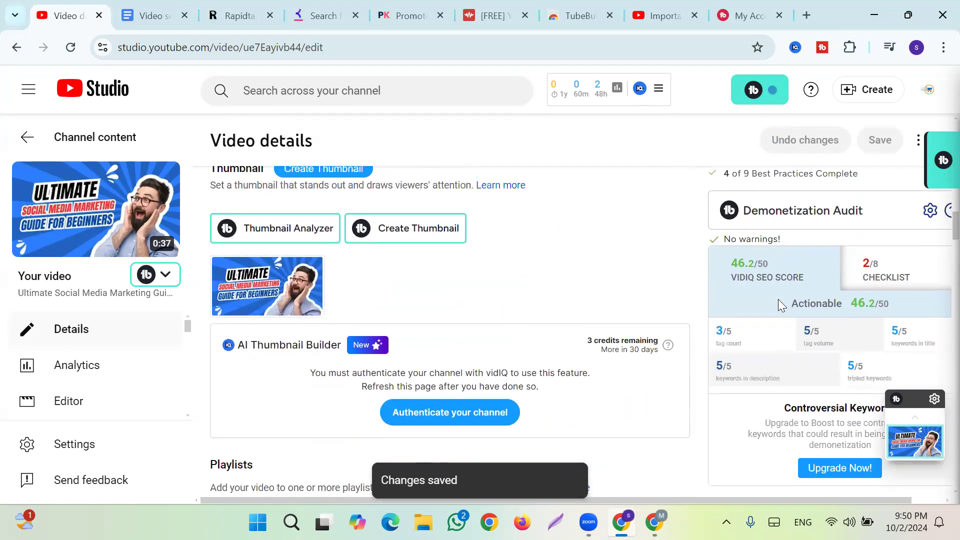
{"action": "scroll", "coordinate": [783, 299], "scroll_direction": "down", "scroll_amount": 1}
{"action": "scroll", "coordinate": [870, 295], "scroll_direction": "up", "scroll_amount": 3}
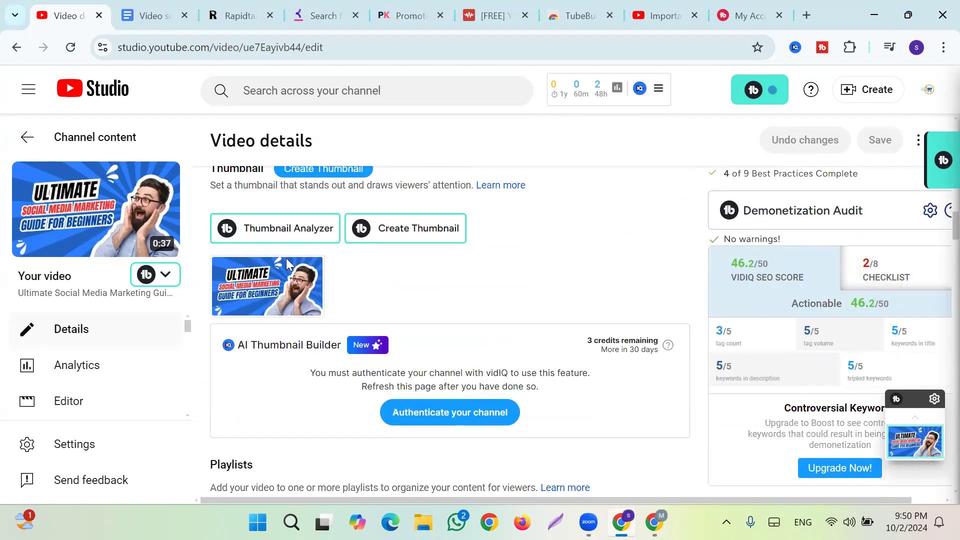
Step: Add TubeBuddy's recommended tag "digital marketing" to the video's tags and save the changes
{"action": "scroll", "coordinate": [451, 371], "scroll_direction": "down", "scroll_amount": 15}
{"action": "scroll", "coordinate": [445, 368], "scroll_direction": "up", "scroll_amount": 3}
{"action": "left_click", "coordinate": [461, 301]}
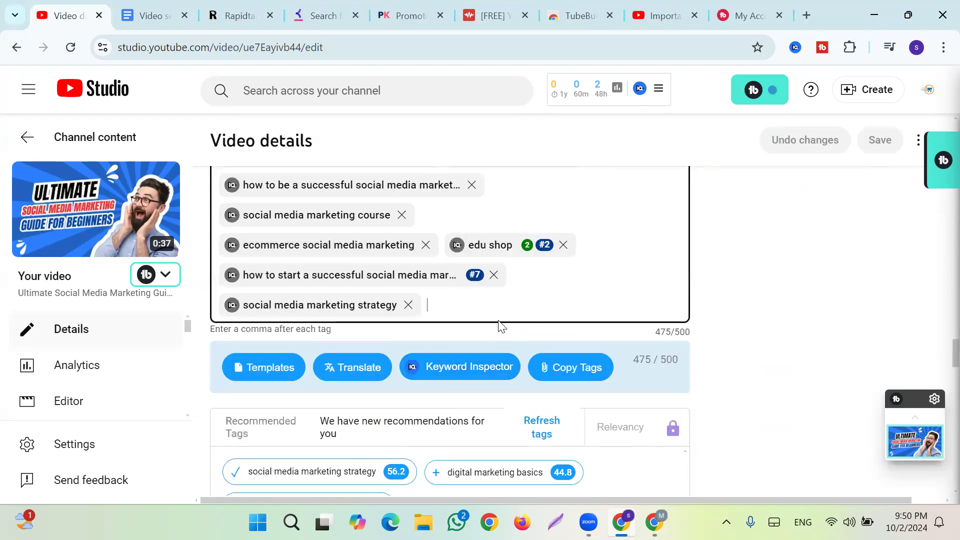
{"action": "scroll", "coordinate": [501, 325], "scroll_direction": "down", "scroll_amount": 9}
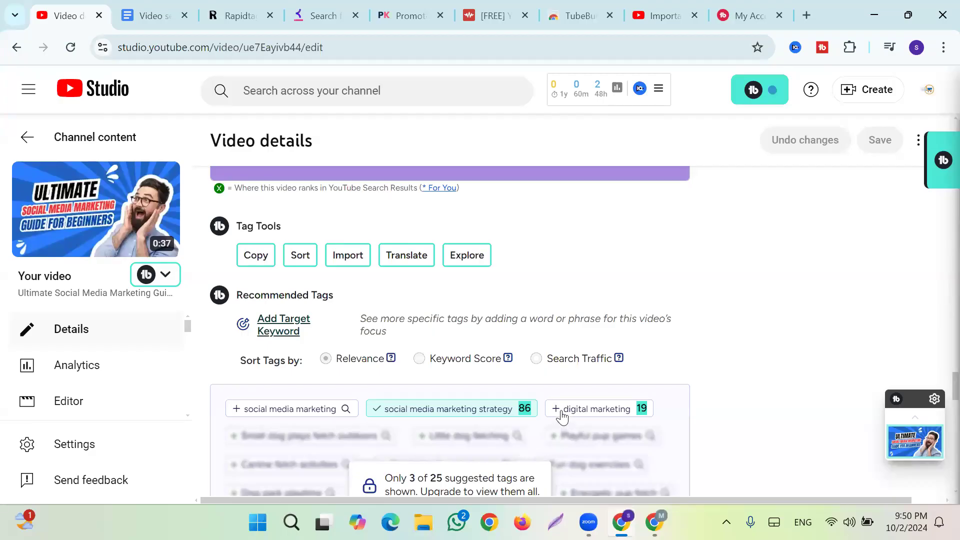
{"action": "left_click", "coordinate": [595, 409]}
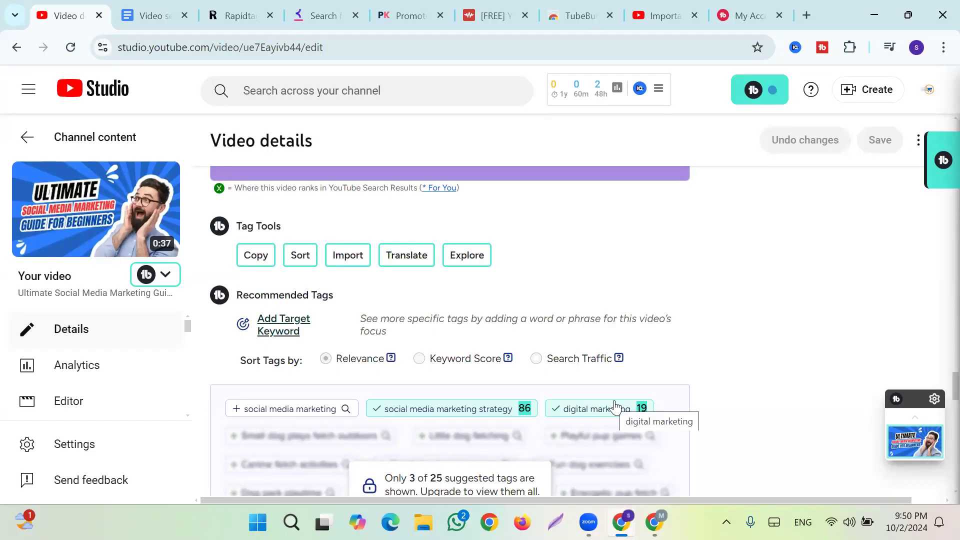
{"action": "scroll", "coordinate": [608, 377], "scroll_direction": "up", "scroll_amount": 6}
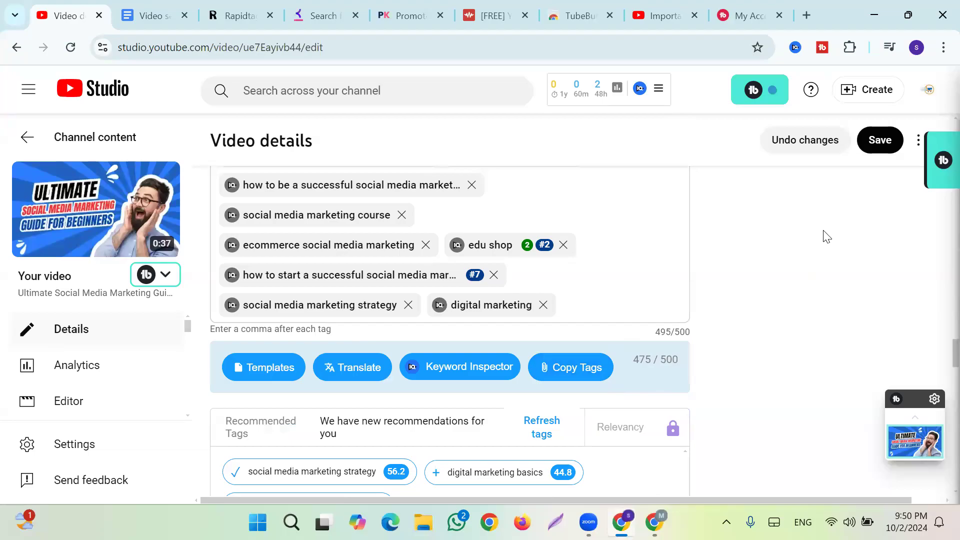
{"action": "left_click", "coordinate": [880, 145]}
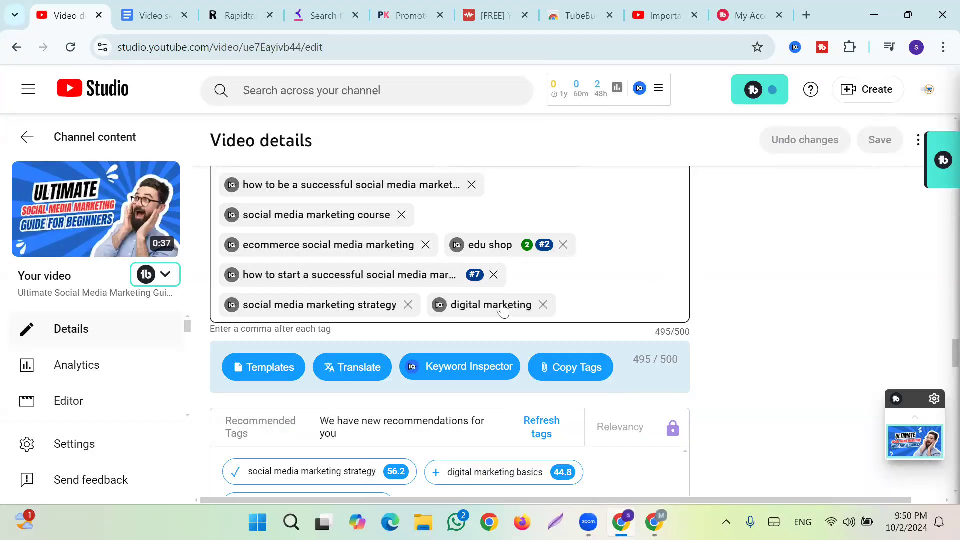
Step: Inspect the tag "digital marketing" in vidIQ's Keyword Inspector for its score, search volume and related keywords, and close the inspector
{"action": "left_click", "coordinate": [443, 314]}
{"action": "left_click", "coordinate": [441, 309]}
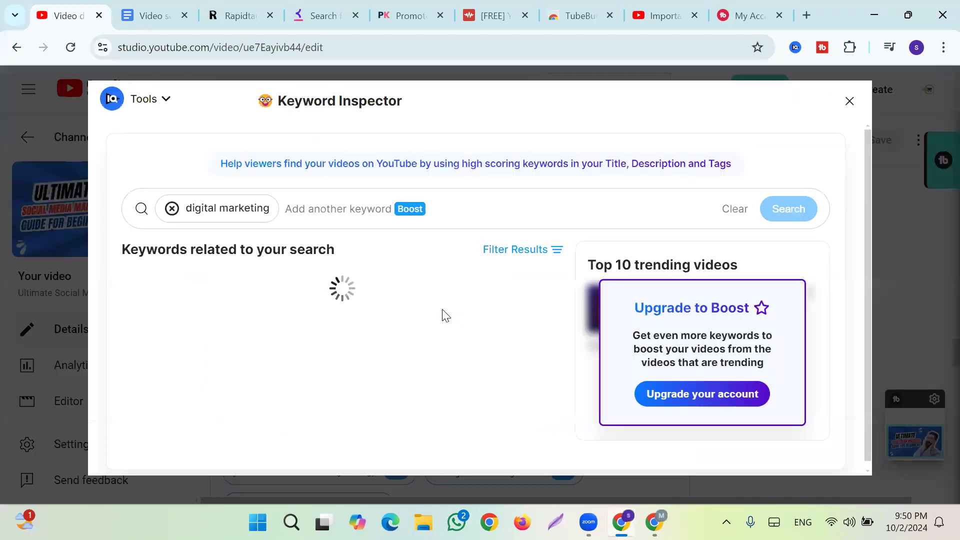
{"action": "scroll", "coordinate": [390, 365], "scroll_direction": "down", "scroll_amount": 2}
{"action": "scroll", "coordinate": [559, 408], "scroll_direction": "up", "scroll_amount": 2}
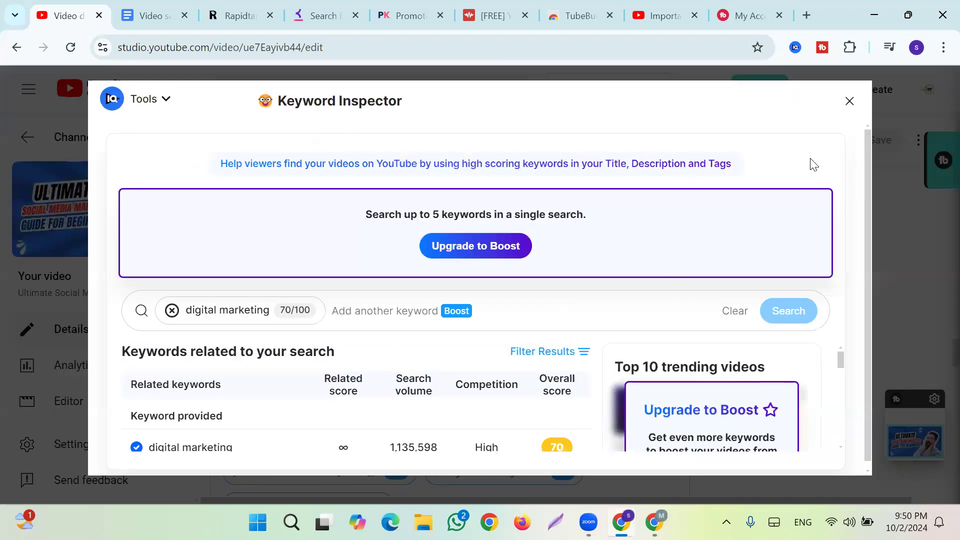
{"action": "scroll", "coordinate": [450, 410], "scroll_direction": "down", "scroll_amount": 2}
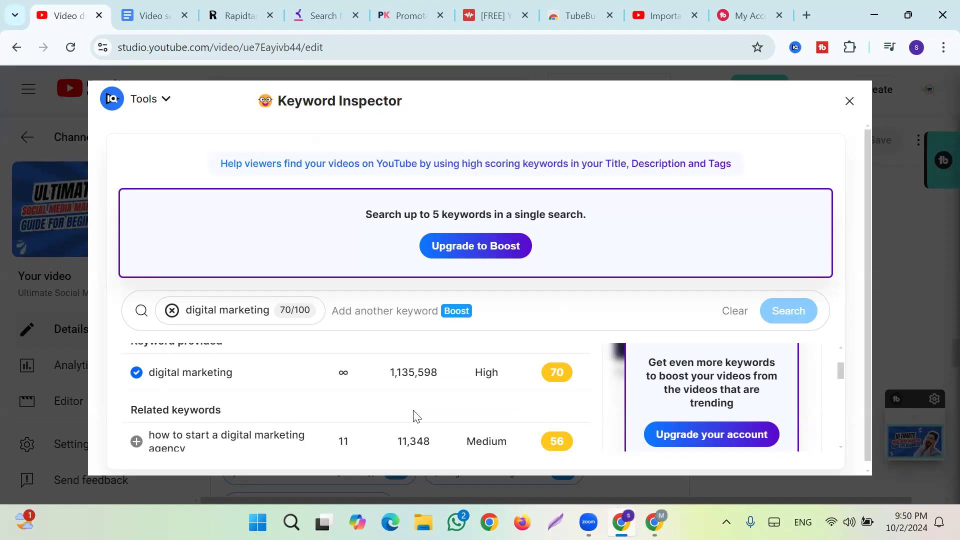
{"action": "left_click", "coordinate": [850, 104]}
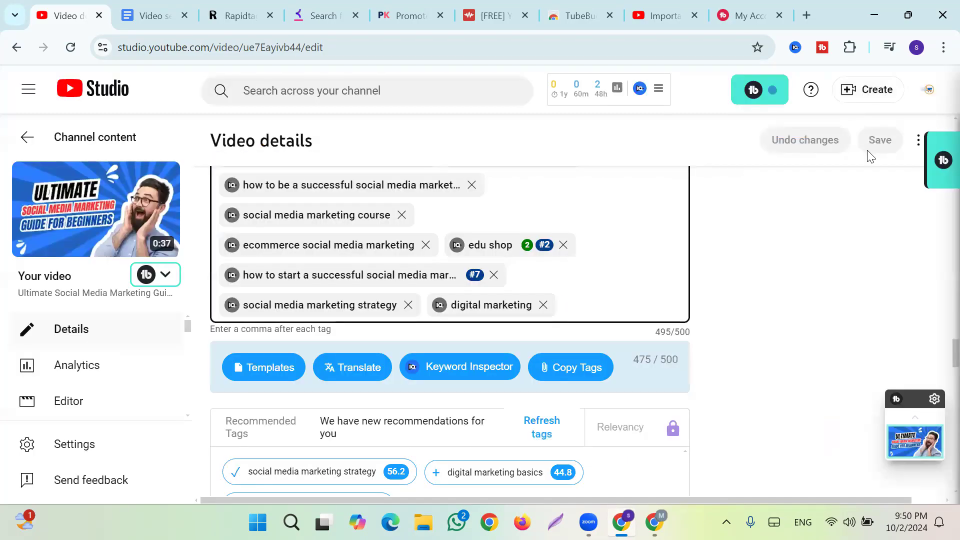
Step: Open the video's YouTube watch page from its thumbnail, pause playback, and copy the page's URL
{"action": "scroll", "coordinate": [772, 215], "scroll_direction": "up", "scroll_amount": 2}
{"action": "scroll", "coordinate": [643, 331], "scroll_direction": "up", "scroll_amount": 5}
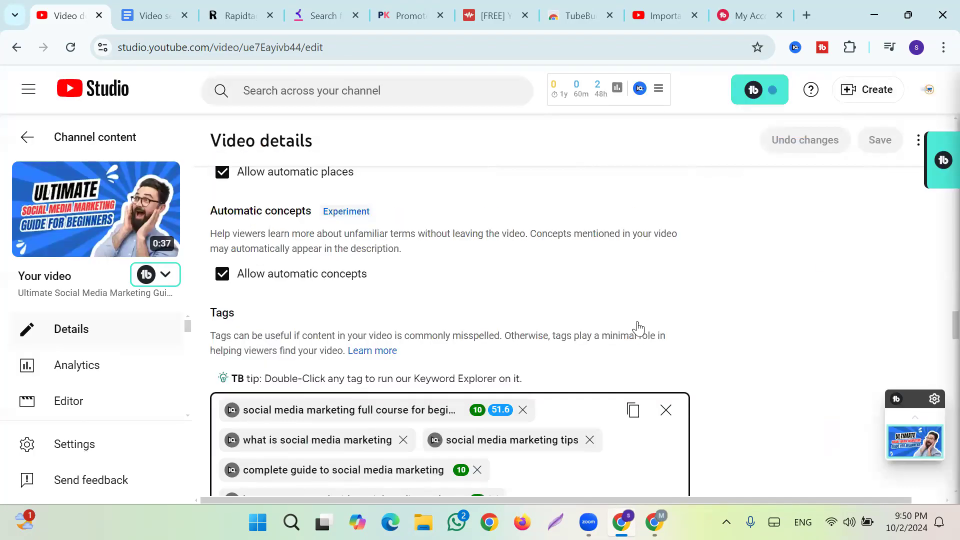
{"action": "scroll", "coordinate": [638, 327], "scroll_direction": "down", "scroll_amount": 3}
{"action": "left_click", "coordinate": [96, 209]}
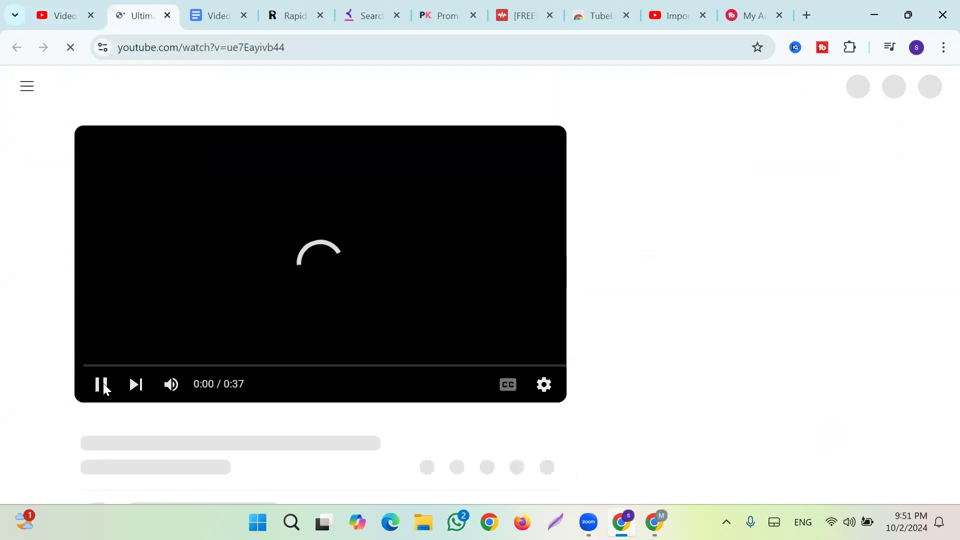
{"action": "left_click", "coordinate": [106, 388]}
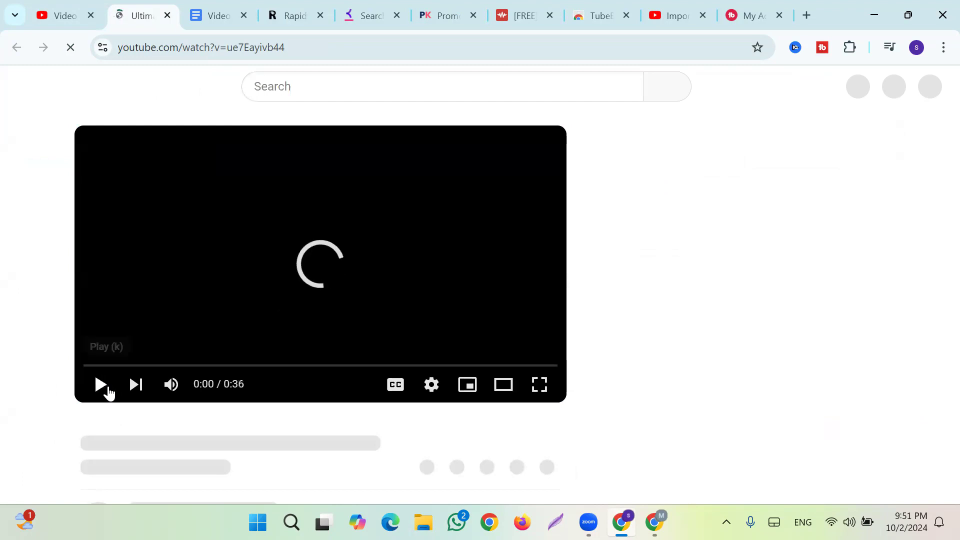
{"action": "left_click", "coordinate": [171, 56]}
{"action": "key", "text": "ctrl+c"}
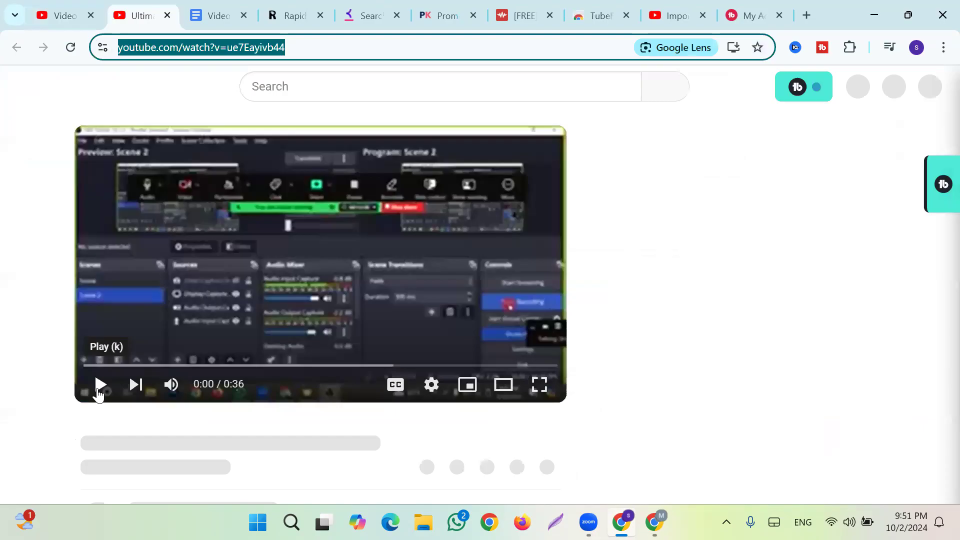
Step: Open the copied video link in another Chrome profile, and mute and pause the playback
{"action": "left_click", "coordinate": [915, 47]}
{"action": "scroll", "coordinate": [783, 390], "scroll_direction": "down", "scroll_amount": 2}
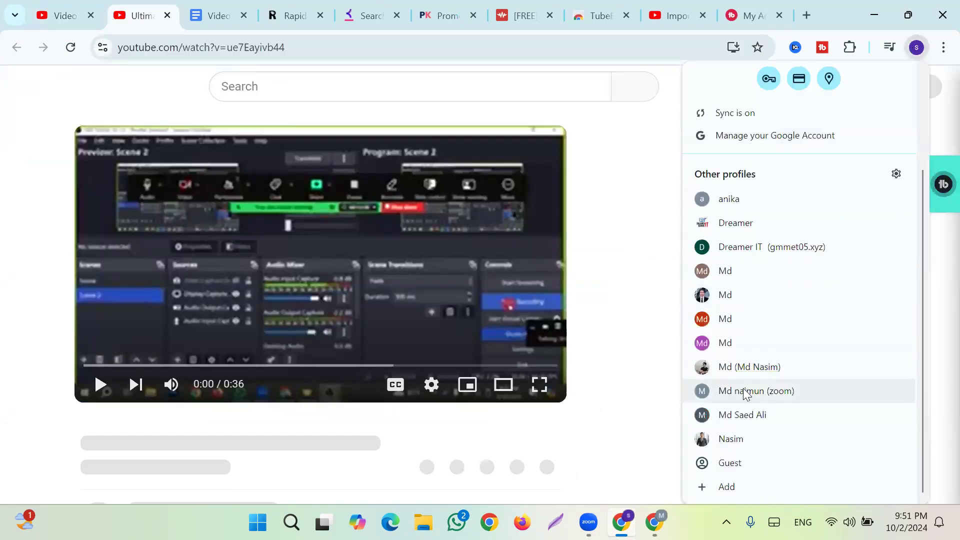
{"action": "left_click", "coordinate": [740, 444]}
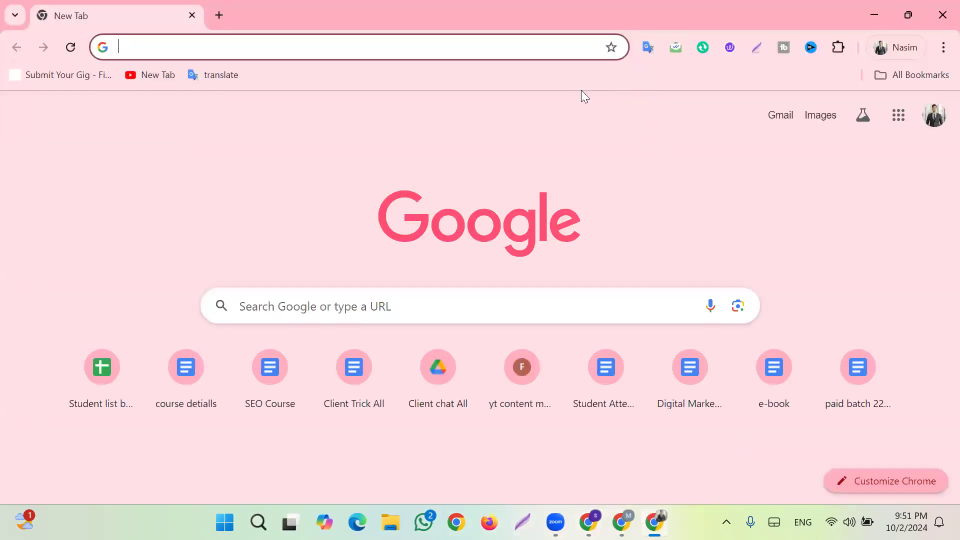
{"action": "key", "text": "ctrl+v"}
{"action": "key", "text": "Return"}
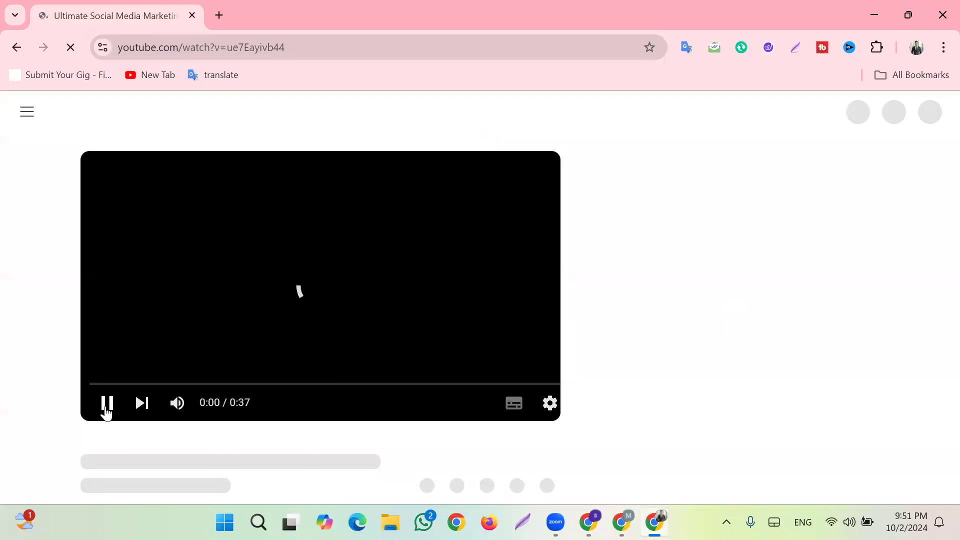
{"action": "left_click", "coordinate": [177, 404]}
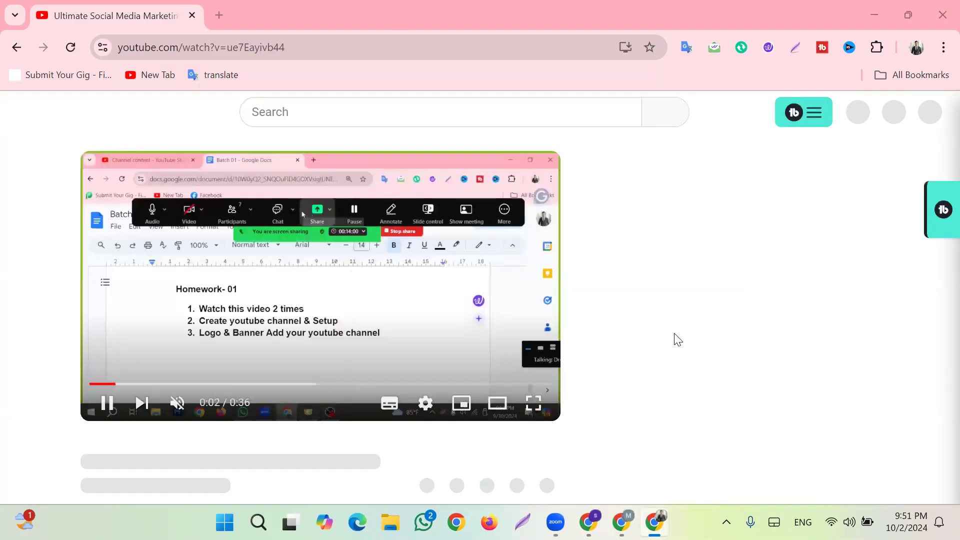
{"action": "left_click", "coordinate": [107, 403]}
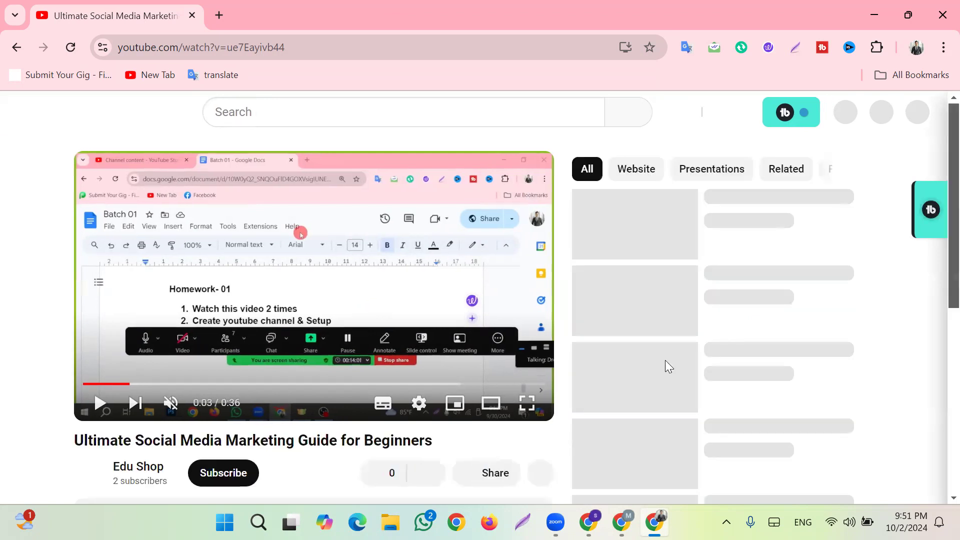
Step: Load the ranked tags in the SEO section of TubeBuddy's Videolytics on the watch page
{"action": "scroll", "coordinate": [713, 363], "scroll_direction": "down", "scroll_amount": 3}
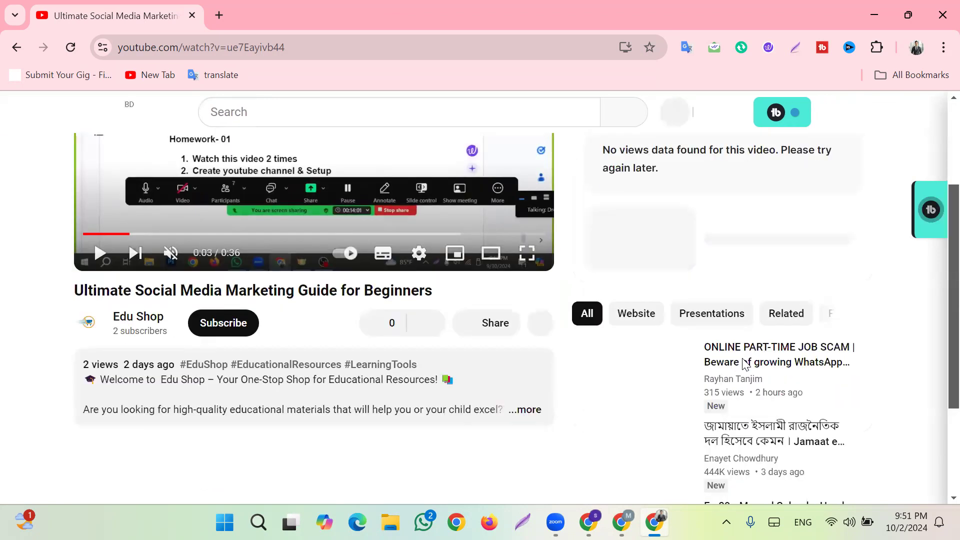
{"action": "scroll", "coordinate": [740, 364], "scroll_direction": "up", "scroll_amount": 3}
{"action": "scroll", "coordinate": [733, 345], "scroll_direction": "down", "scroll_amount": 5}
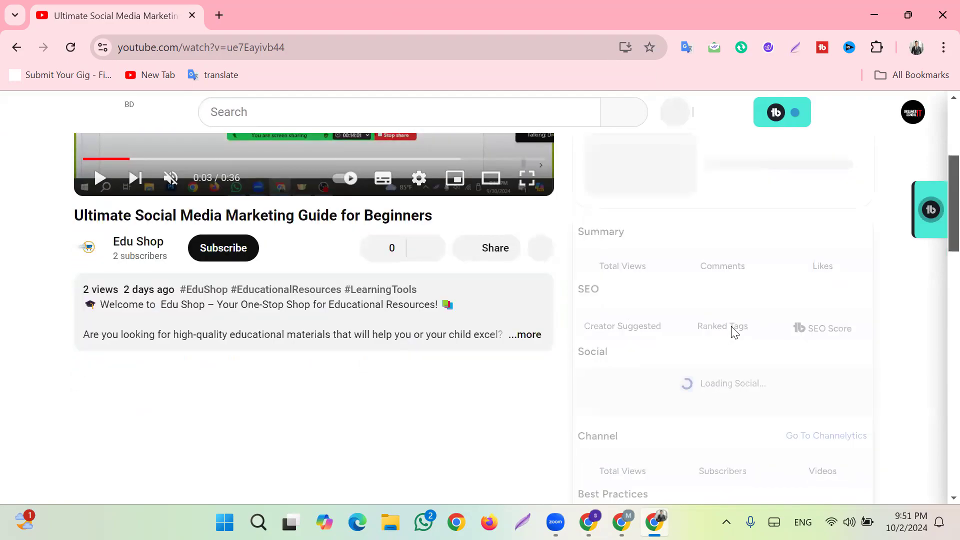
{"action": "scroll", "coordinate": [785, 360], "scroll_direction": "down", "scroll_amount": 3}
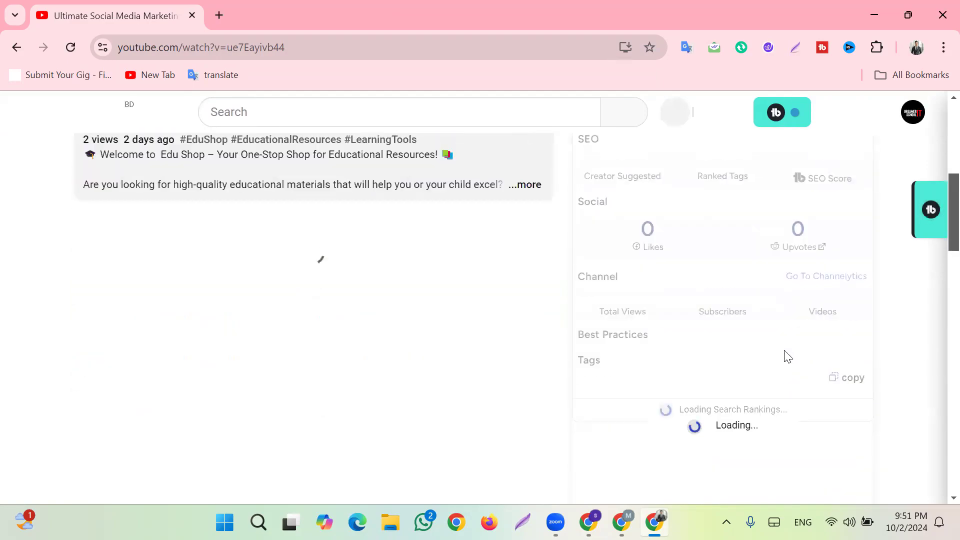
{"action": "scroll", "coordinate": [787, 357], "scroll_direction": "up", "scroll_amount": 3}
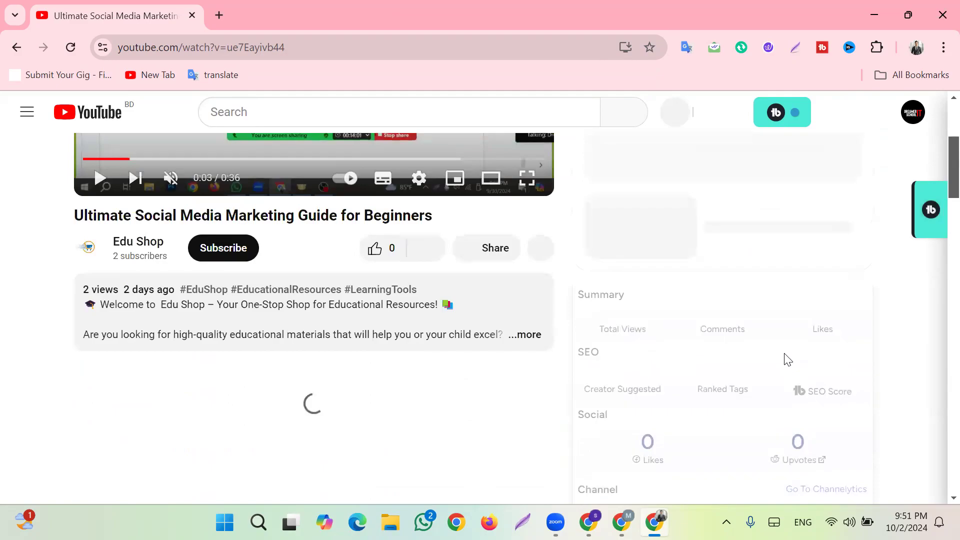
{"action": "scroll", "coordinate": [786, 360], "scroll_direction": "up", "scroll_amount": 4}
{"action": "scroll", "coordinate": [783, 362], "scroll_direction": "down", "scroll_amount": 6}
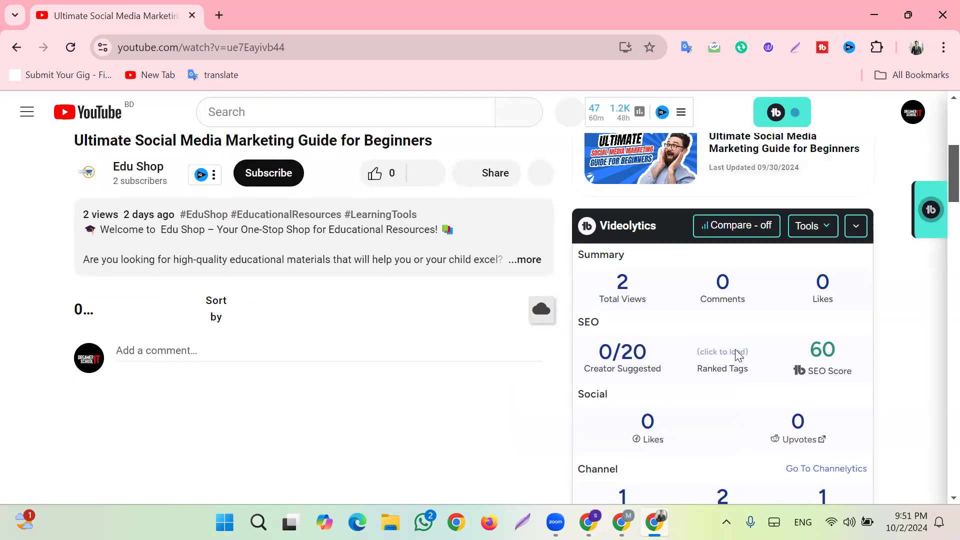
{"action": "scroll", "coordinate": [739, 355], "scroll_direction": "down", "scroll_amount": 1}
{"action": "left_click", "coordinate": [727, 295]}
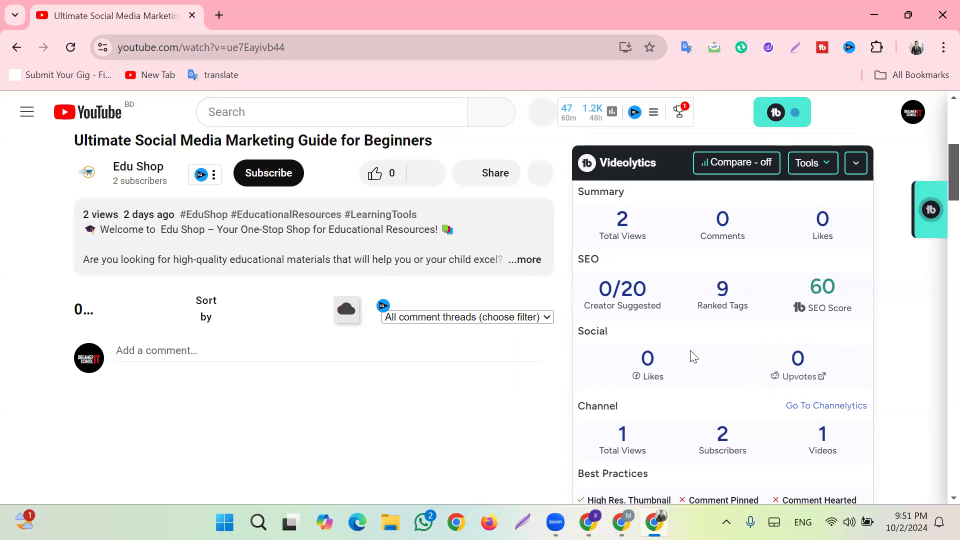
Step: Review the Videolytics best practices and the search ranking shown beside each of the video's tags
{"action": "scroll", "coordinate": [695, 355], "scroll_direction": "down", "scroll_amount": 6}
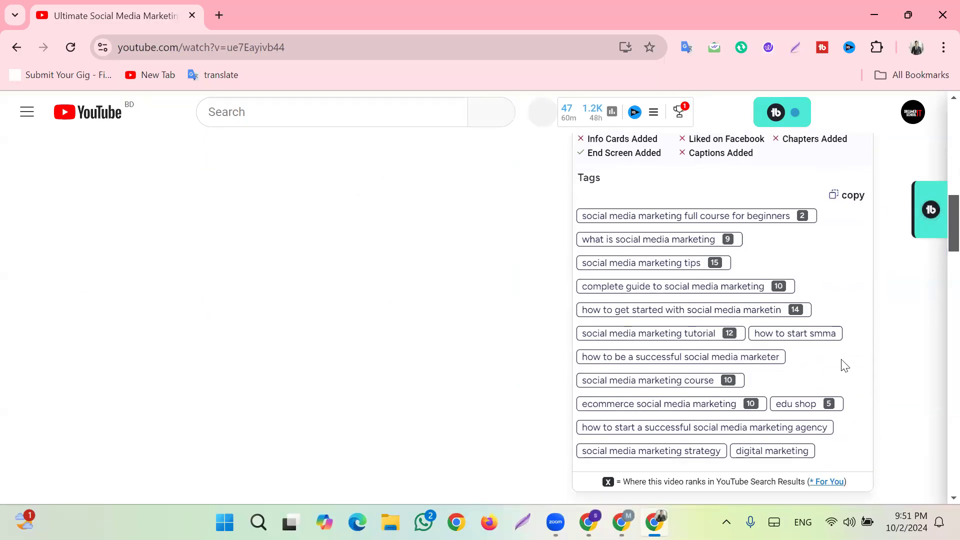
{"action": "scroll", "coordinate": [781, 299], "scroll_direction": "up", "scroll_amount": 3}
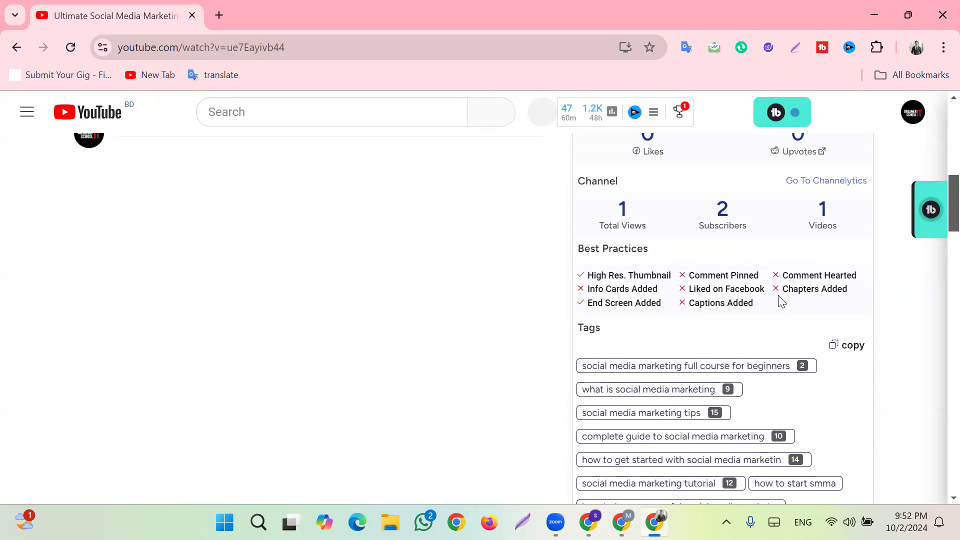
{"action": "scroll", "coordinate": [781, 300], "scroll_direction": "up", "scroll_amount": 5}
{"action": "scroll", "coordinate": [786, 319], "scroll_direction": "up", "scroll_amount": 2}
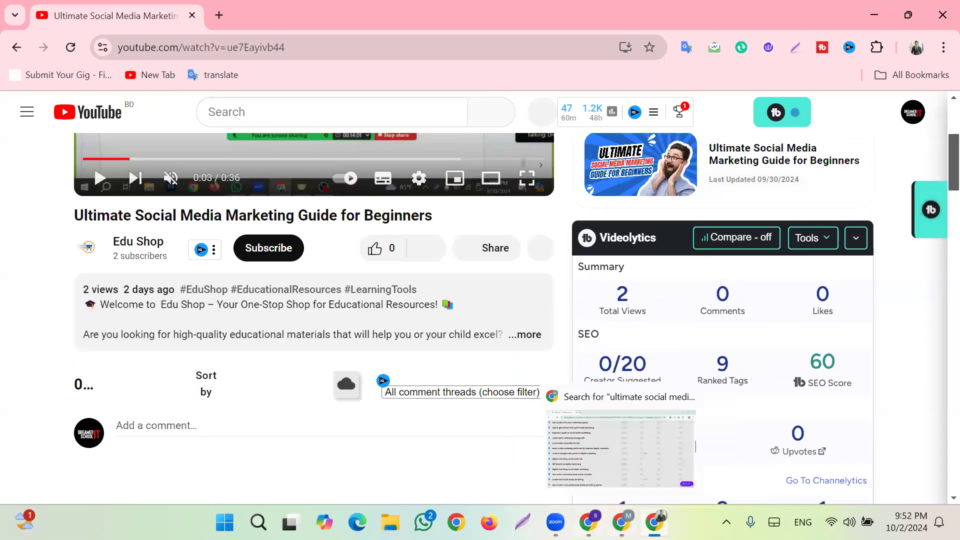
Step: Return to the video's details in YouTube Studio in the first Chrome profile and reload the page
{"action": "key", "text": "alt+Tab"}
{"action": "scroll", "coordinate": [374, 348], "scroll_direction": "down", "scroll_amount": 2}
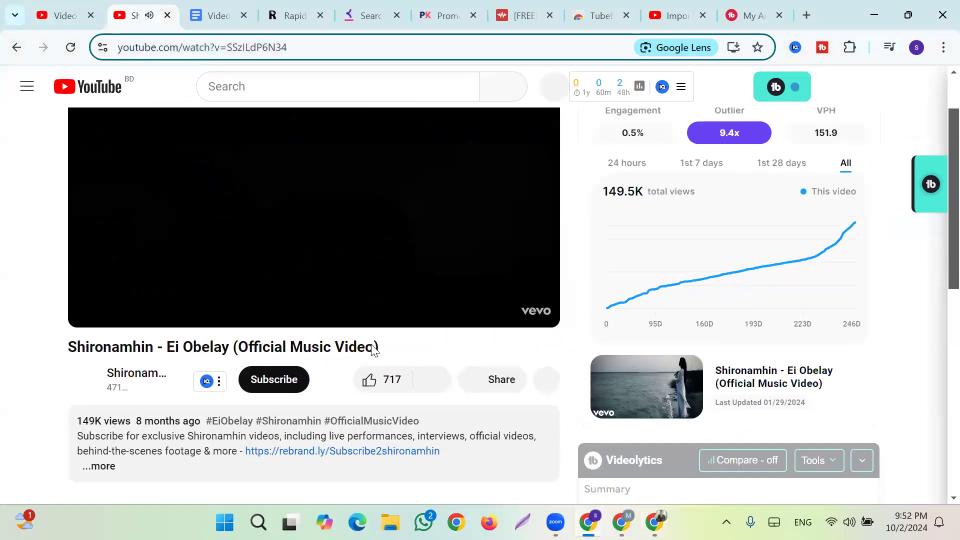
{"action": "scroll", "coordinate": [374, 348], "scroll_direction": "up", "scroll_amount": 1}
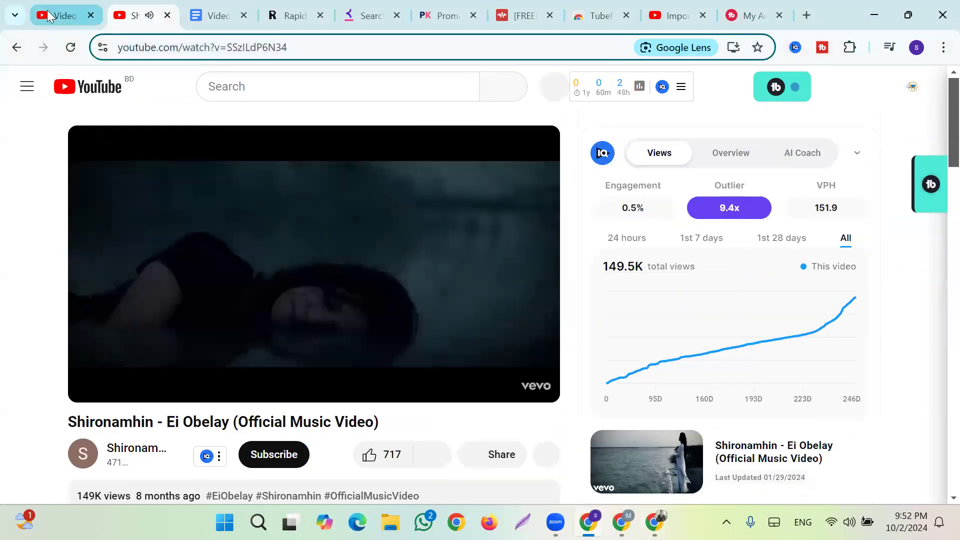
{"action": "left_click", "coordinate": [50, 15]}
{"action": "scroll", "coordinate": [450, 434], "scroll_direction": "down", "scroll_amount": 3}
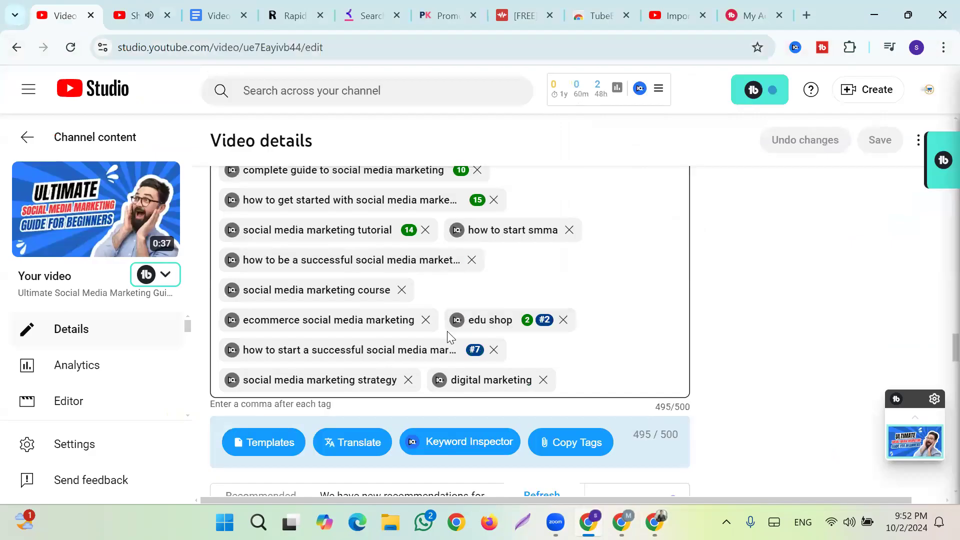
{"action": "scroll", "coordinate": [596, 353], "scroll_direction": "up", "scroll_amount": 5}
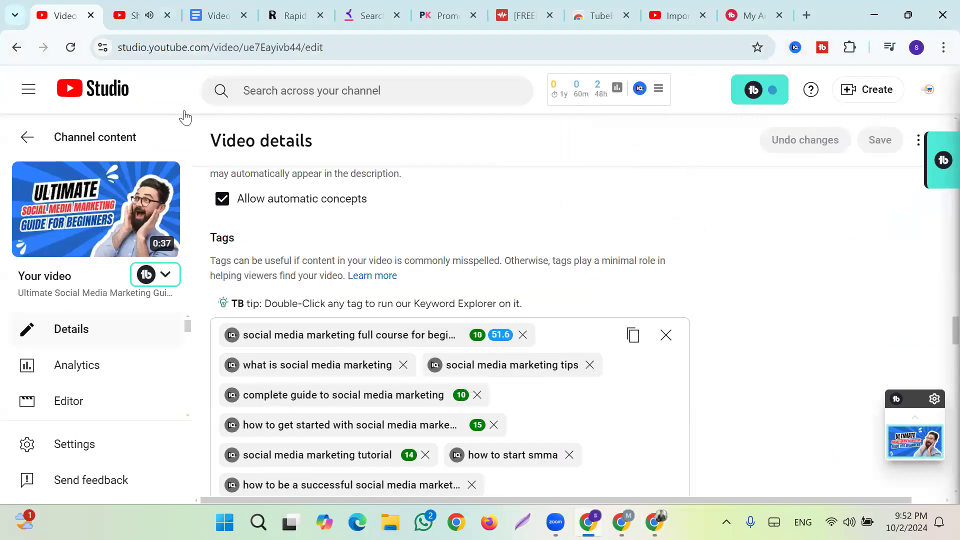
{"action": "left_click", "coordinate": [71, 47]}
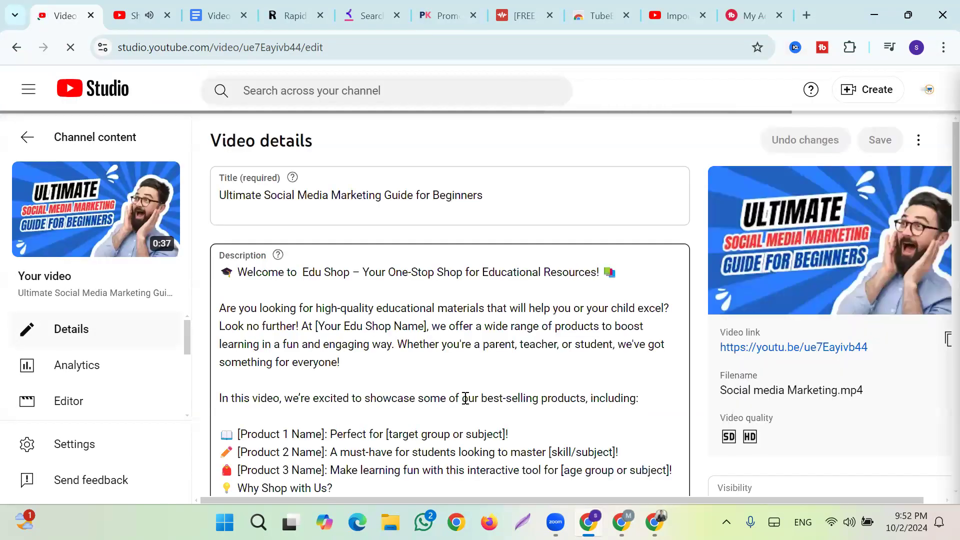
Step: Examine the video's saved tags and their vidIQ and TubeBuddy ranking badges on the reloaded details page
{"action": "scroll", "coordinate": [457, 323], "scroll_direction": "down", "scroll_amount": 20}
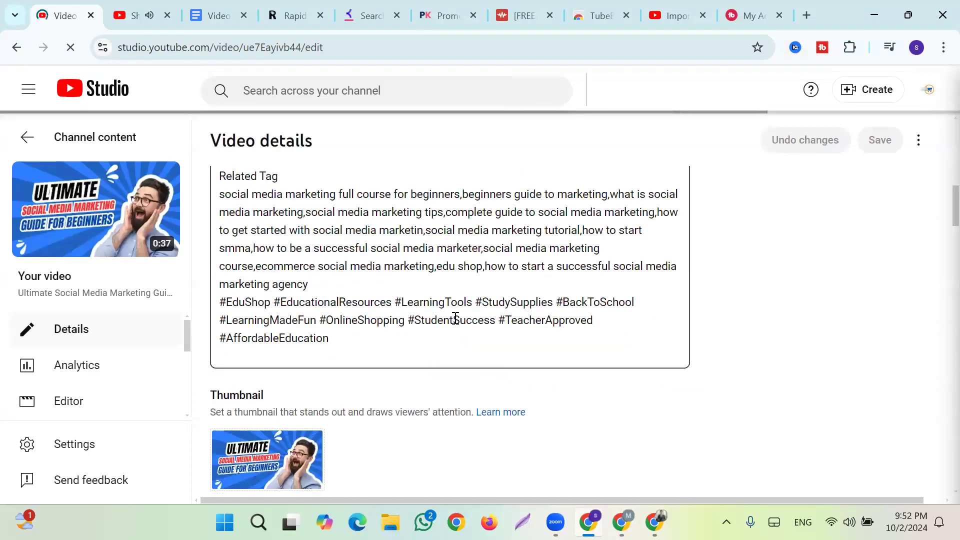
{"action": "scroll", "coordinate": [455, 325], "scroll_direction": "down", "scroll_amount": 15}
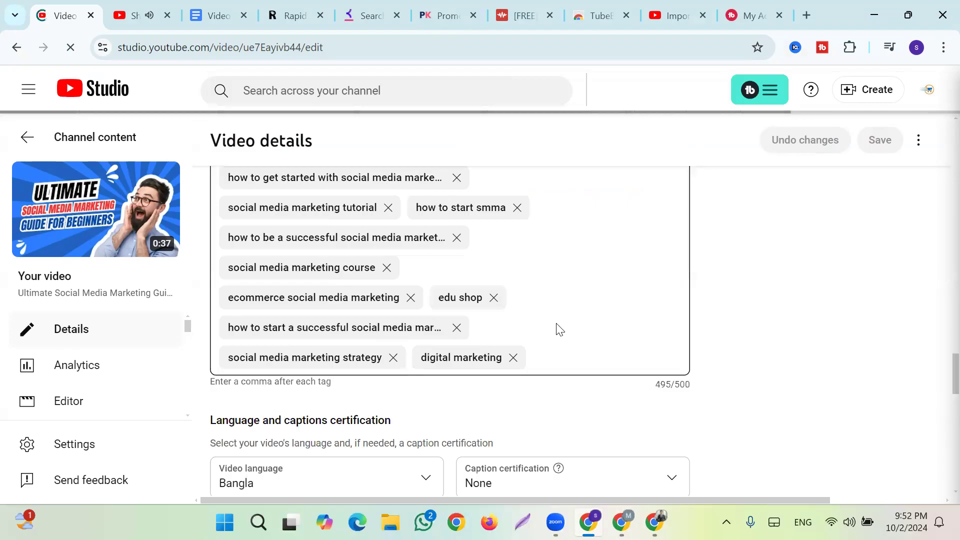
{"action": "scroll", "coordinate": [560, 329], "scroll_direction": "up", "scroll_amount": 1}
{"action": "scroll", "coordinate": [560, 329], "scroll_direction": "up", "scroll_amount": 1}
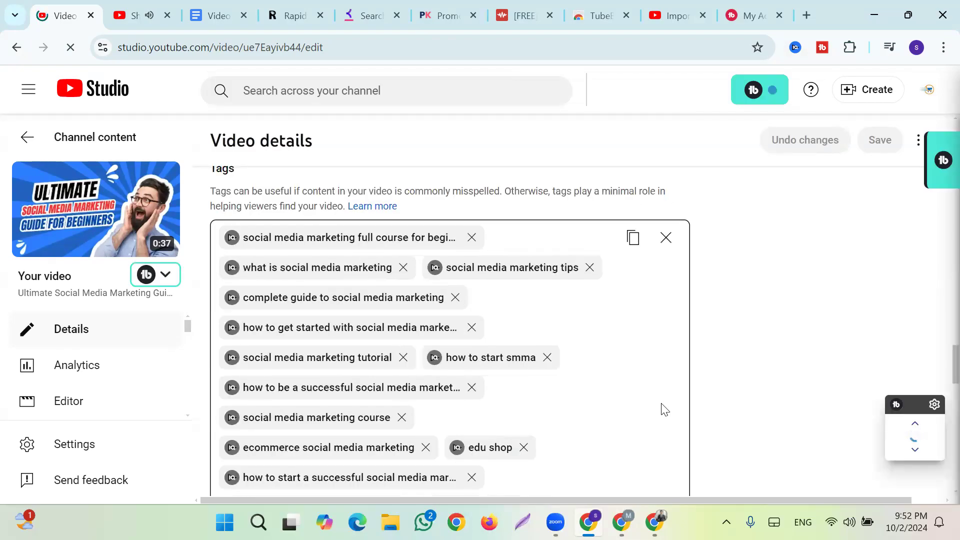
{"action": "scroll", "coordinate": [622, 395], "scroll_direction": "down", "scroll_amount": 1}
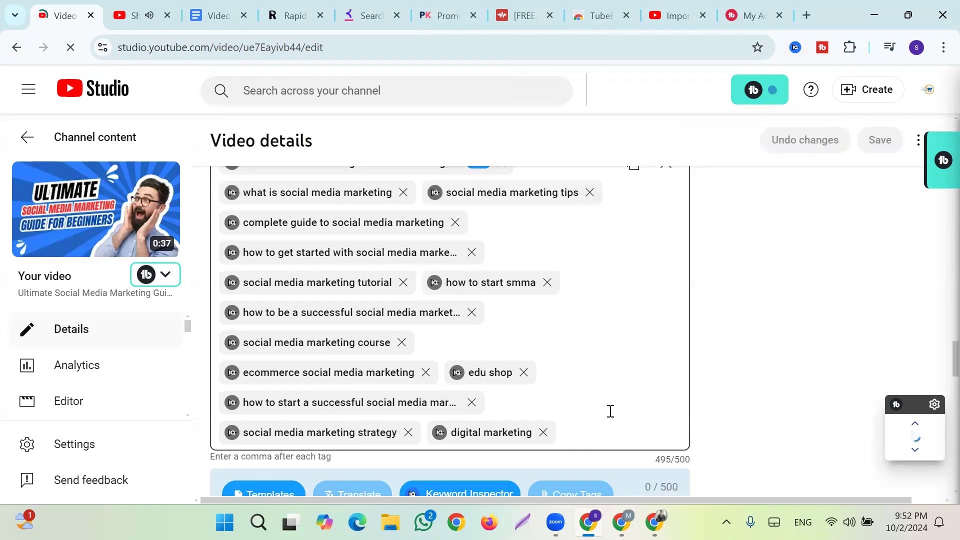
{"action": "scroll", "coordinate": [611, 411], "scroll_direction": "up", "scroll_amount": 2}
{"action": "scroll", "coordinate": [623, 375], "scroll_direction": "down", "scroll_amount": 1}
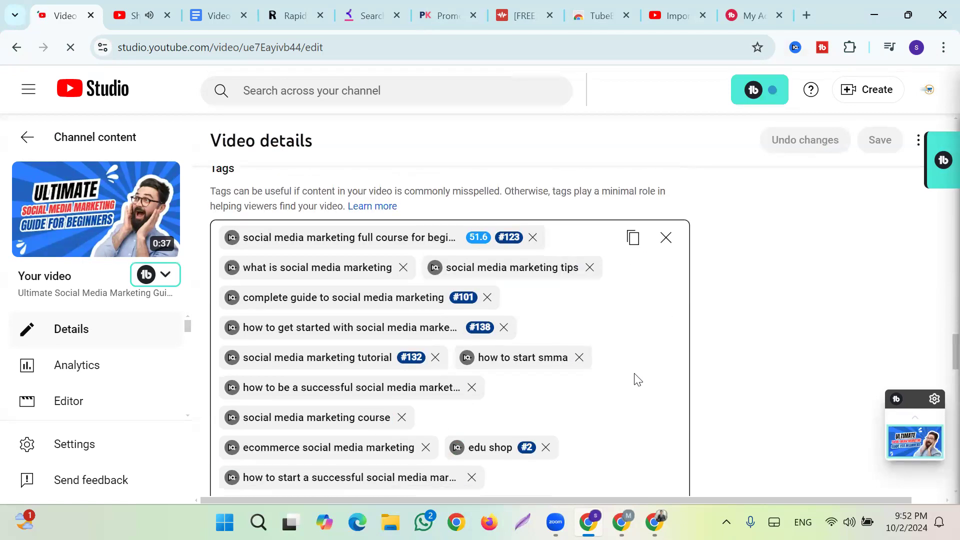
{"action": "scroll", "coordinate": [640, 384], "scroll_direction": "down", "scroll_amount": 1}
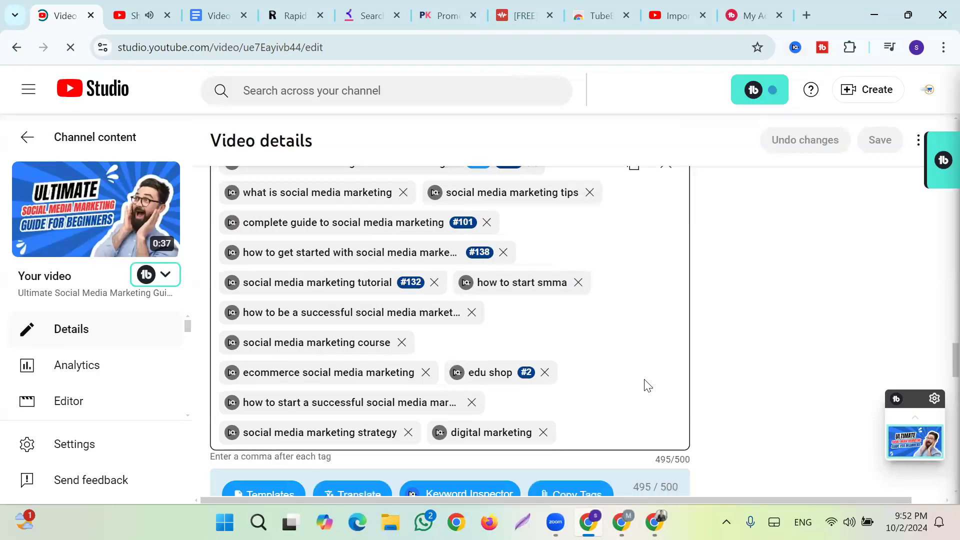
{"action": "scroll", "coordinate": [643, 386], "scroll_direction": "up", "scroll_amount": 1}
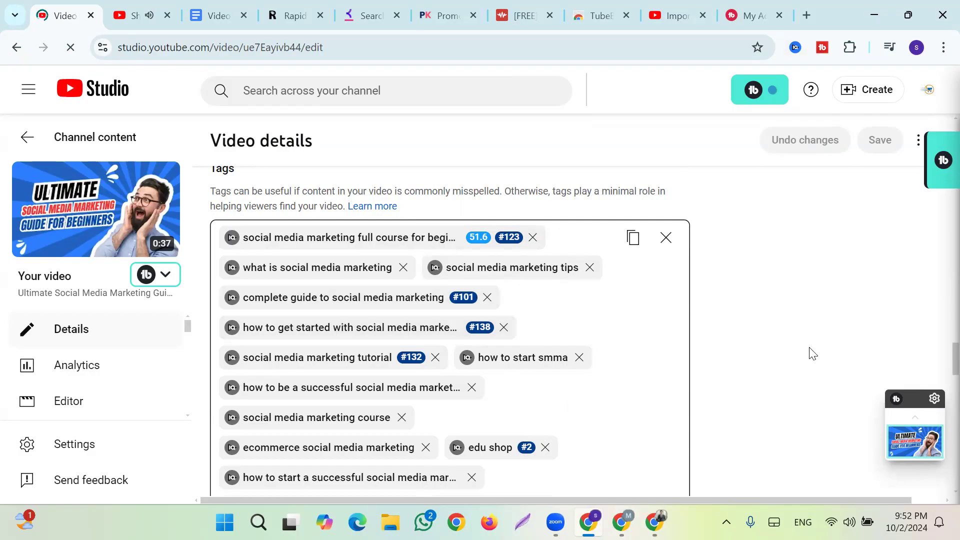
Step: Check the vidIQ SEO score and its criteria beside the video's description
{"action": "scroll", "coordinate": [820, 345], "scroll_direction": "up", "scroll_amount": 7}
{"action": "scroll", "coordinate": [827, 331], "scroll_direction": "up", "scroll_amount": 6}
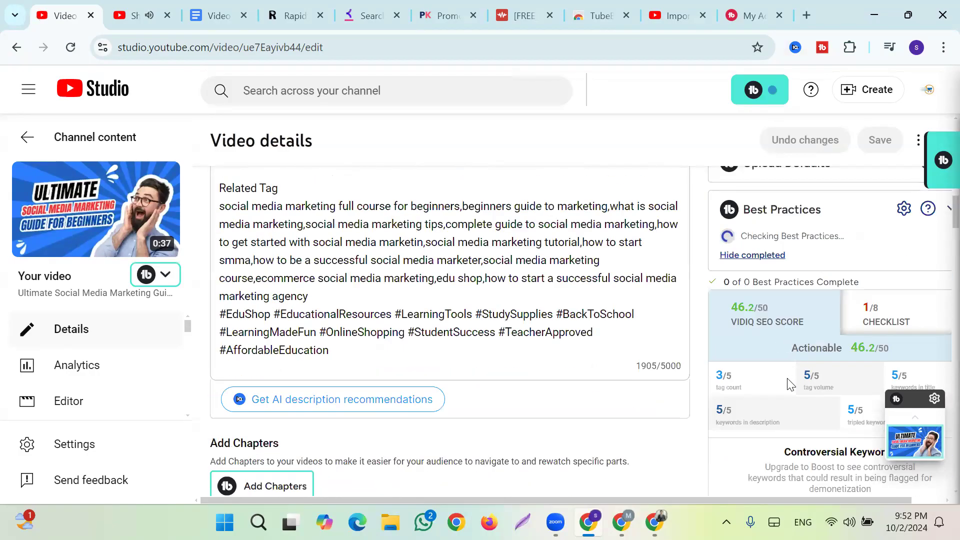
Step: Look over the vidIQ SEO score section beside the video's description and show its checklist
{"action": "scroll", "coordinate": [772, 459], "scroll_direction": "down", "scroll_amount": 2}
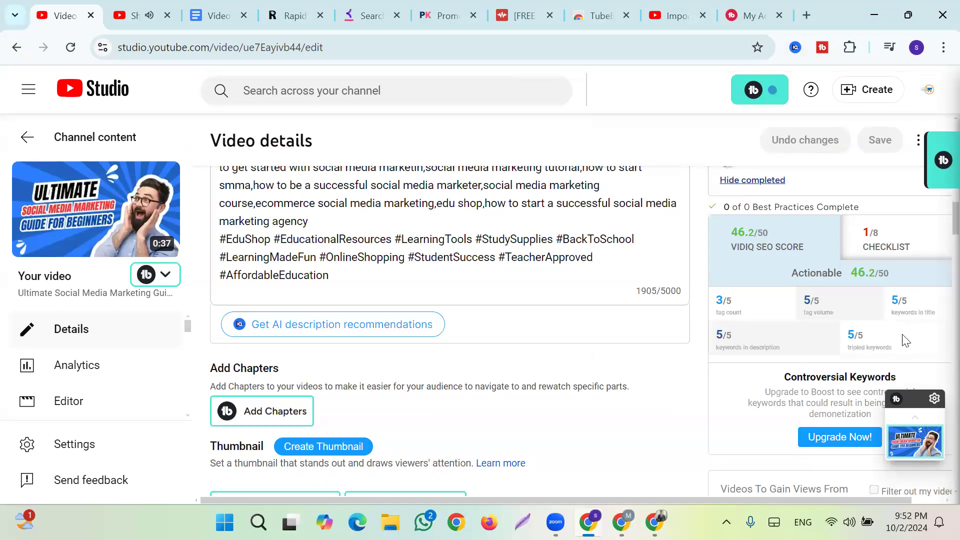
{"action": "scroll", "coordinate": [908, 340], "scroll_direction": "up", "scroll_amount": 4}
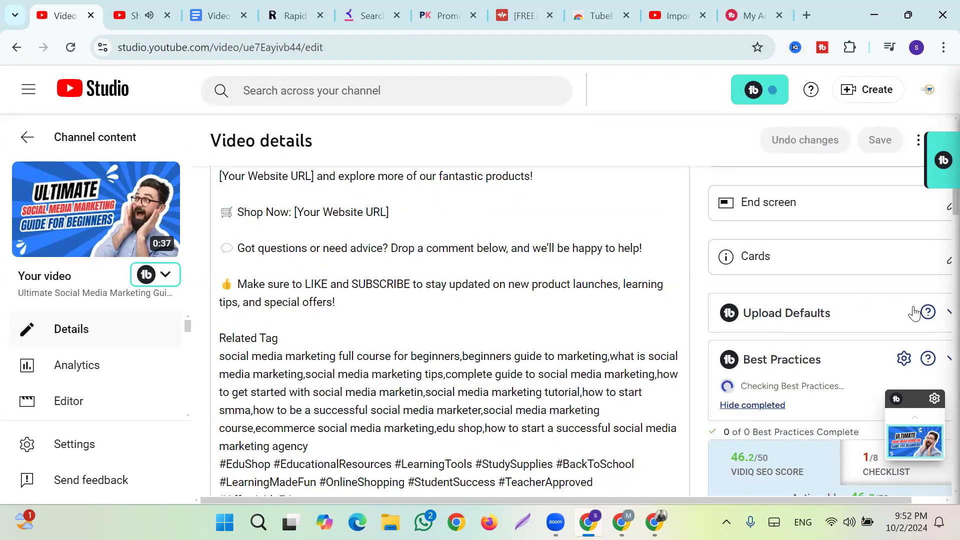
{"action": "scroll", "coordinate": [915, 313], "scroll_direction": "up", "scroll_amount": 10}
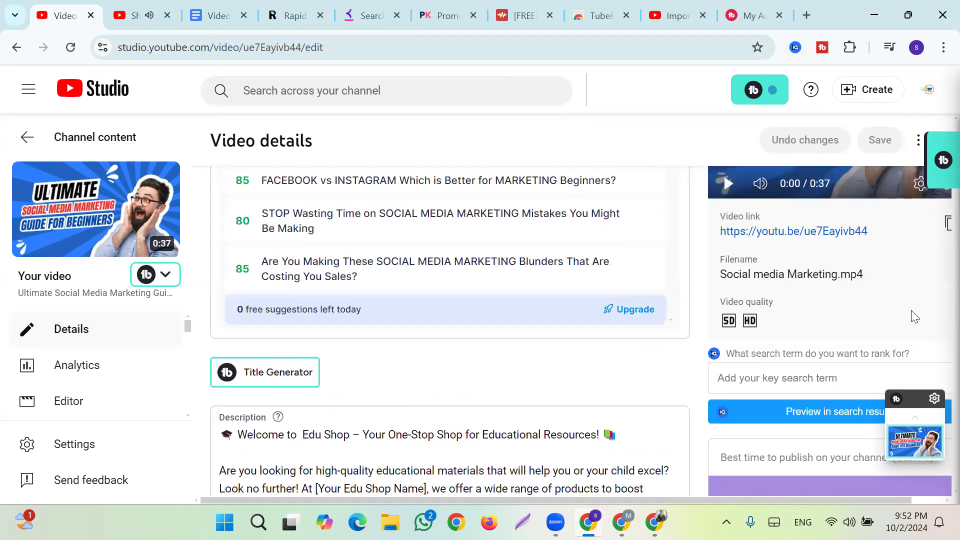
{"action": "scroll", "coordinate": [895, 320], "scroll_direction": "down", "scroll_amount": 15}
{"action": "scroll", "coordinate": [855, 318], "scroll_direction": "down", "scroll_amount": 5}
{"action": "scroll", "coordinate": [857, 316], "scroll_direction": "up", "scroll_amount": 13}
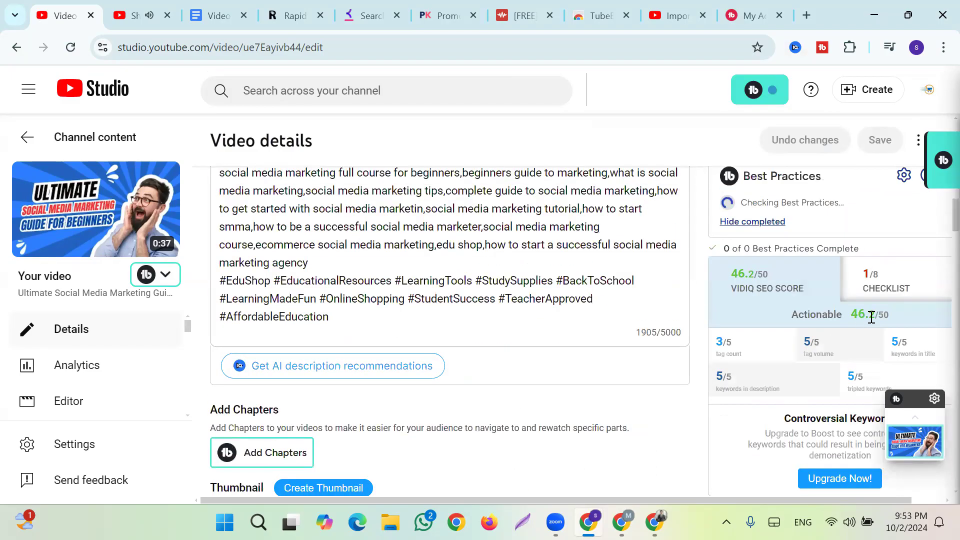
{"action": "left_click", "coordinate": [886, 282]}
{"action": "scroll", "coordinate": [862, 308], "scroll_direction": "down", "scroll_amount": 1}
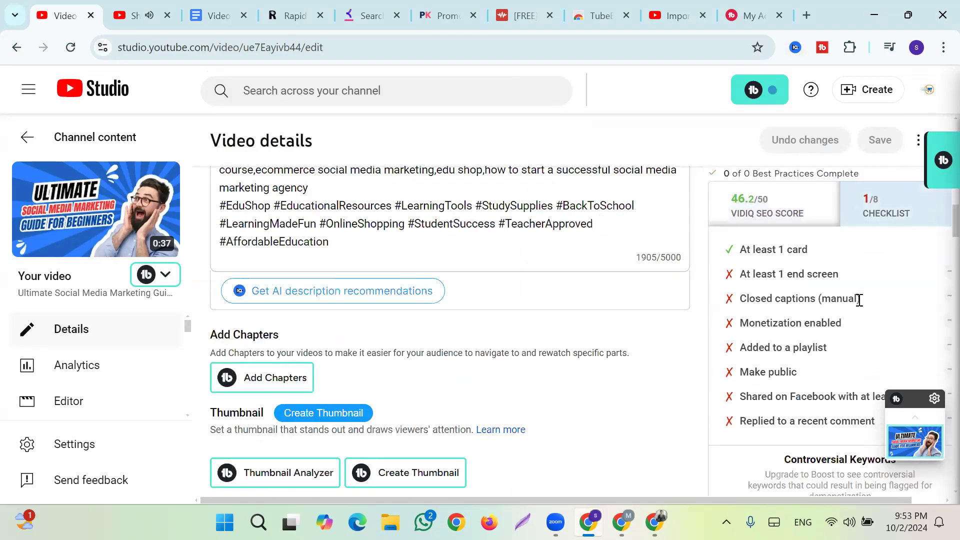
Step: Switch from the vidIQ checklist back to the SEO score breakdown and review the sections below it
{"action": "left_click", "coordinate": [773, 218]}
{"action": "scroll", "coordinate": [936, 312], "scroll_direction": "down", "scroll_amount": 1}
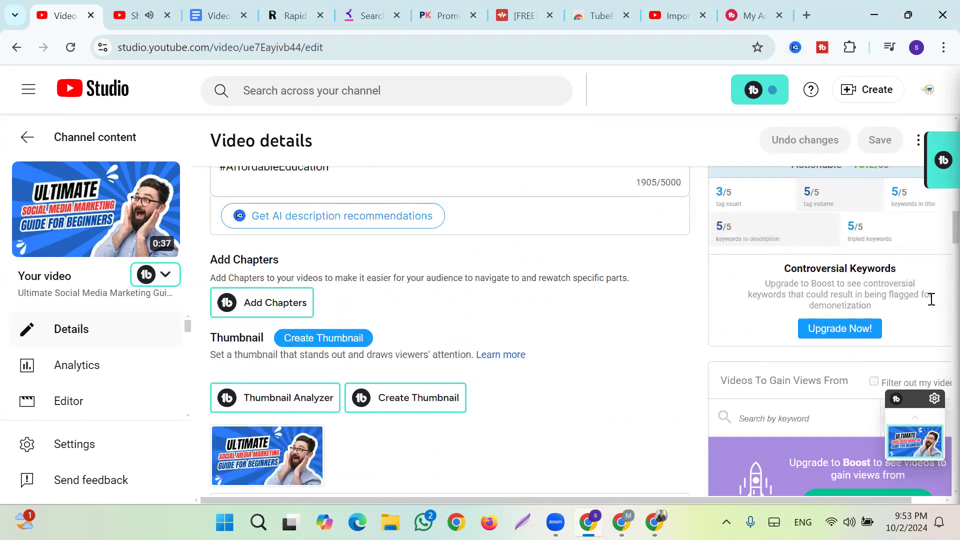
{"action": "scroll", "coordinate": [810, 367], "scroll_direction": "down", "scroll_amount": 4}
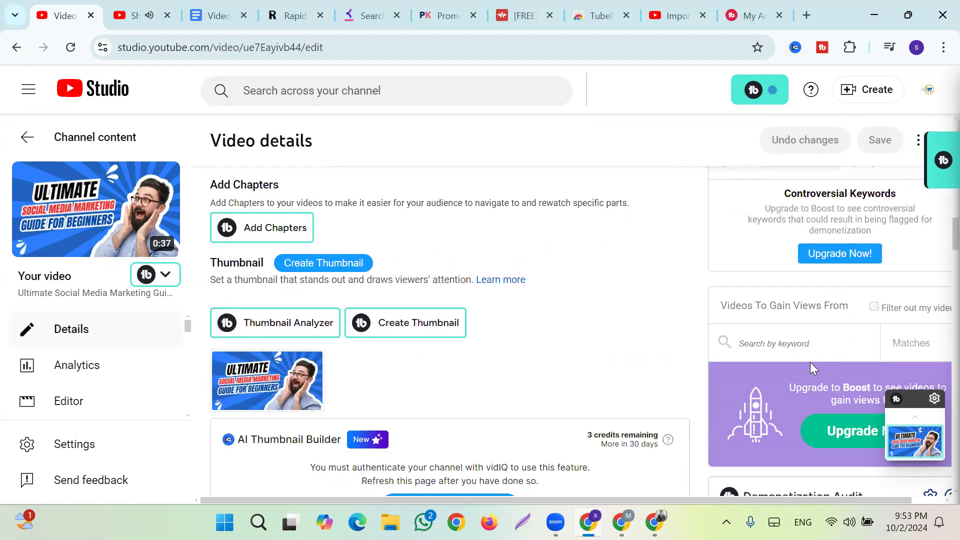
{"action": "scroll", "coordinate": [810, 366], "scroll_direction": "up", "scroll_amount": 4}
{"action": "scroll", "coordinate": [810, 365], "scroll_direction": "up", "scroll_amount": 10}
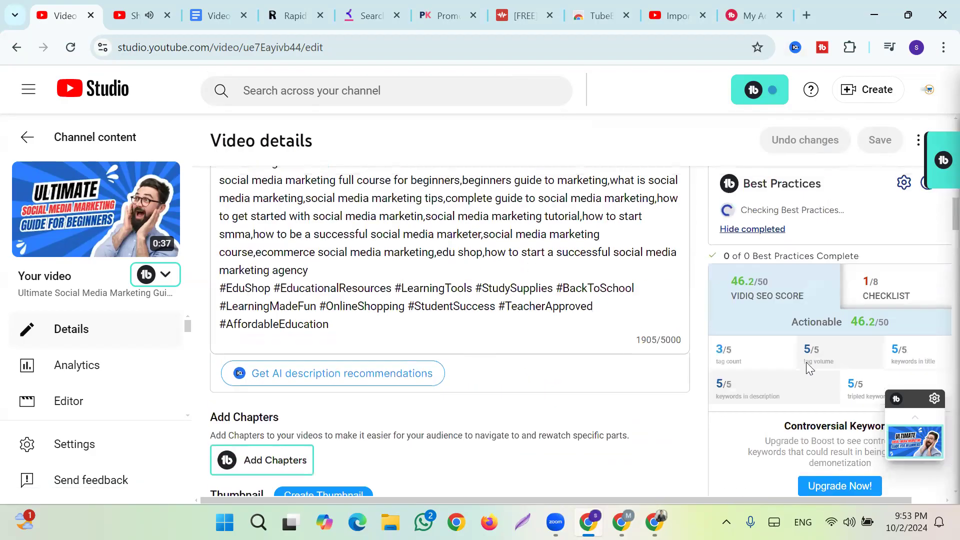
Step: Switch to the Chrome window with the video's YouTube watch page and check its SEO figures in Videolytics
{"action": "key", "text": "alt+Tab"}
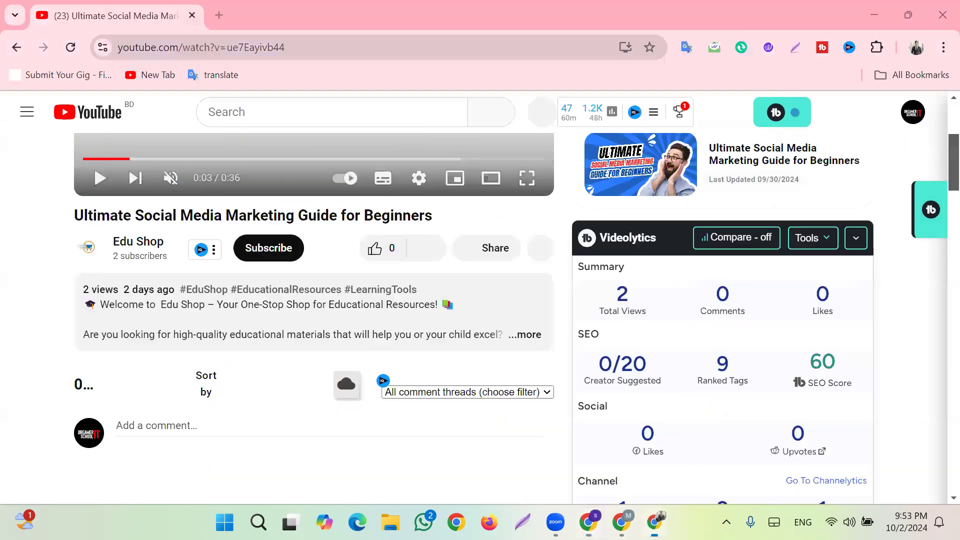
{"action": "scroll", "coordinate": [821, 350], "scroll_direction": "down", "scroll_amount": 3}
{"action": "scroll", "coordinate": [821, 350], "scroll_direction": "up", "scroll_amount": 3}
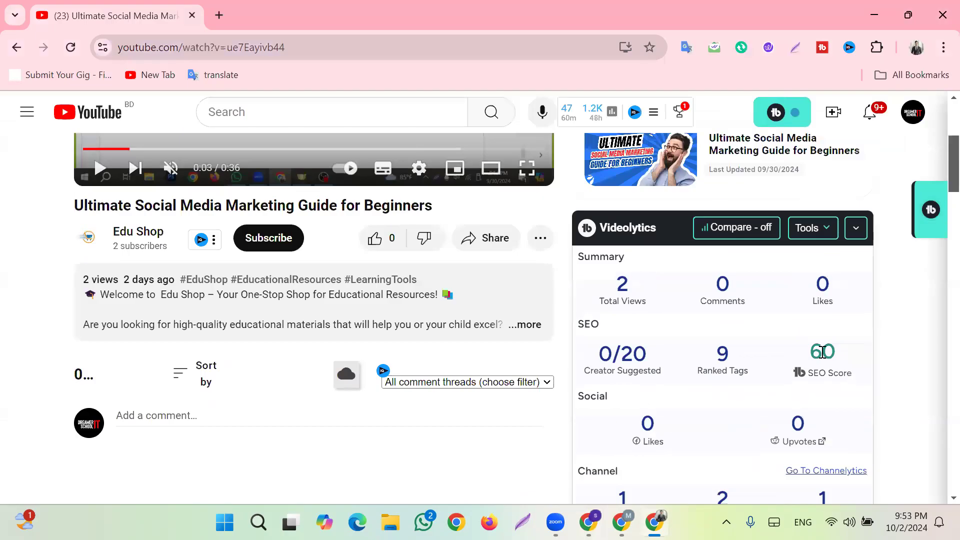
Step: Return to the video's details in YouTube Studio and change the "social media marketing tutorial" tag to "social media marketing tutorial 2024"
{"action": "mouse_move", "coordinate": [588, 522]}
{"action": "left_click", "coordinate": [587, 448]}
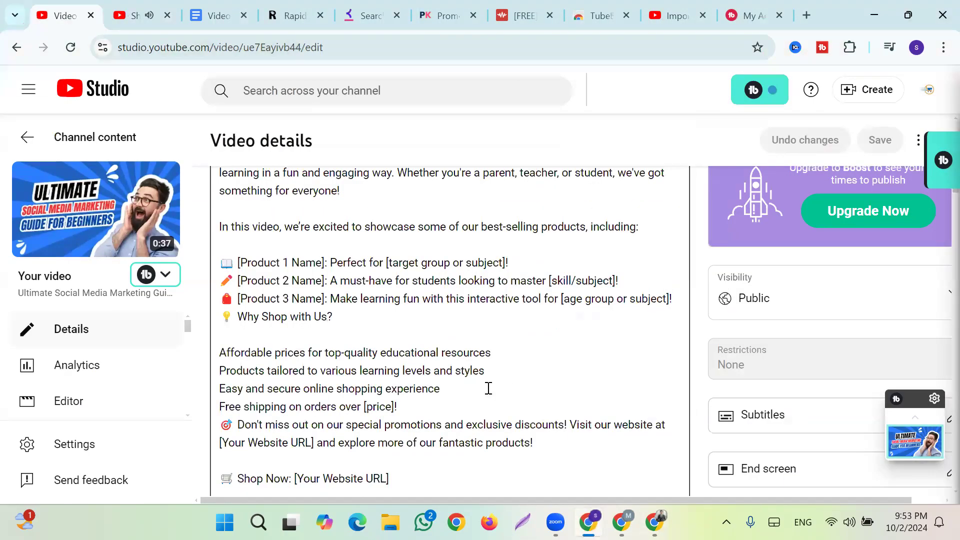
{"action": "scroll", "coordinate": [478, 385], "scroll_direction": "down", "scroll_amount": 15}
{"action": "scroll", "coordinate": [473, 350], "scroll_direction": "down", "scroll_amount": 15}
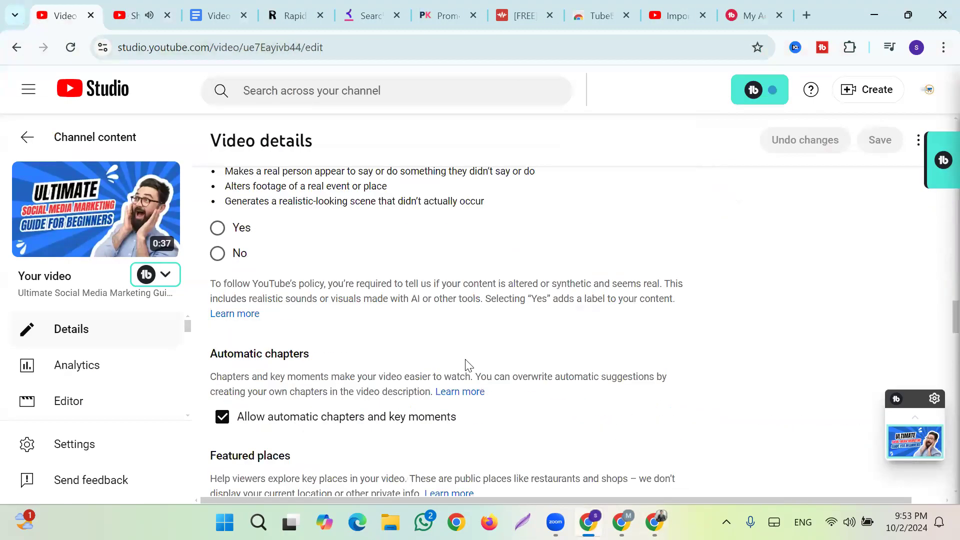
{"action": "scroll", "coordinate": [485, 375], "scroll_direction": "up", "scroll_amount": 3}
{"action": "scroll", "coordinate": [437, 385], "scroll_direction": "up", "scroll_amount": 2}
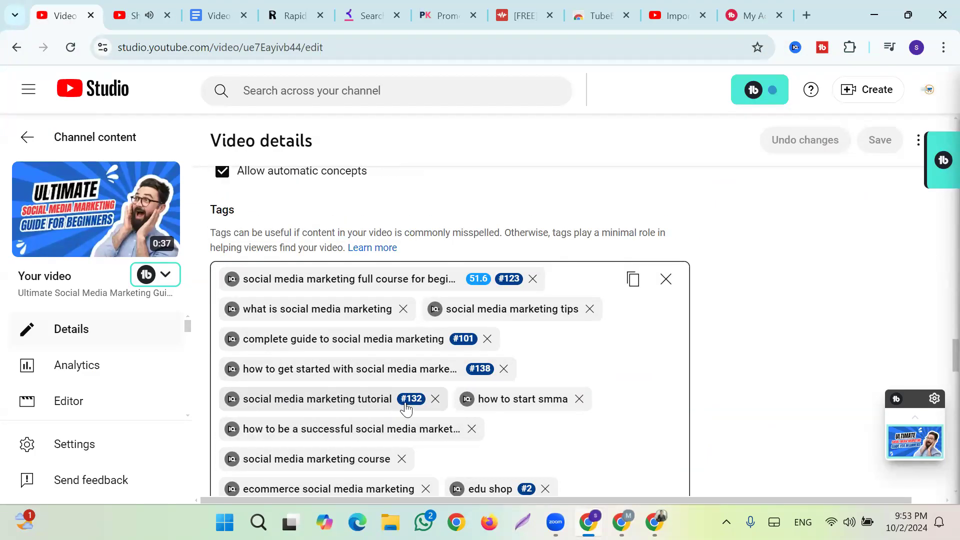
{"action": "scroll", "coordinate": [419, 408], "scroll_direction": "down", "scroll_amount": 3}
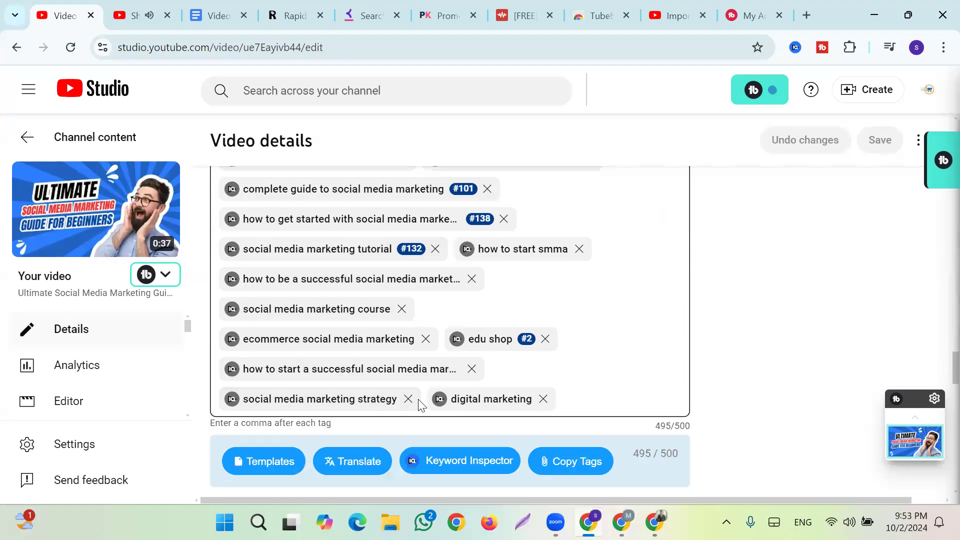
{"action": "scroll", "coordinate": [405, 381], "scroll_direction": "up", "scroll_amount": 2}
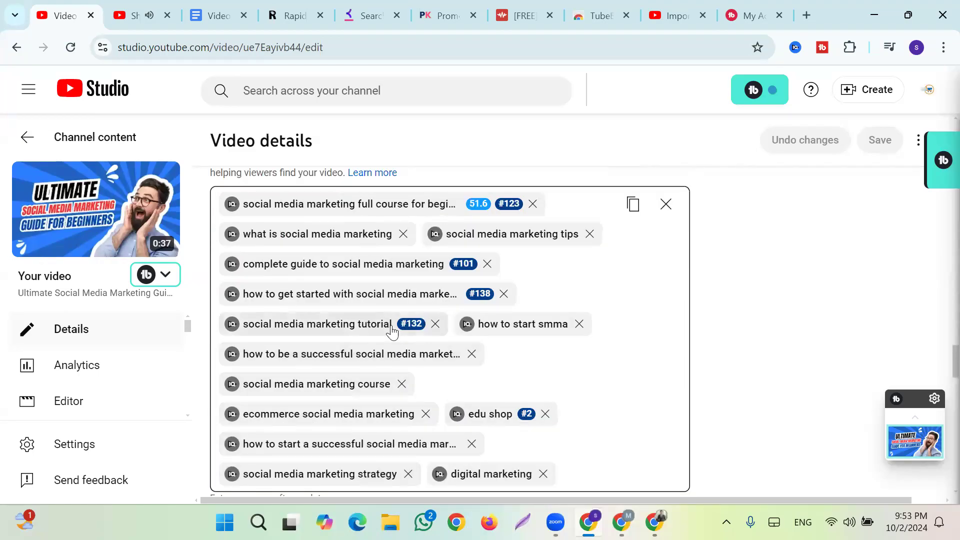
{"action": "left_click", "coordinate": [392, 327]}
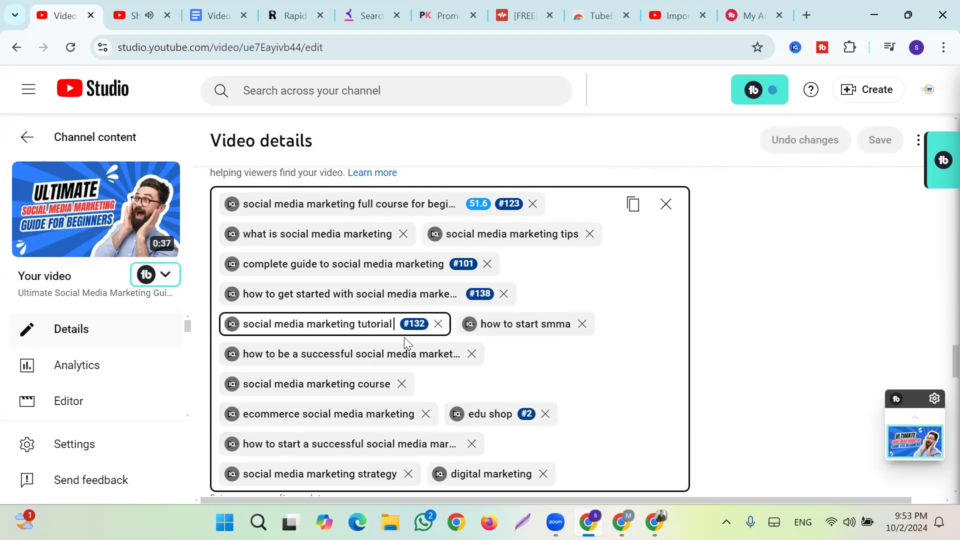
{"action": "type", "text": "2024"}
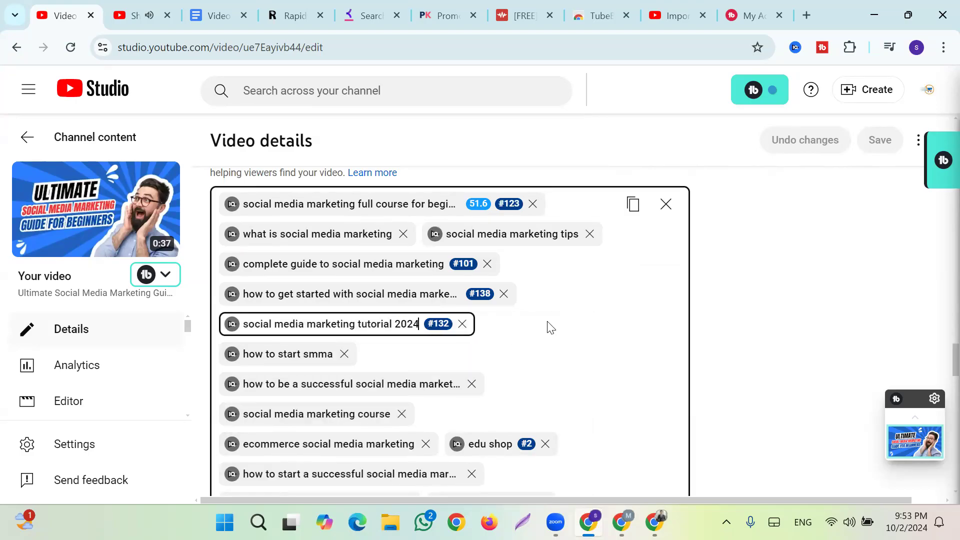
{"action": "key", "text": "Return"}
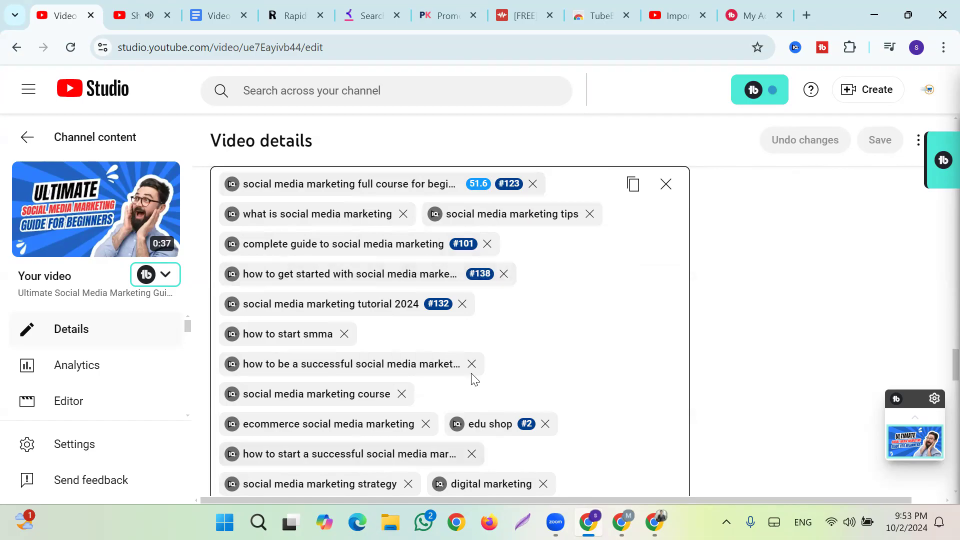
Step: Examine the video's full tag list with its ranking badges and character limit, plus the category and comment settings
{"action": "scroll", "coordinate": [494, 319], "scroll_direction": "down", "scroll_amount": 1}
{"action": "scroll", "coordinate": [500, 328], "scroll_direction": "down", "scroll_amount": 2}
{"action": "scroll", "coordinate": [508, 361], "scroll_direction": "up", "scroll_amount": 4}
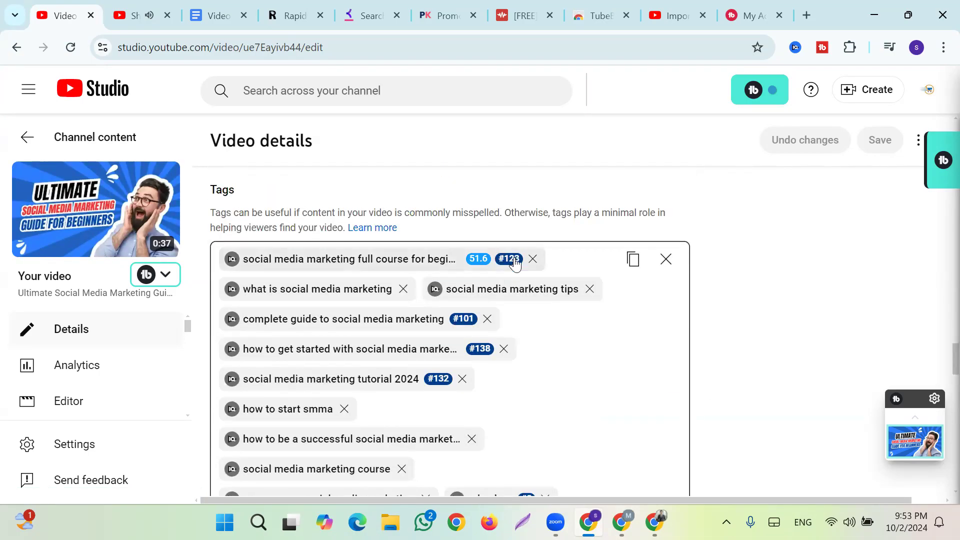
{"action": "scroll", "coordinate": [497, 418], "scroll_direction": "down", "scroll_amount": 3}
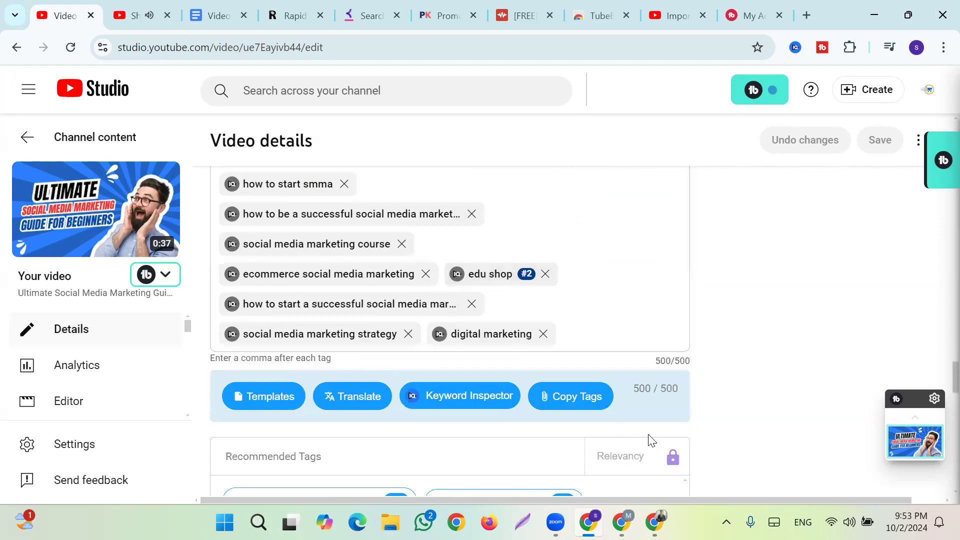
{"action": "scroll", "coordinate": [651, 440], "scroll_direction": "down", "scroll_amount": 15}
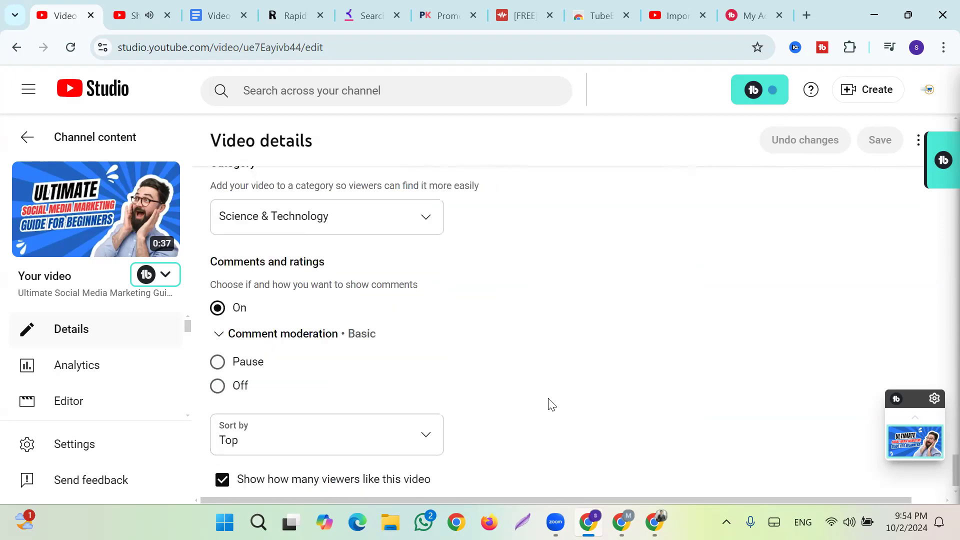
{"action": "scroll", "coordinate": [552, 405], "scroll_direction": "down", "scroll_amount": 1}
{"action": "scroll", "coordinate": [550, 404], "scroll_direction": "up", "scroll_amount": 15}
{"action": "mouse_move", "coordinate": [534, 396]}
{"action": "scroll", "coordinate": [540, 358], "scroll_direction": "up", "scroll_amount": 7}
{"action": "scroll", "coordinate": [541, 359], "scroll_direction": "down", "scroll_amount": 4}
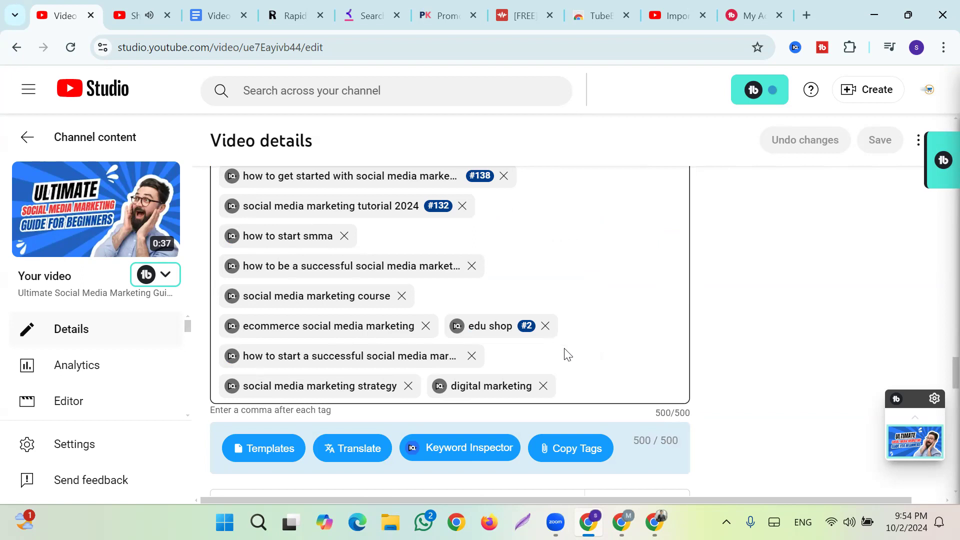
{"action": "scroll", "coordinate": [615, 397], "scroll_direction": "up", "scroll_amount": 1}
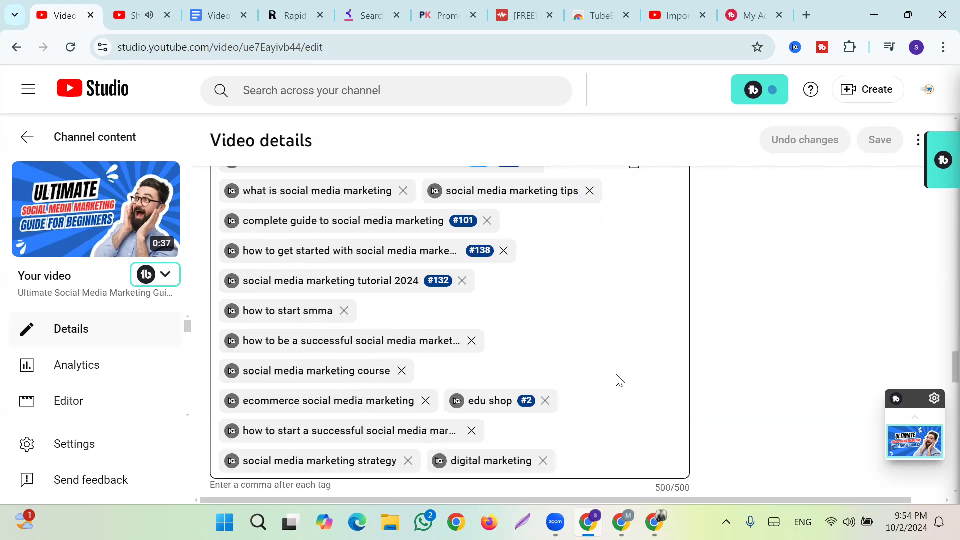